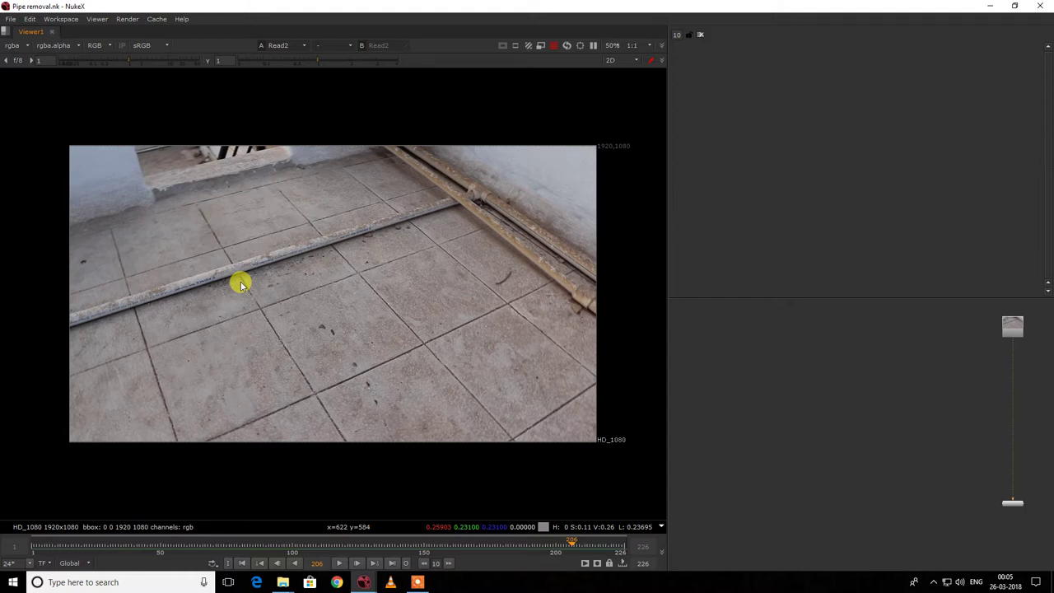
# Play through the terrace footage and examine how the pipe lies across the tiled floor.
pyautogui.press('l')
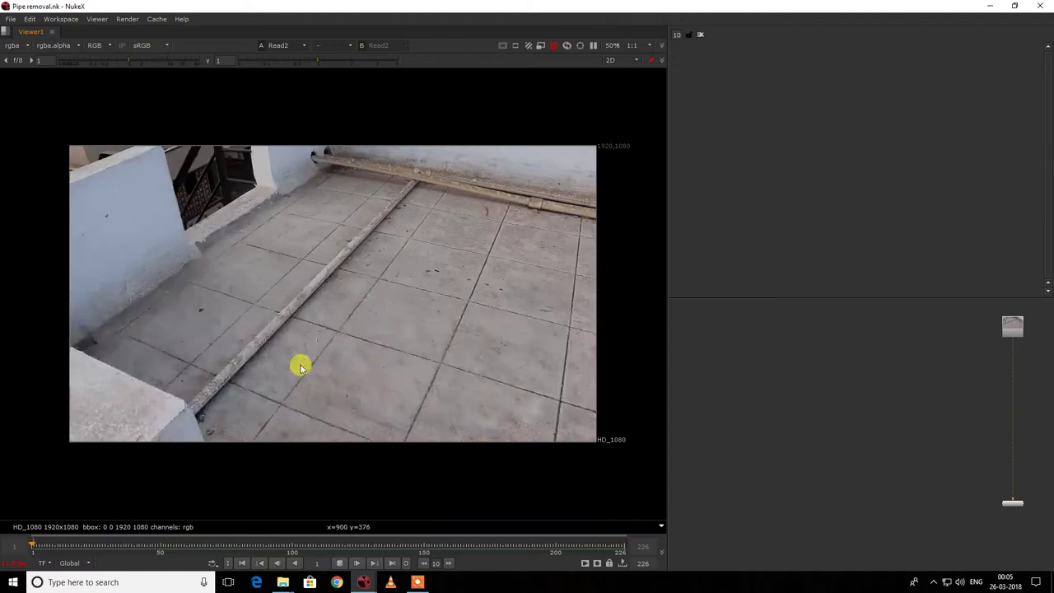
pyautogui.press('k')
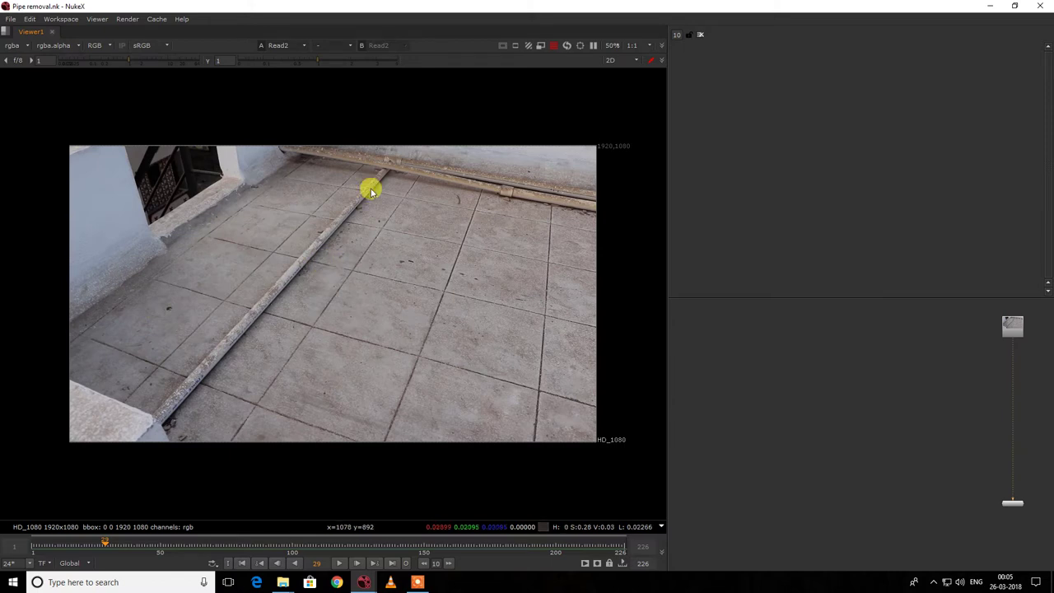
pyautogui.press('l')
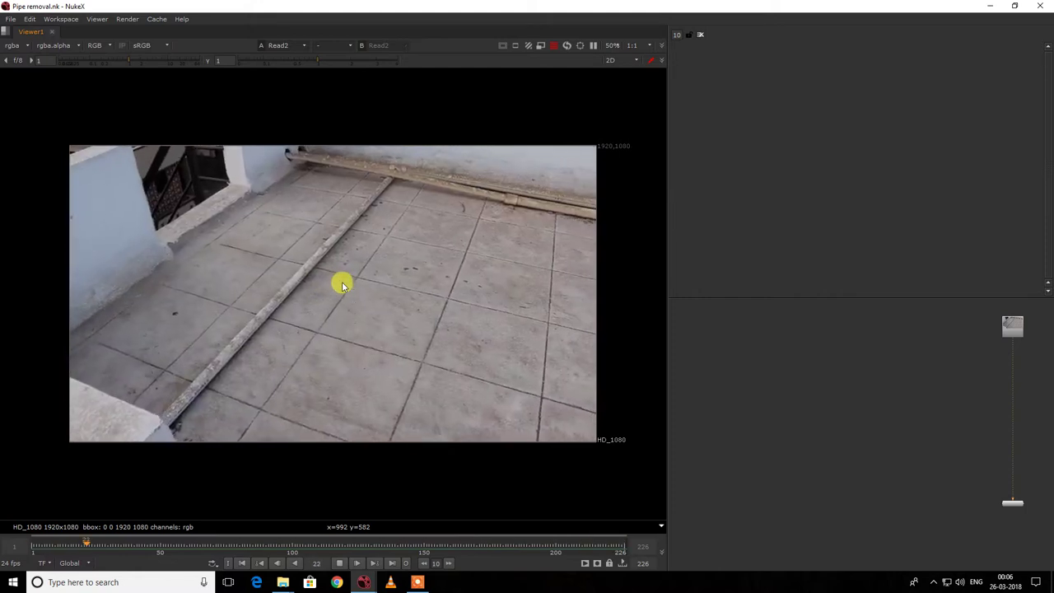
pyautogui.press('k')
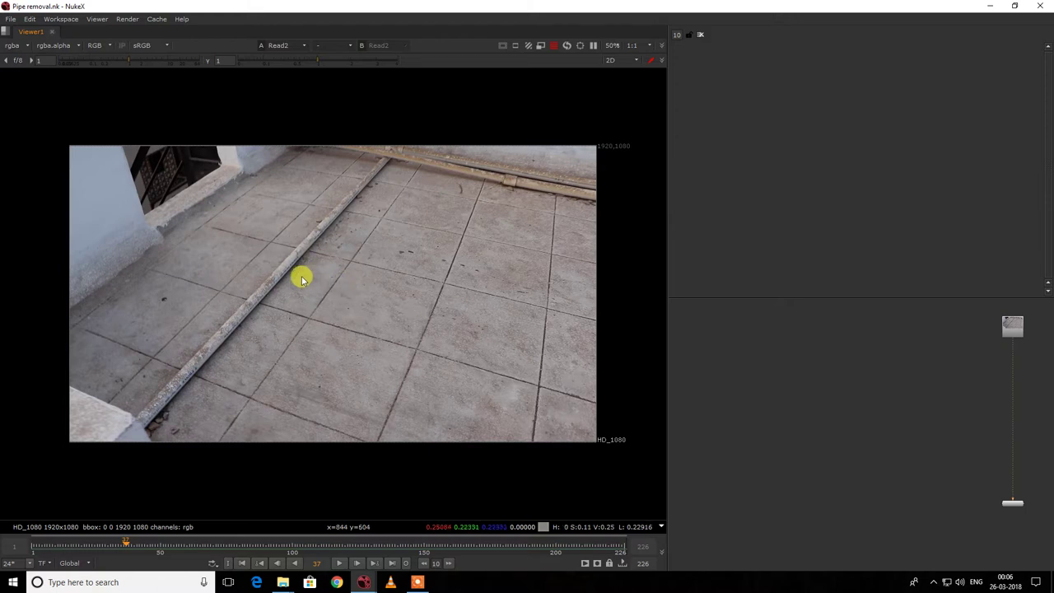
pyautogui.moveTo(451, 213); pyautogui.dragTo(344, 308)
pyautogui.moveTo(336, 218); pyautogui.dragTo(283, 281)
pyautogui.moveTo(957, 365); pyautogui.dragTo(875, 410, button='middle')
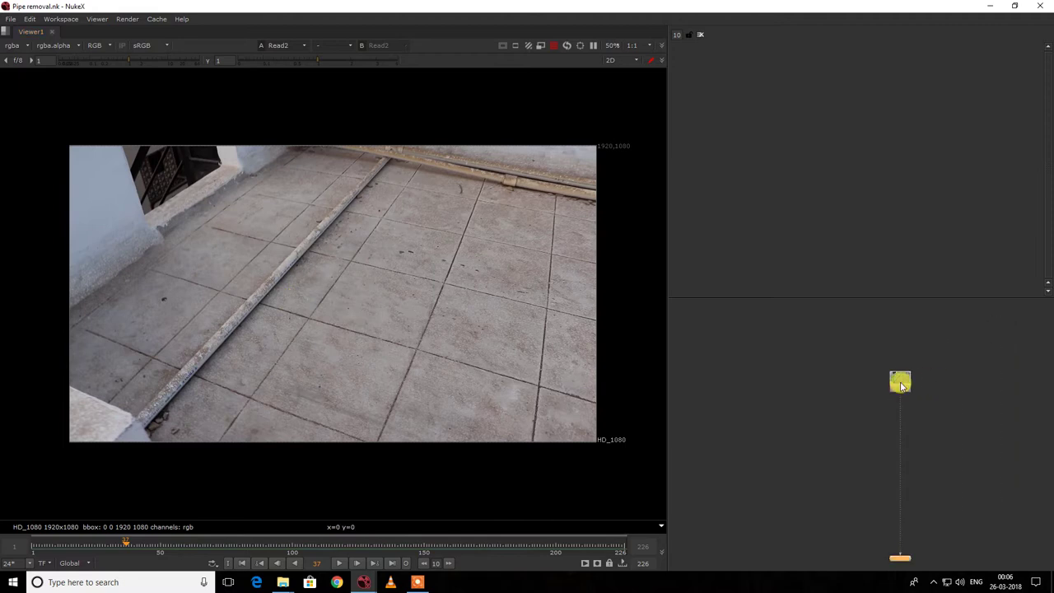
pyautogui.doubleClick(901, 385)
pyautogui.press('Tab')
pyautogui.write('ca')
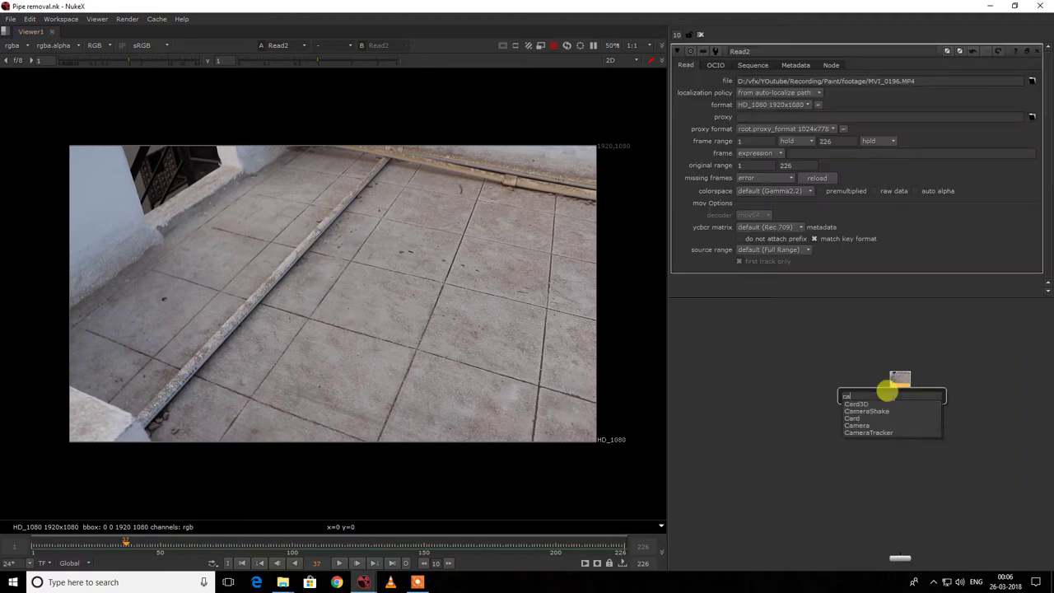
pyautogui.click(809, 380)
pyautogui.click(835, 343)
pyautogui.moveTo(835, 344); pyautogui.dragTo(940, 425)
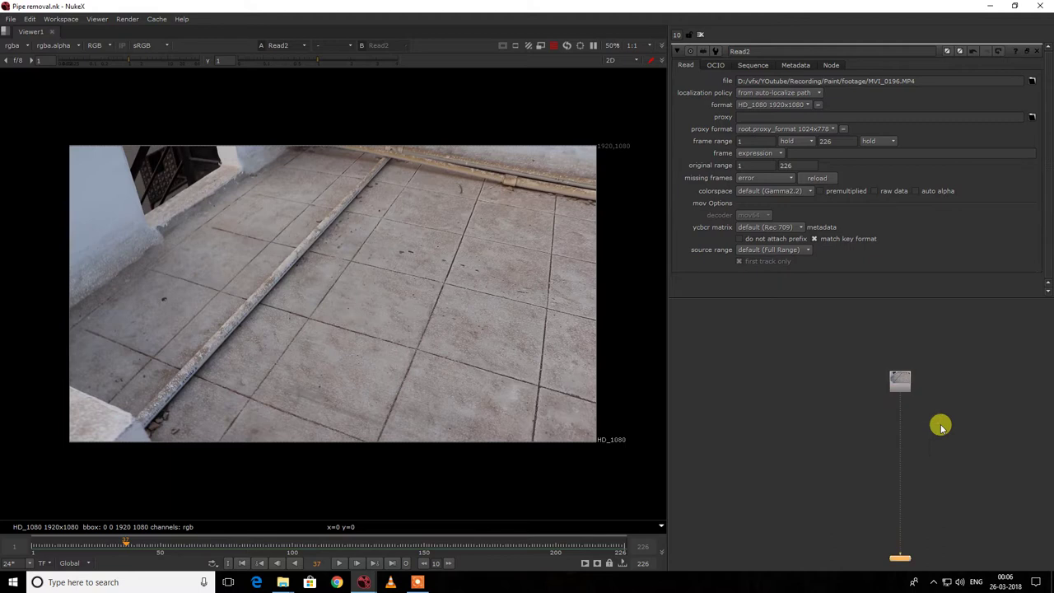
pyautogui.click(906, 387)
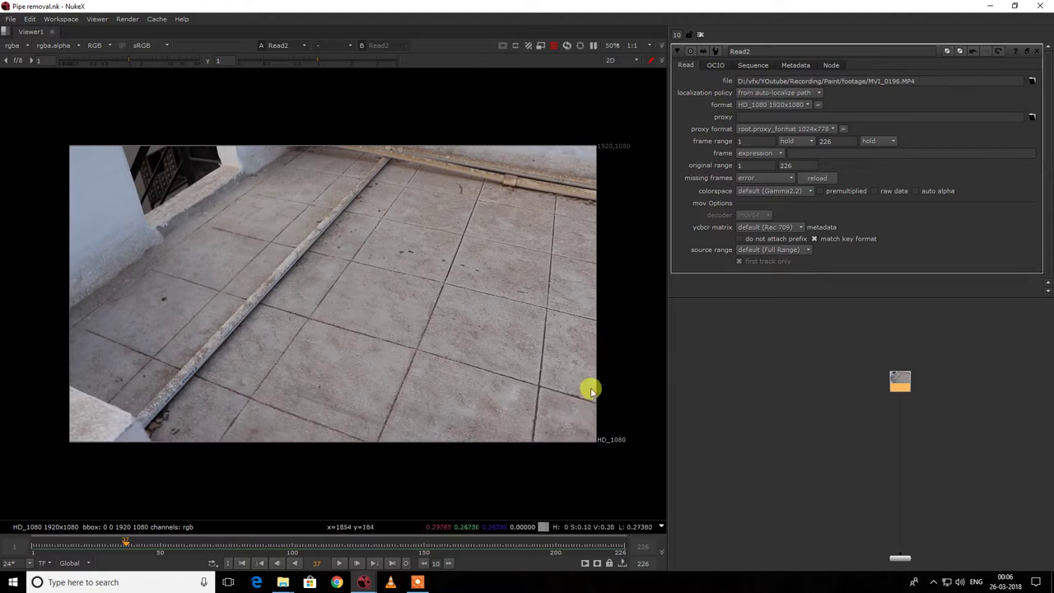
# Check the project's frame range, fps and full size format, and limit the properties bin to 1 open panel.
pyautogui.press('s')
pyautogui.click(769, 393)
pyautogui.press('s')
pyautogui.scroll(-5, 783, 214)
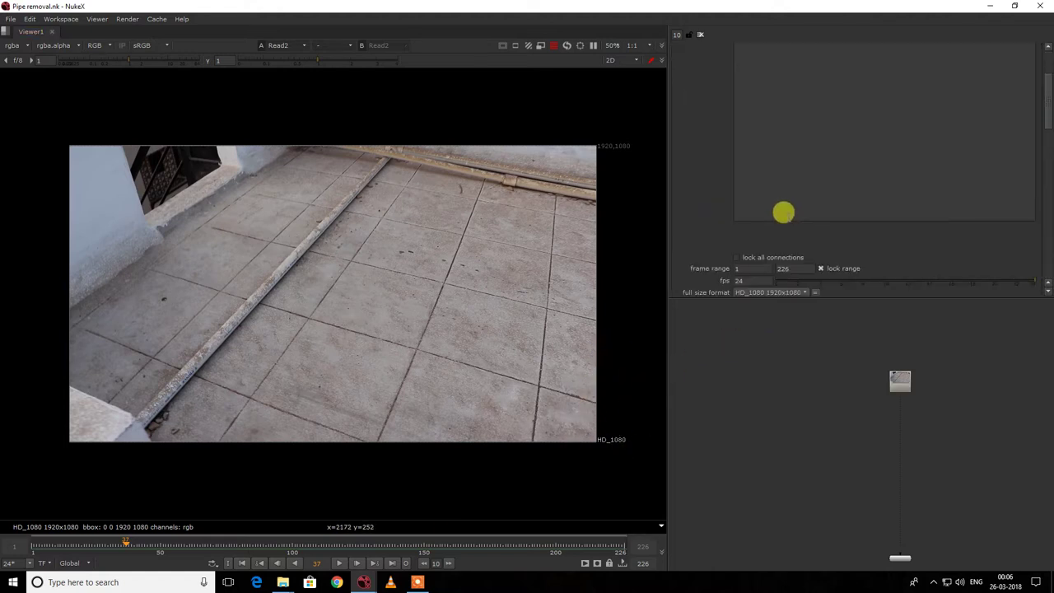
pyautogui.scroll(-3, 594, 210)
pyautogui.scroll(3, 594, 210)
pyautogui.scroll(-3, 865, 192)
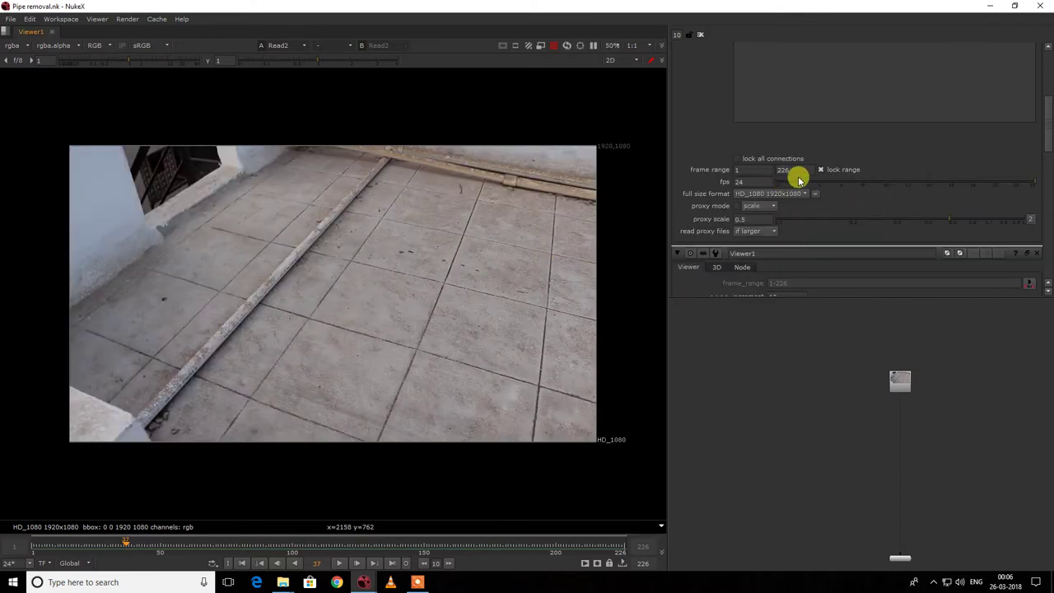
pyautogui.moveTo(860, 334); pyautogui.dragTo(946, 424)
pyautogui.click(905, 397)
pyautogui.click(807, 367)
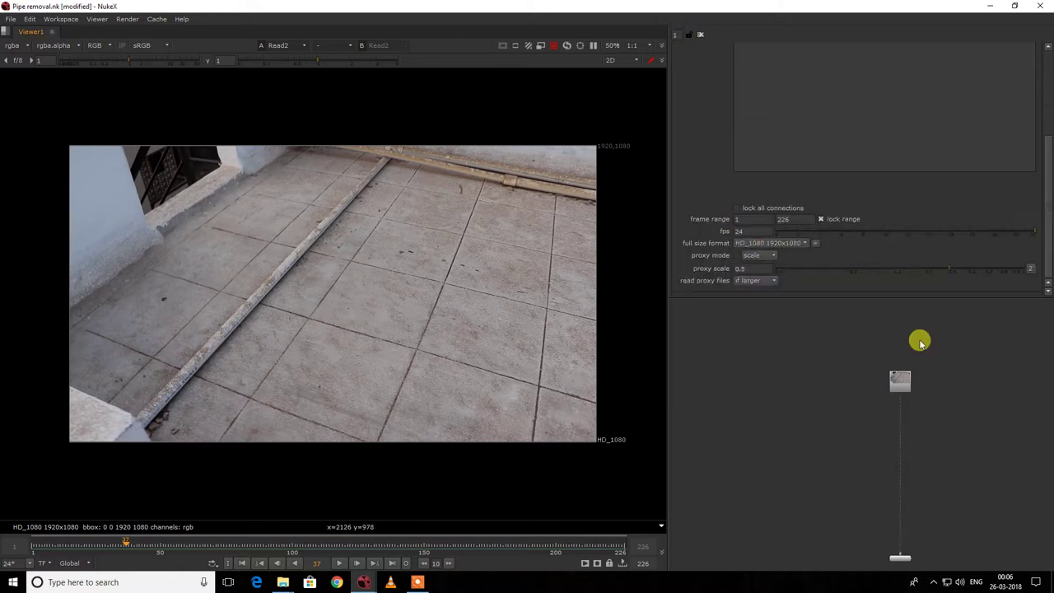
# Open the Read2 node's properties, play its footage, and insert a CameraTracker node between Read2 and the viewer.
pyautogui.doubleClick(899, 381)
pyautogui.press('l')
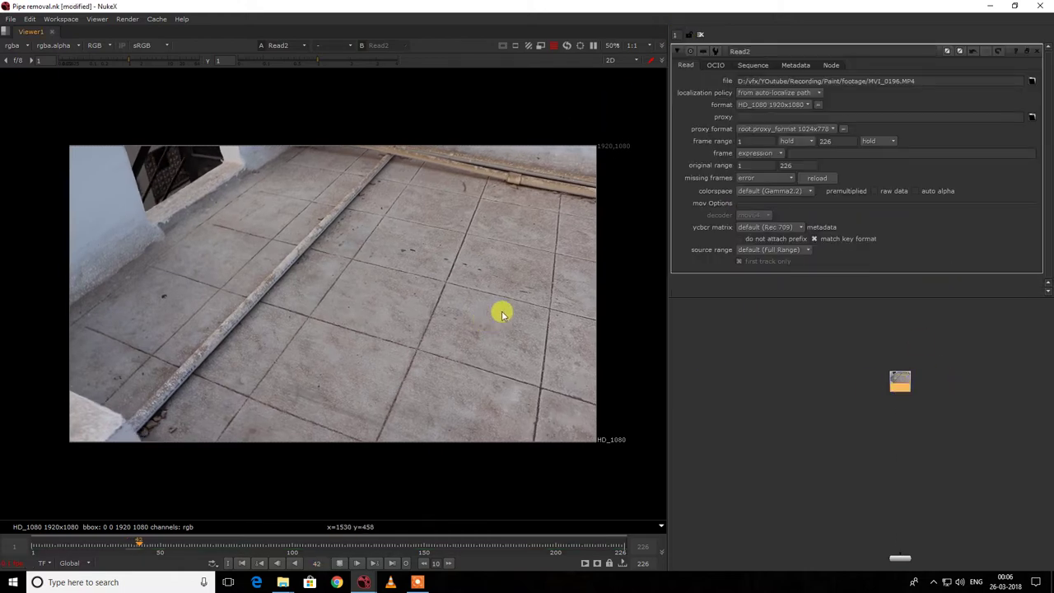
pyautogui.click(856, 403)
pyautogui.press('Tab')
pyautogui.write('camera')
pyautogui.click(847, 423)
pyautogui.moveTo(860, 402); pyautogui.dragTo(915, 418)
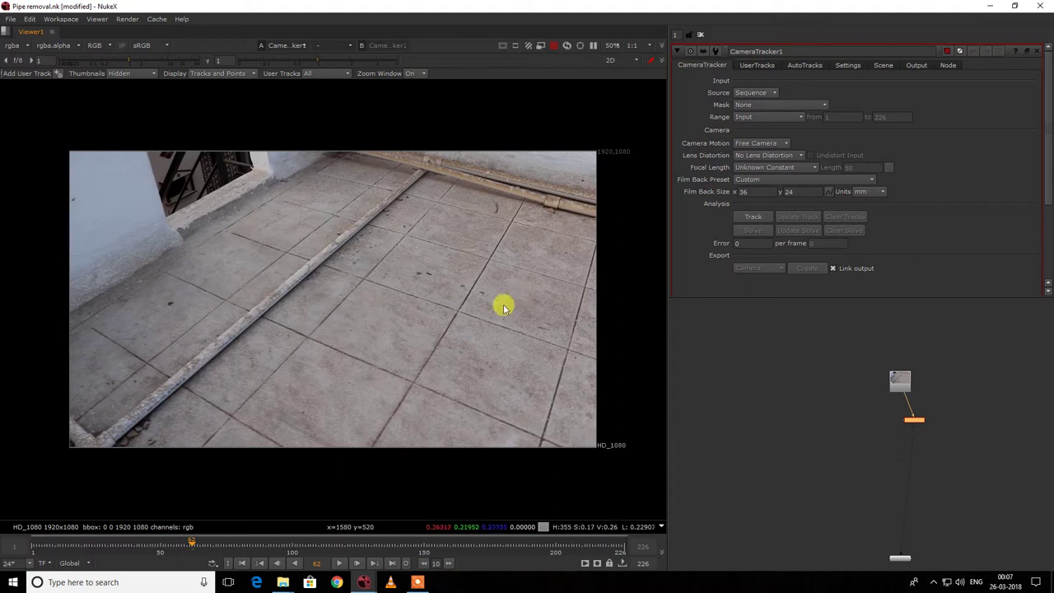
# Play and scrub the early part of the shot, examining the foreground ledge and the gate opening in the wall.
pyautogui.press('Home')
pyautogui.moveTo(522, 257); pyautogui.dragTo(367, 325)
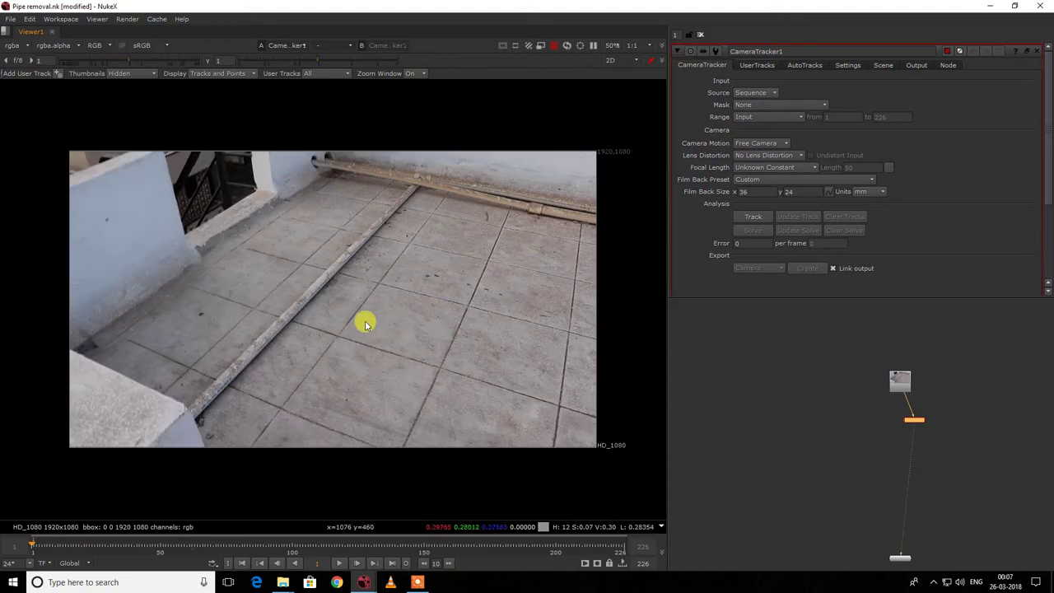
pyautogui.press('l')
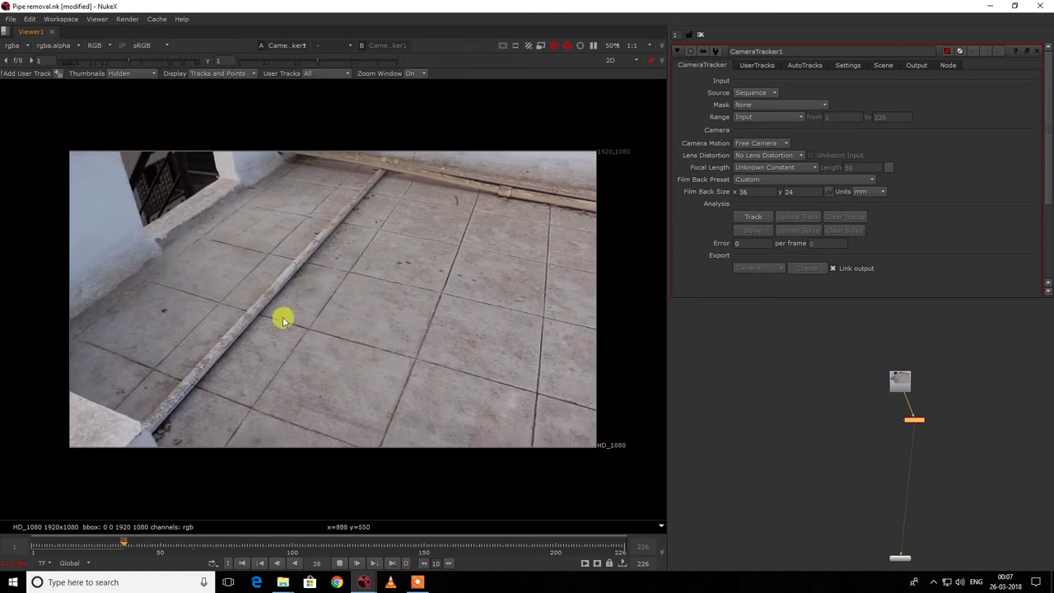
pyautogui.press('k')
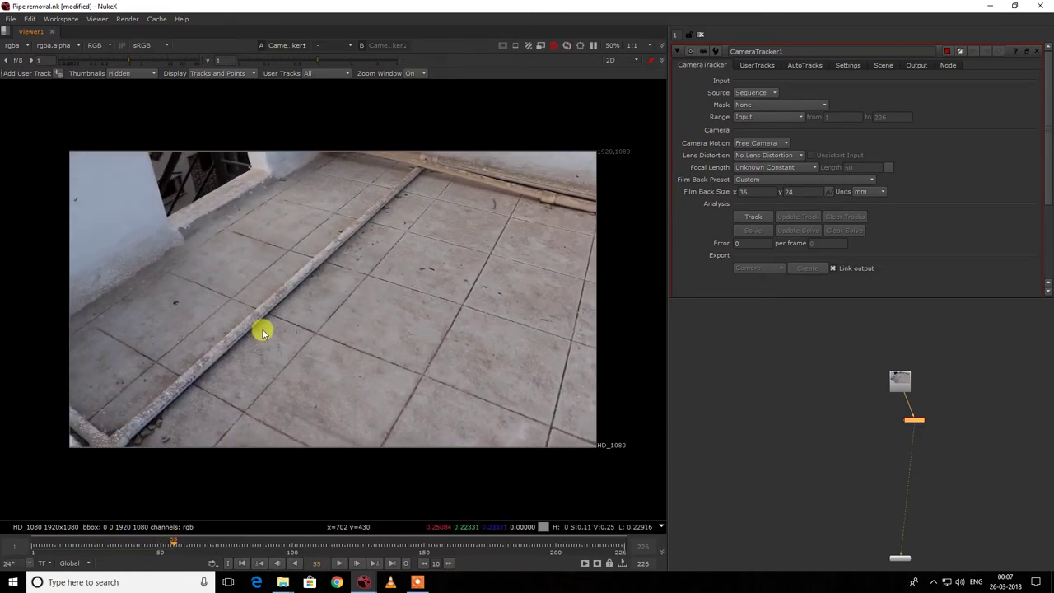
pyautogui.press('Home')
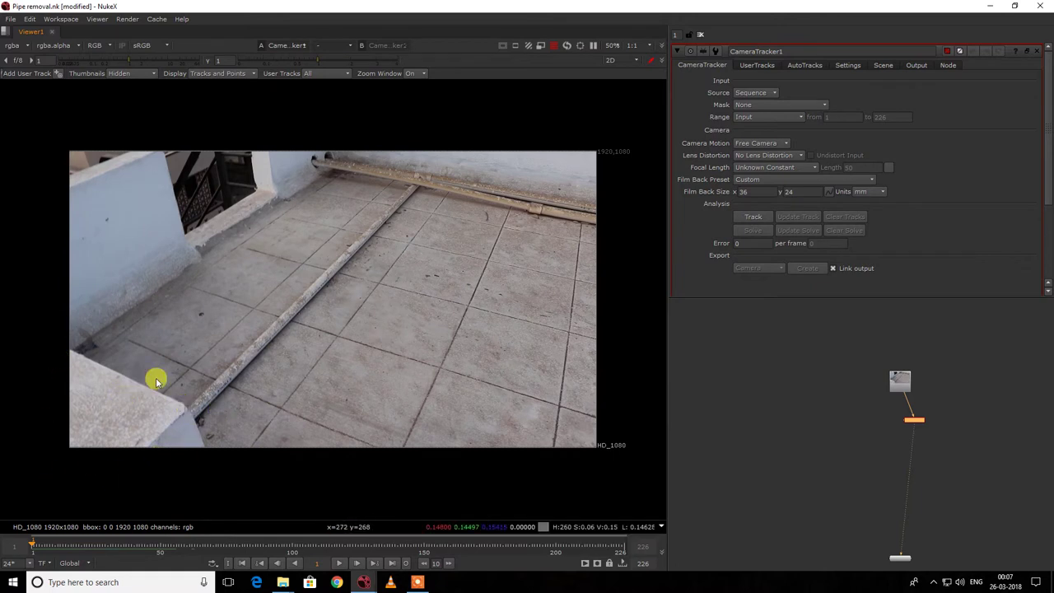
pyautogui.moveTo(45, 550); pyautogui.dragTo(82, 549)
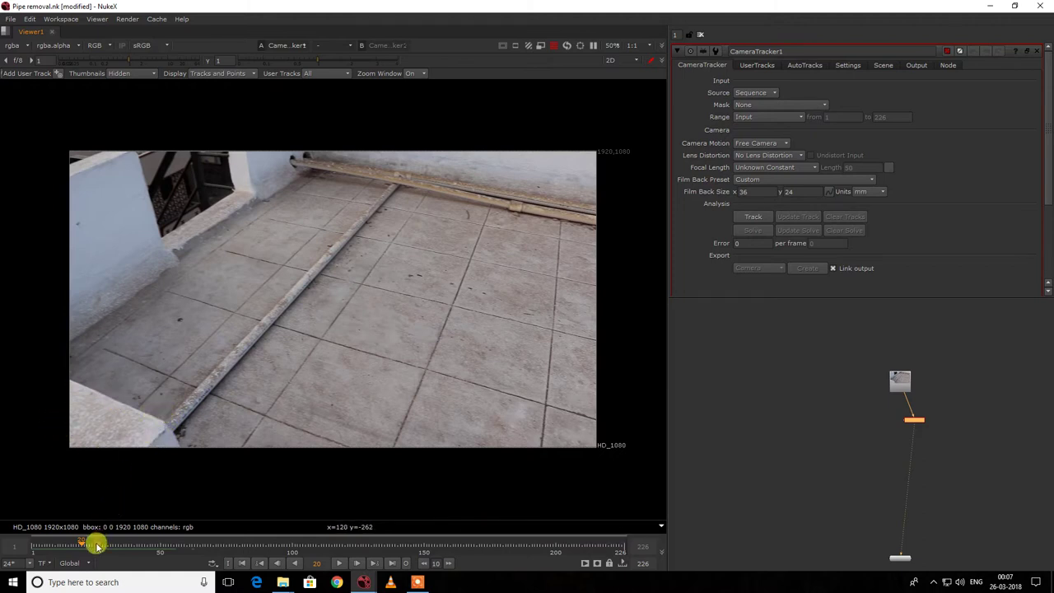
pyautogui.moveTo(80, 546); pyautogui.dragTo(41, 546)
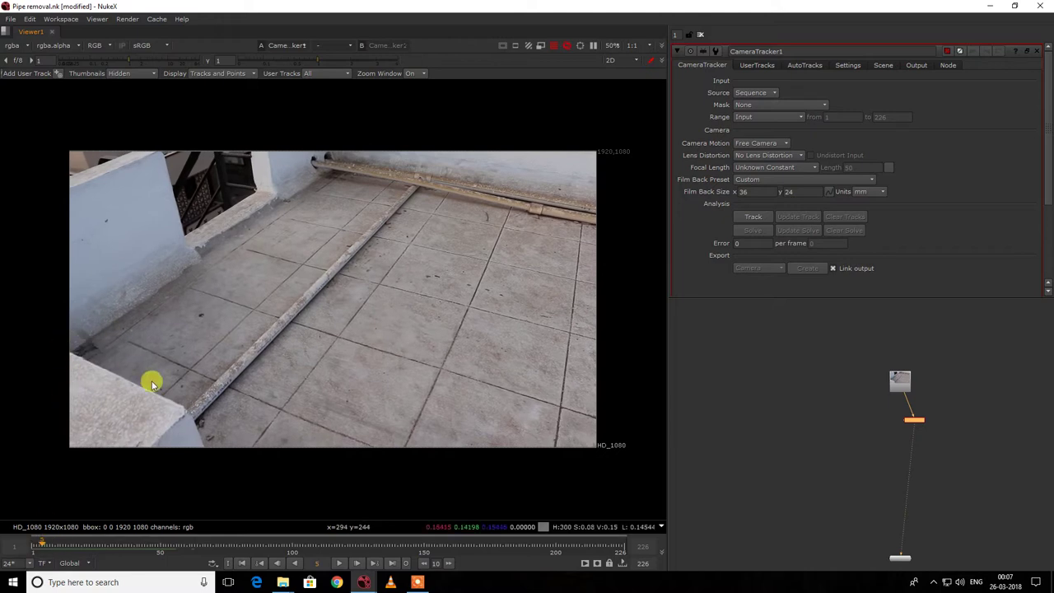
pyautogui.click(104, 548)
pyautogui.moveTo(105, 548); pyautogui.dragTo(134, 547)
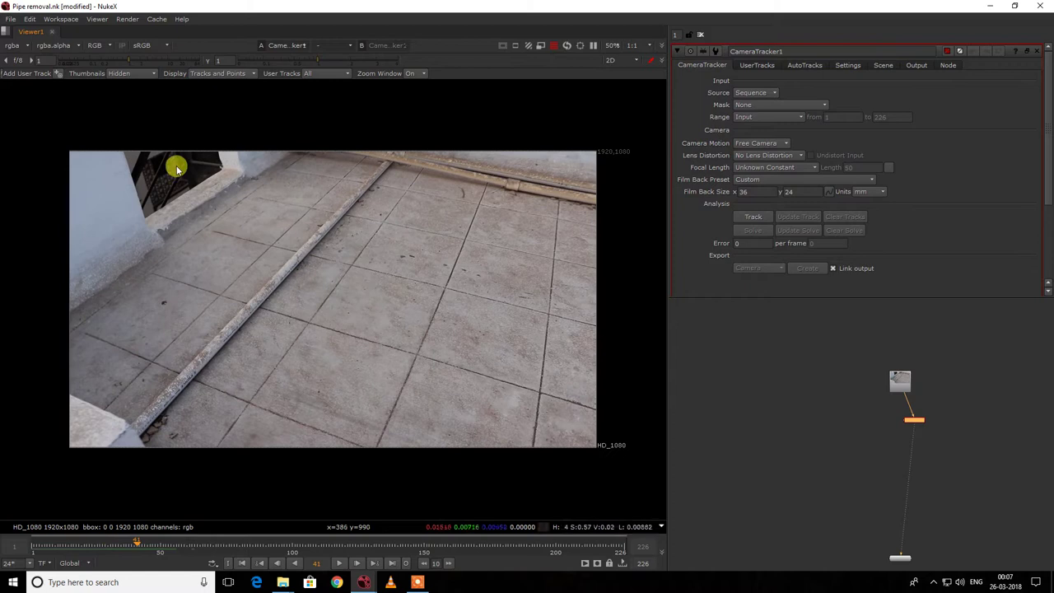
pyautogui.moveTo(219, 129); pyautogui.dragTo(128, 209)
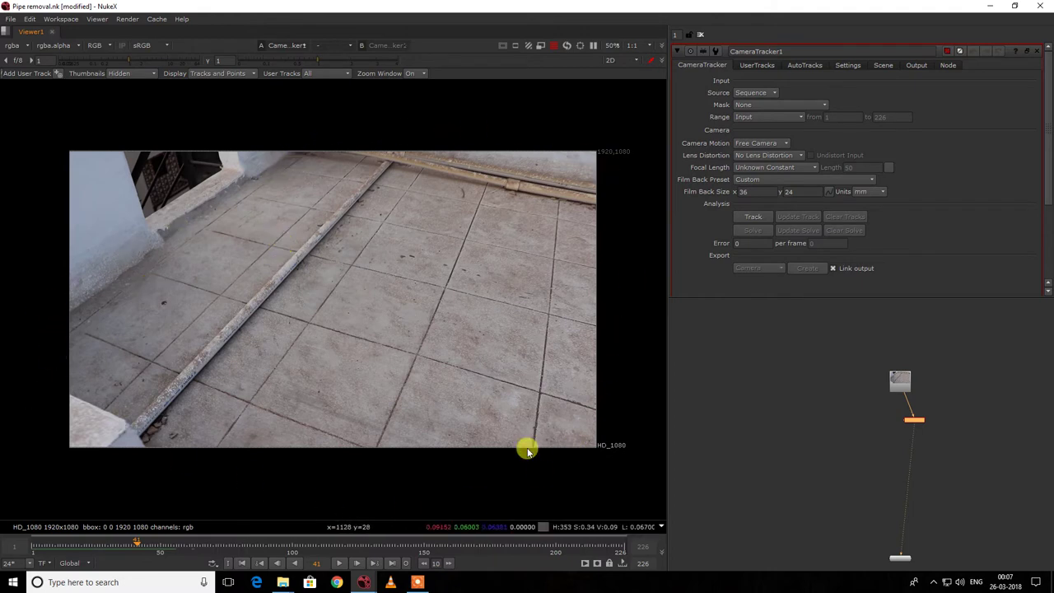
# Add a Roto node and draw a closed Bezier shape around the gate opening at frame 41.
pyautogui.press('o')
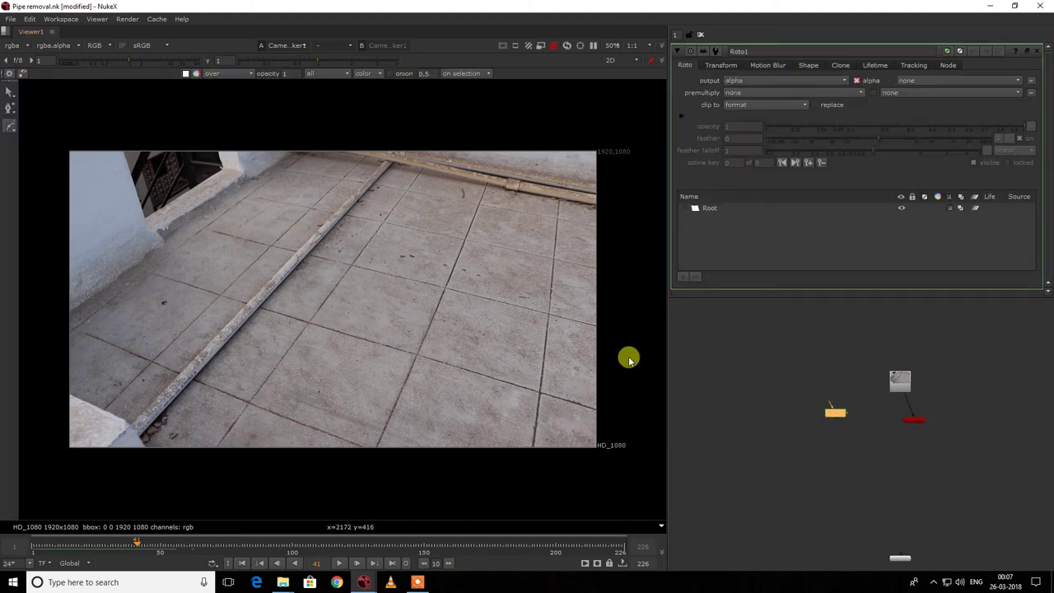
pyautogui.click(223, 116)
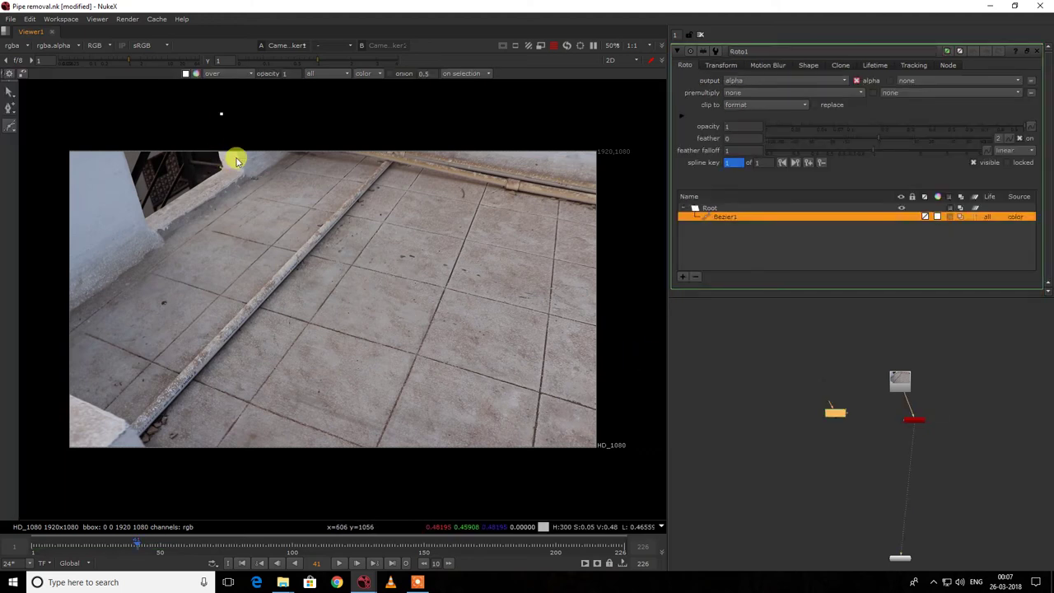
pyautogui.click(131, 229)
pyautogui.click(95, 136)
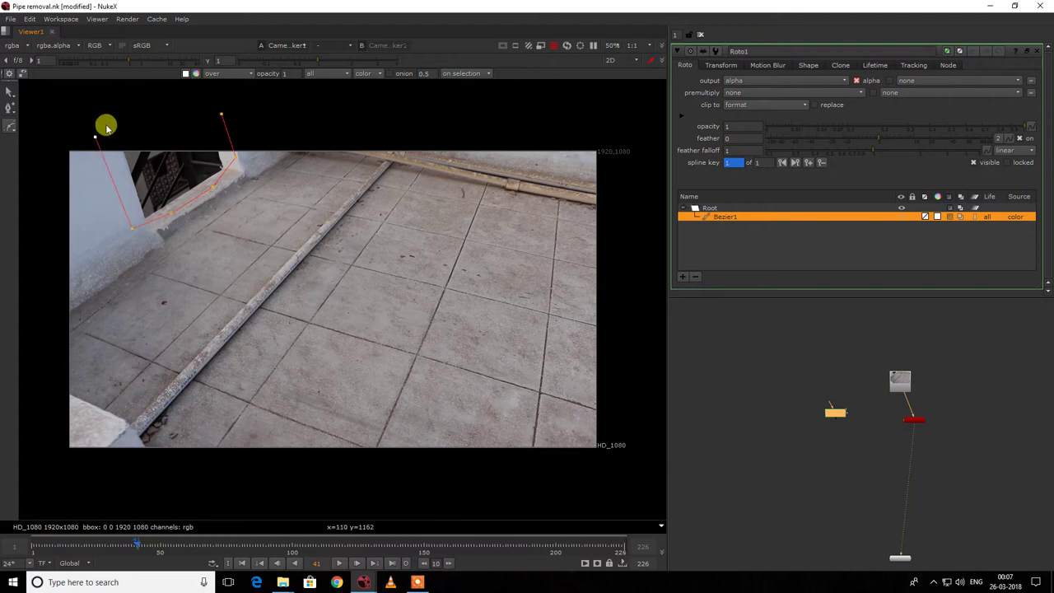
pyautogui.click(219, 113)
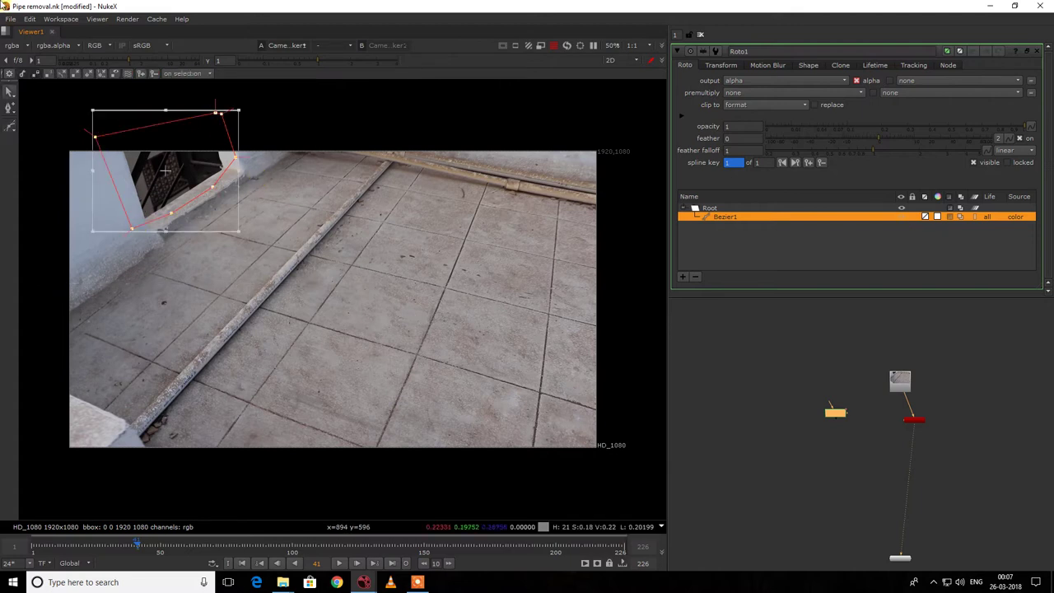
# Keyframe the gate opening's roto shape near the start of the shot and onward to frame 121 so it follows the opening.
pyautogui.click(64, 546)
pyautogui.moveTo(169, 157); pyautogui.dragTo(176, 180)
pyautogui.click(231, 547)
pyautogui.click(347, 546)
pyautogui.click(350, 196)
pyautogui.moveTo(334, 235); pyautogui.dragTo(153, 68)
pyautogui.moveTo(360, 207); pyautogui.dragTo(197, 82)
pyautogui.moveTo(248, 129); pyautogui.dragTo(262, 133)
pyautogui.click(114, 210)
pyautogui.moveTo(84, 101); pyautogui.dragTo(195, 282)
pyautogui.moveTo(152, 205)
pyautogui.mouseDown()
pyautogui.moveTo(114, 189)
pyautogui.moveTo(136, 205)
pyautogui.mouseUp()
pyautogui.click(210, 217)
pyautogui.moveTo(175, 176); pyautogui.dragTo(301, 242)
pyautogui.moveTo(236, 199); pyautogui.dragTo(226, 191)
pyautogui.click(261, 229)
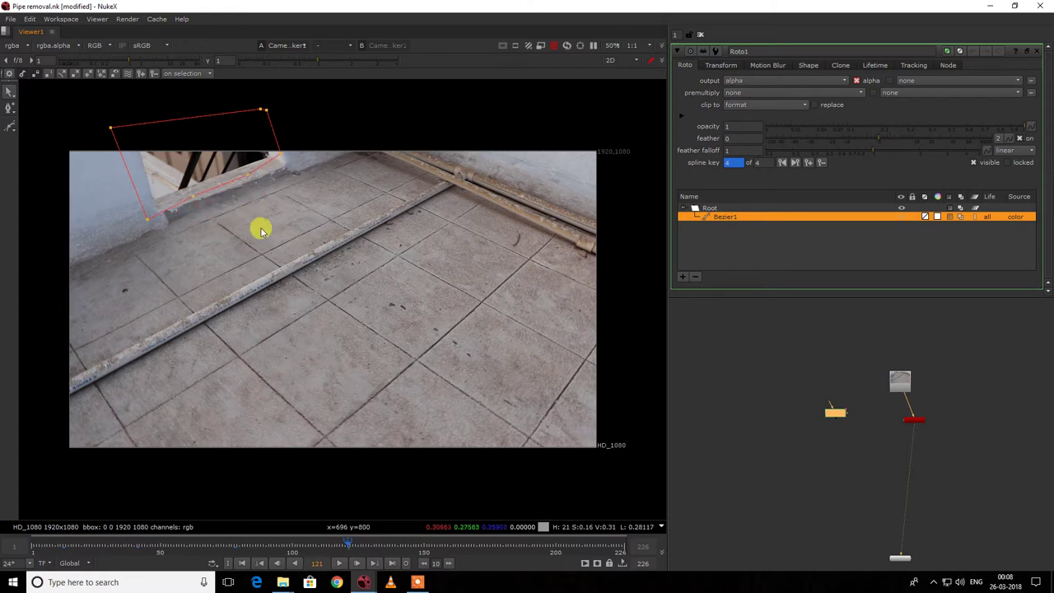
# Move and rotate the gate opening's roto shape to match the footage at frames 155, 184 and 217.
pyautogui.moveTo(392, 329); pyautogui.dragTo(24, 80)
pyautogui.moveTo(151, 150); pyautogui.dragTo(176, 143)
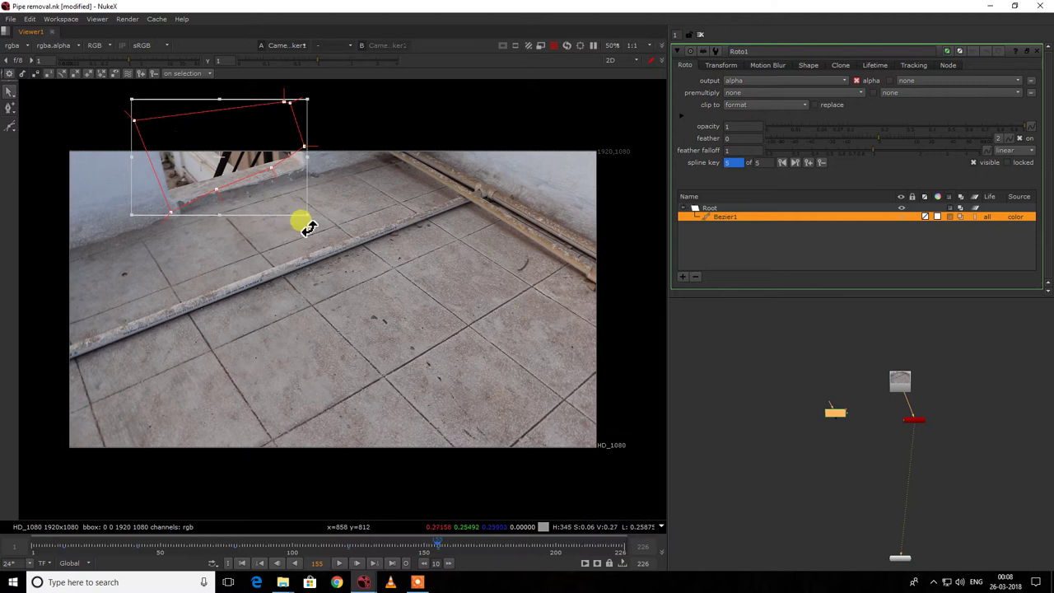
pyautogui.moveTo(318, 231); pyautogui.dragTo(301, 235)
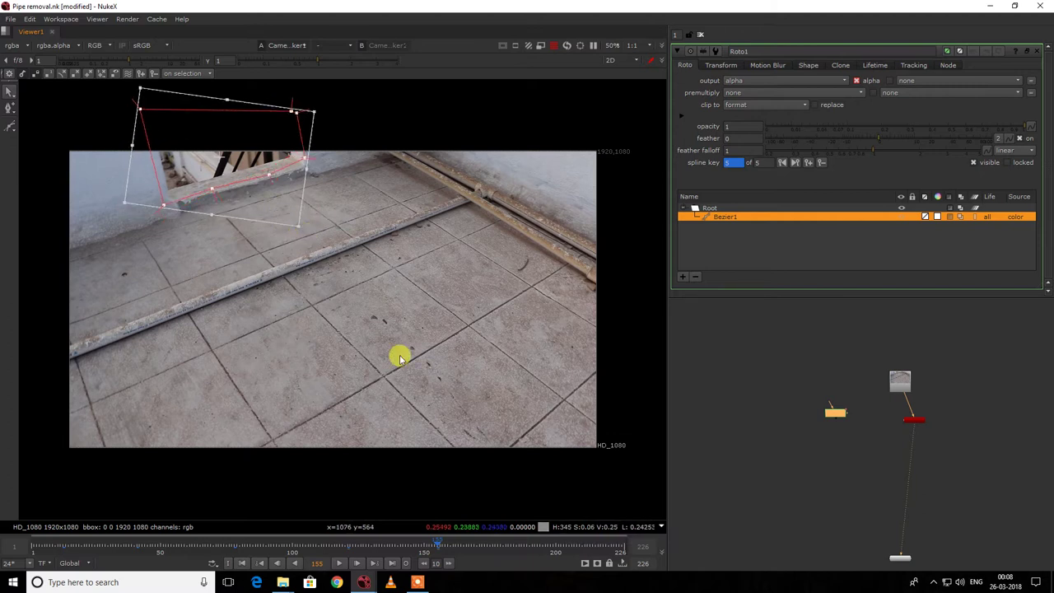
pyautogui.moveTo(508, 545); pyautogui.dragTo(513, 549)
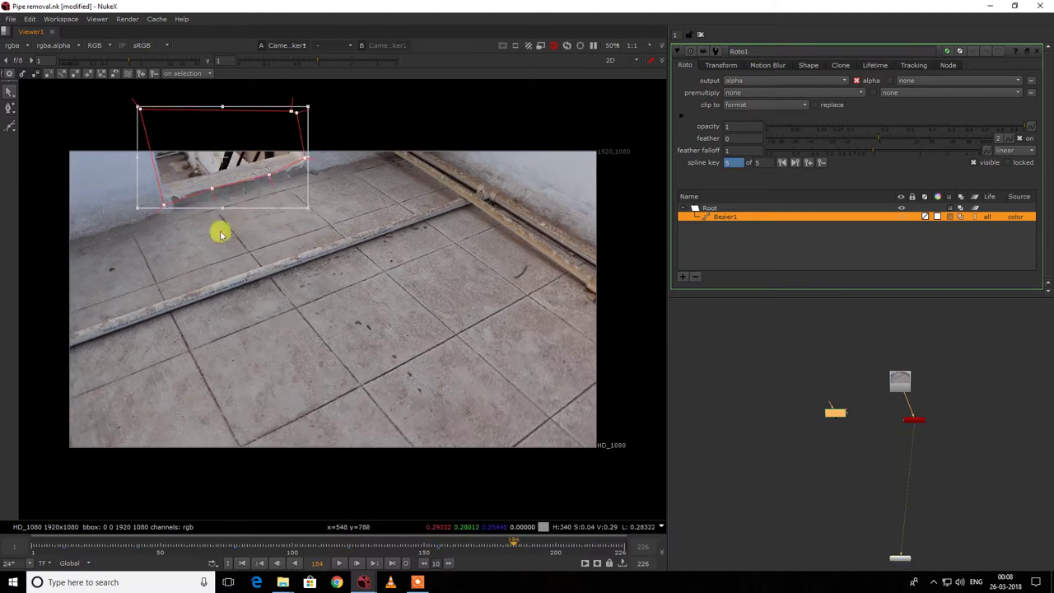
pyautogui.moveTo(257, 203); pyautogui.dragTo(252, 197)
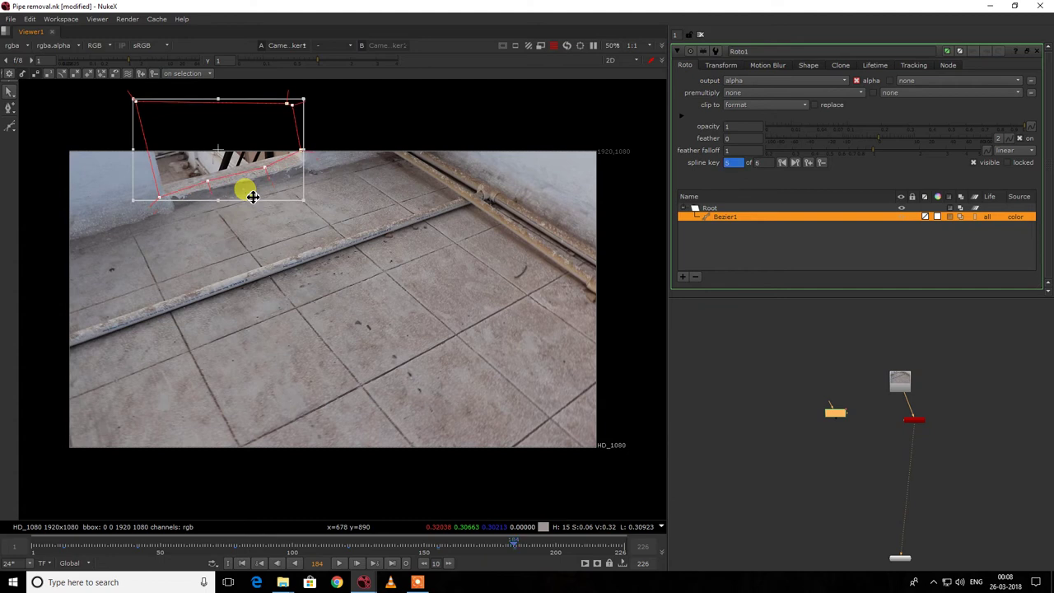
pyautogui.moveTo(252, 189); pyautogui.dragTo(304, 209)
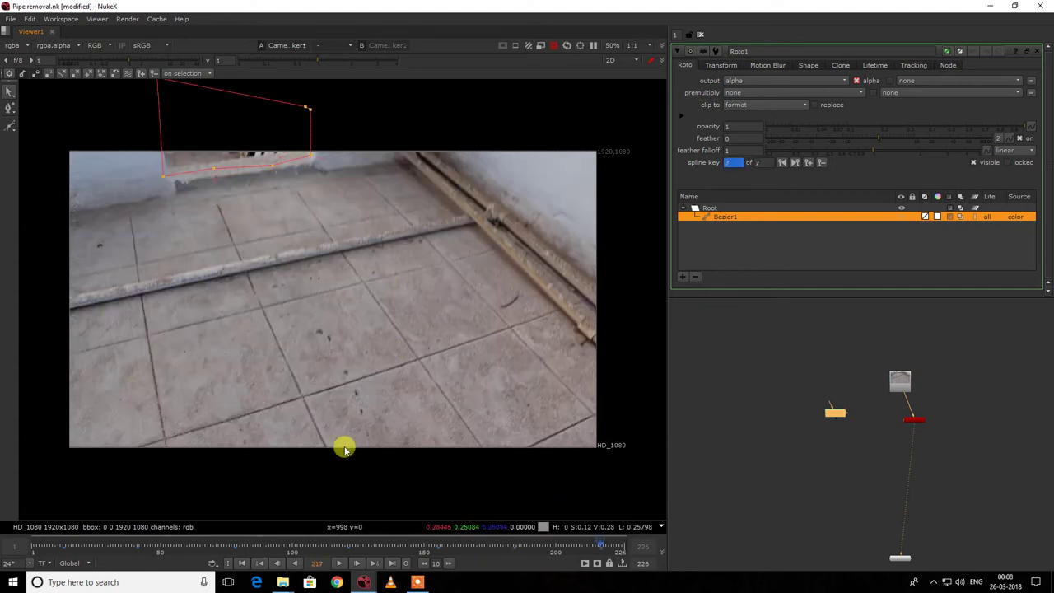
# Return to the start of the shot and draw a second closed Bezier shape around the white foreground ledge.
pyautogui.moveTo(129, 549); pyautogui.dragTo(14, 549)
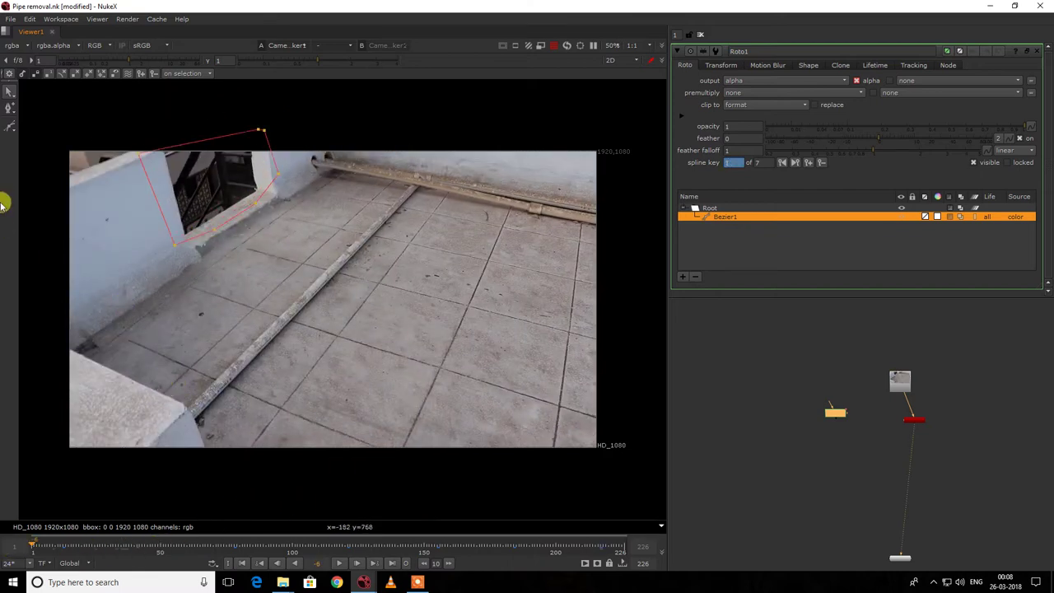
pyautogui.click(8, 126)
pyautogui.click(52, 327)
pyautogui.click(226, 431)
pyautogui.click(180, 495)
pyautogui.click(86, 486)
pyautogui.click(52, 328)
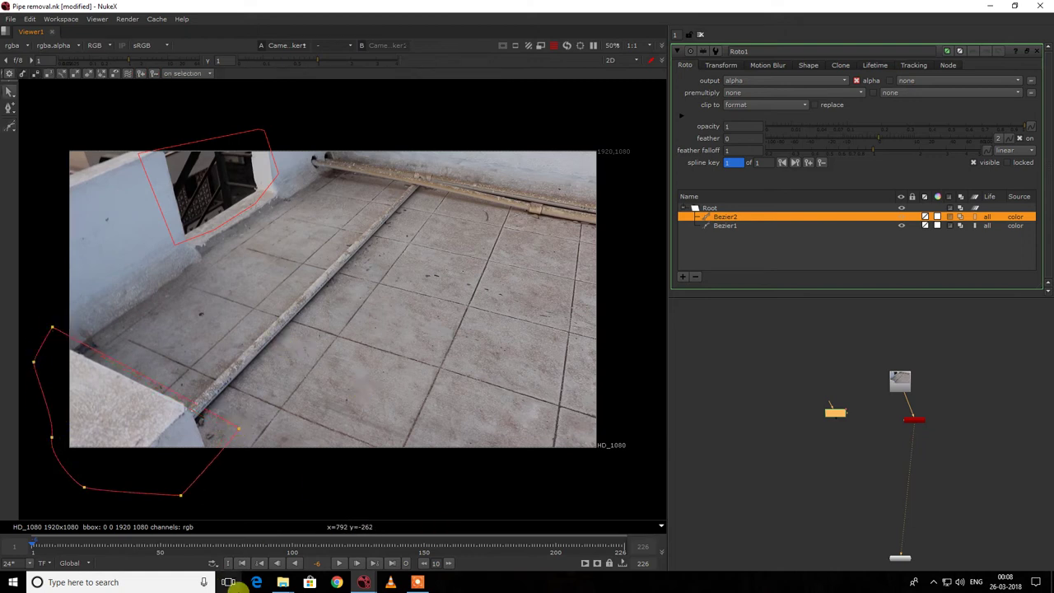
# Keyframe the foreground ledge's roto shape at several early frames, including frame 1, so it follows the ledge.
pyautogui.click(157, 545)
pyautogui.click(206, 446)
pyautogui.moveTo(206, 447); pyautogui.dragTo(104, 427)
pyautogui.click(89, 546)
pyautogui.click(56, 545)
pyautogui.click(31, 545)
pyautogui.click(326, 356)
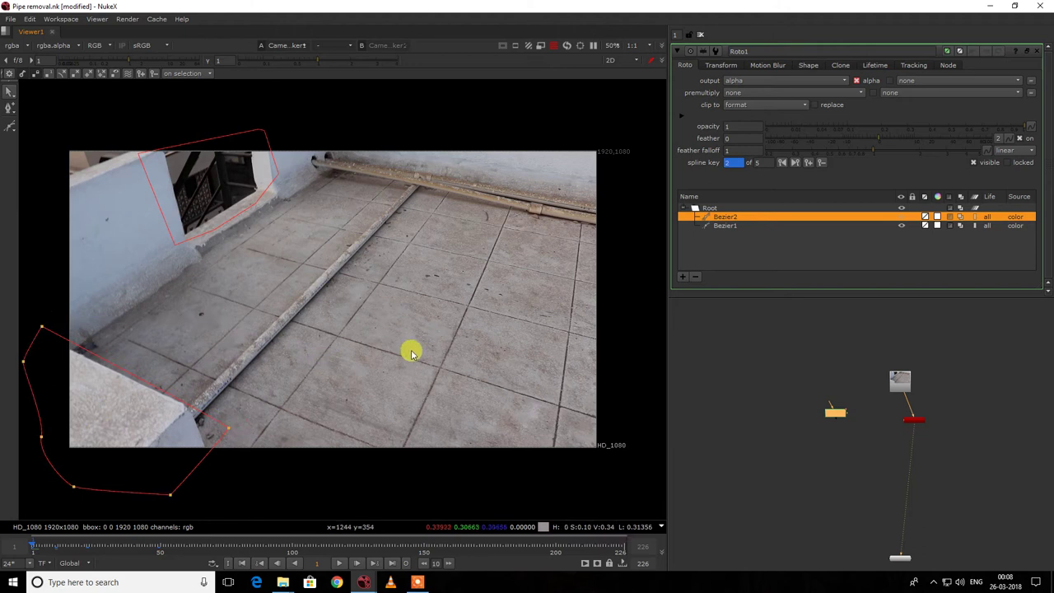
pyautogui.scroll(5, 906, 423)
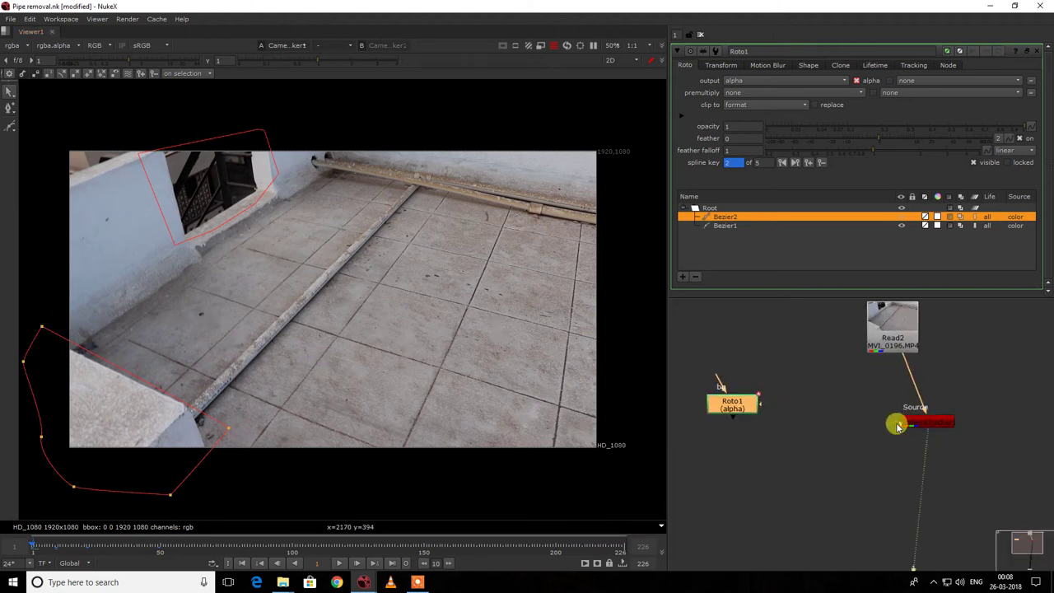
# Place the camera tracker below the footage with the roto as its mask input and set its mask to Mask Alpha.
pyautogui.moveTo(931, 428); pyautogui.dragTo(896, 426)
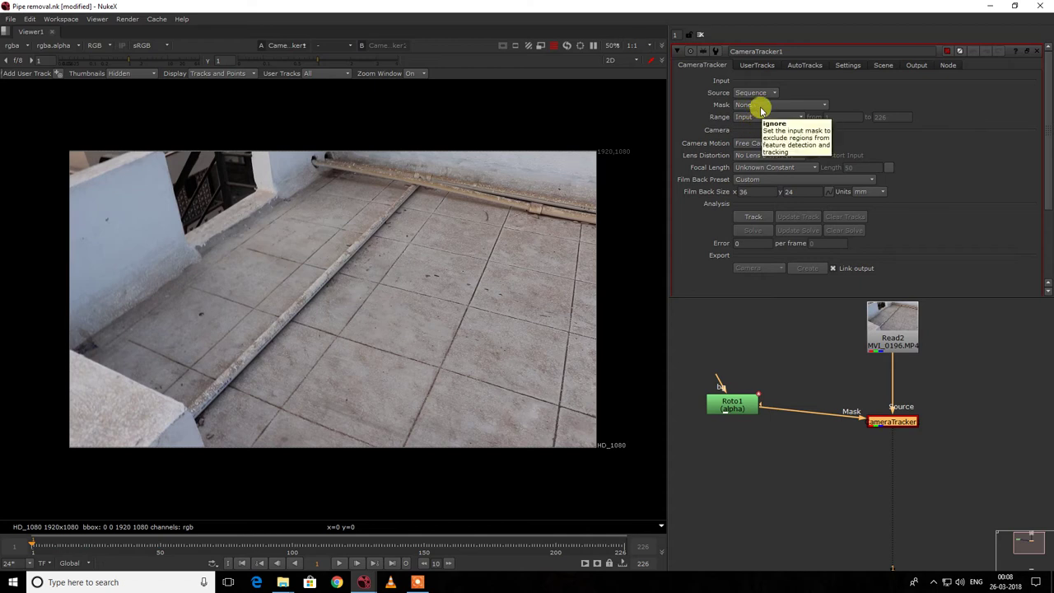
pyautogui.click(761, 107)
pyautogui.click(765, 154)
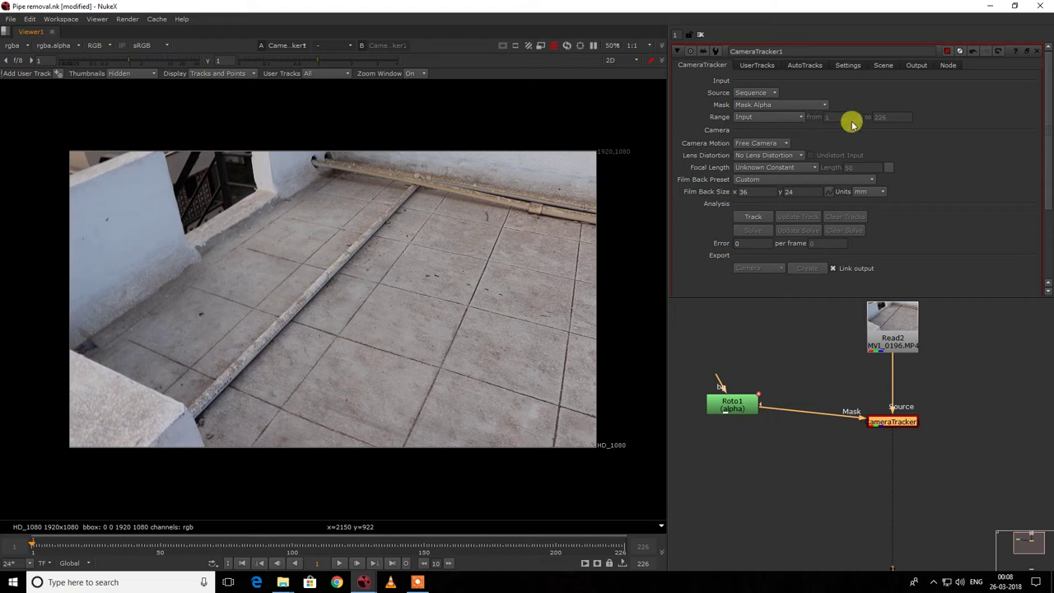
# Set the tracker's number of features to 450 and turn on Preview Features to check the points over the footage.
pyautogui.click(802, 65)
pyautogui.click(844, 65)
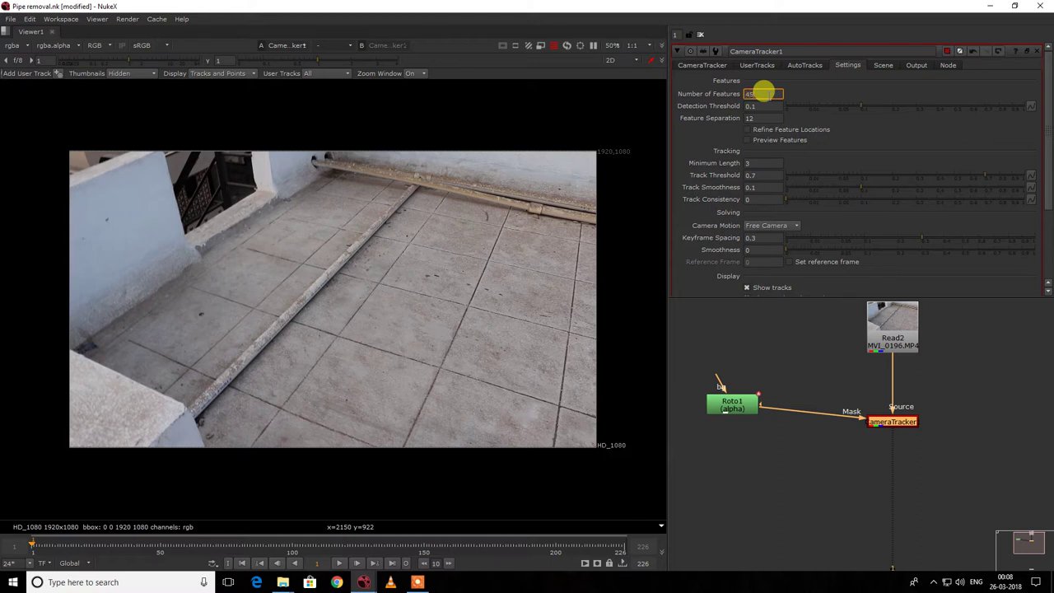
pyautogui.click(788, 140)
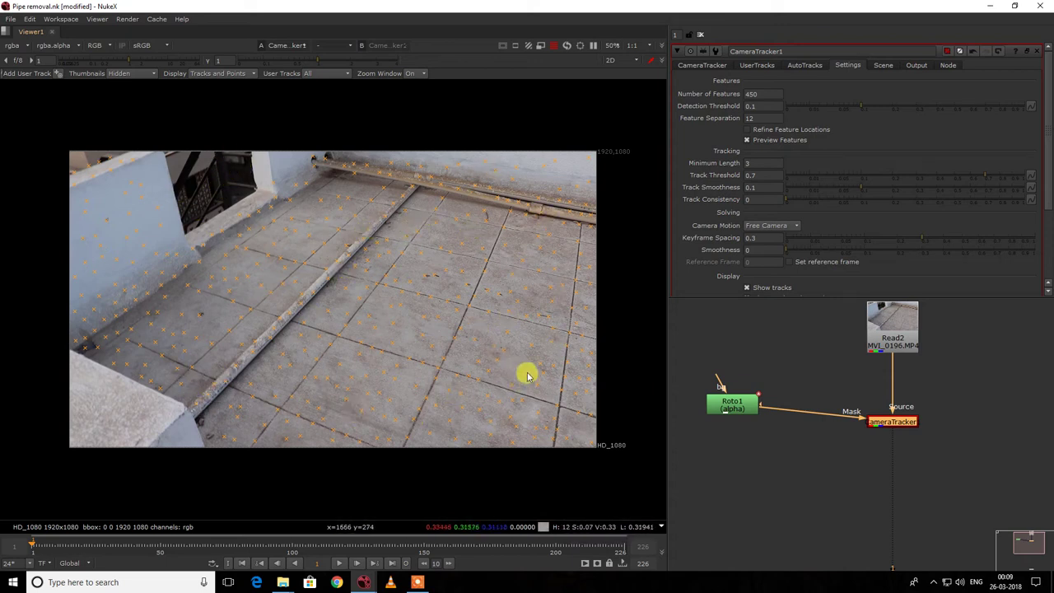
pyautogui.scroll(-1, 792, 165)
pyautogui.scroll(1, 792, 175)
pyautogui.click(692, 66)
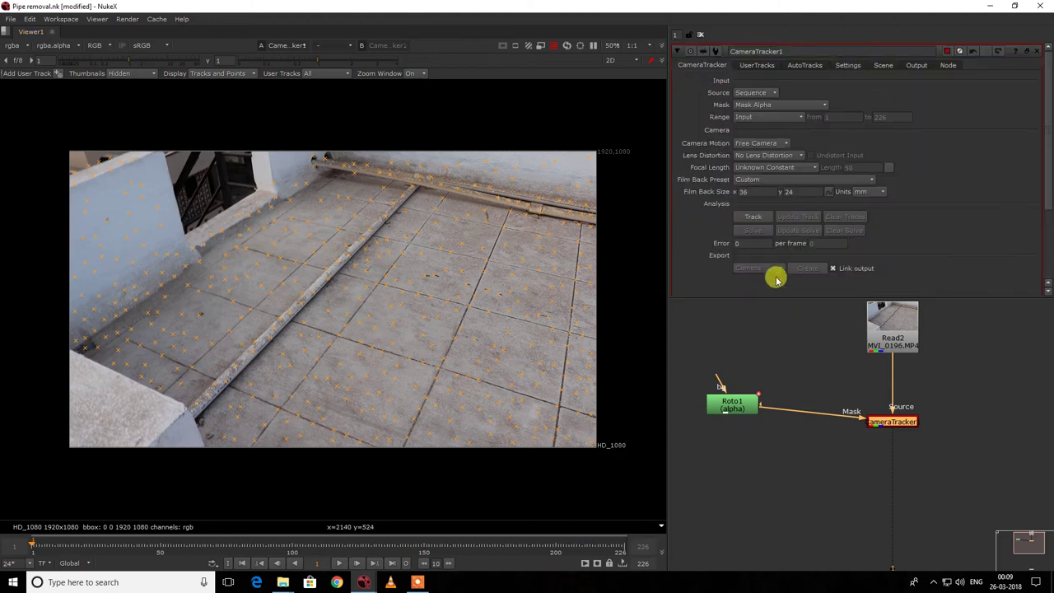
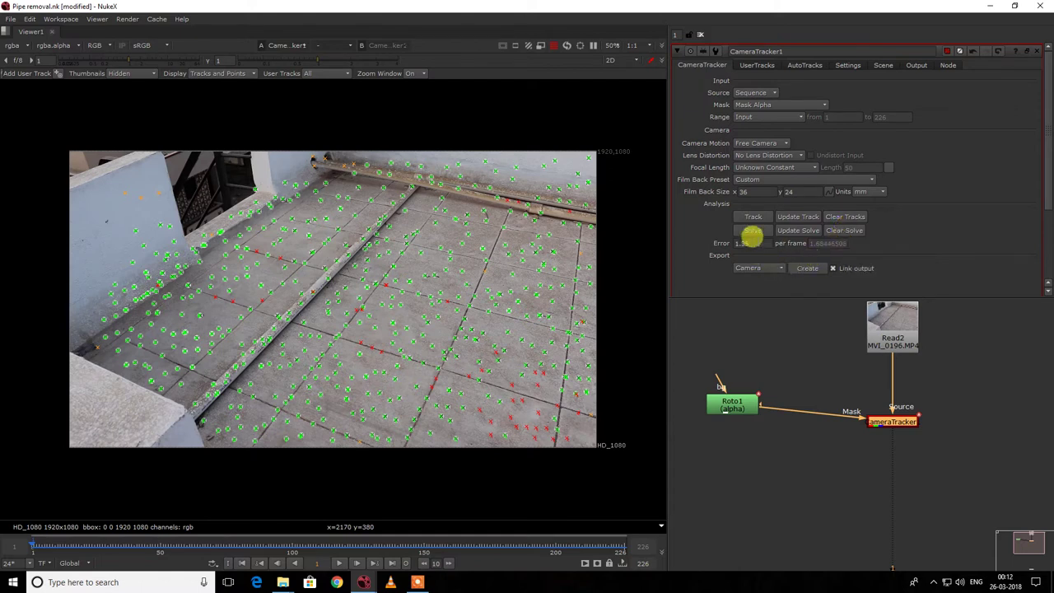
# Enable focal length, position and rotation for refining the solve of the automatic tracks.
pyautogui.click(804, 65)
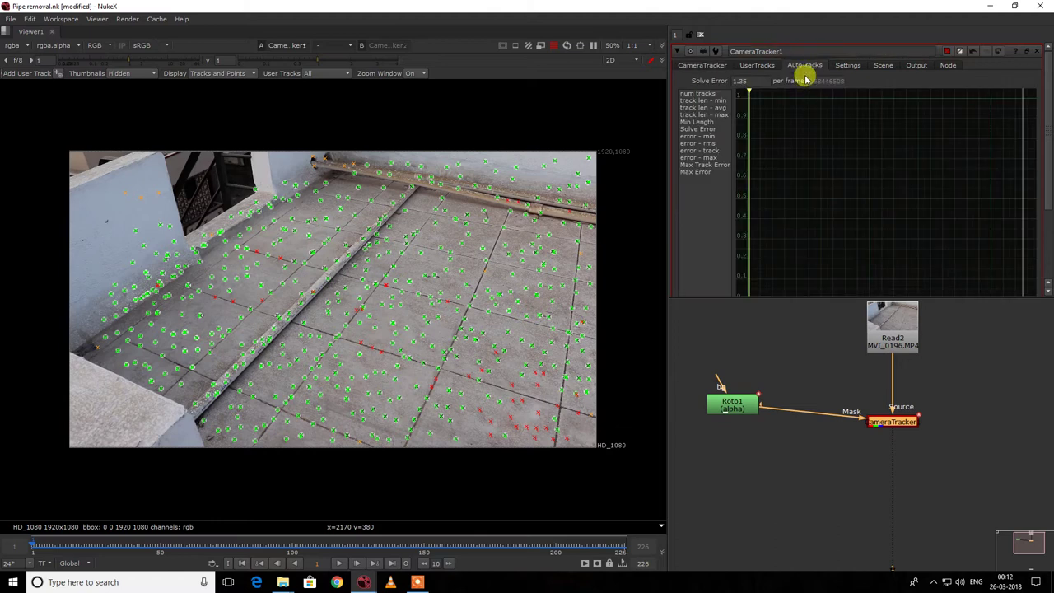
pyautogui.scroll(-3, 803, 115)
pyautogui.click(806, 256)
pyautogui.click(850, 258)
pyautogui.click(880, 257)
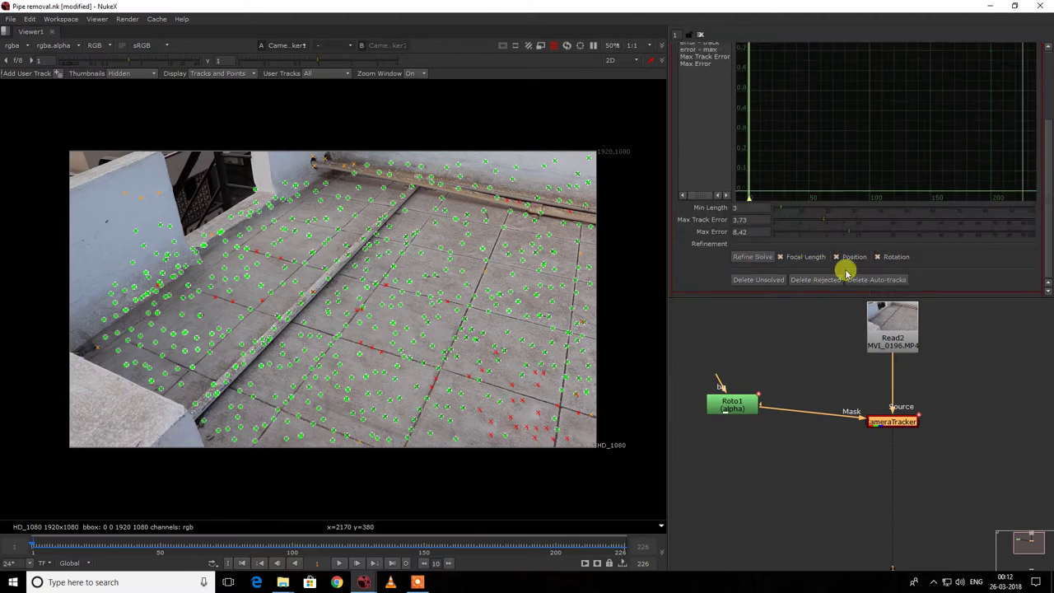
# Delete all rejected tracks and all unsolved tracks from the camera tracker.
pyautogui.click(801, 283)
pyautogui.click(498, 301)
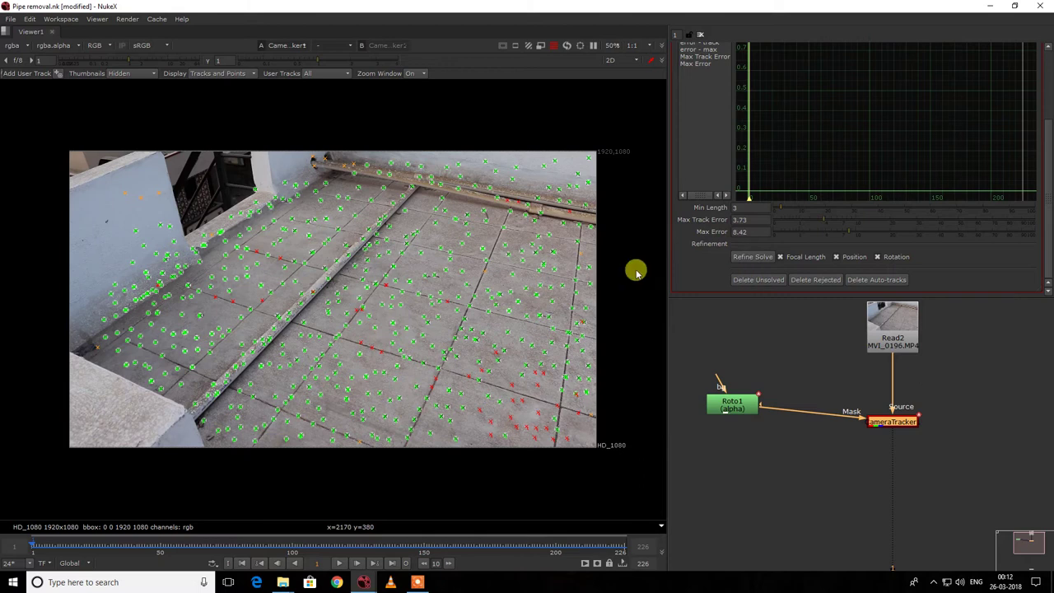
pyautogui.click(757, 277)
pyautogui.click(494, 298)
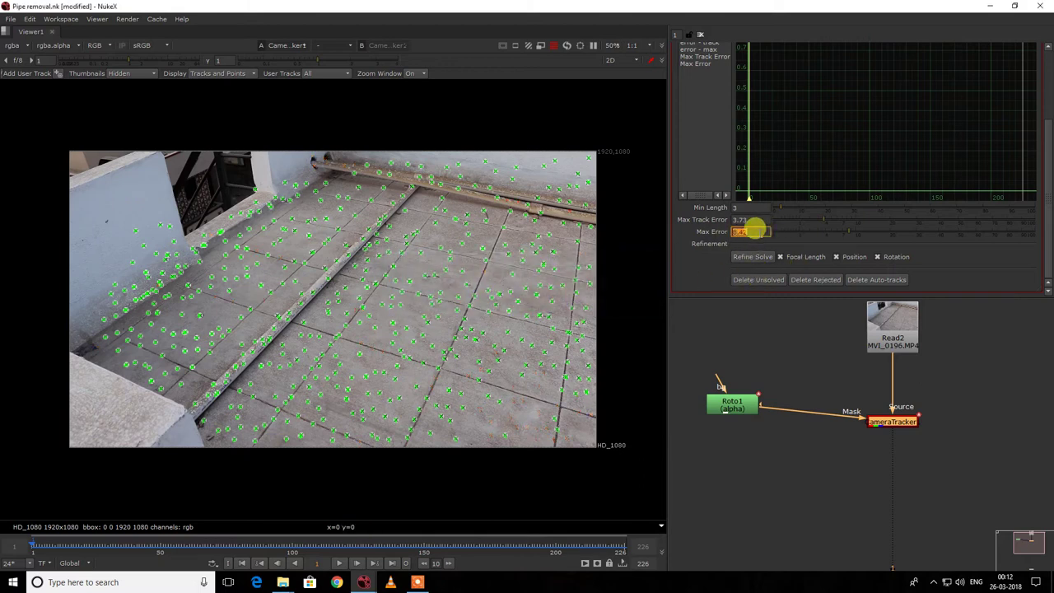
# Duplicate the camera tracker node as an unconnected backup beside the original, and reopen the original's properties.
pyautogui.click(928, 402)
pyautogui.moveTo(969, 372); pyautogui.dragTo(808, 478)
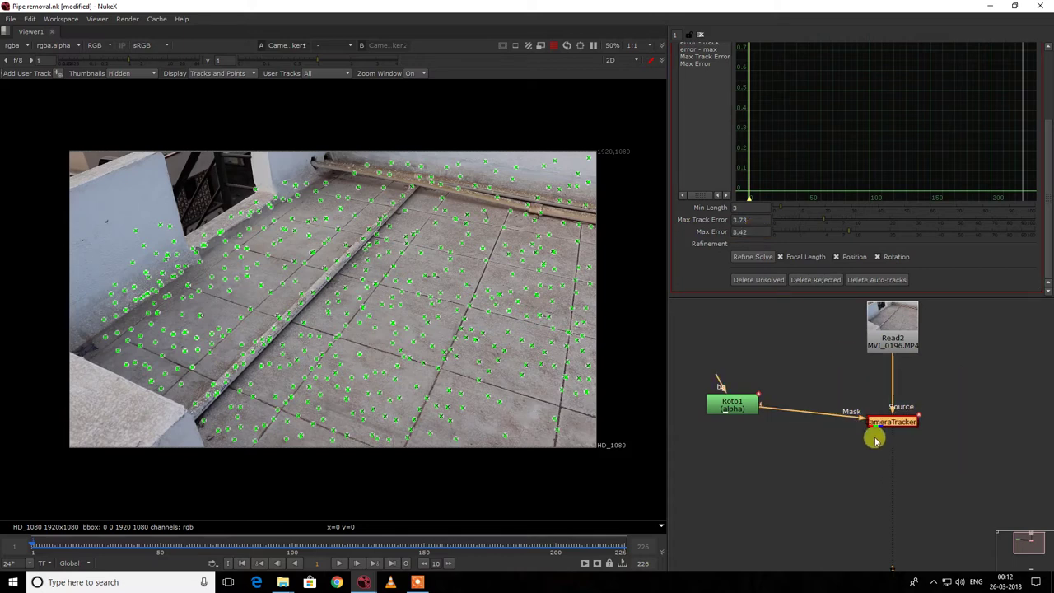
pyautogui.moveTo(931, 410); pyautogui.dragTo(857, 425, button='middle')
pyautogui.press('ctrl')
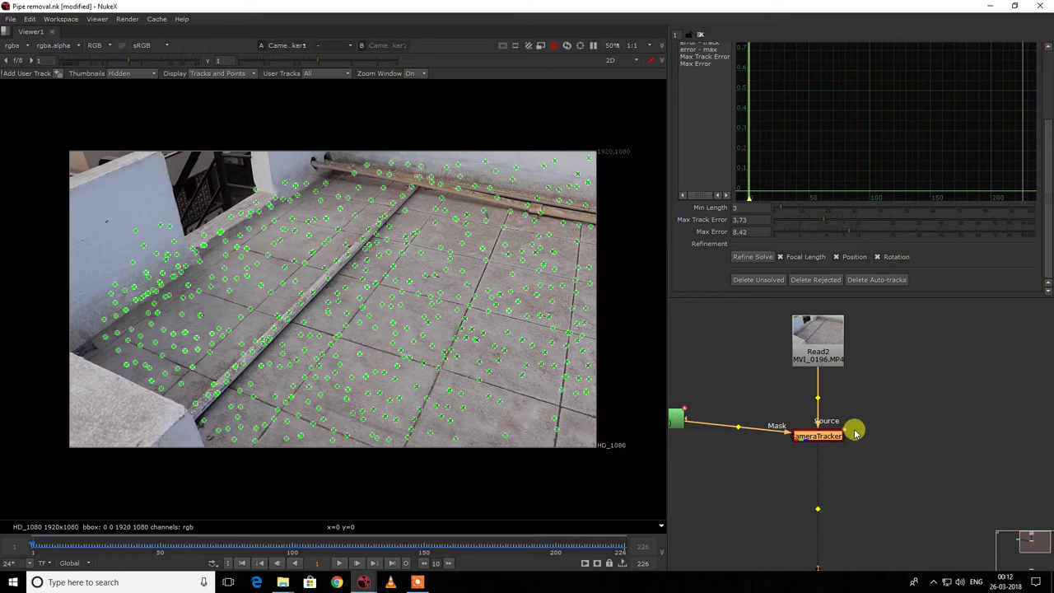
pyautogui.scroll(-1, 855, 434)
pyautogui.click(896, 415)
pyautogui.hotkey('ctrl', 'v')
pyautogui.moveTo(896, 416); pyautogui.dragTo(890, 430)
pyautogui.doubleClick(821, 438)
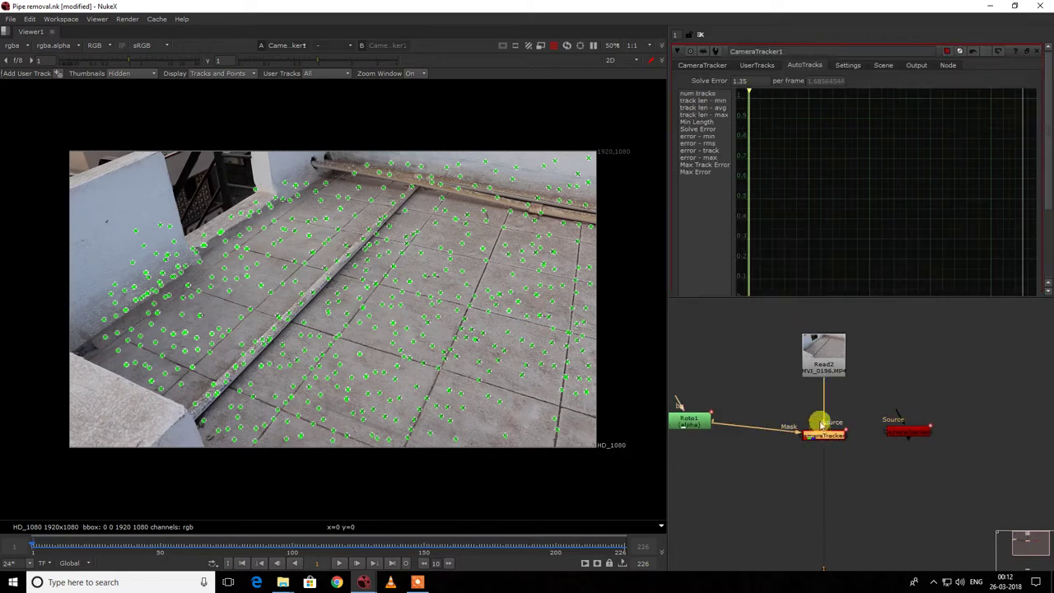
# Set Max Error to 4 and Max Track Error to 3, and delete the tracks rejected by these limits.
pyautogui.scroll(-3, 772, 118)
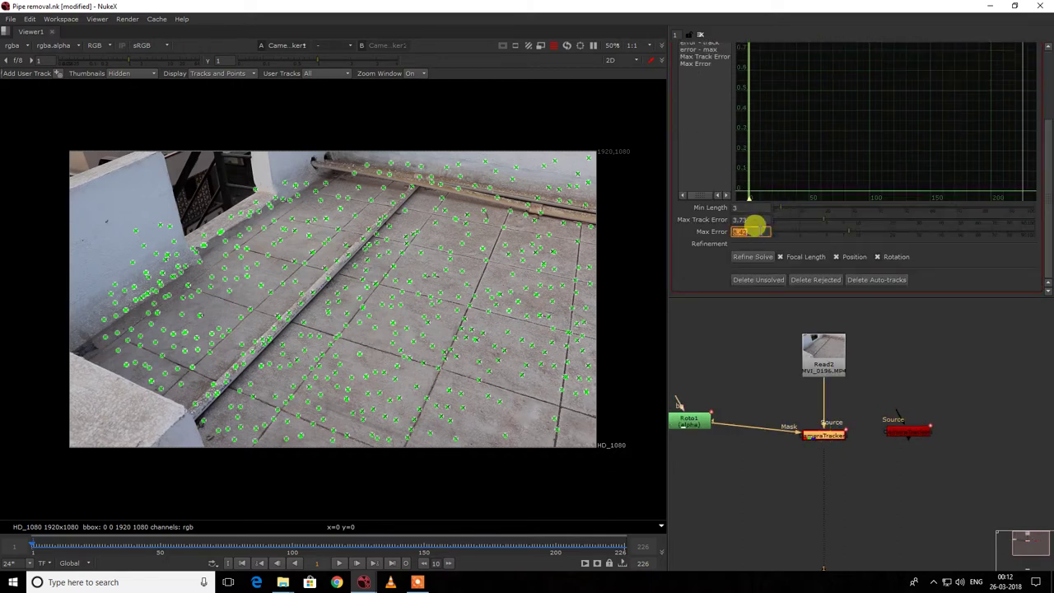
pyautogui.click(745, 219)
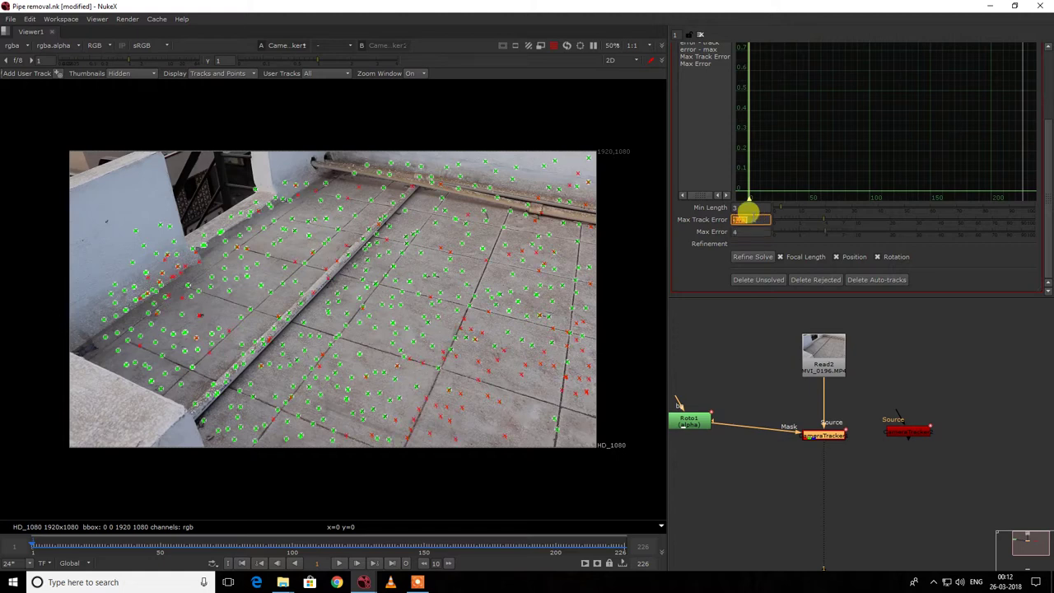
pyautogui.write('3')
pyautogui.press('Return')
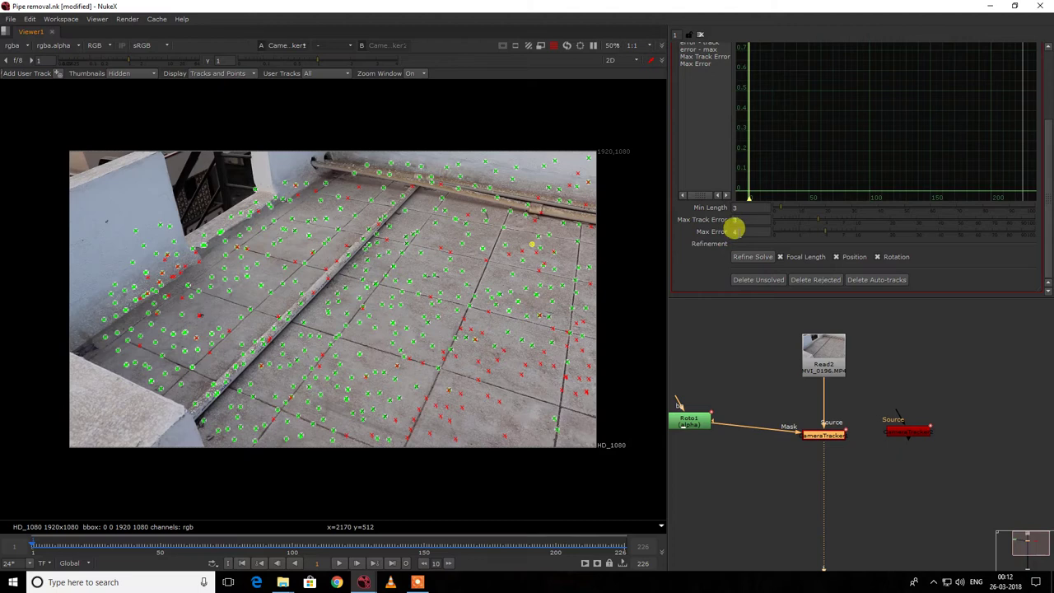
pyautogui.click(787, 279)
pyautogui.click(504, 300)
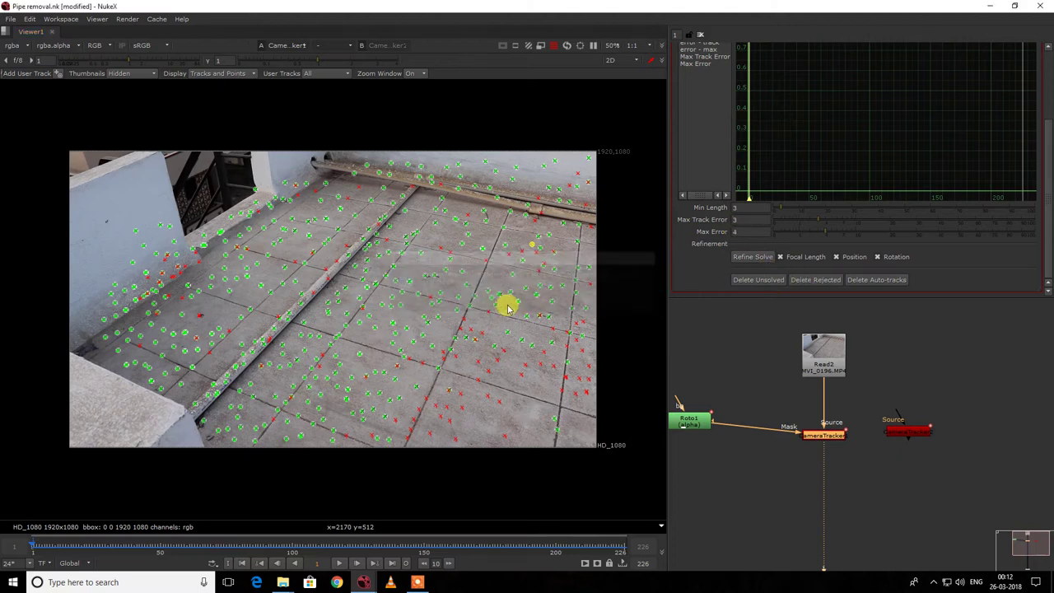
# Lower Max Error to 3 and delete the rejected and unsolved tracks again.
pyautogui.scroll(3, 792, 124)
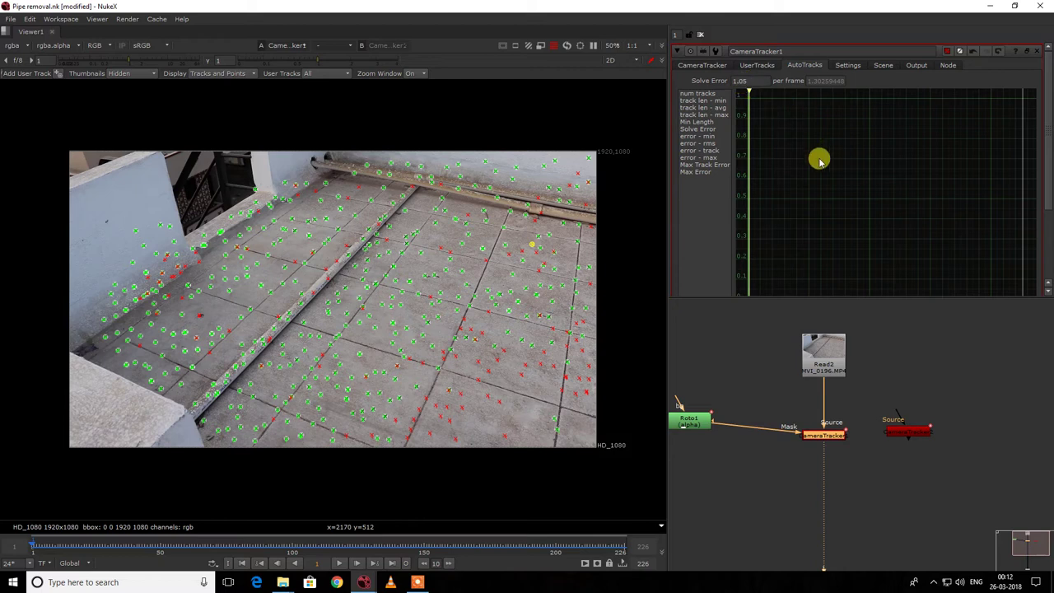
pyautogui.scroll(-3, 820, 161)
pyautogui.press('Down')
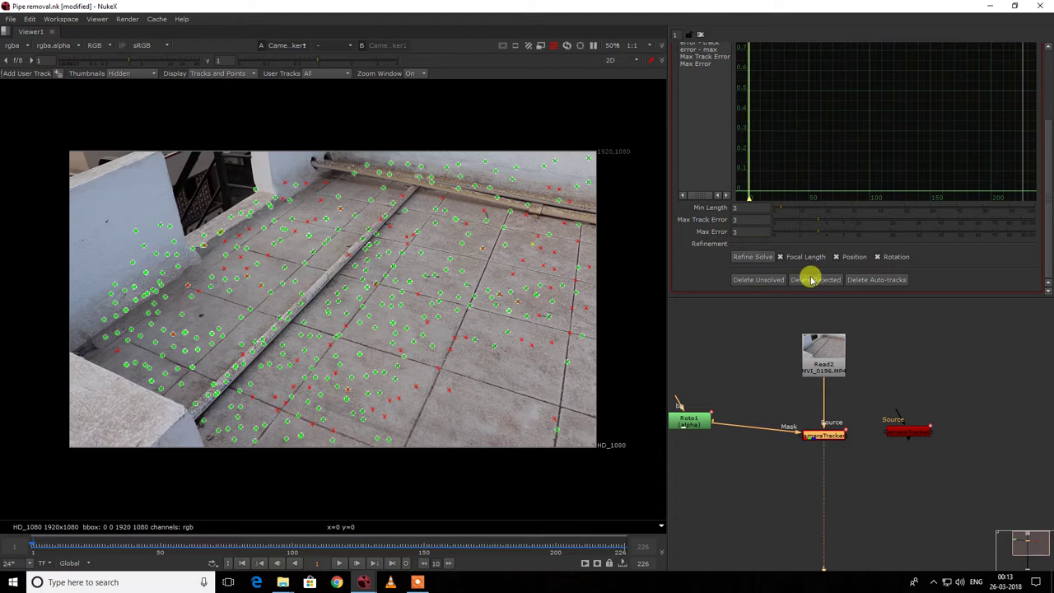
pyautogui.click(811, 280)
pyautogui.click(520, 297)
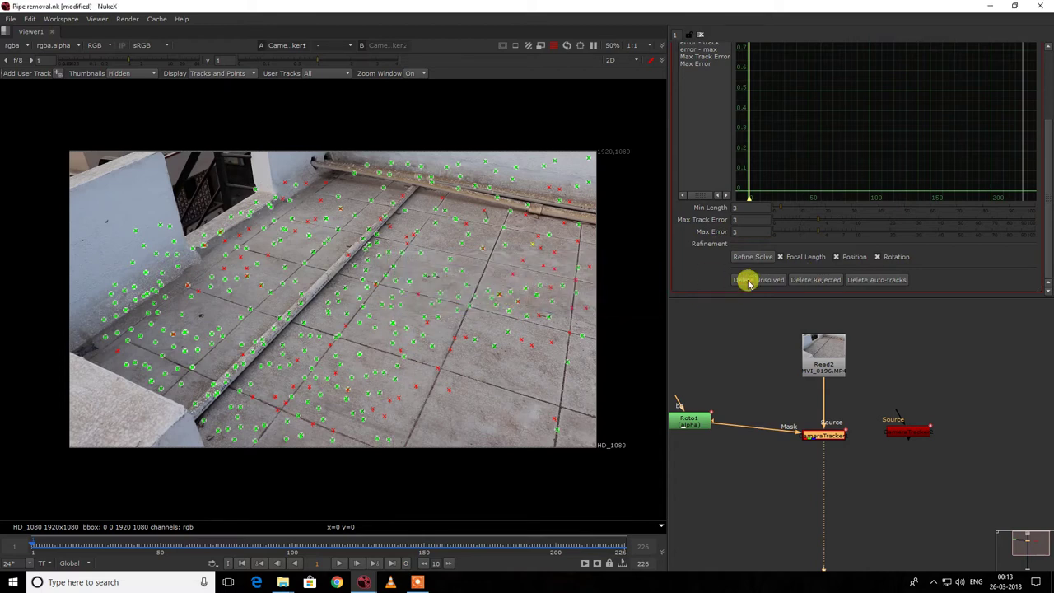
pyautogui.click(491, 296)
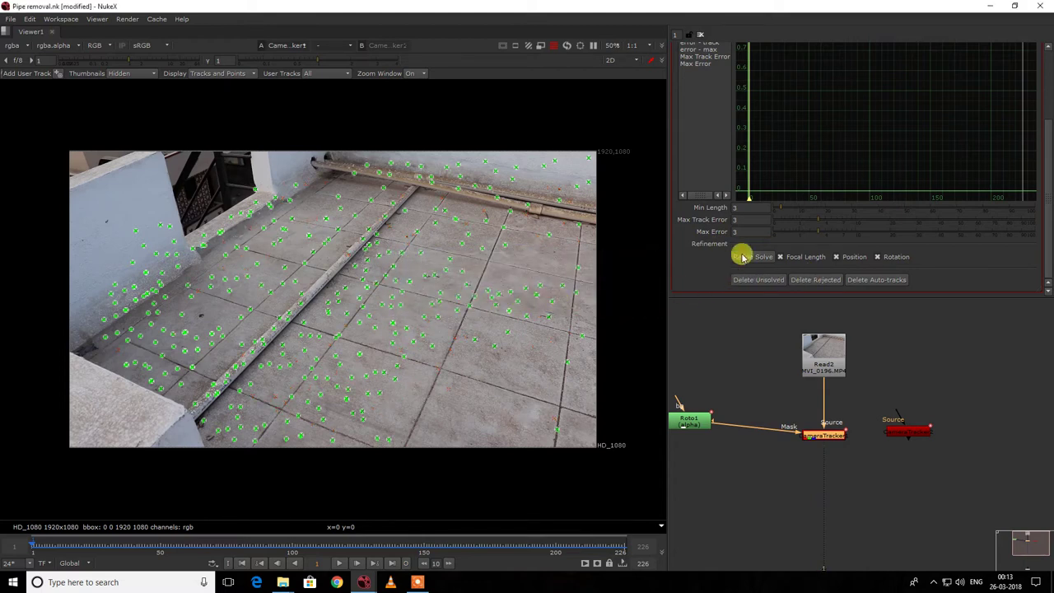
# Refine the camera solve, delete the remaining rejected tracks and check the new solve error.
pyautogui.scroll(2, 824, 125)
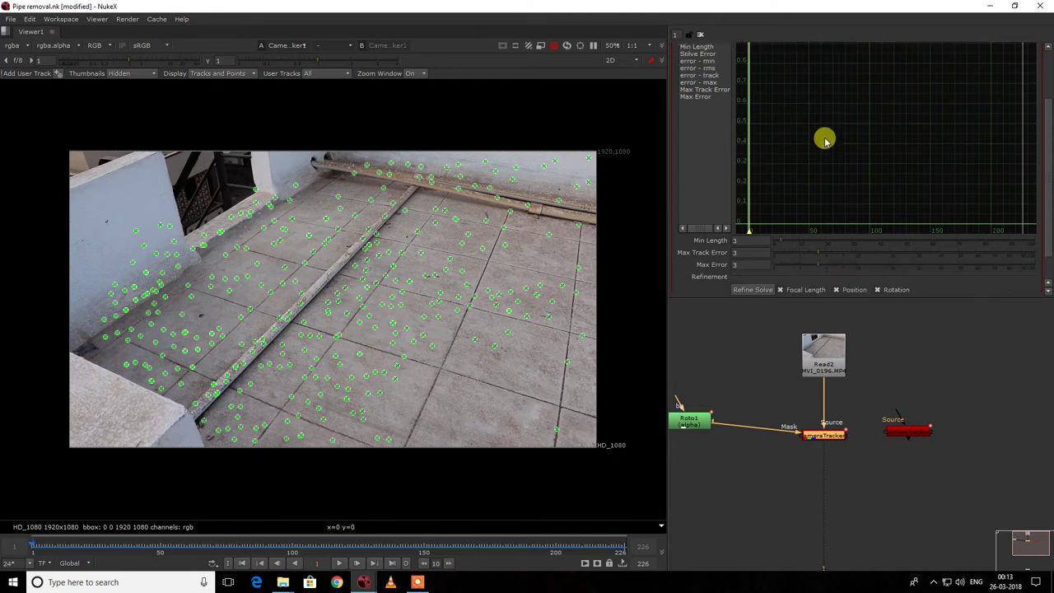
pyautogui.click(752, 289)
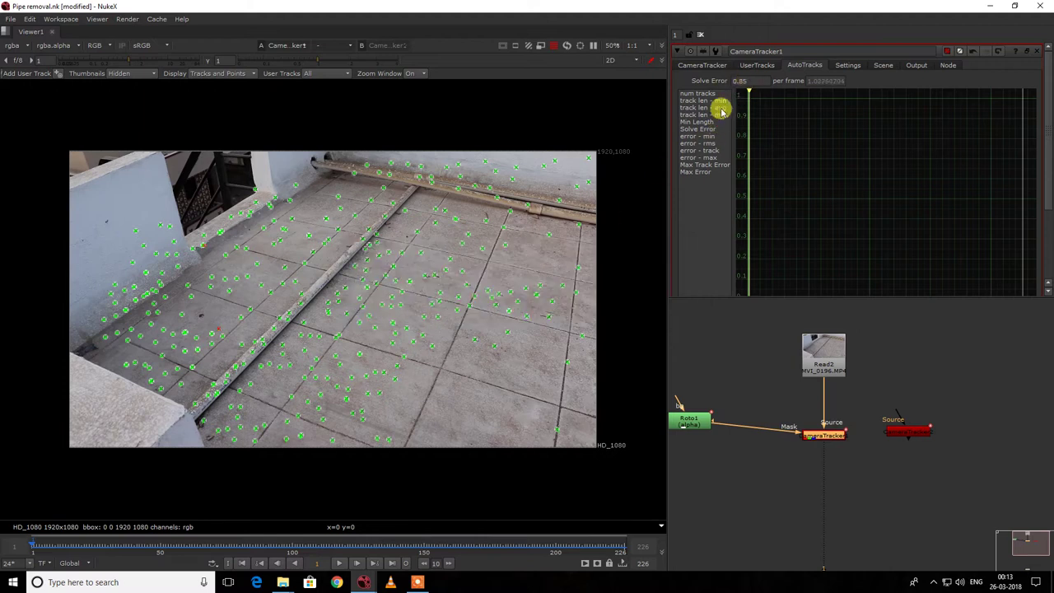
pyautogui.scroll(-5, 840, 194)
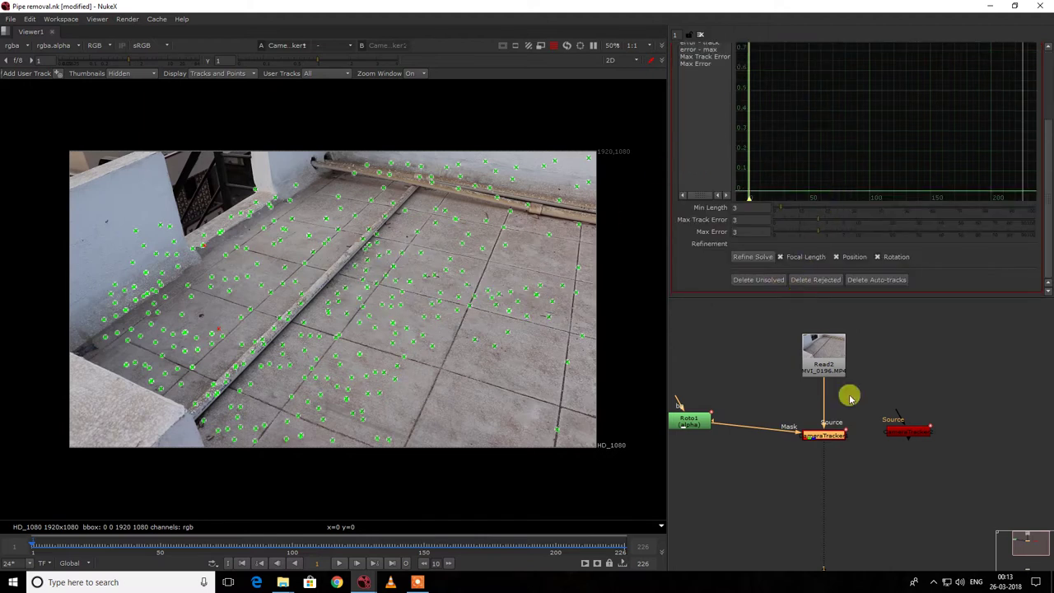
pyautogui.click(807, 279)
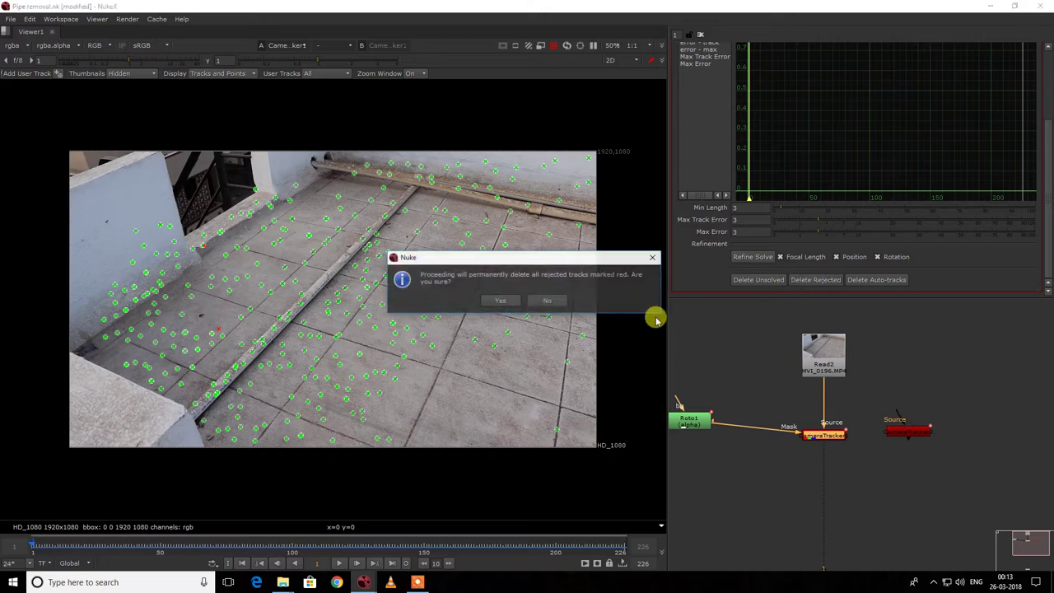
pyautogui.click(540, 311)
pyautogui.moveTo(819, 440)
pyautogui.mouseDown()
pyautogui.moveTo(812, 423)
pyautogui.moveTo(830, 426)
pyautogui.mouseUp()
pyautogui.scroll(5, 790, 187)
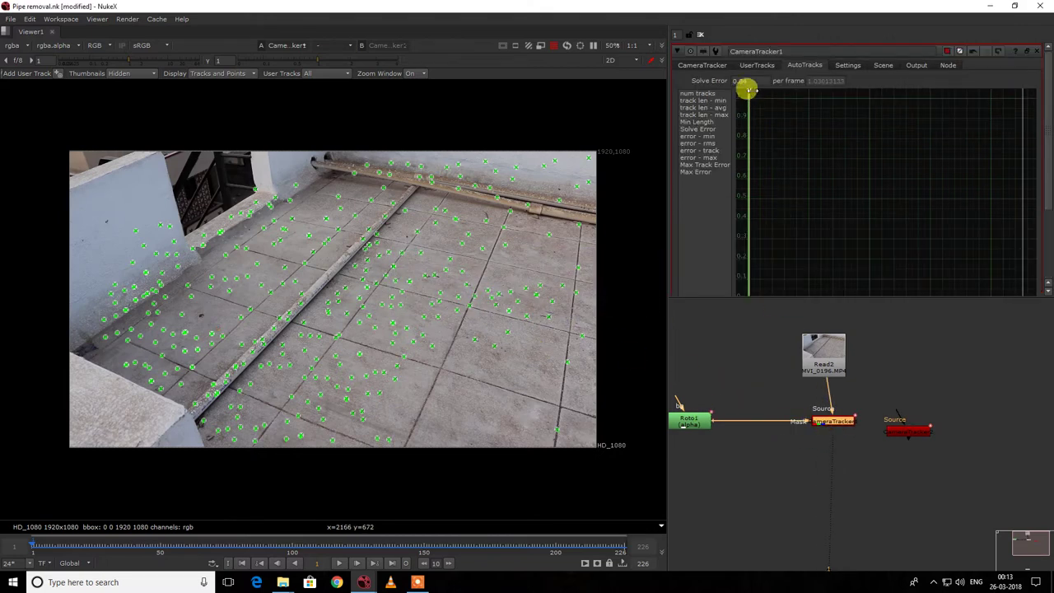
pyautogui.moveTo(742, 79)
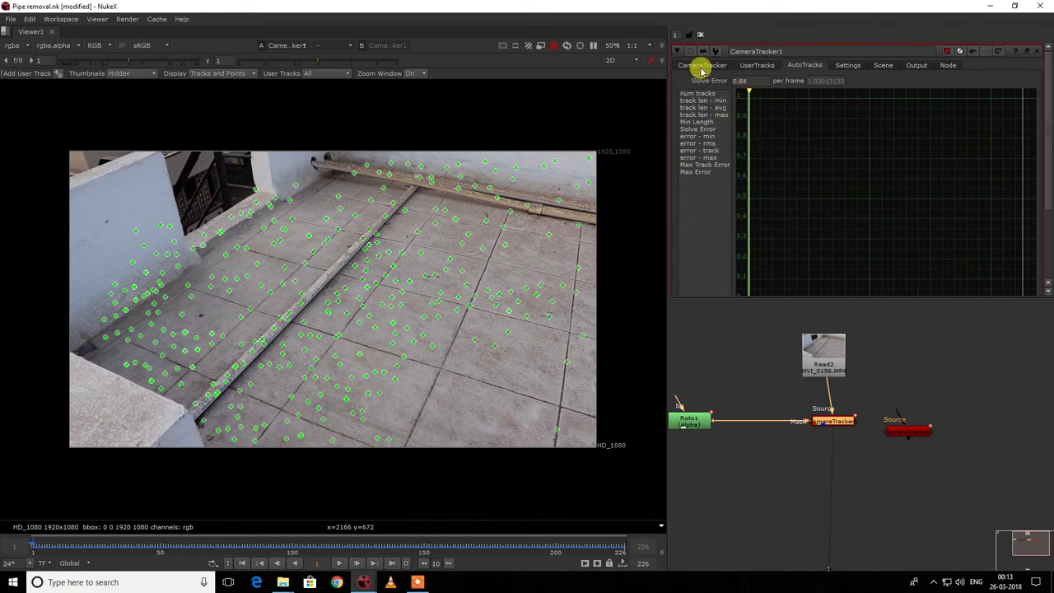
# Turn off Link output for the camera export and view the solved point cloud in 3D.
pyautogui.click(702, 66)
pyautogui.click(833, 267)
pyautogui.press('Tab')
pyautogui.moveTo(476, 367); pyautogui.dragTo(436, 355, button='middle')
pyautogui.keyDown('ctrl'); pyautogui.moveTo(435, 348); pyautogui.dragTo(373, 346); pyautogui.keyUp('ctrl')
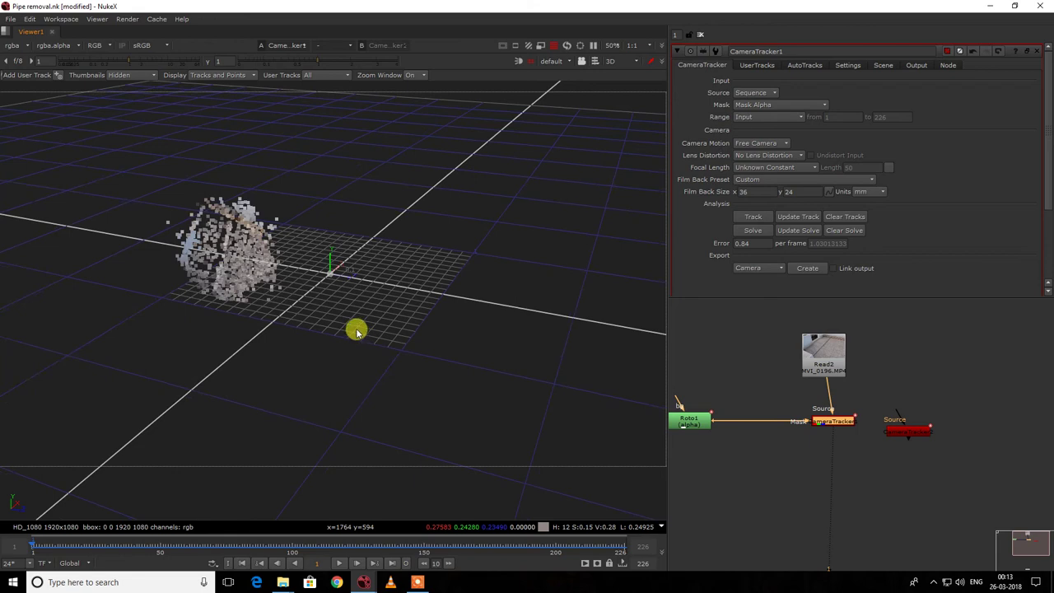
# Move the backup tracker aside, create an unlinked Camera from the solve and place it beside the original tracker.
pyautogui.moveTo(899, 430); pyautogui.dragTo(1013, 391)
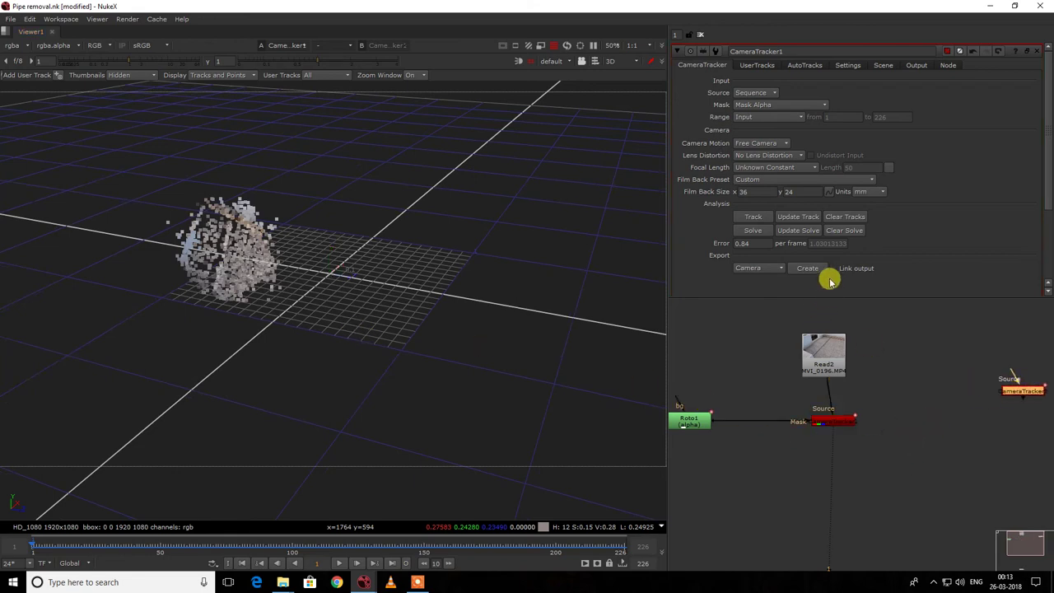
pyautogui.click(811, 270)
pyautogui.moveTo(826, 486); pyautogui.dragTo(926, 445)
pyautogui.doubleClick(925, 444)
pyautogui.keyDown('alt'); pyautogui.moveTo(410, 384); pyautogui.dragTo(308, 237); pyautogui.keyUp('alt')
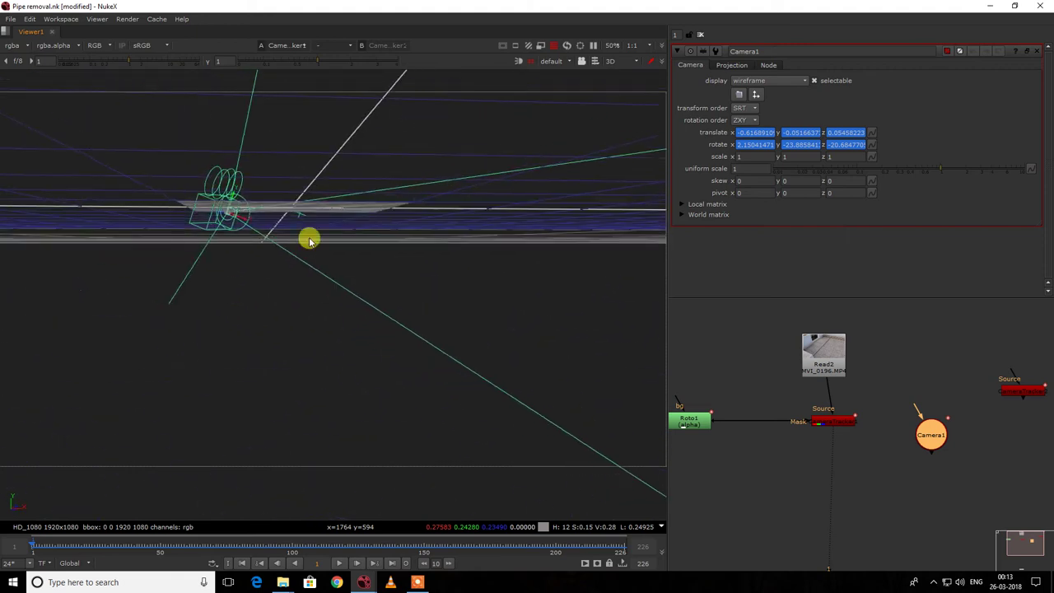
# Show the tracker's point cloud together with the exported camera and examine their alignment to the ground grid in 3D.
pyautogui.click(839, 423)
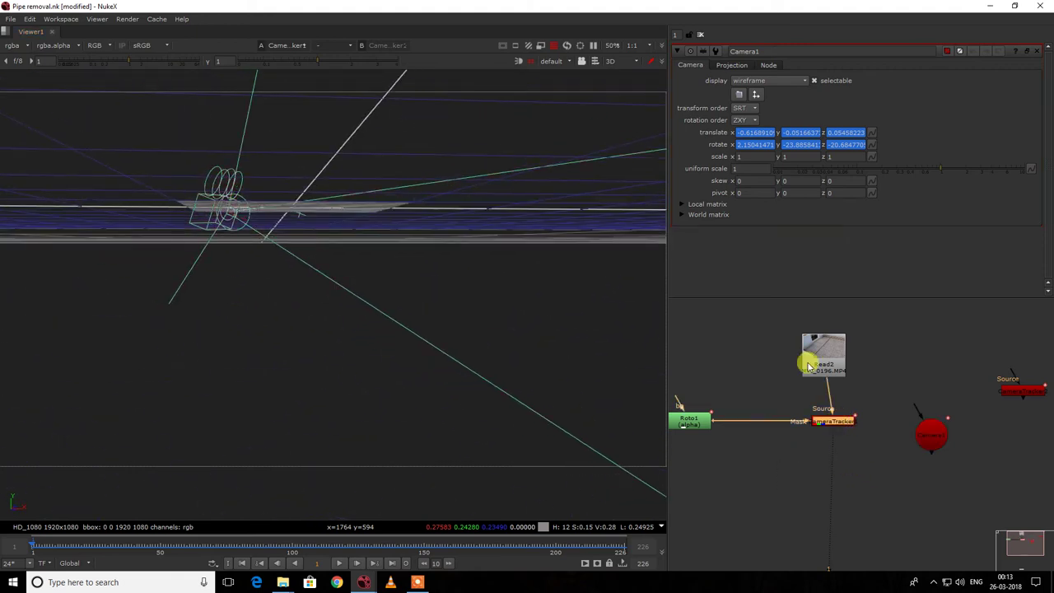
pyautogui.press('Return')
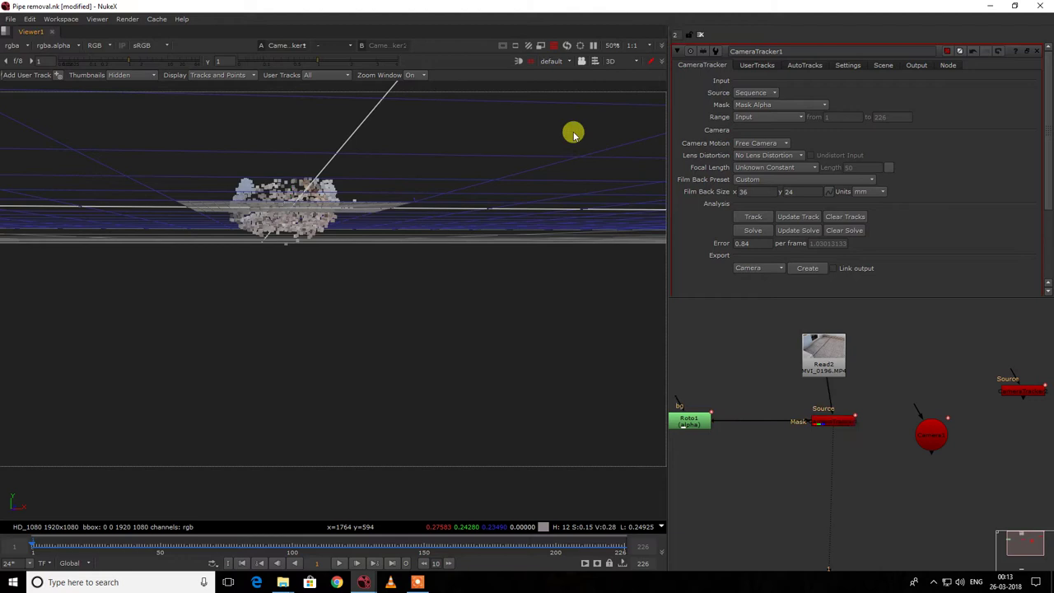
pyautogui.doubleClick(931, 441)
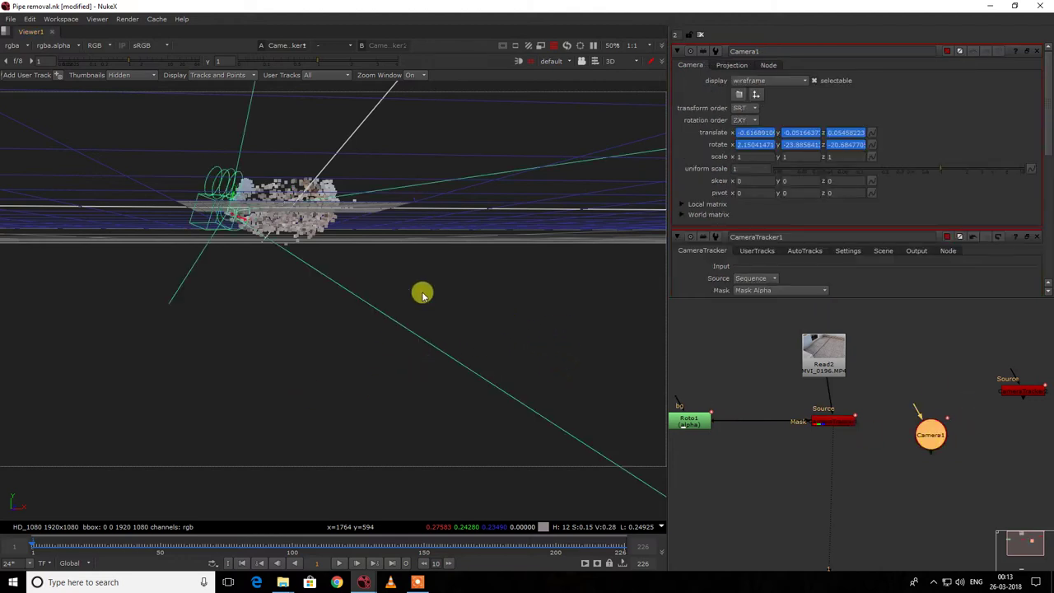
pyautogui.keyDown('ctrl'); pyautogui.moveTo(422, 295); pyautogui.dragTo(401, 297); pyautogui.keyUp('ctrl')
pyautogui.keyDown('ctrl'); pyautogui.moveTo(276, 322); pyautogui.dragTo(359, 319); pyautogui.keyUp('ctrl')
pyautogui.keyDown('ctrl'); pyautogui.moveTo(436, 365); pyautogui.dragTo(370, 371); pyautogui.keyUp('ctrl')
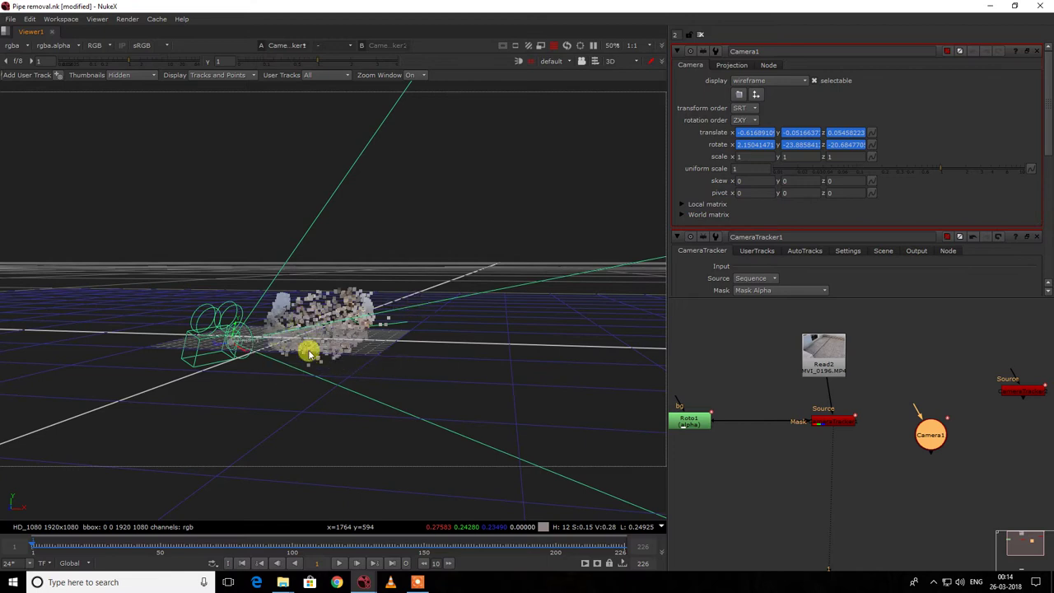
pyautogui.keyDown('ctrl'); pyautogui.moveTo(294, 428); pyautogui.dragTo(134, 388); pyautogui.keyUp('ctrl')
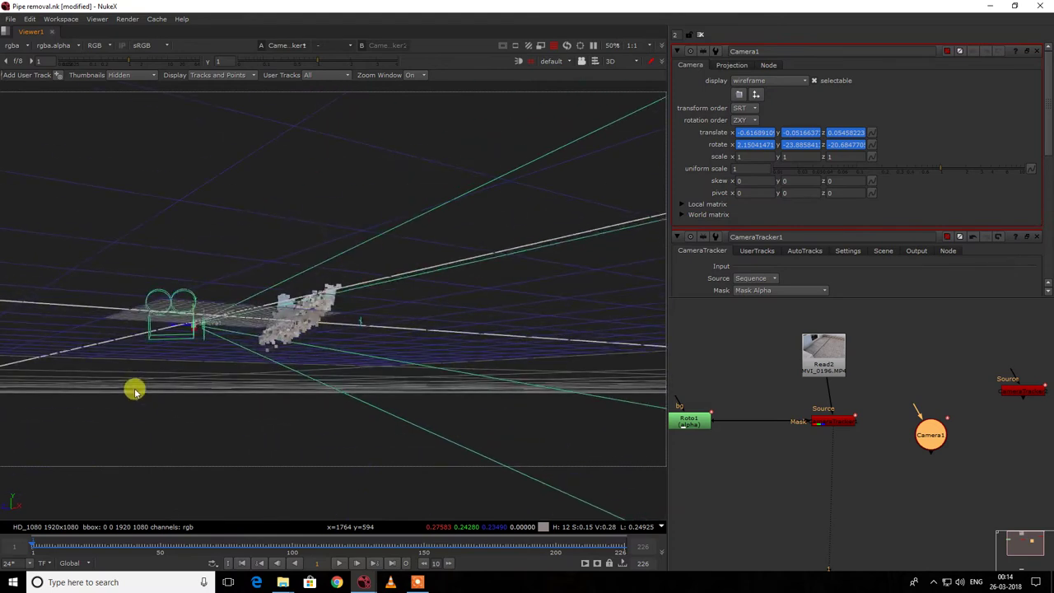
# Select three tracks on the tiled floor in the camera tracker and define the solve's ground plane from them.
pyautogui.keyDown('ctrl'); pyautogui.moveTo(308, 349); pyautogui.dragTo(403, 287); pyautogui.keyUp('ctrl')
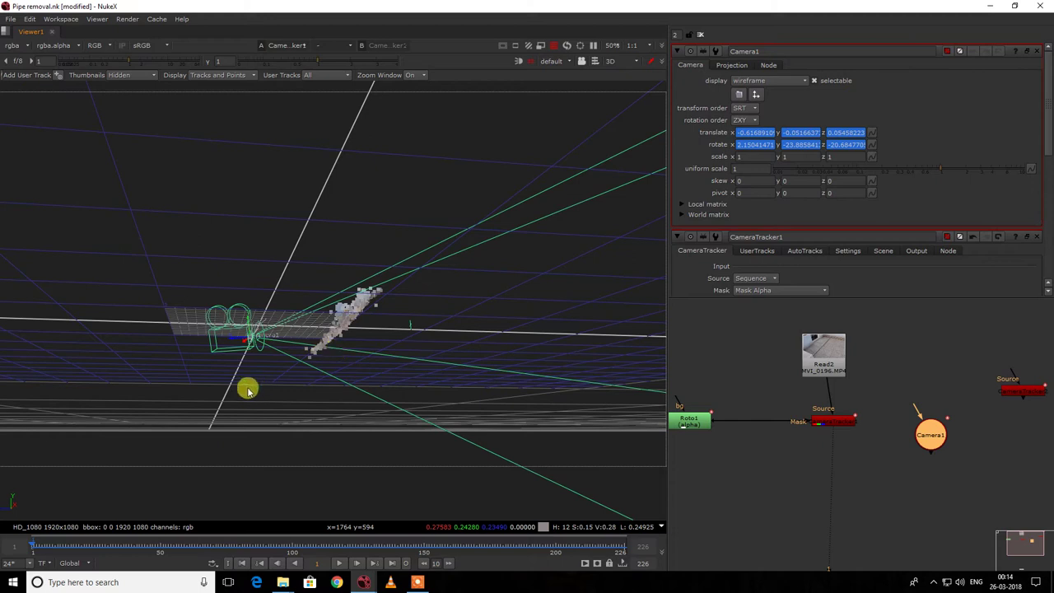
pyautogui.keyDown('ctrl'); pyautogui.moveTo(248, 390); pyautogui.dragTo(344, 435); pyautogui.keyUp('ctrl')
pyautogui.doubleClick(820, 420)
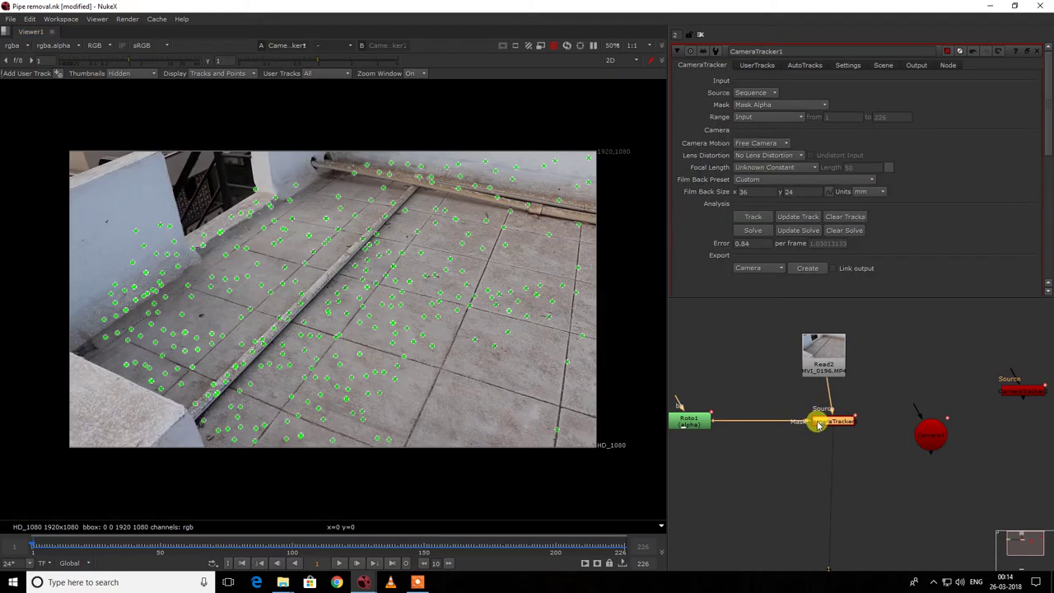
pyautogui.scroll(3, 402, 305)
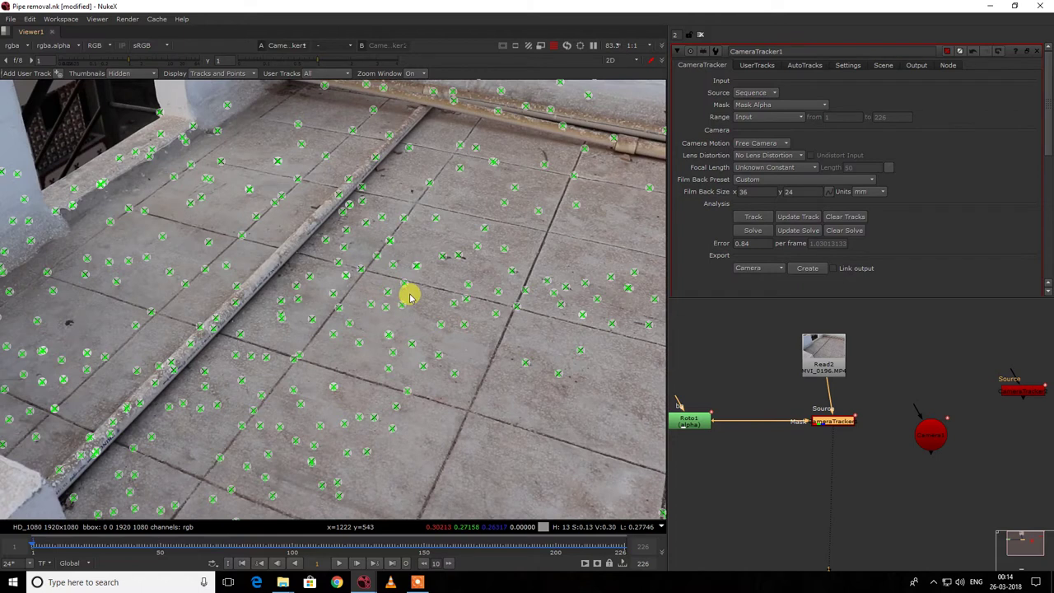
pyautogui.scroll(3, 411, 298)
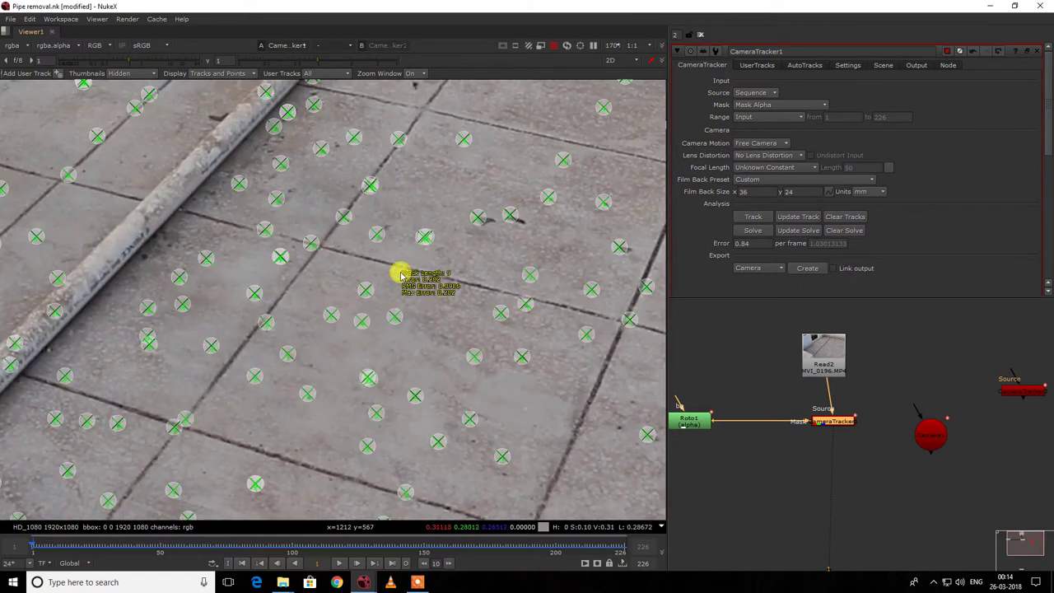
pyautogui.click(401, 275)
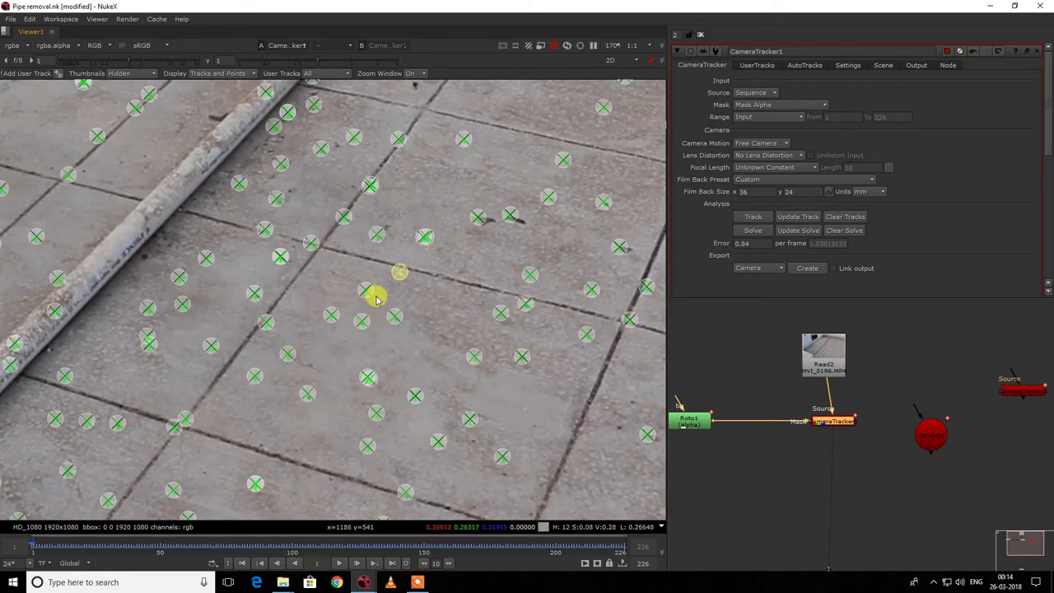
pyautogui.moveTo(368, 294)
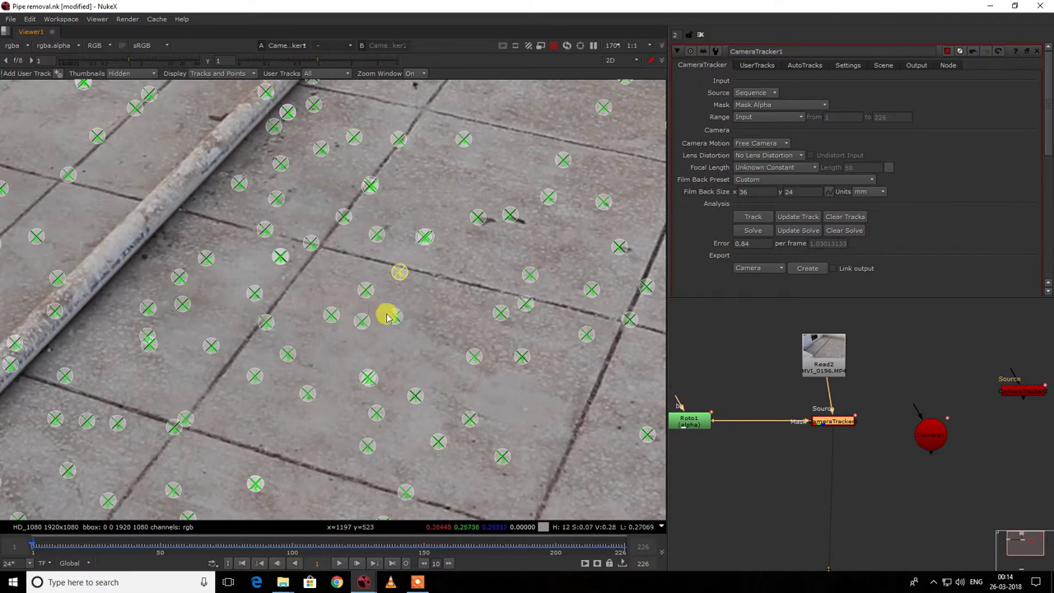
pyautogui.moveTo(395, 323)
pyautogui.moveTo(362, 324)
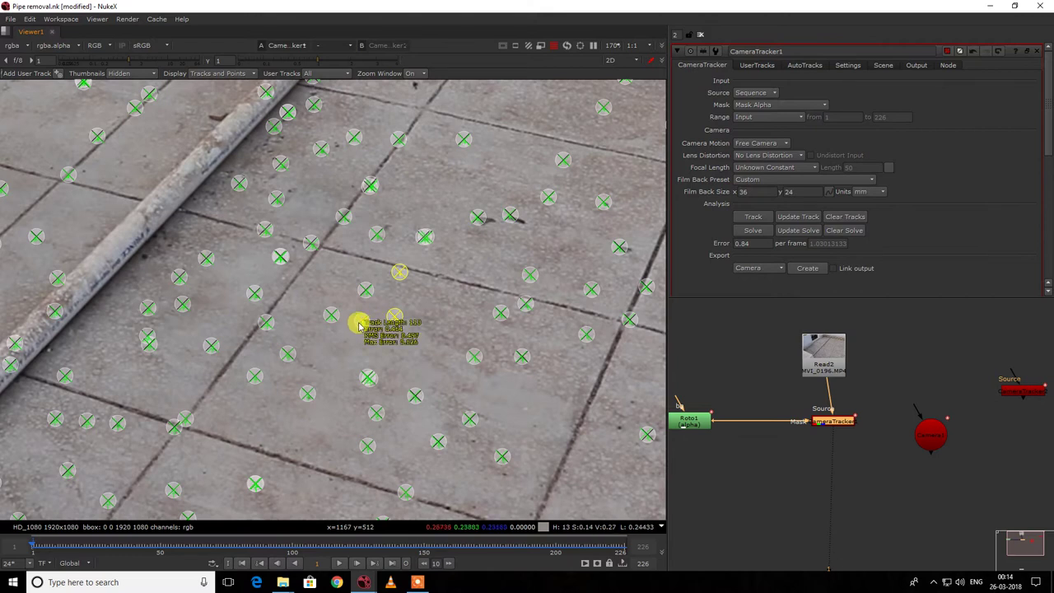
pyautogui.rightClick(359, 326)
pyautogui.moveTo(387, 370)
pyautogui.click(439, 377)
# Delete the old exported camera, create a new unlinked Camera from the ground-aligned solve and place it beside the tracker.
pyautogui.press('Tab')
pyautogui.moveTo(185, 385); pyautogui.dragTo(368, 495, button='middle')
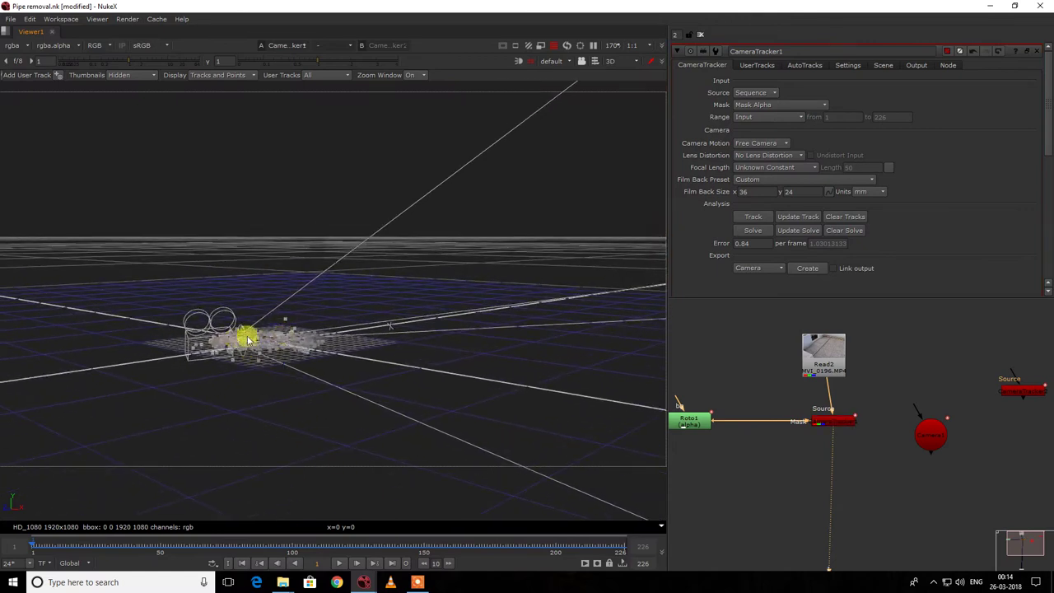
pyautogui.click(943, 437)
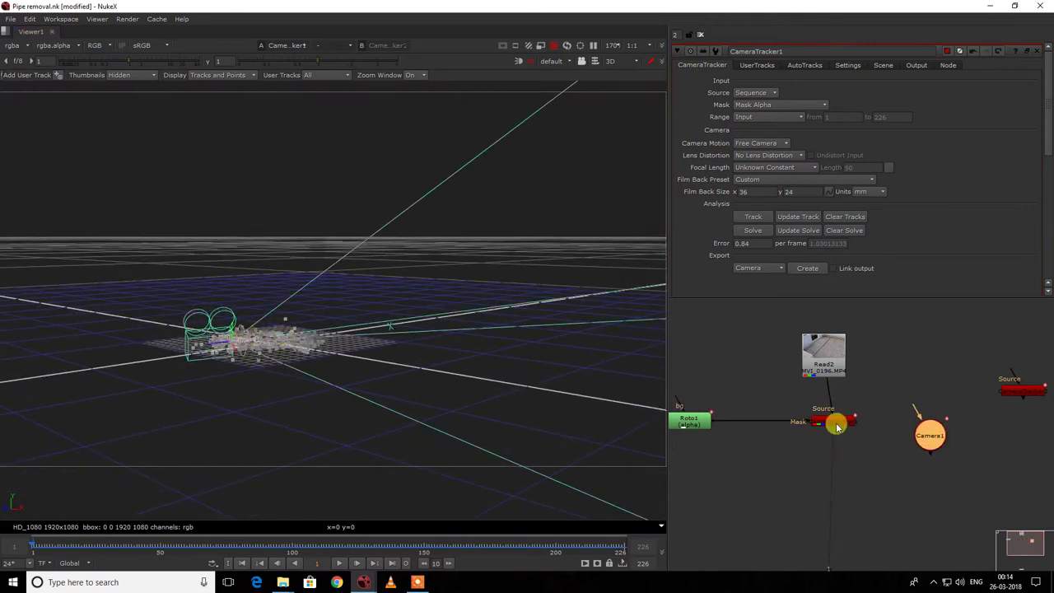
pyautogui.press('Delete')
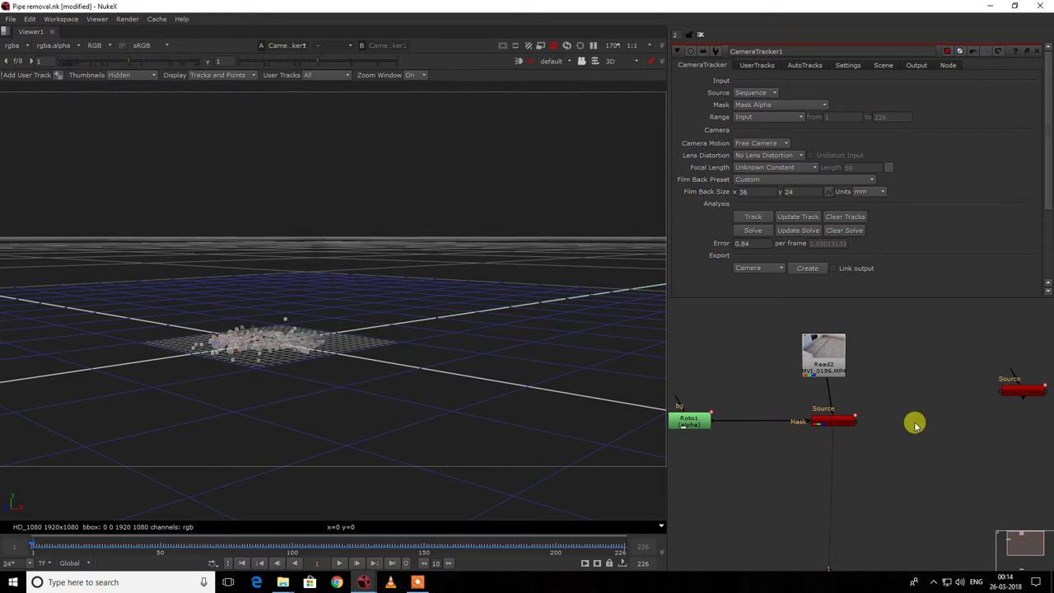
pyautogui.click(811, 269)
pyautogui.moveTo(830, 473); pyautogui.dragTo(878, 451)
pyautogui.keyDown('ctrl'); pyautogui.moveTo(538, 424); pyautogui.dragTo(499, 312); pyautogui.keyUp('ctrl')
pyautogui.keyDown('ctrl'); pyautogui.moveTo(340, 424); pyautogui.dragTo(305, 240); pyautogui.keyUp('ctrl')
pyautogui.keyDown('ctrl'); pyautogui.moveTo(346, 327); pyautogui.dragTo(463, 348); pyautogui.keyUp('ctrl')
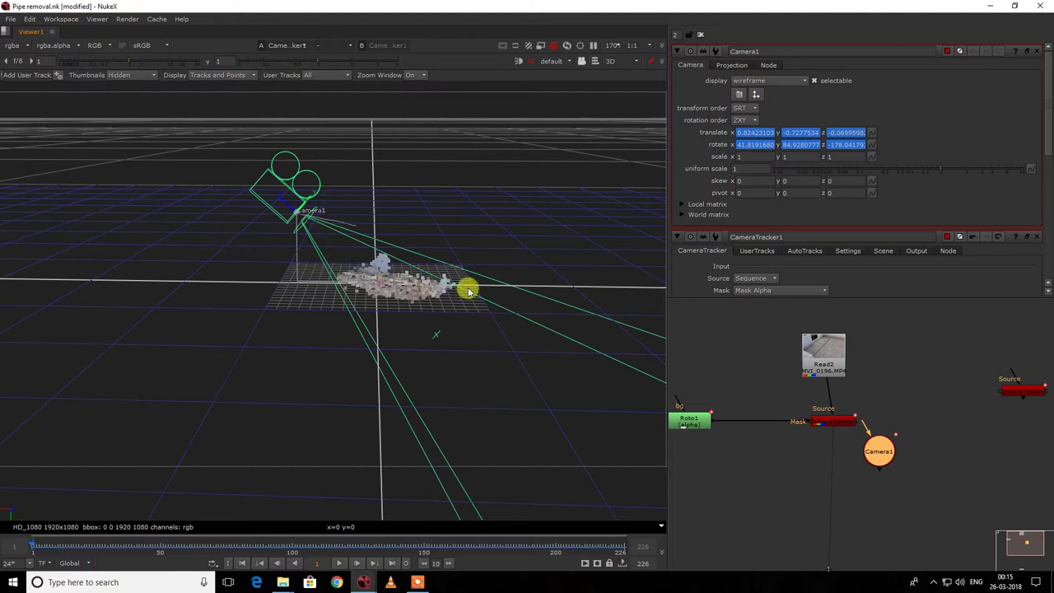
pyautogui.scroll(3, 416, 314)
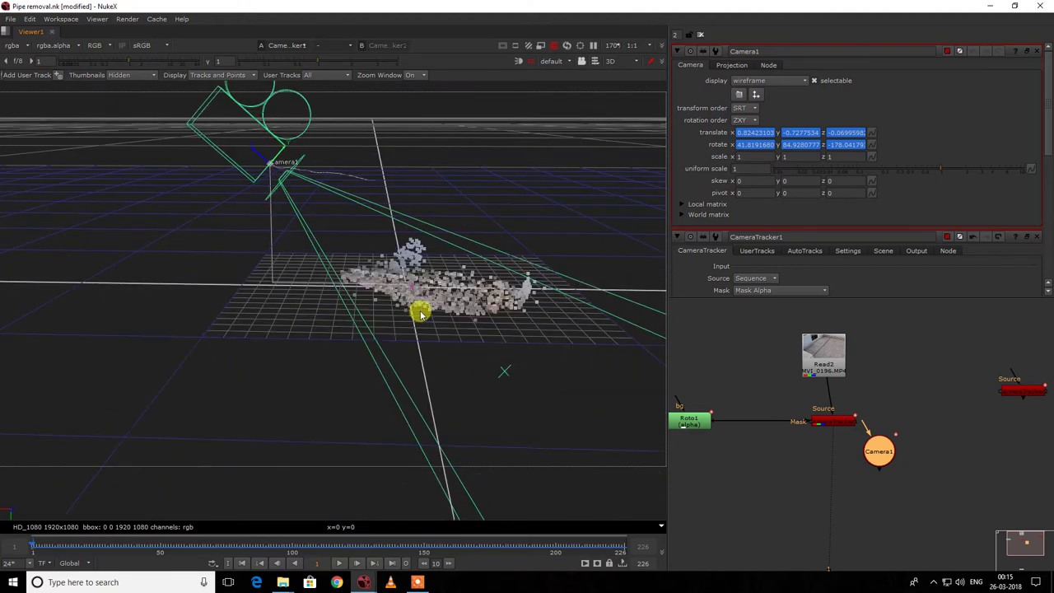
pyautogui.moveTo(875, 459); pyautogui.dragTo(934, 458)
# Switch the camera tracker back to 2D and display the original Read2 footage in the viewer, fitted to its frame.
pyautogui.scroll(-4, 877, 462)
pyautogui.moveTo(868, 469); pyautogui.dragTo(854, 428, button='middle')
pyautogui.scroll(5, 851, 420)
pyautogui.doubleClick(834, 367)
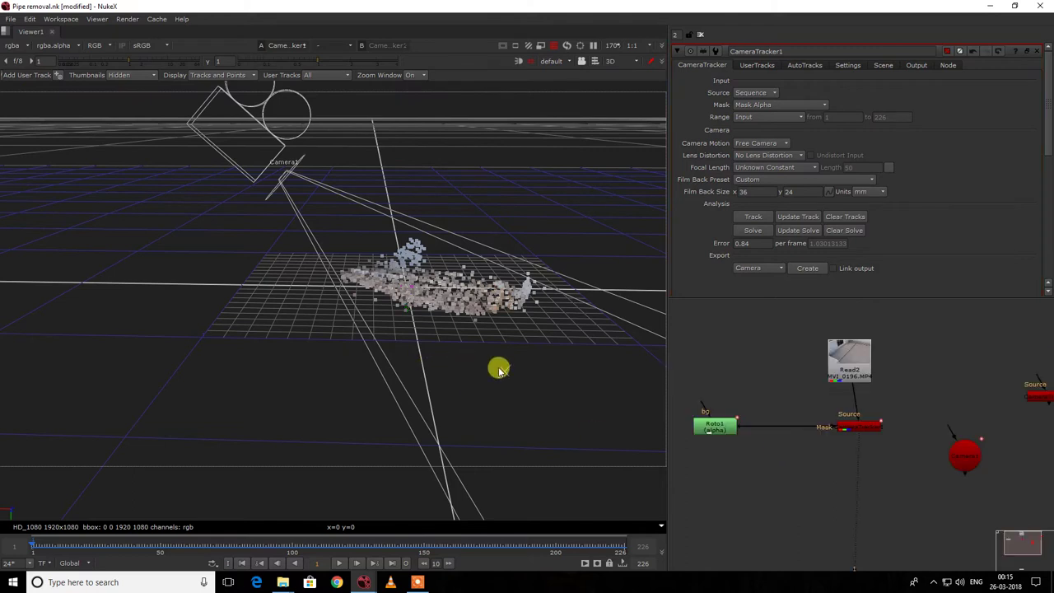
pyautogui.press('Tab')
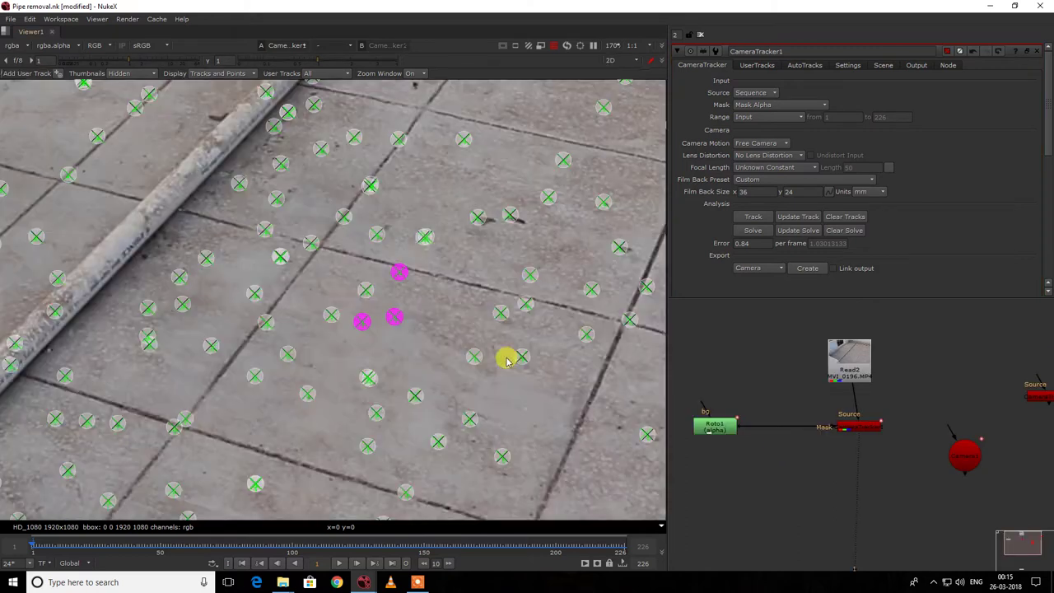
pyautogui.doubleClick(839, 372)
pyautogui.press('1')
pyautogui.press('space')
pyautogui.press('f')
pyautogui.rightClick(605, 222)
pyautogui.click(478, 208)
pyautogui.press('space')
# Limit the number of open property panels to 1.
pyautogui.doubleClick(671, 34)
pyautogui.write('1')
pyautogui.press('Return')
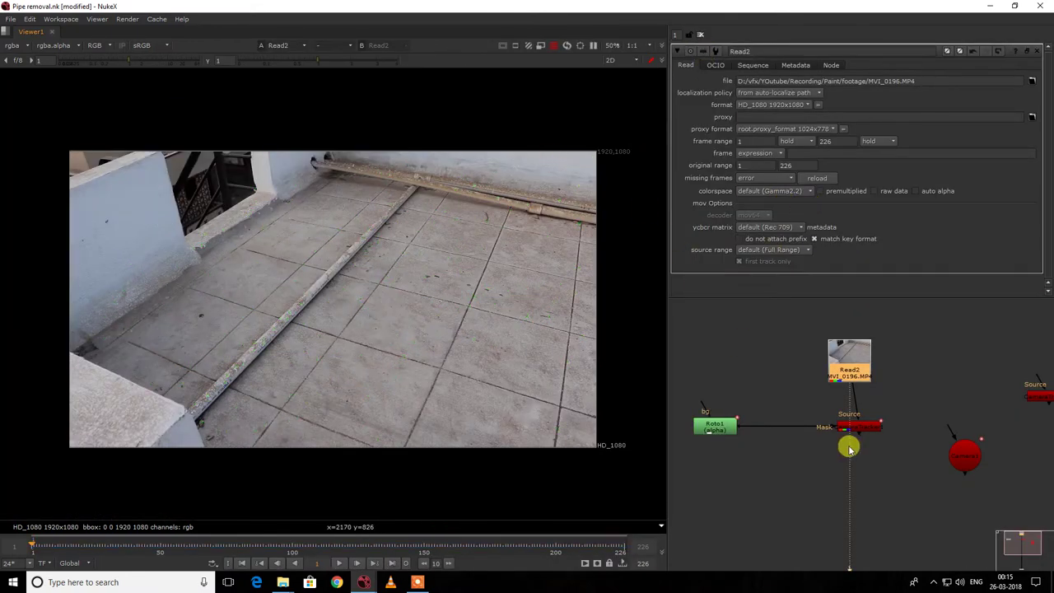
# Paste a copy of the MVI_0196.MP4 Read node in empty space away from the tracker and display it.
pyautogui.scroll(-5, 854, 360)
pyautogui.click(776, 354)
pyautogui.hotkey('ctrl', 'v')
pyautogui.scroll(2, 777, 358)
pyautogui.press('1')
pyautogui.doubleClick(777, 359)
# Add a FrameHold node below the copied footage and set its first frame to 1.
pyautogui.press('Tab')
pyautogui.write('framehold')
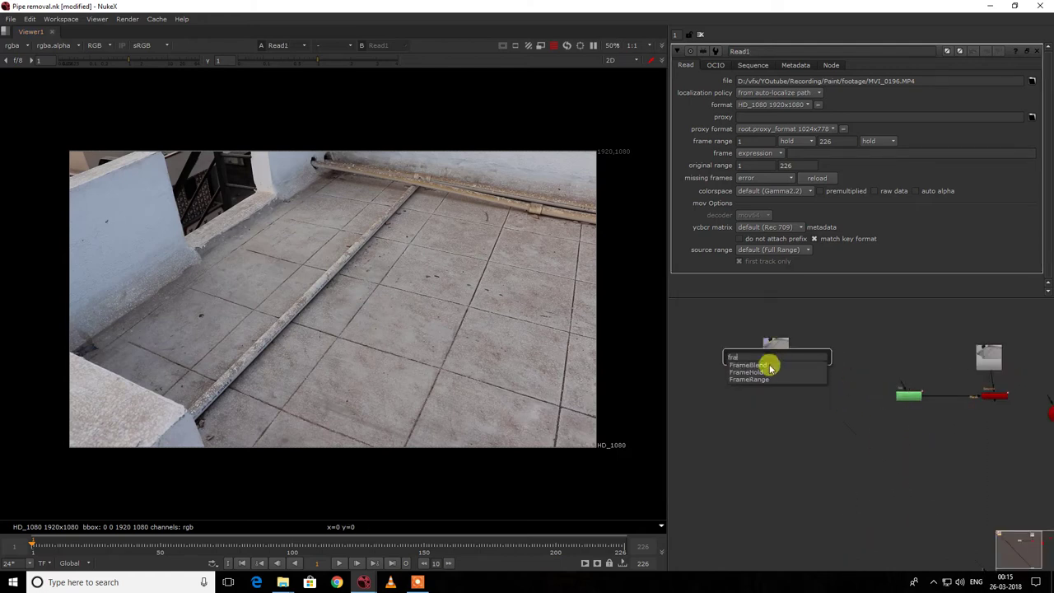
pyautogui.press('Return')
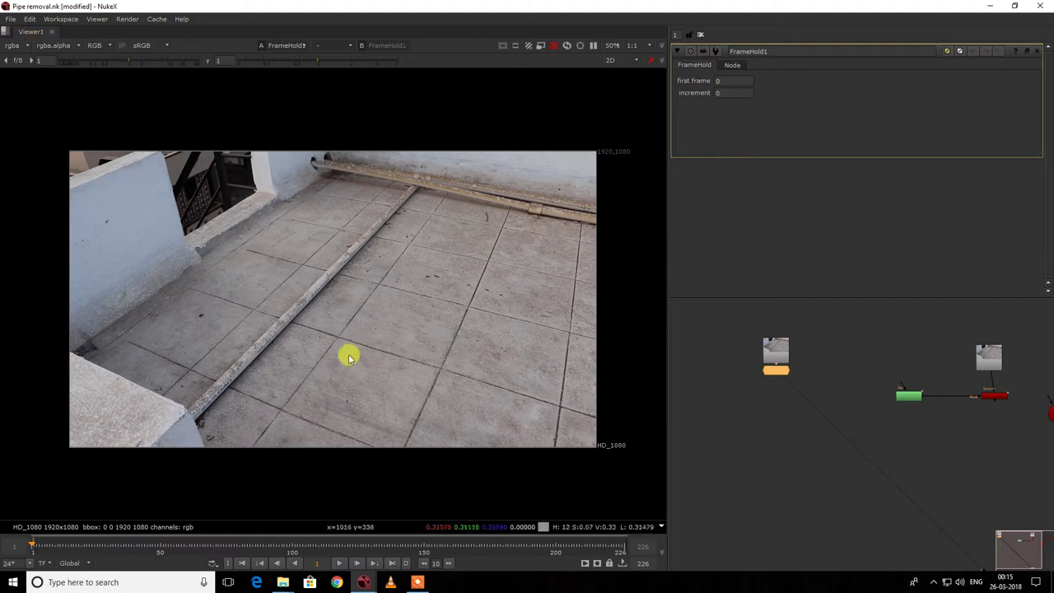
pyautogui.click(729, 80)
pyautogui.write('1')
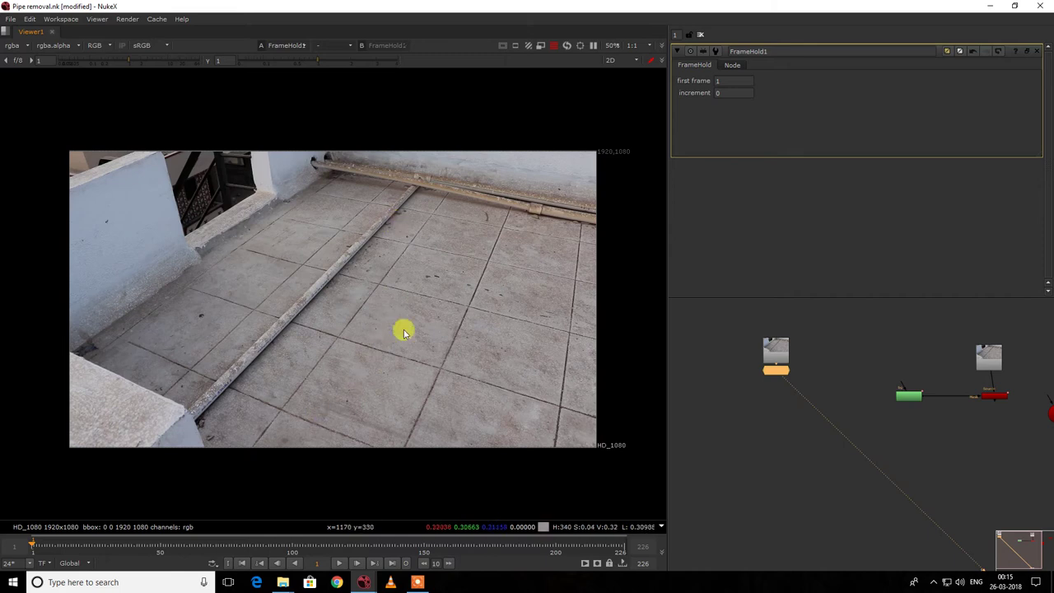
# Add an unconnected Roto node and place it beside the FrameHold branch while viewing the held frame.
pyautogui.click(755, 405)
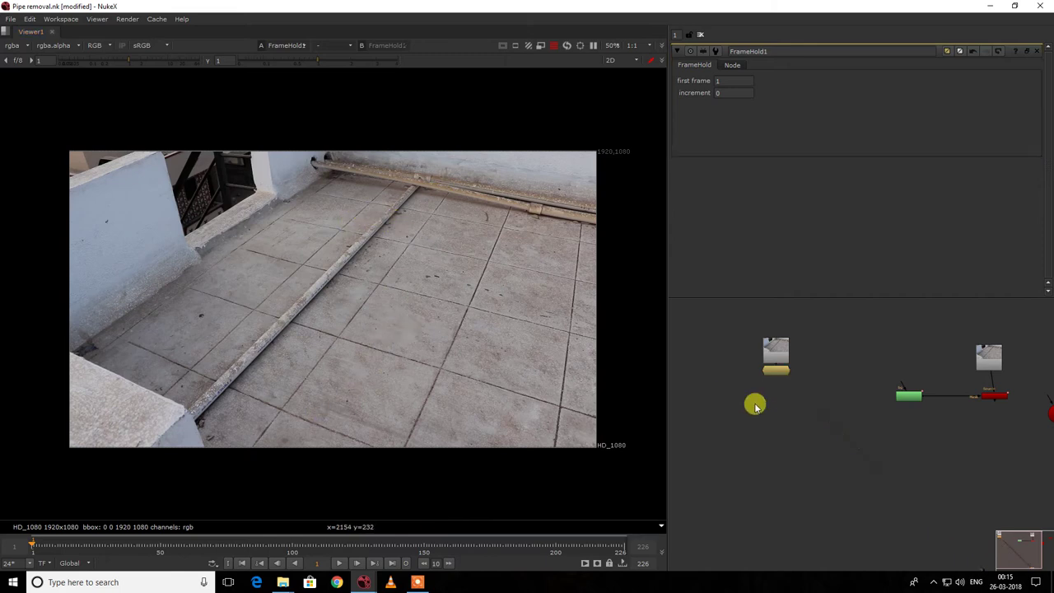
pyautogui.press('o')
pyautogui.moveTo(752, 401); pyautogui.dragTo(722, 401)
pyautogui.scroll(2, 466, 214)
pyautogui.rightClick(462, 200)
pyautogui.click(423, 195)
pyautogui.scroll(4, 442, 189)
pyautogui.hotkey('ctrl', 'z')
# Draw a closed four-point Bezier around a long narrow strip of clean floor tiles running alongside the pipe.
pyautogui.click(442, 174)
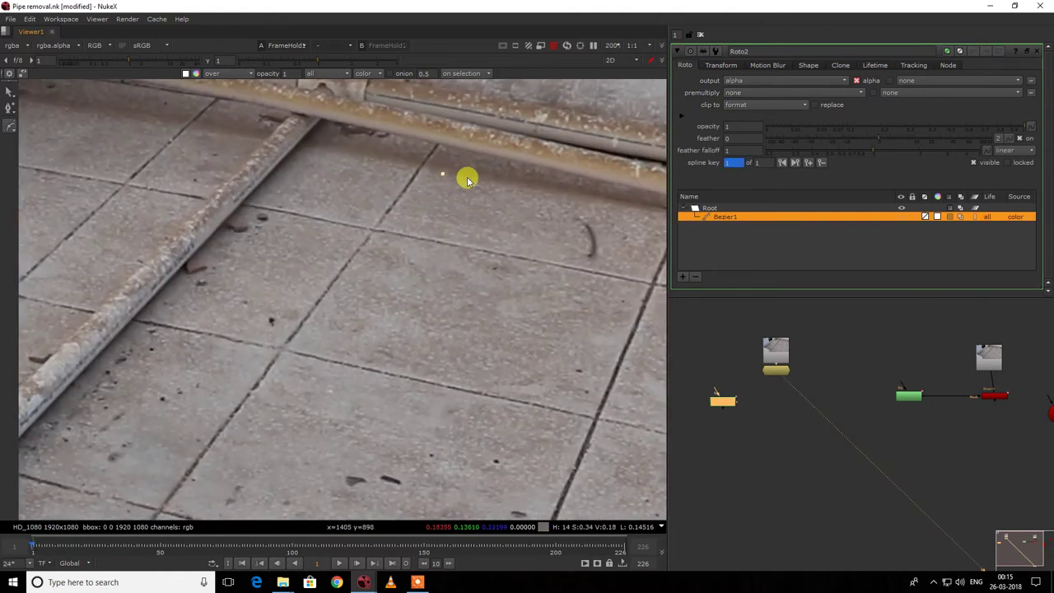
pyautogui.scroll(-4, 487, 200)
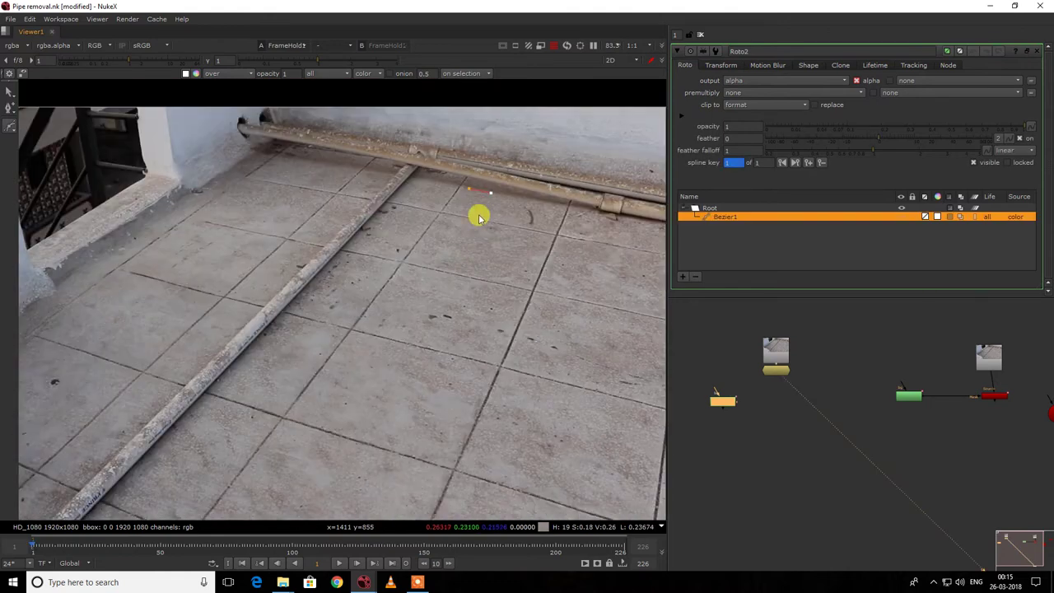
pyautogui.click(412, 328)
pyautogui.scroll(-2, 451, 306)
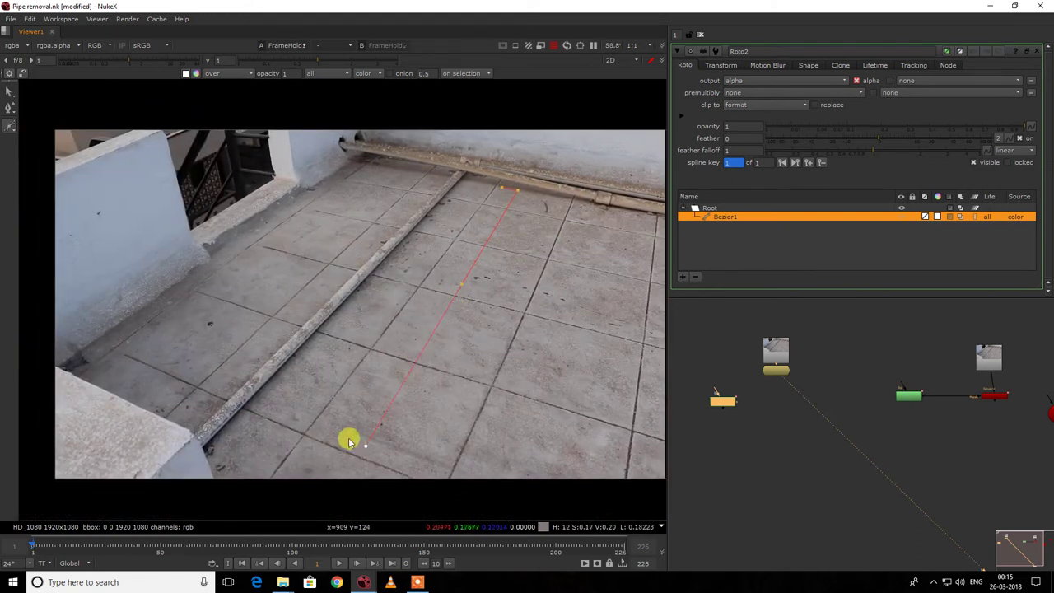
pyautogui.hotkey('ctrl', 'z')
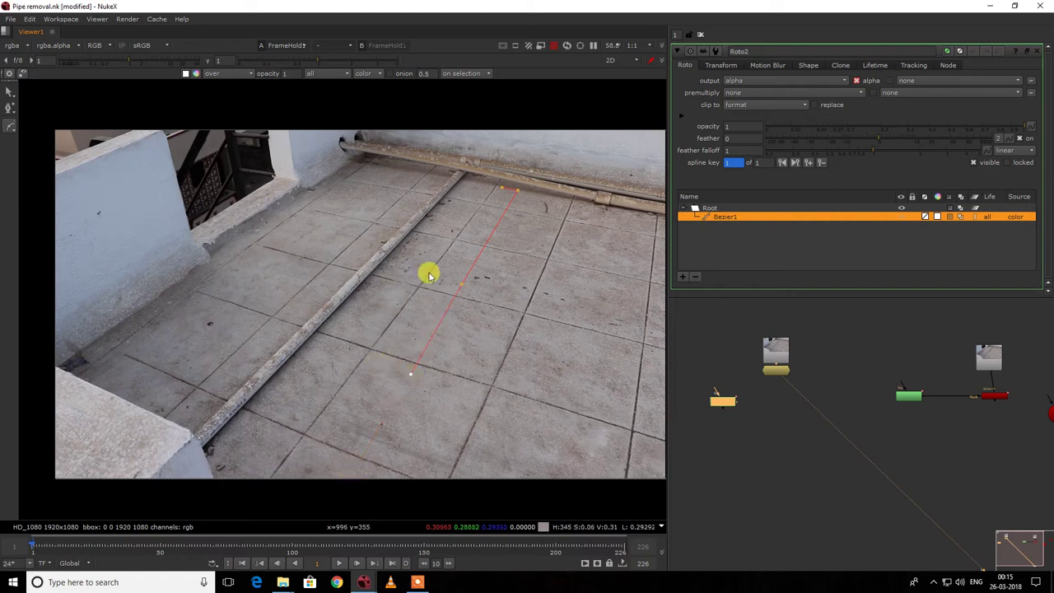
pyautogui.scroll(1, 404, 362)
pyautogui.click(381, 360)
pyautogui.click(536, 148)
pyautogui.press('Return')
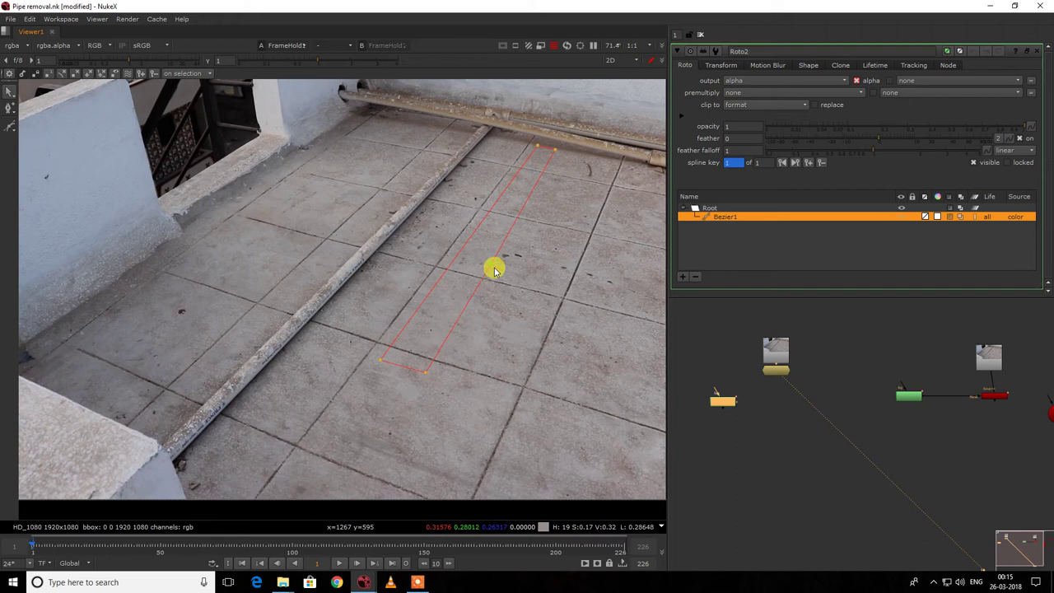
# Add a Copy node that puts the roto's alpha onto the held frame, and add a Premult node below it.
pyautogui.click(778, 402)
pyautogui.press('k')
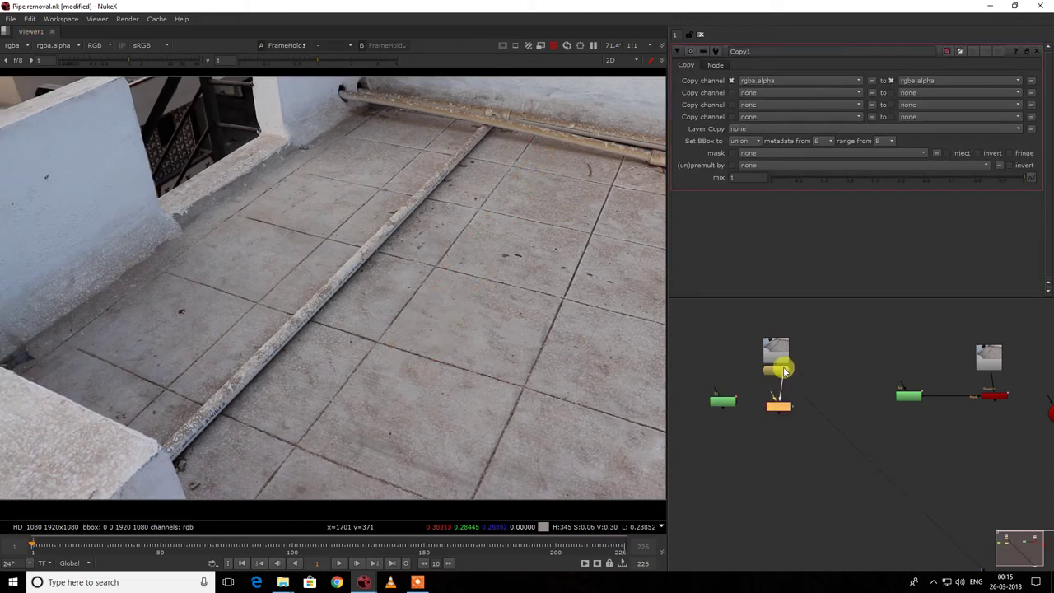
pyautogui.moveTo(768, 397); pyautogui.dragTo(720, 403)
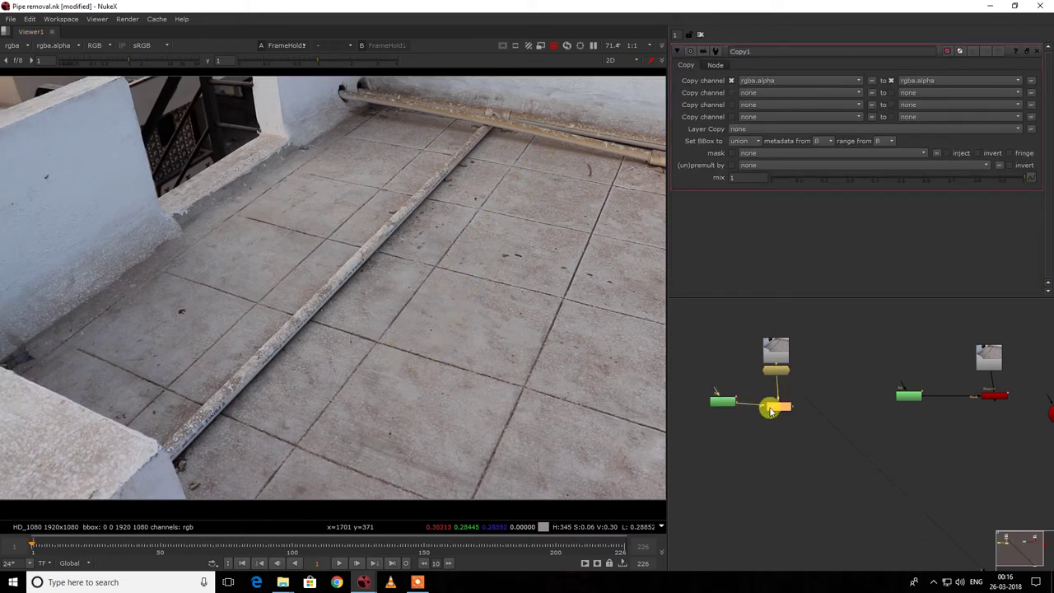
pyautogui.press('1')
pyautogui.press('Tab')
pyautogui.write('premult')
pyautogui.press('Return')
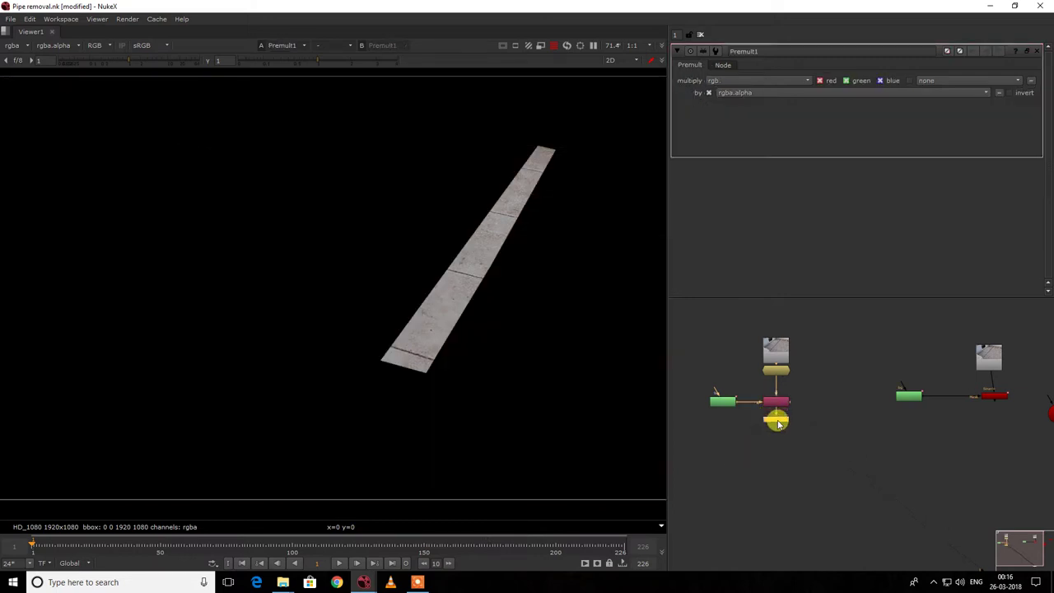
# Add a Blur node between the strip's Roto and the Copy node, and space out the Premult node.
pyautogui.moveTo(724, 402); pyautogui.dragTo(710, 388)
pyautogui.press('b')
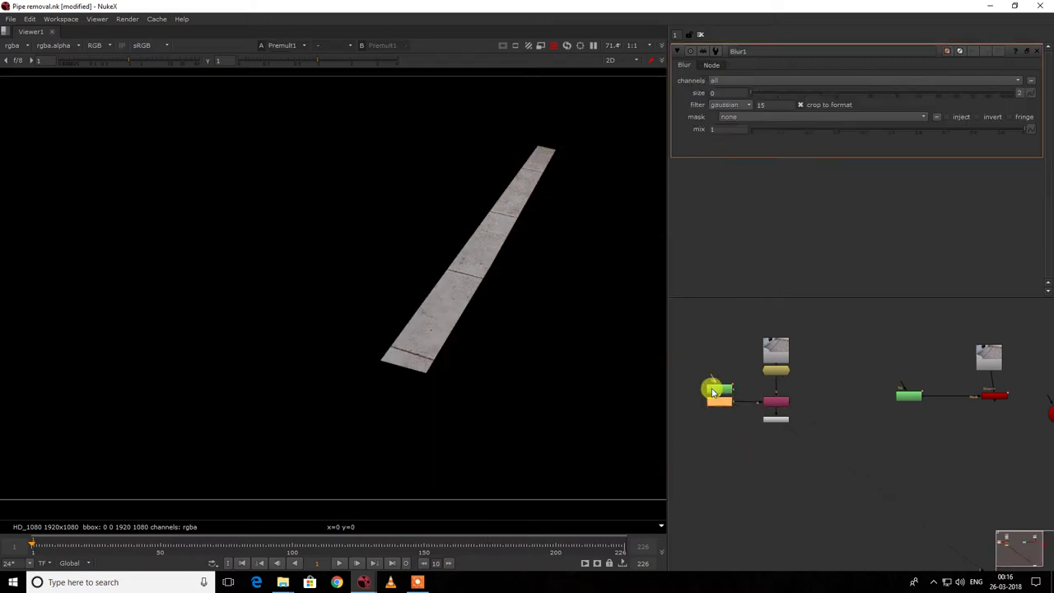
pyautogui.moveTo(770, 421); pyautogui.dragTo(770, 430)
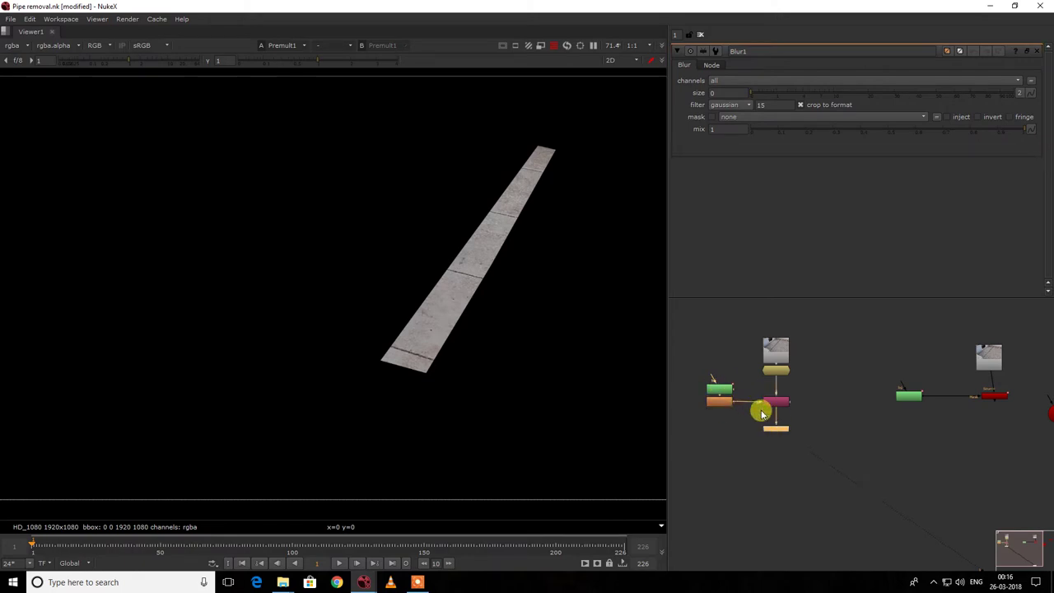
pyautogui.click(717, 402)
# Add another Roto node, connect its background input to the FrameHold and display it fitted in the viewer.
pyautogui.click(825, 398)
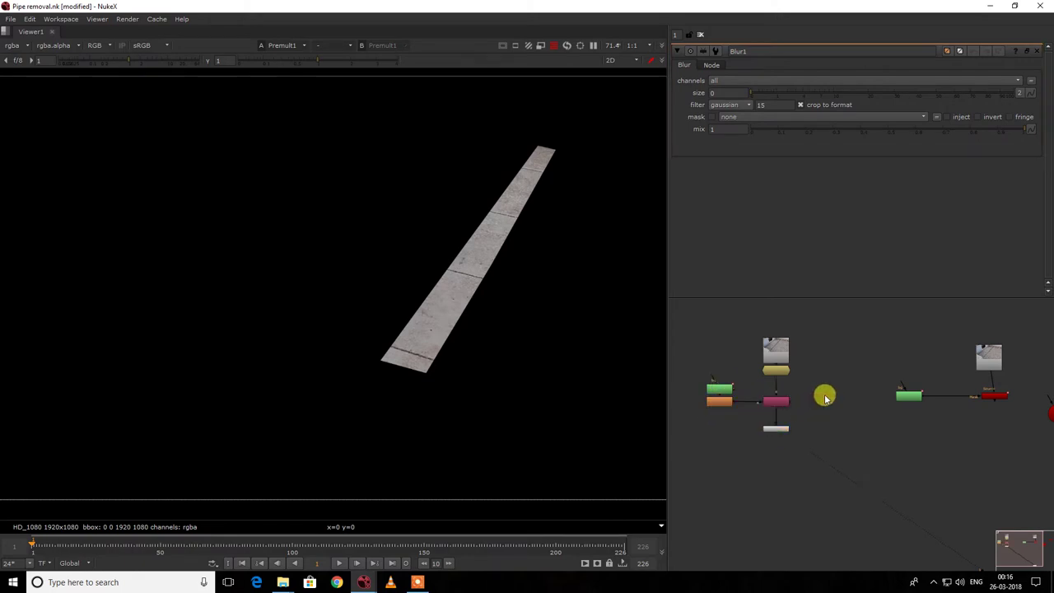
pyautogui.press('o')
pyautogui.moveTo(825, 393); pyautogui.dragTo(785, 374)
pyautogui.press('1')
pyautogui.press('f')
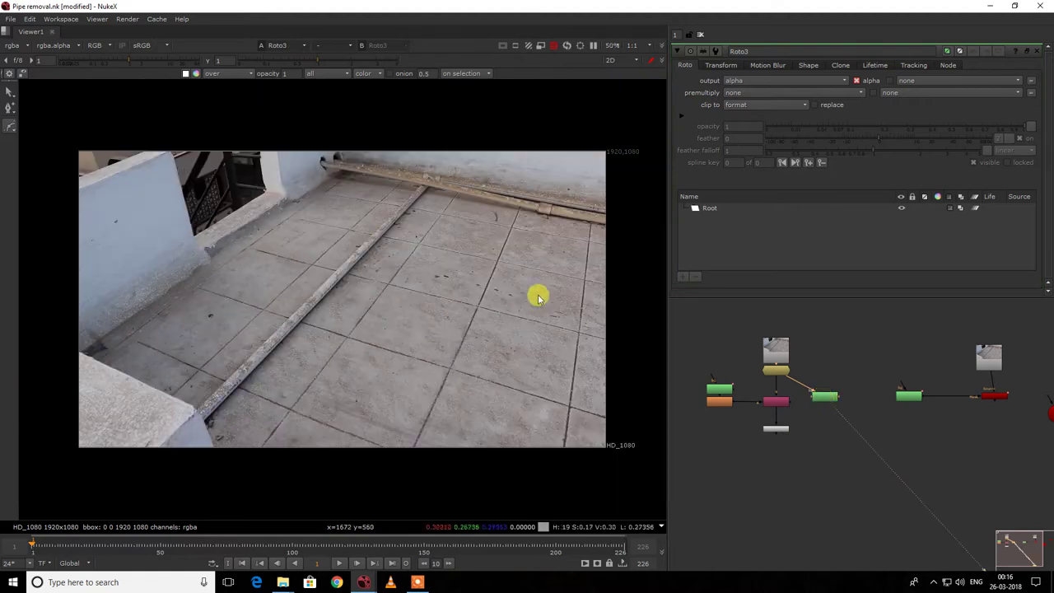
# Start a Bezier in the new Roto node and set its output to none and premultiply to rgb.
pyautogui.click(532, 290)
pyautogui.click(760, 83)
pyautogui.click(759, 84)
pyautogui.click(753, 84)
pyautogui.click(751, 95)
pyautogui.click(752, 92)
pyautogui.click(748, 107)
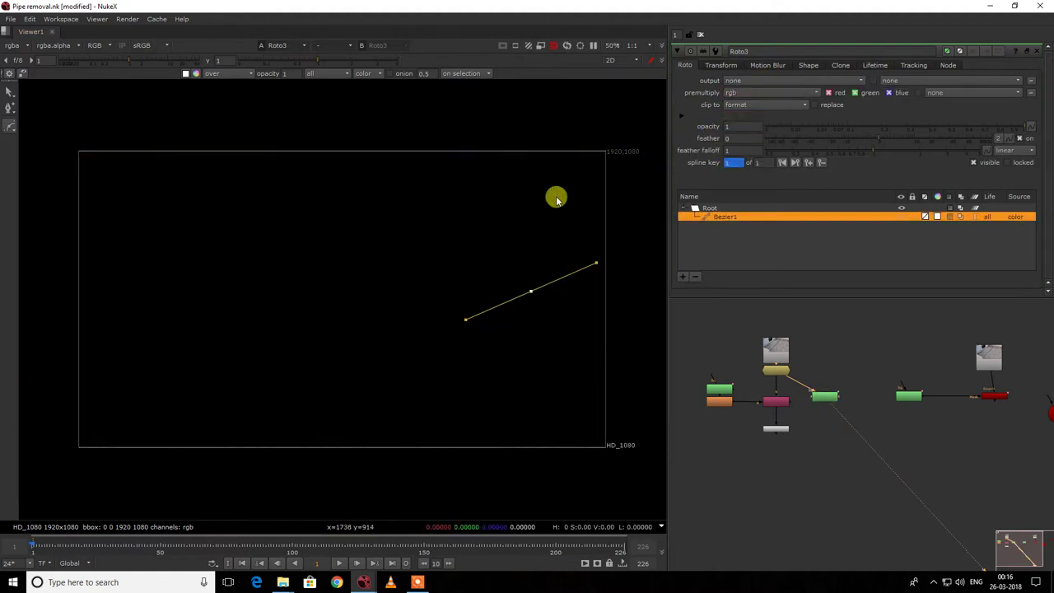
# Complete the four-point Bezier over the tiles and reposition its corner points to isolate a slanted floor patch.
pyautogui.click(377, 266)
pyautogui.click(376, 336)
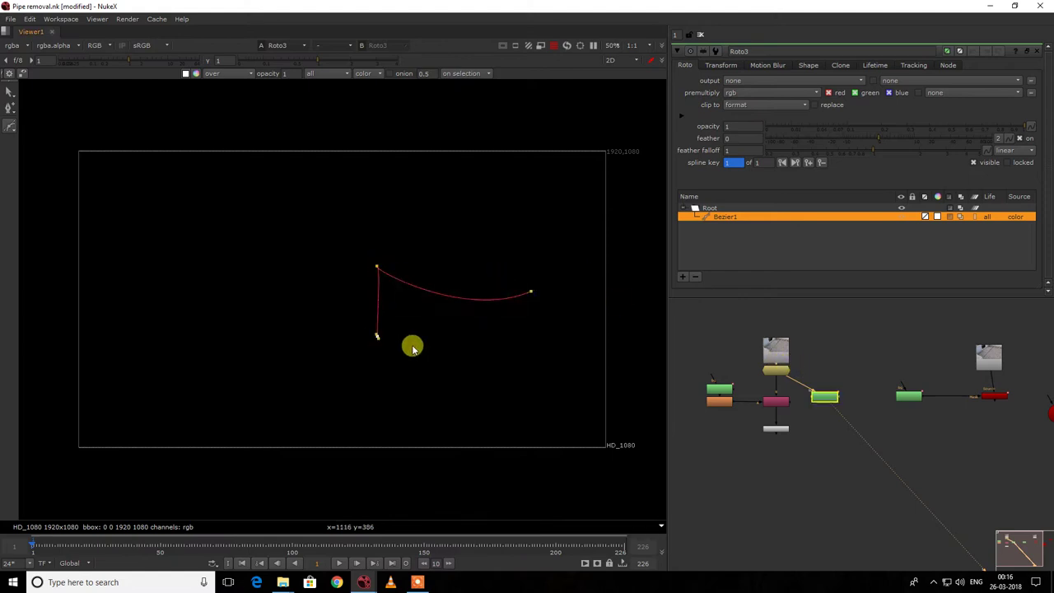
pyautogui.click(531, 291)
pyautogui.click(488, 272)
pyautogui.moveTo(531, 291); pyautogui.dragTo(454, 212)
pyautogui.moveTo(521, 269); pyautogui.dragTo(473, 217)
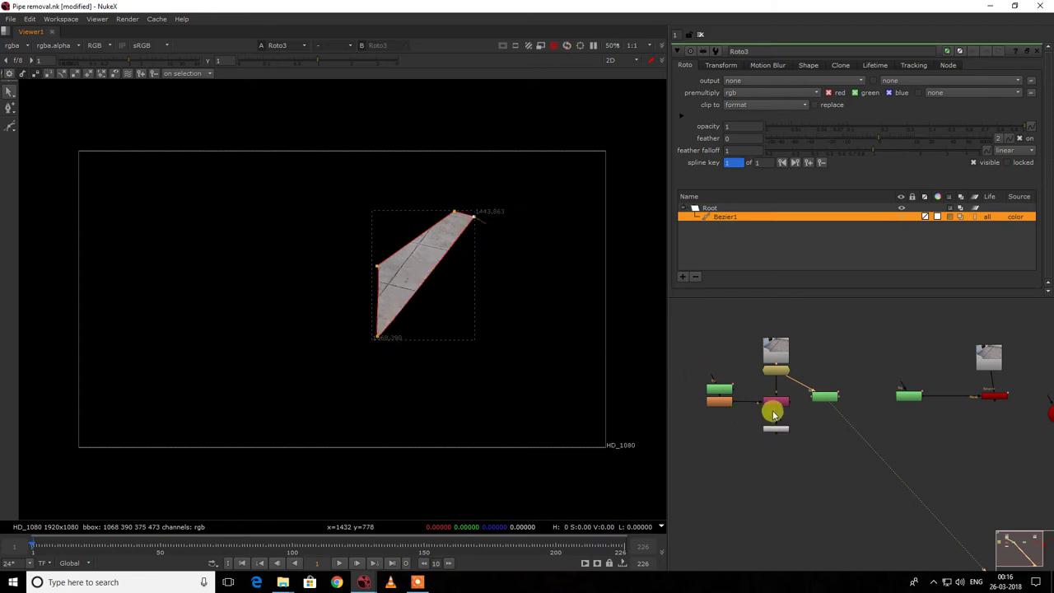
pyautogui.scroll(3, 769, 404)
pyautogui.click(864, 388)
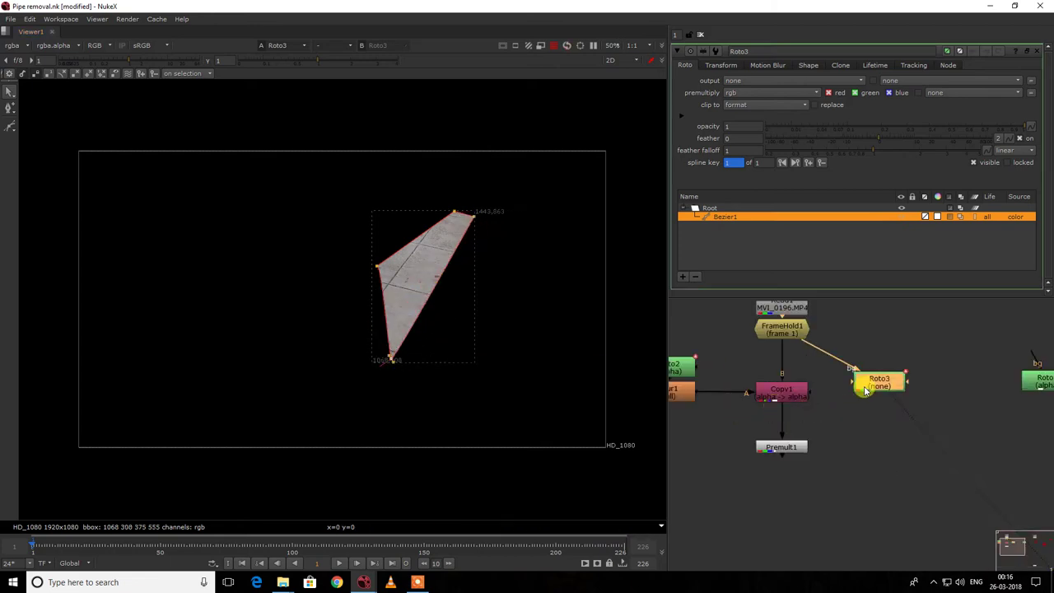
# Delete the extra Roto3 node, display Premult1 in the viewer and move it closer beneath the Copy node.
pyautogui.press('Delete')
pyautogui.click(783, 452)
pyautogui.press('1')
pyautogui.scroll(-3, 814, 418)
pyautogui.moveTo(806, 436); pyautogui.dragTo(799, 420, button='middle')
pyautogui.moveTo(805, 366); pyautogui.dragTo(807, 426, button='middle')
pyautogui.moveTo(791, 395); pyautogui.dragTo(791, 363)
pyautogui.scroll(-3, 790, 363)
pyautogui.scroll(4, 826, 420)
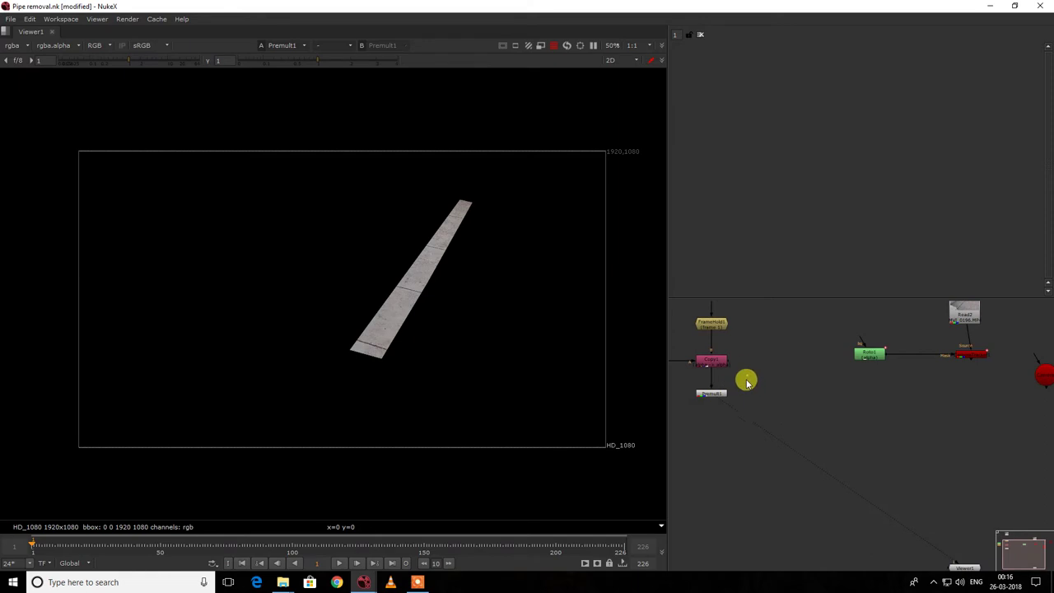
# Add a Merge node with its B input on the Read2 footage and A input on Premult1, and display it fitted.
pyautogui.scroll(-3, 799, 406)
pyautogui.click(807, 411)
pyautogui.press('m')
pyautogui.scroll(3, 807, 411)
pyautogui.moveTo(814, 400); pyautogui.dragTo(953, 316)
pyautogui.moveTo(801, 401); pyautogui.dragTo(706, 390)
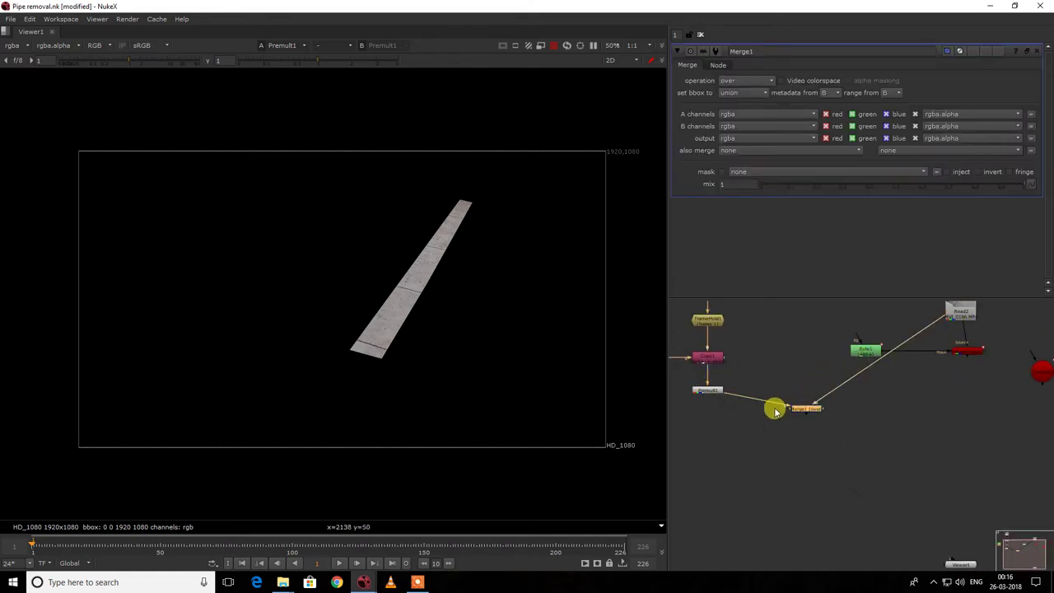
pyautogui.click(807, 407)
pyautogui.press('1')
pyautogui.press('f')
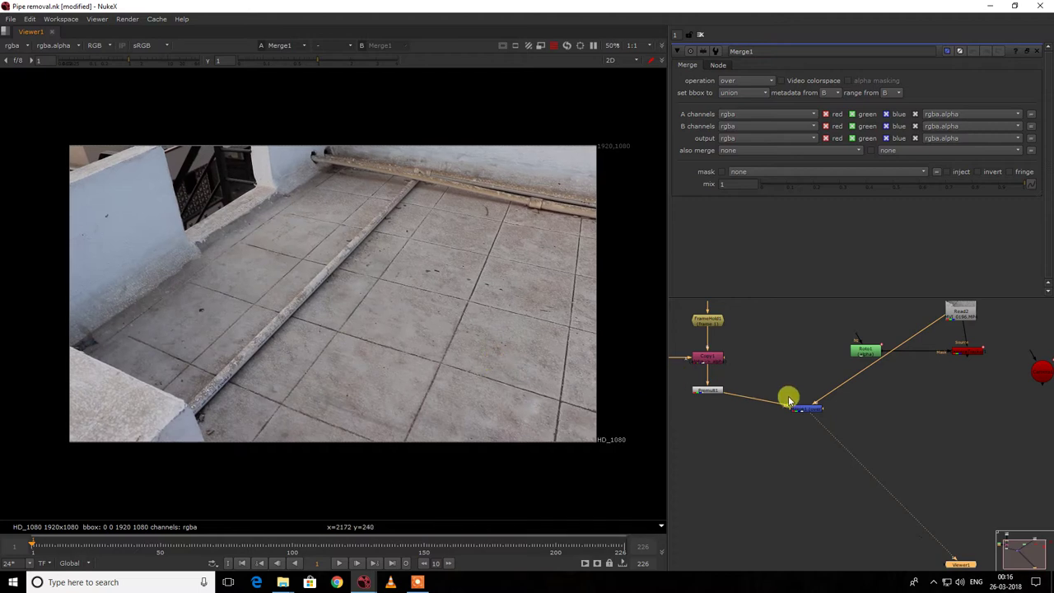
# Insert a Transform after Premult1 and shift the floor patch onto the pipe, to about x -180, y 50.
pyautogui.scroll(-5, 788, 397)
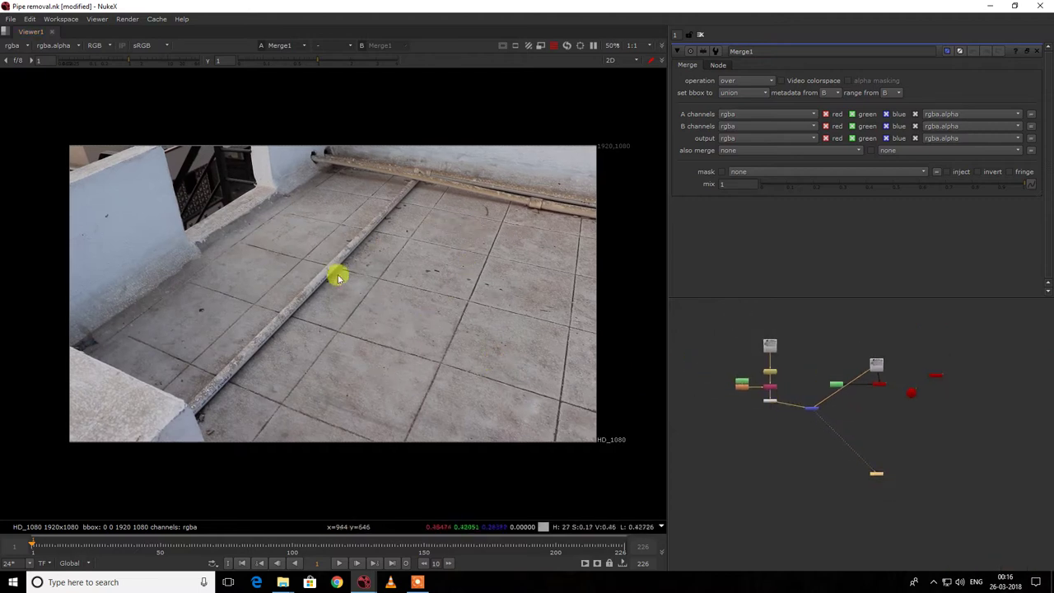
pyautogui.moveTo(436, 223); pyautogui.dragTo(337, 285)
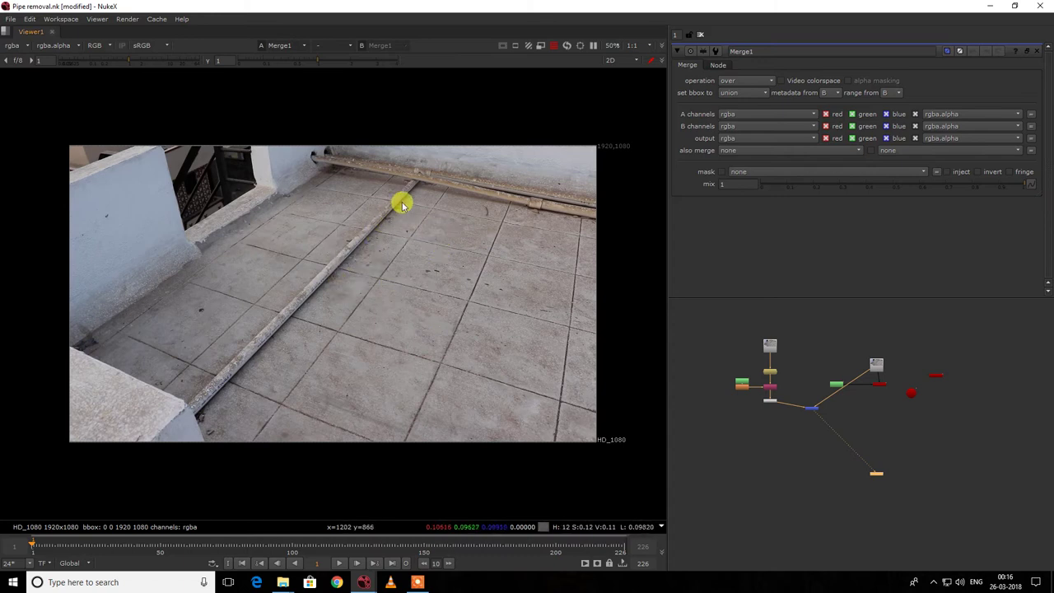
pyautogui.scroll(5, 769, 399)
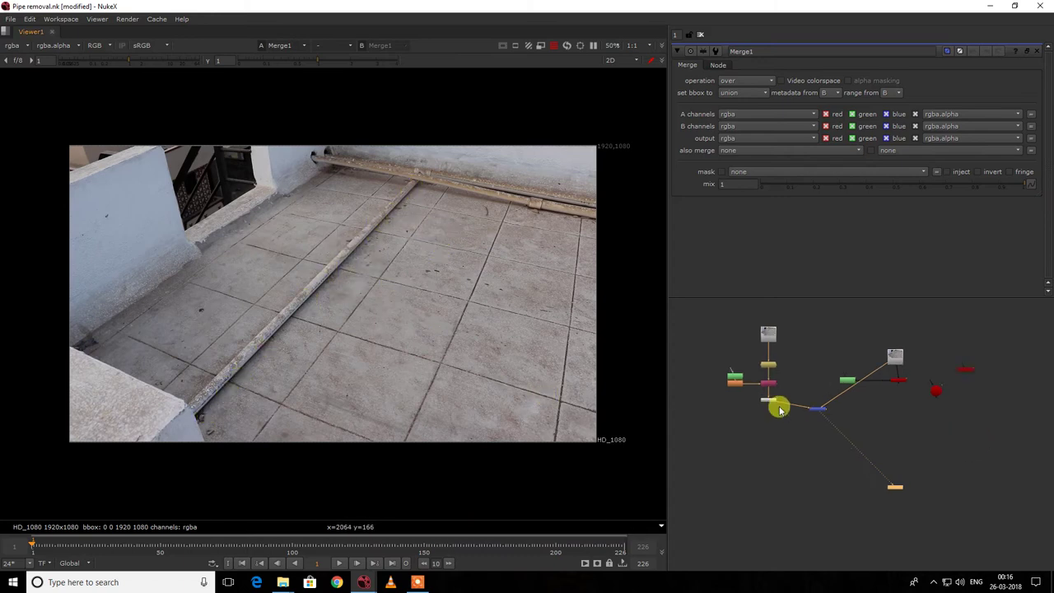
pyautogui.click(762, 399)
pyautogui.press('t')
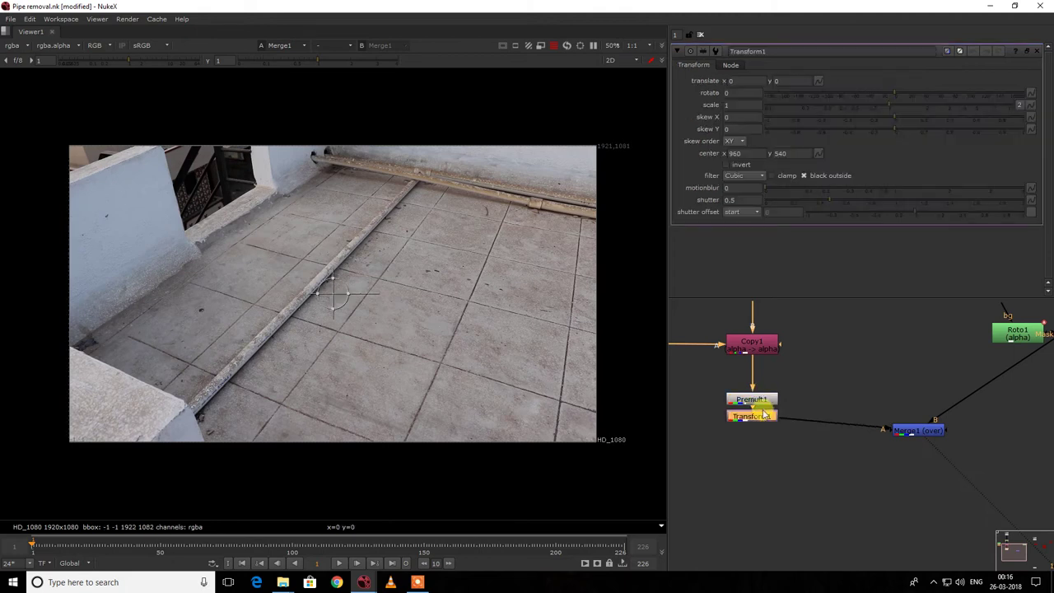
pyautogui.moveTo(349, 311); pyautogui.dragTo(291, 287)
pyautogui.scroll(4, 366, 253)
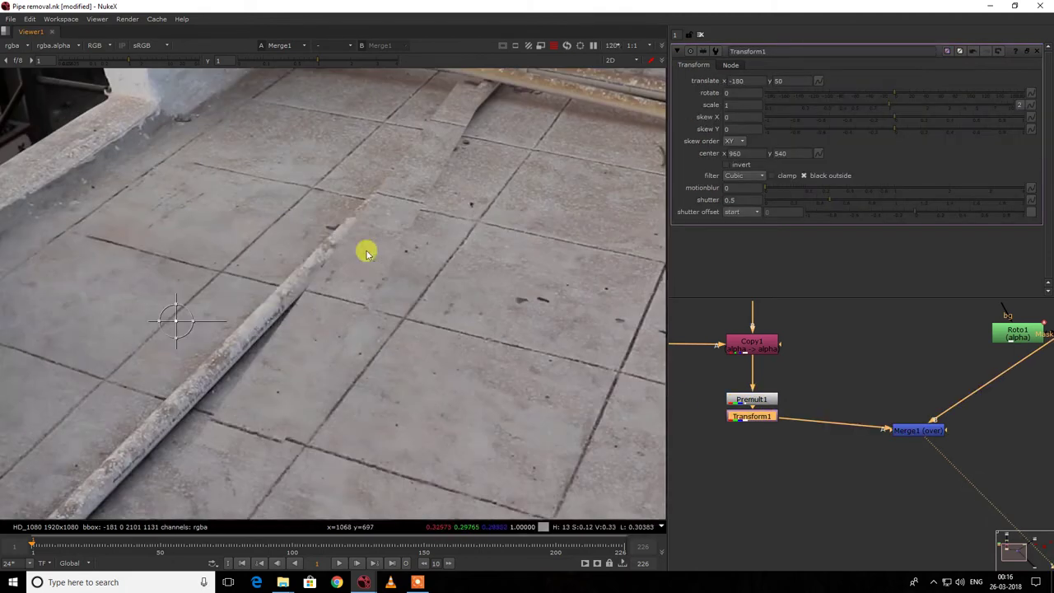
# Relocate the Transform's pivot to the patch's lower end at 1060, 381 and move the patch to translate x -259, y 83.
pyautogui.keyDown('ctrl'); pyautogui.moveTo(173, 319); pyautogui.dragTo(203, 416); pyautogui.keyUp('ctrl')
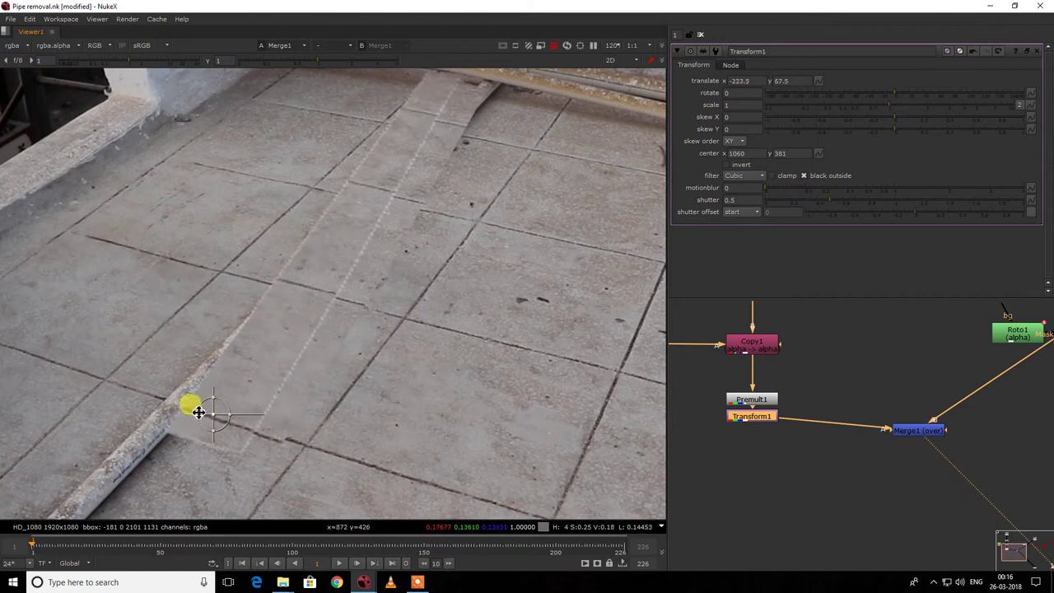
pyautogui.scroll(-4, 333, 313)
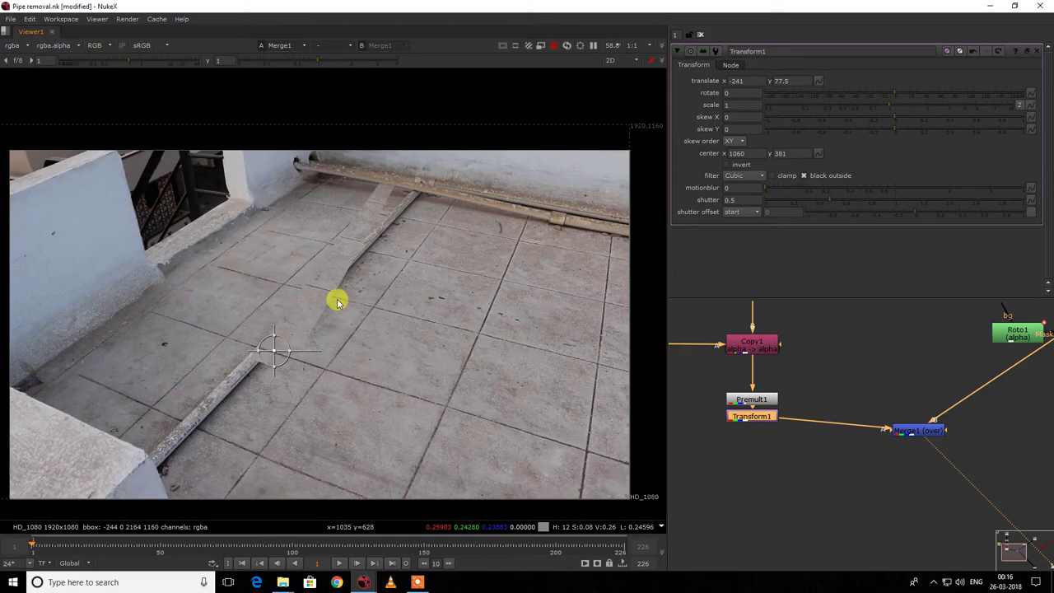
pyautogui.scroll(2, 290, 327)
pyautogui.moveTo(260, 362); pyautogui.dragTo(252, 356)
# Rotate the floor patch to -9 degrees to line up with the tile joints.
pyautogui.click(743, 92)
pyautogui.press('Down')
pyautogui.press('Down')
pyautogui.press('Down')
pyautogui.press('Down')
pyautogui.press('Down')
pyautogui.press('Down')
pyautogui.press('Down')
pyautogui.press('Down')
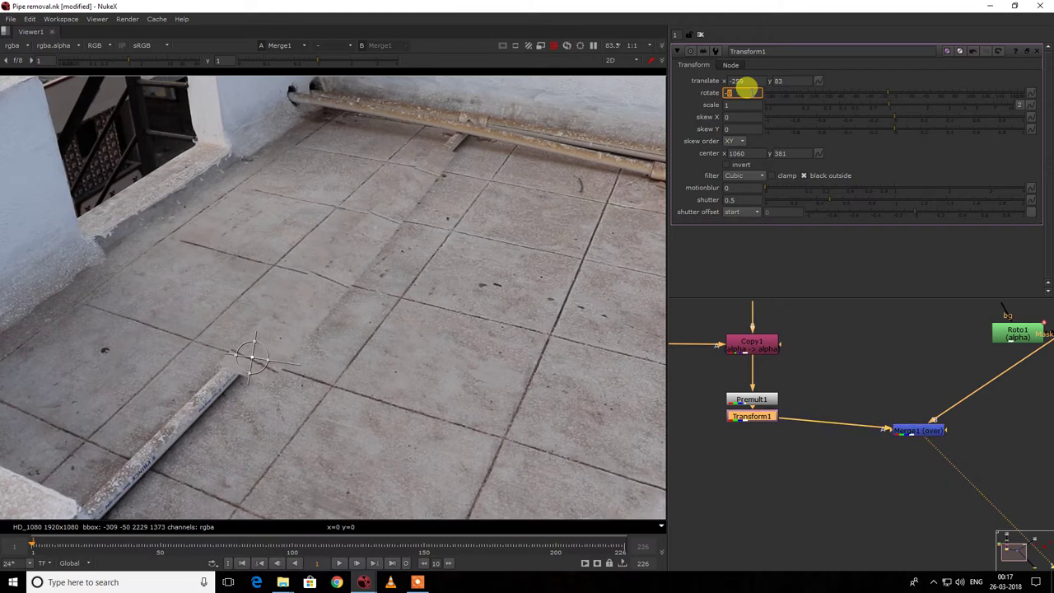
pyautogui.click(893, 121)
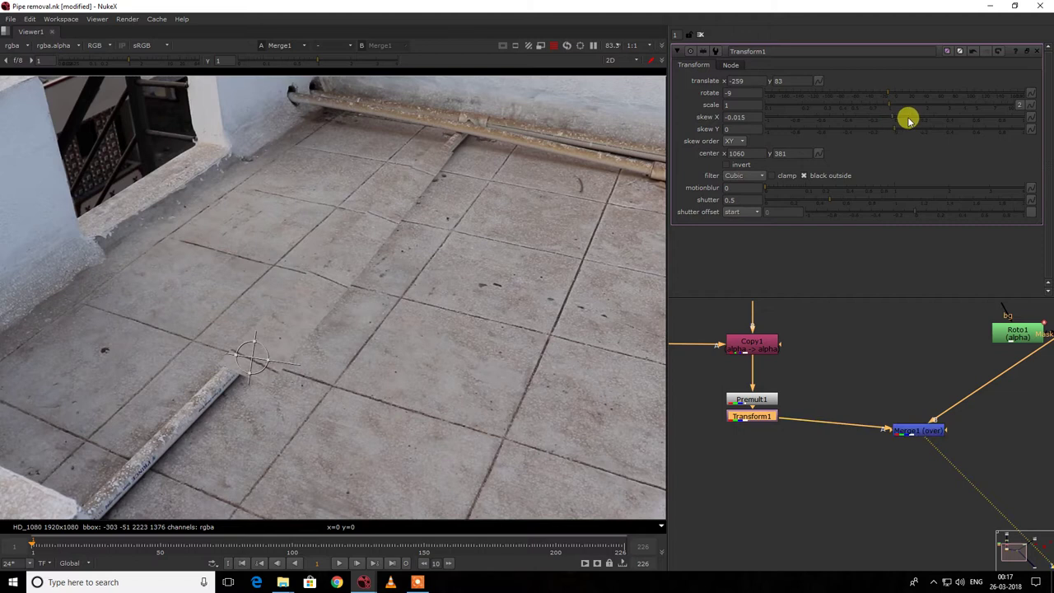
pyautogui.click(908, 120)
pyautogui.click(899, 124)
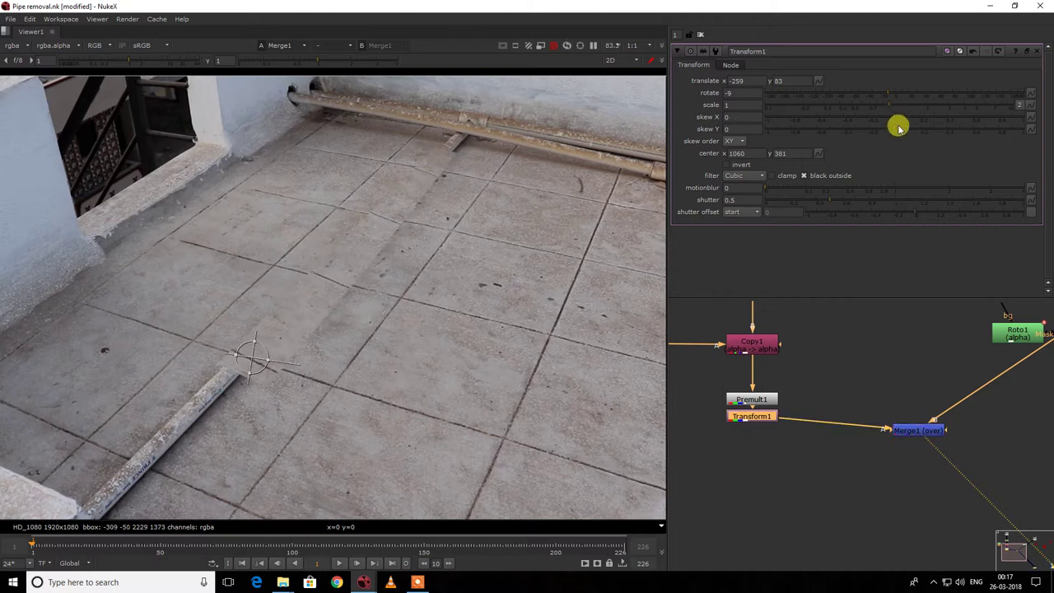
# Set the patch's skew Y to 0.17 and separate its width and height scale, with the height at 0.891.
pyautogui.moveTo(898, 132); pyautogui.dragTo(913, 134)
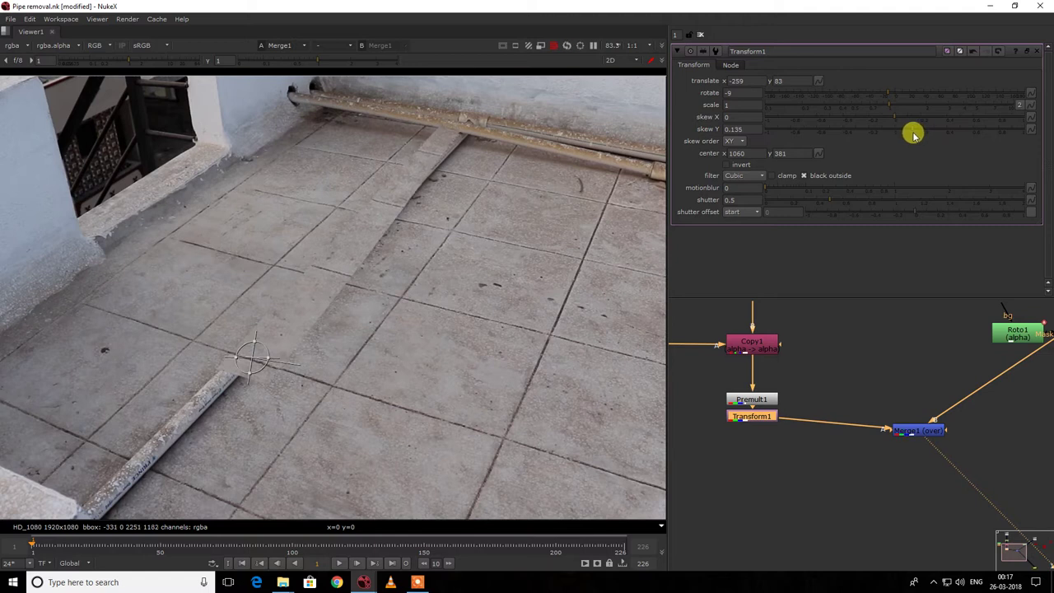
pyautogui.click(1018, 106)
pyautogui.press('Down')
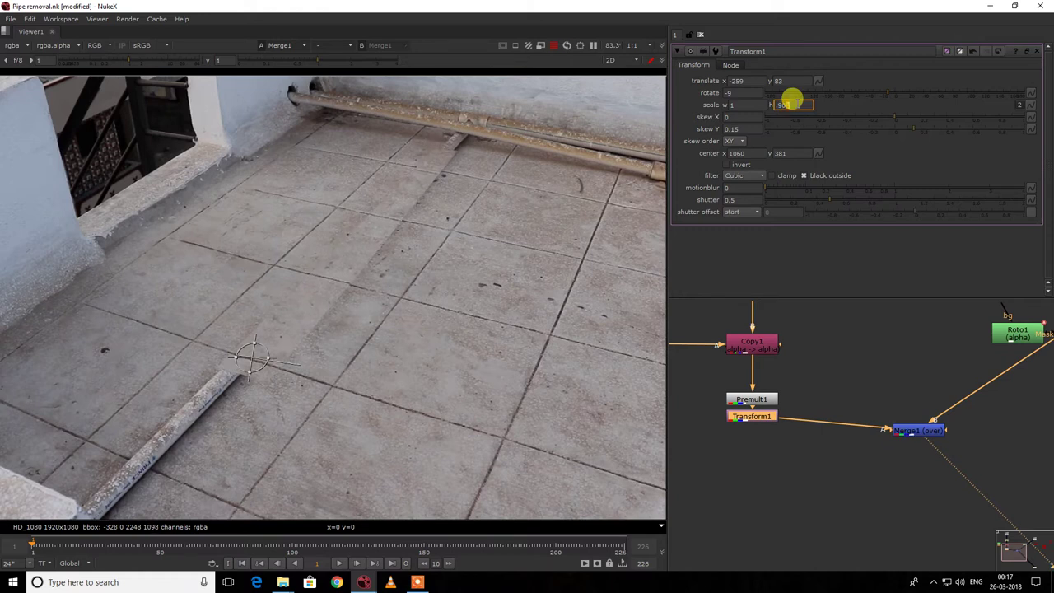
pyautogui.press('Up')
pyautogui.press('Up')
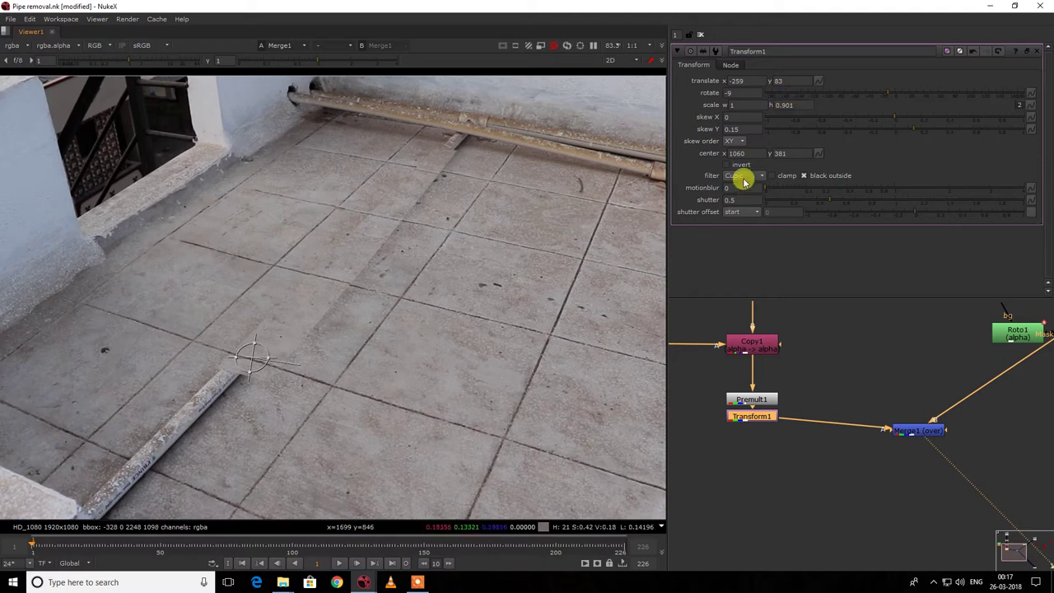
pyautogui.press('Up')
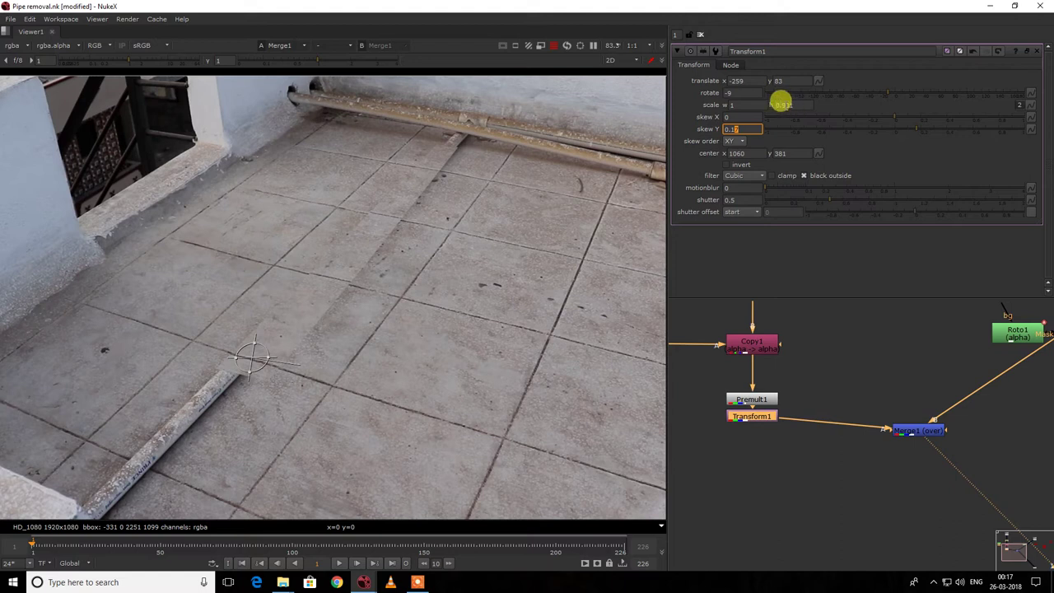
pyautogui.hotkey('ctrl', 'z')
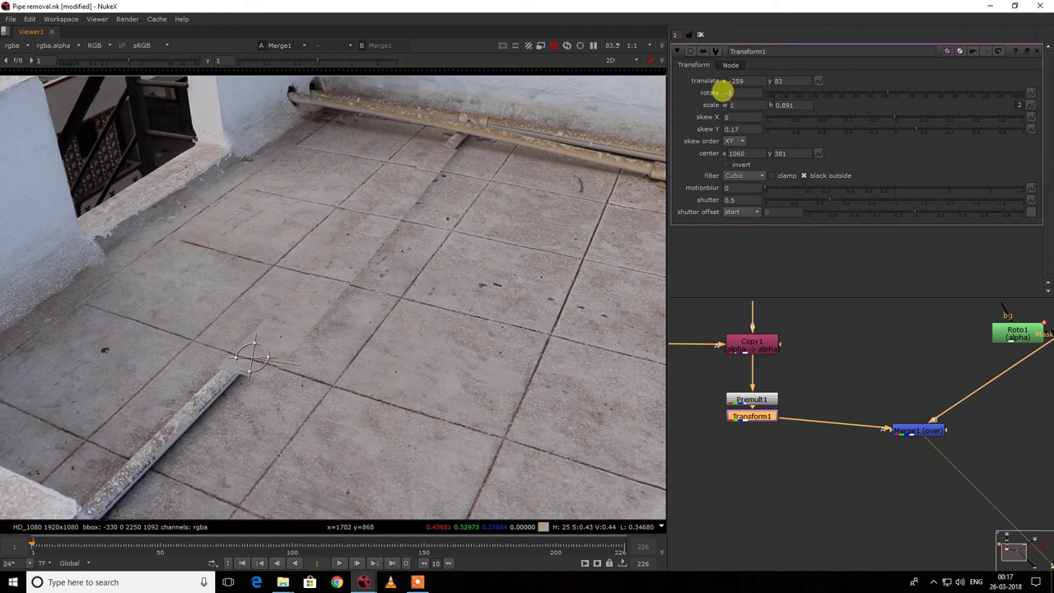
# Refine the patch's rotation to -10 and its height scale to 0.911.
pyautogui.scroll(1, 724, 93)
pyautogui.scroll(2, 724, 92)
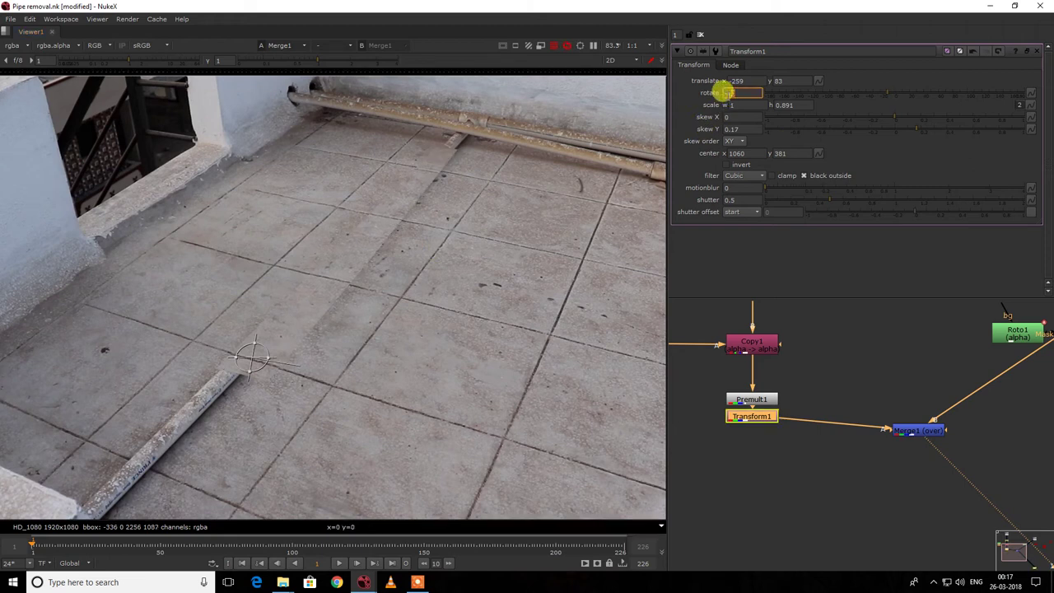
pyautogui.scroll(1, 724, 92)
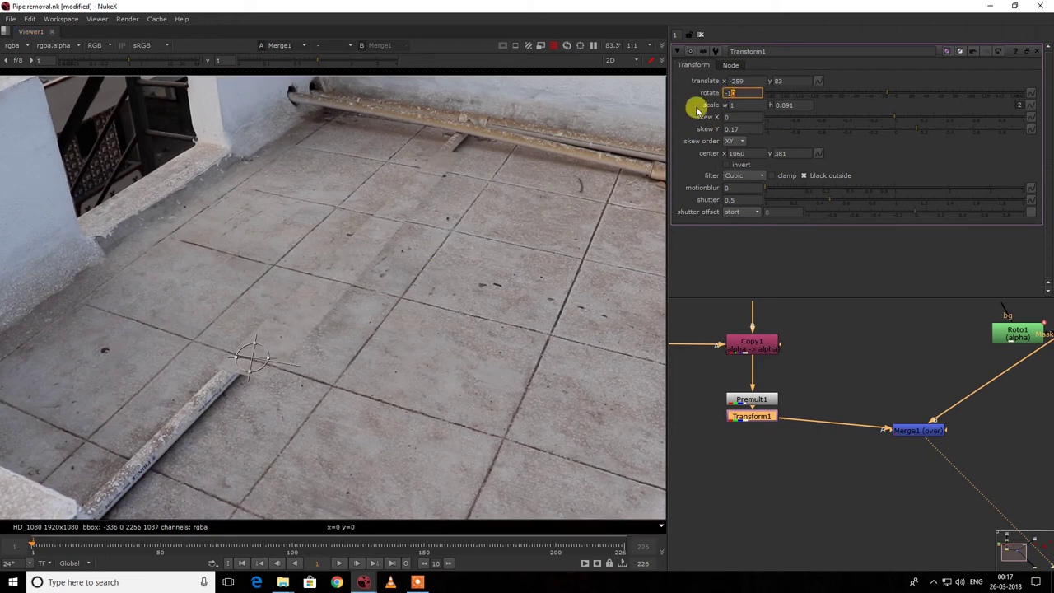
pyautogui.scroll(1, 788, 105)
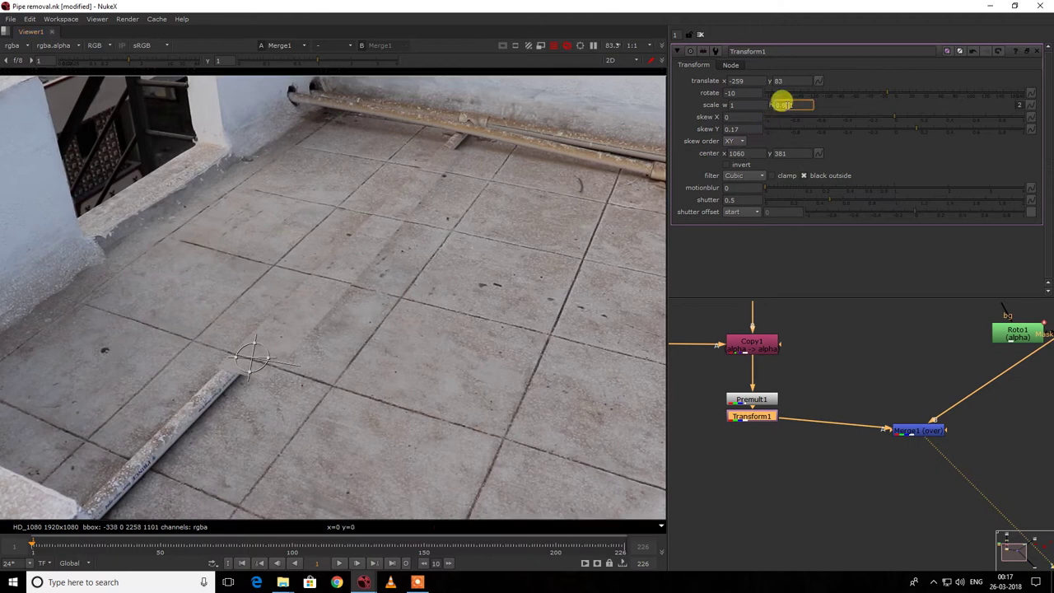
# Nudge the patch to translate x -264, y 87 and hide the viewer overlay.
pyautogui.rightClick(461, 188)
pyautogui.click(468, 204)
pyautogui.rightClick(410, 281)
pyautogui.click(416, 290)
pyautogui.moveTo(263, 361); pyautogui.dragTo(261, 358)
pyautogui.press('q')
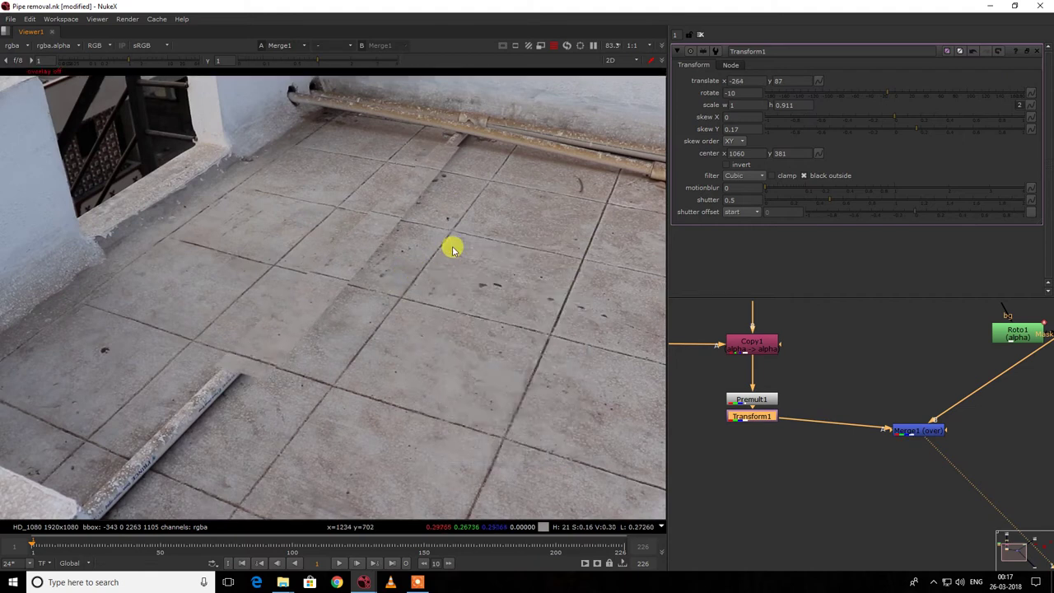
# Check the fitted composite in the blue channel and set the patch's height scale to 0.9.
pyautogui.press('f')
pyautogui.press('b')
pyautogui.press('b')
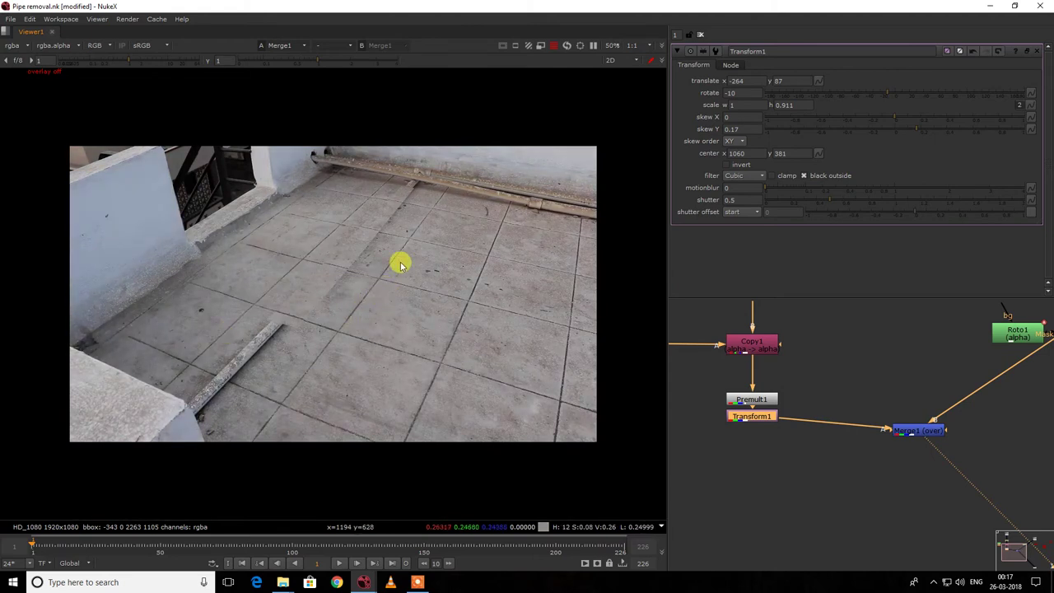
pyautogui.press('Down')
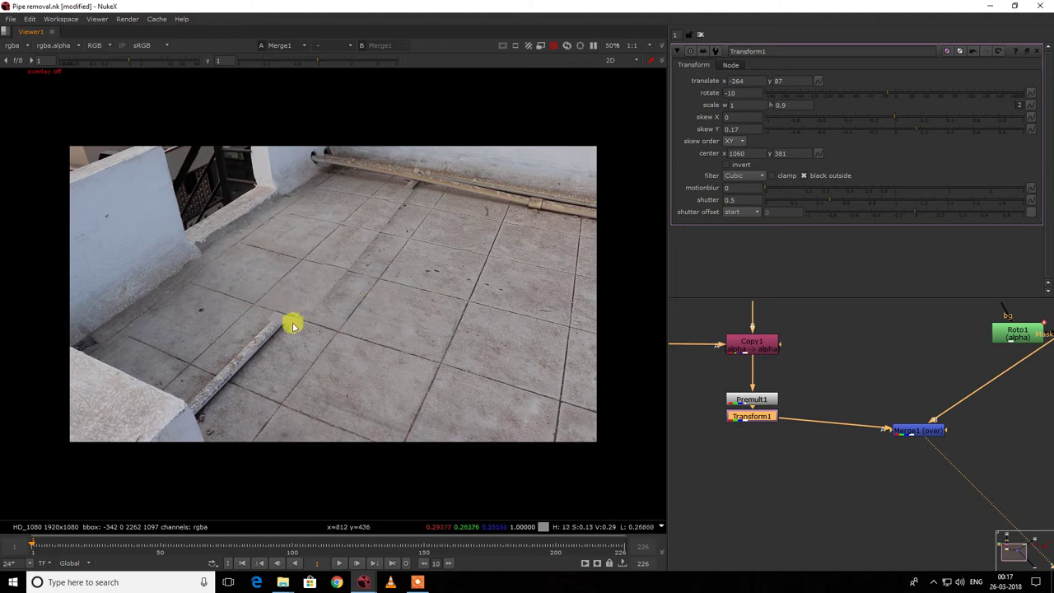
pyautogui.moveTo(291, 320); pyautogui.dragTo(322, 287, button='middle')
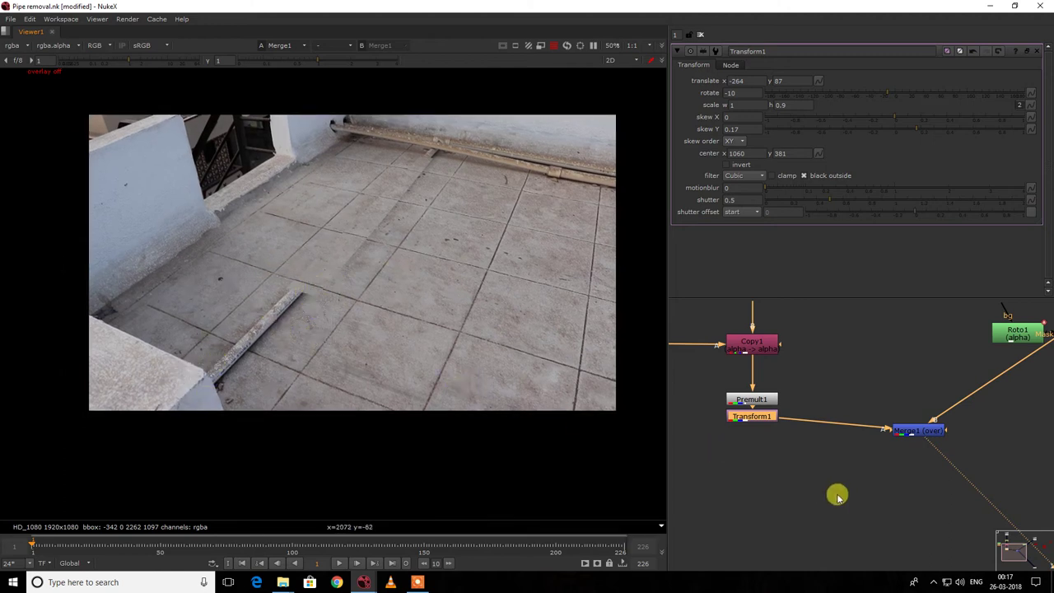
# Display FrameHold1 in the viewer and open the Roto2 settings with the shape overlay shown.
pyautogui.scroll(-2, 751, 449)
pyautogui.scroll(-3, 815, 445)
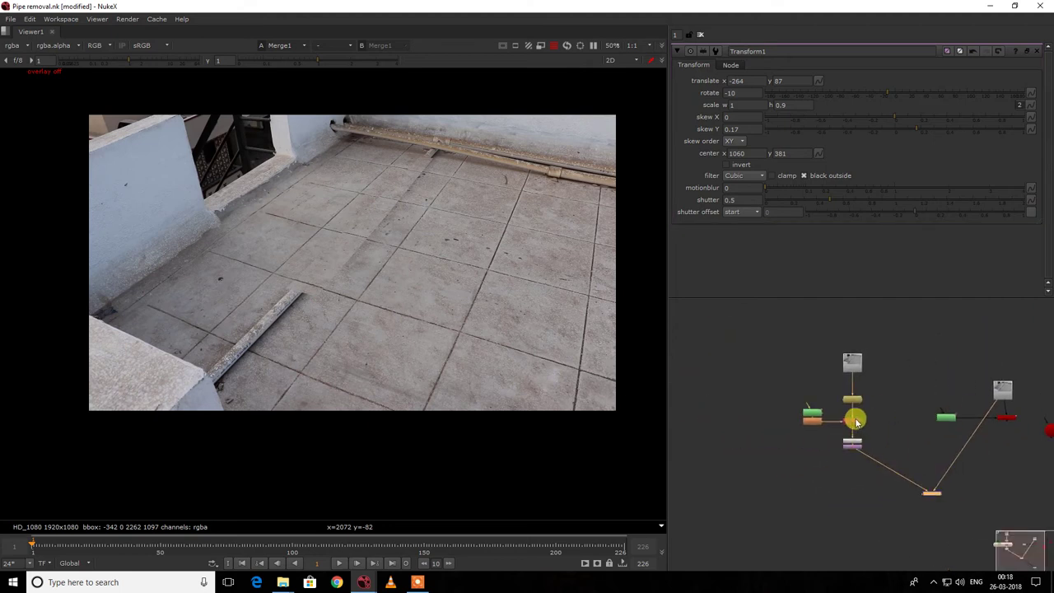
pyautogui.scroll(5, 850, 434)
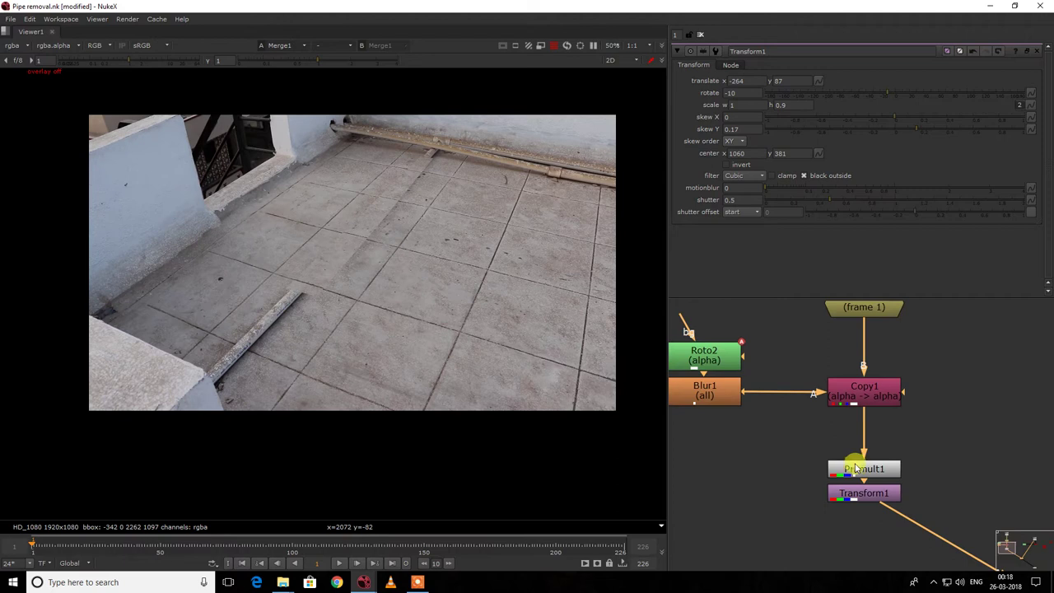
pyautogui.doubleClick(856, 469)
pyautogui.press('1')
pyautogui.click(847, 395)
pyautogui.click(854, 311)
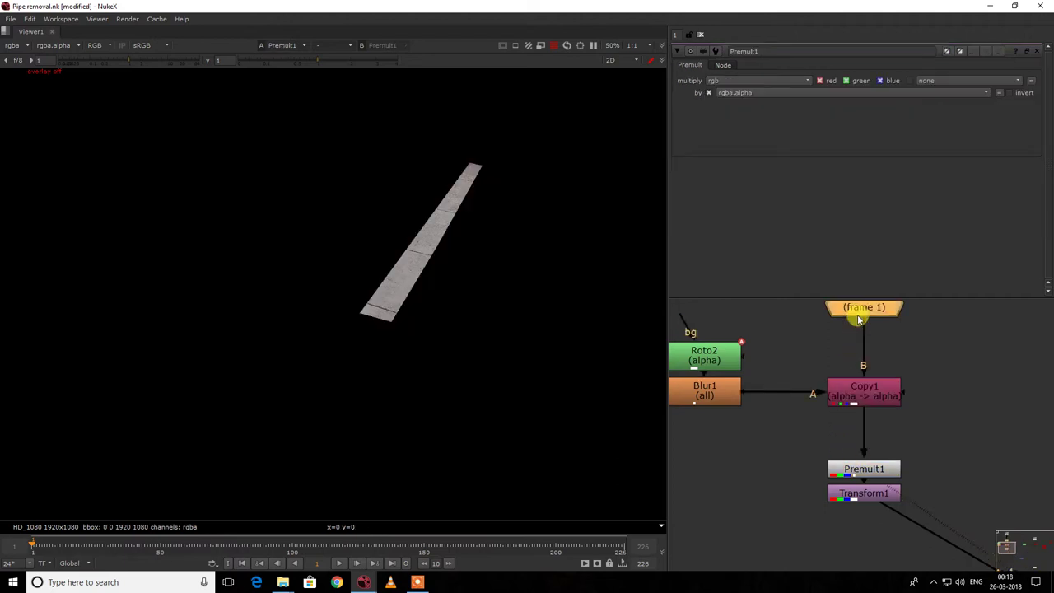
pyautogui.press('1')
pyautogui.moveTo(765, 370); pyautogui.dragTo(882, 425, button='middle')
pyautogui.doubleClick(793, 392)
pyautogui.press('q')
# Extend the Roto2 strip by moving its lower end points down along the tiles to the frame's bottom edge.
pyautogui.click(377, 323)
pyautogui.moveTo(305, 289); pyautogui.dragTo(534, 445)
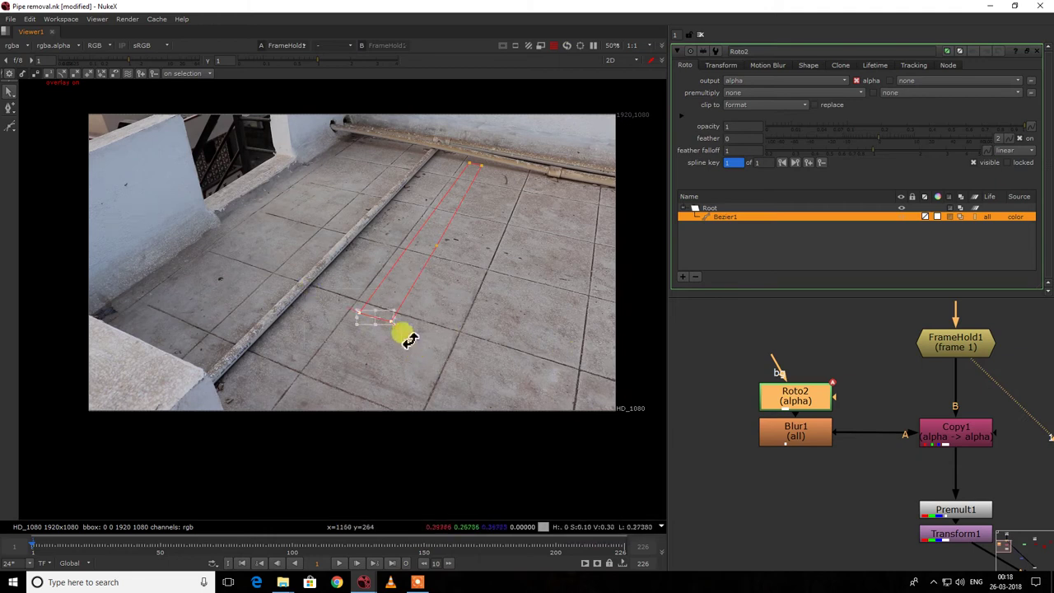
pyautogui.moveTo(383, 318); pyautogui.dragTo(329, 399)
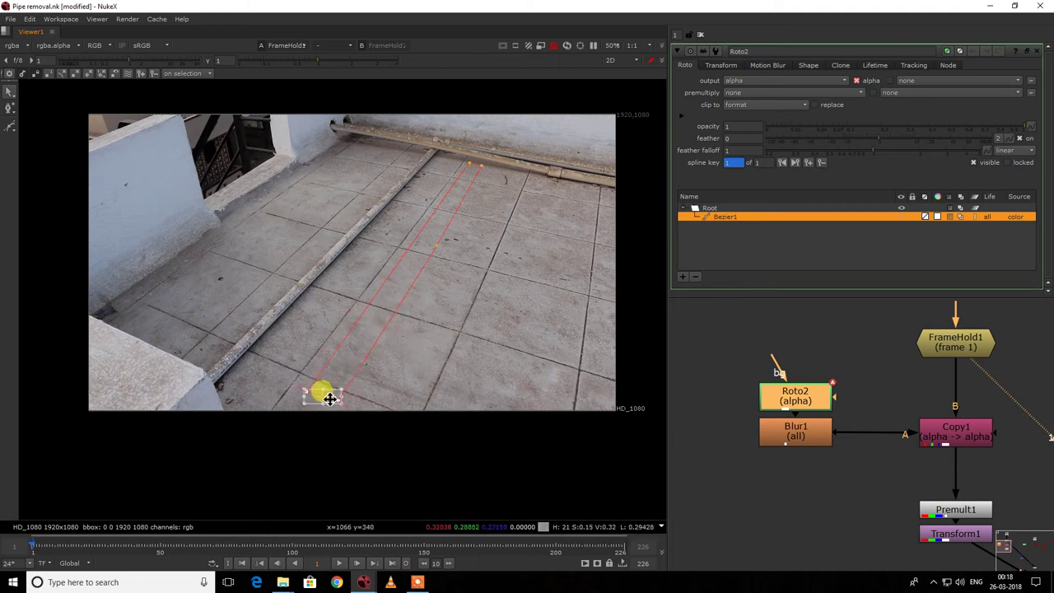
# Display Merge1 without overlays and examine the extended patch over the pipe in the individual color channels.
pyautogui.scroll(-4, 910, 466)
pyautogui.scroll(1, 913, 467)
pyautogui.moveTo(926, 468); pyautogui.dragTo(763, 422, button='middle')
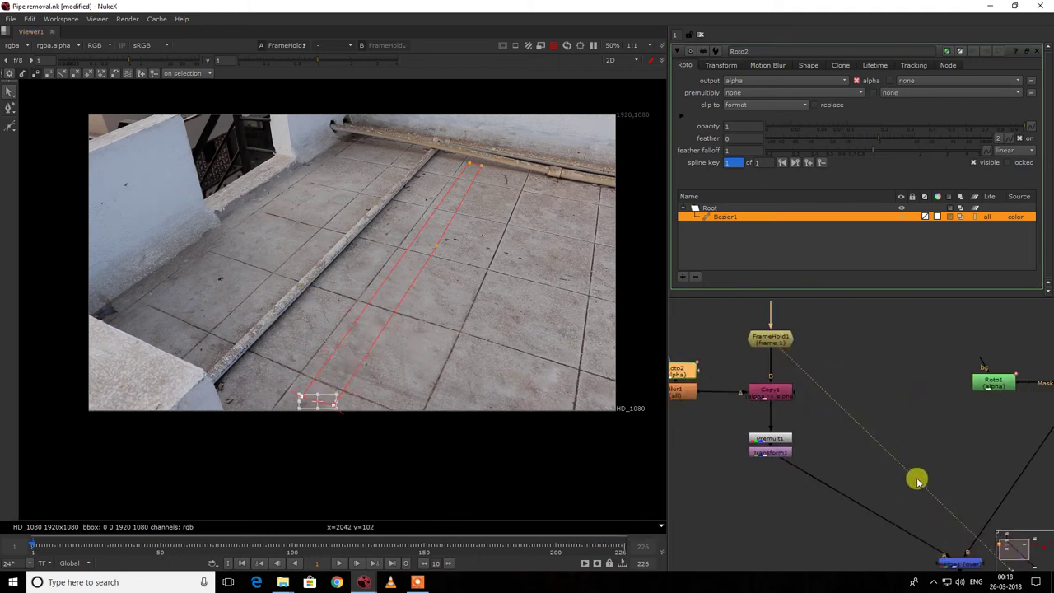
pyautogui.moveTo(917, 516); pyautogui.dragTo(837, 418, button='middle')
pyautogui.moveTo(837, 422); pyautogui.dragTo(918, 515)
pyautogui.press('1')
pyautogui.rightClick(552, 266)
pyautogui.click(553, 270)
pyautogui.press('q')
pyautogui.press('q')
pyautogui.moveTo(376, 279); pyautogui.dragTo(367, 315, button='middle')
pyautogui.press('r')
pyautogui.press('g')
pyautogui.press('b')
pyautogui.press('b')
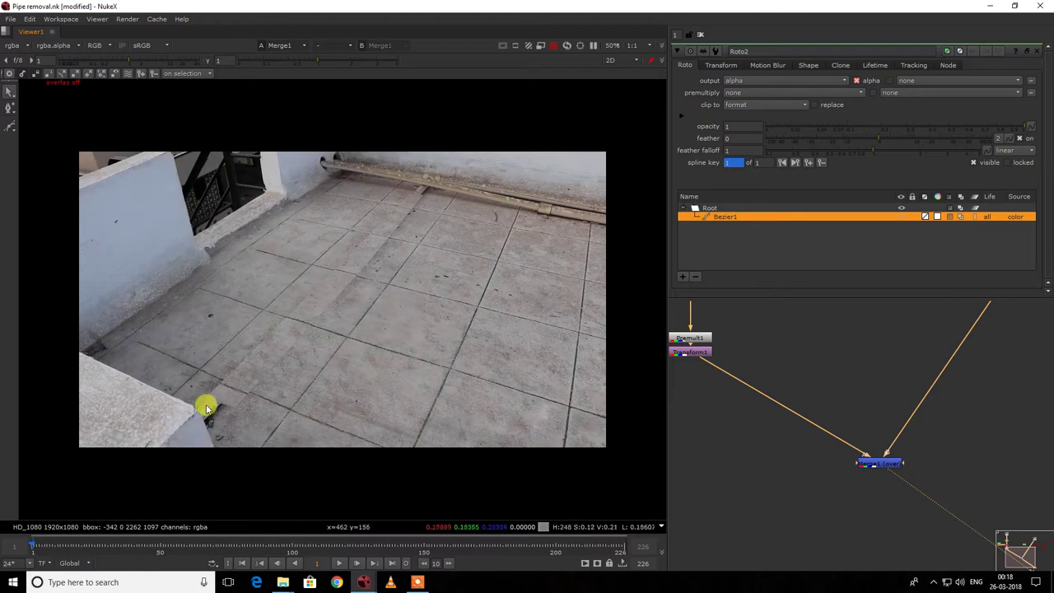
# Space Transform1 further below Premult1 and add a second Transform branching off Premult1.
pyautogui.scroll(-4, 738, 434)
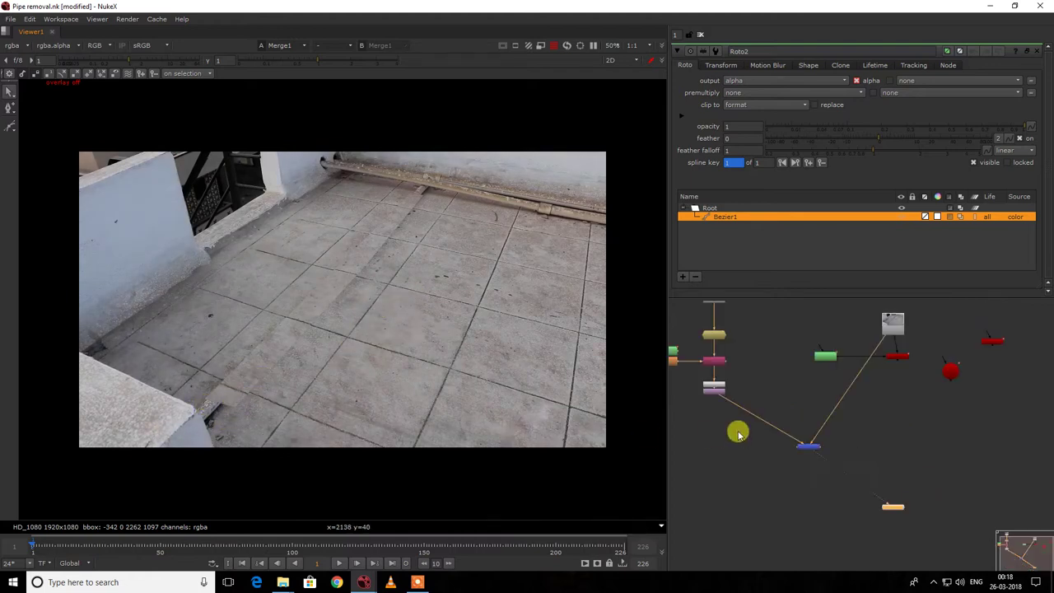
pyautogui.moveTo(715, 402); pyautogui.dragTo(780, 437, button='middle')
pyautogui.scroll(3, 781, 437)
pyautogui.scroll(-3, 774, 448)
pyautogui.scroll(2, 797, 442)
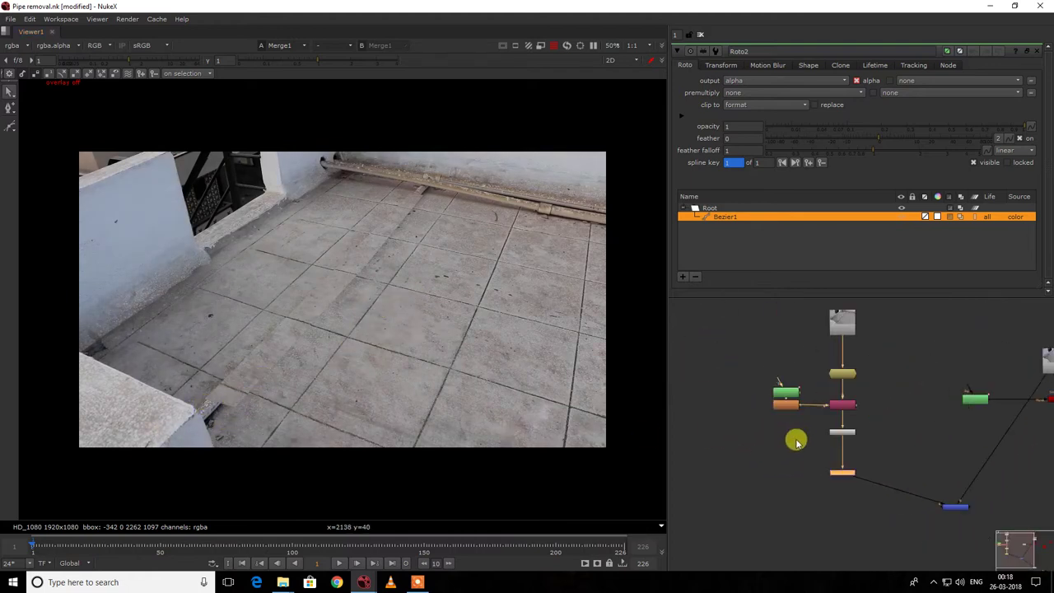
pyautogui.press('t')
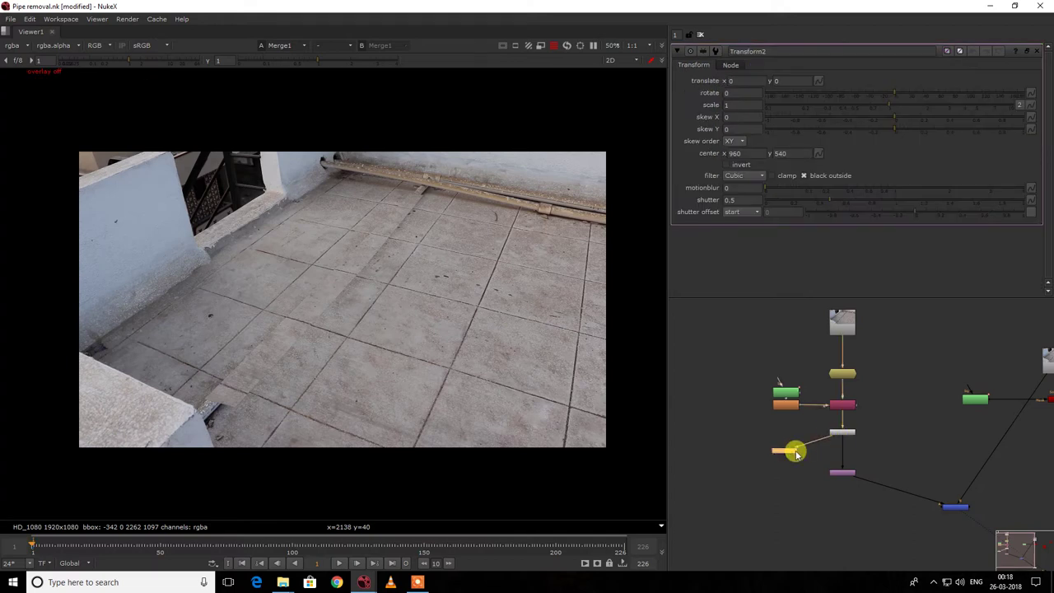
# Add a Merge node that combines the Transform2 and Transform1 branches ahead of Merge1, spacing the nodes out and viewing the combined patches.
pyautogui.press('1')
pyautogui.scroll(-2, 791, 462)
pyautogui.scroll(2, 823, 449)
pyautogui.click(824, 421)
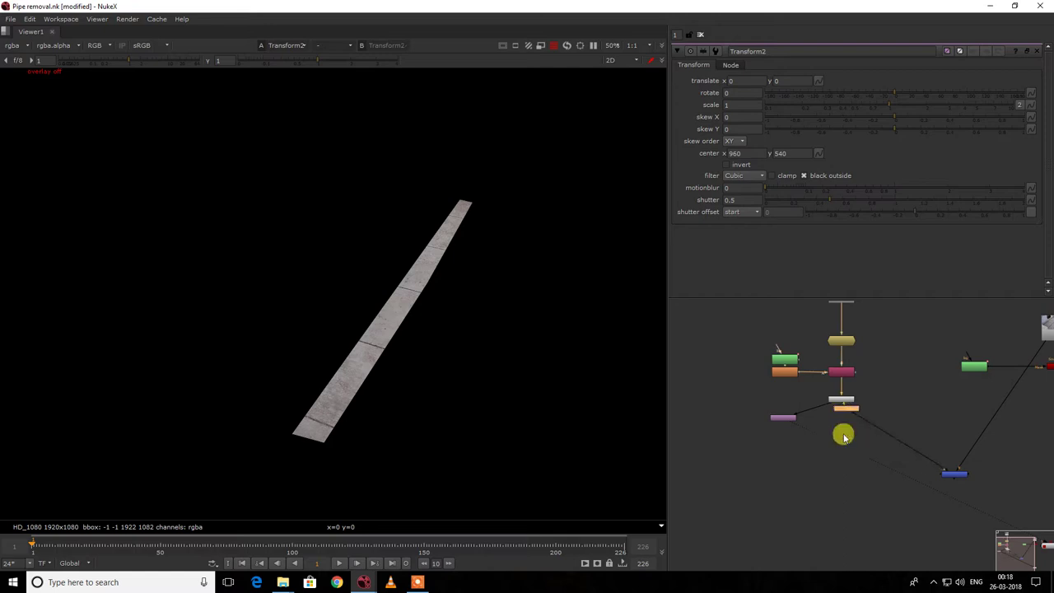
pyautogui.press('m')
pyautogui.moveTo(840, 446); pyautogui.dragTo(780, 417)
pyautogui.click(832, 448)
pyautogui.press('1')
pyautogui.press('o')
pyautogui.moveTo(841, 414)
pyautogui.mouseDown()
pyautogui.moveTo(871, 420)
pyautogui.moveTo(854, 424)
pyautogui.mouseUp()
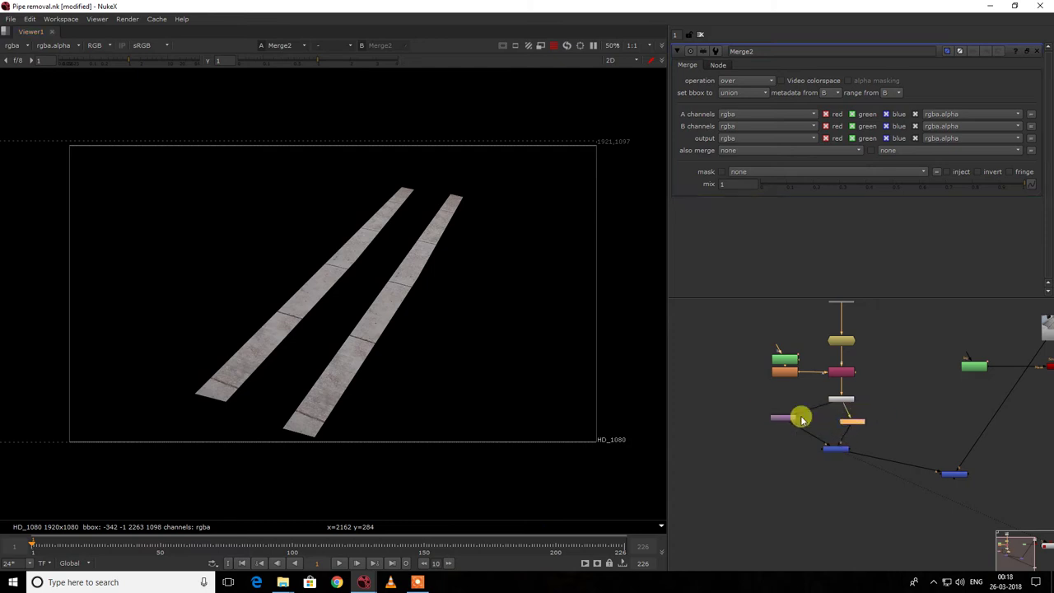
# Examine the two combined floor strips without overlays and display Merge1 over the footage.
pyautogui.scroll(-4, 412, 269)
pyautogui.scroll(4, 398, 258)
pyautogui.rightClick(395, 253)
pyautogui.click(400, 269)
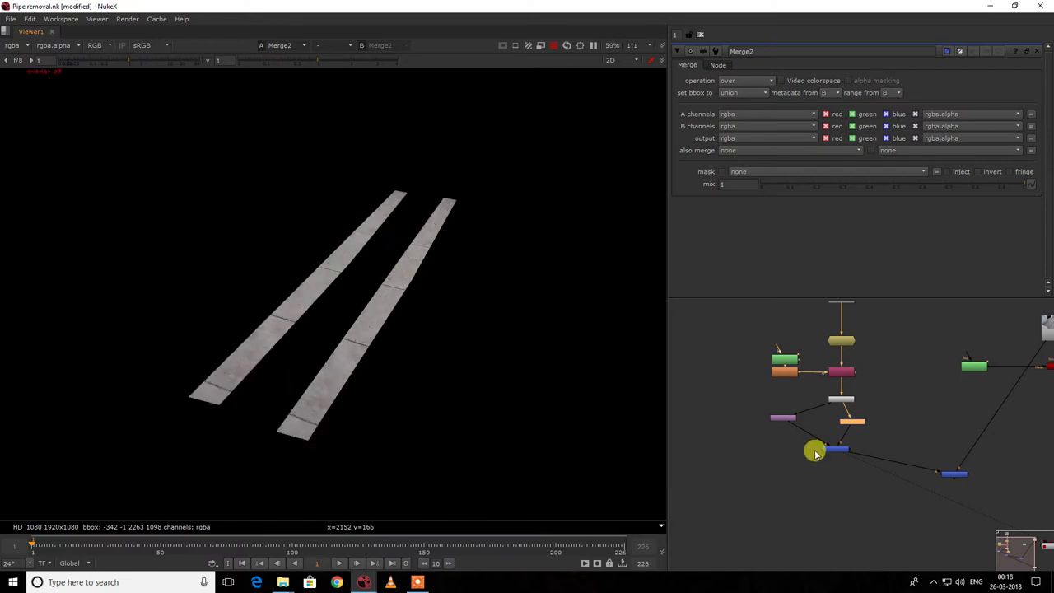
pyautogui.moveTo(878, 452); pyautogui.dragTo(814, 423, button='middle')
pyautogui.click(891, 446)
pyautogui.press('1')
# Replace Transform2 with a copy of Transform1 wired between Premult1 and Merge2.
pyautogui.click(992, 516)
pyautogui.click(721, 390)
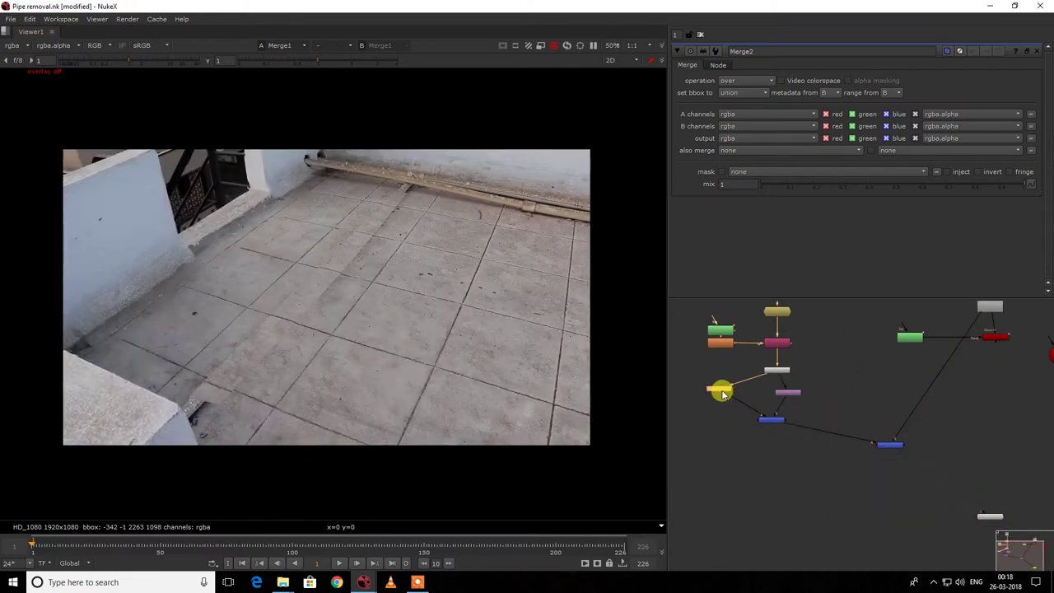
pyautogui.doubleClick(722, 395)
pyautogui.click(787, 394)
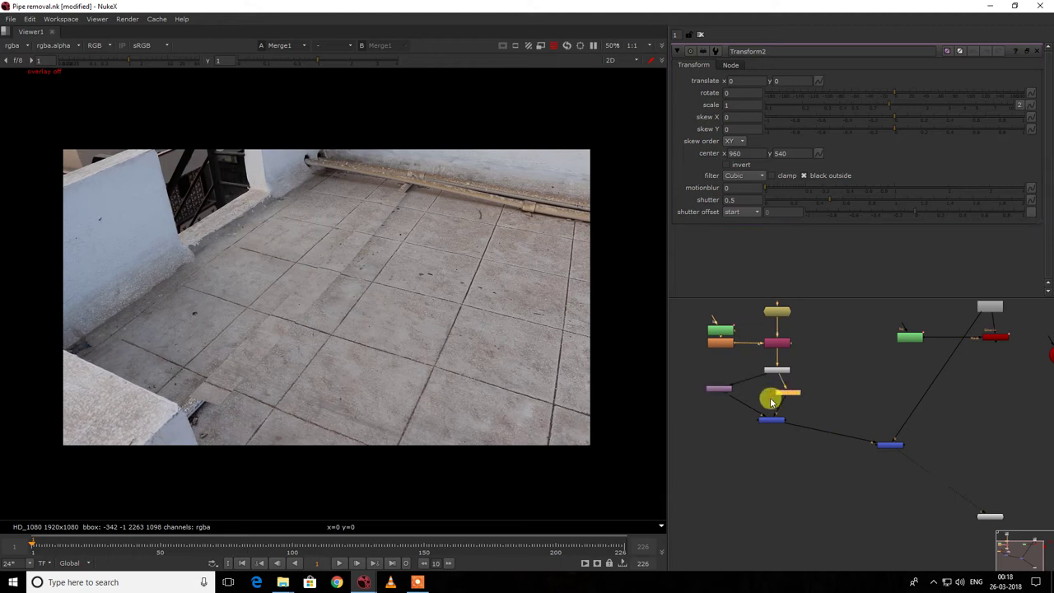
pyautogui.moveTo(769, 402)
pyautogui.mouseDown()
pyautogui.moveTo(727, 392)
pyautogui.moveTo(763, 403)
pyautogui.mouseUp()
pyautogui.press('Delete')
pyautogui.click(889, 445)
pyautogui.click(726, 390)
# Move the copied patch down along the pipe to translate x -474, y -124 in Transform3.
pyautogui.doubleClick(728, 395)
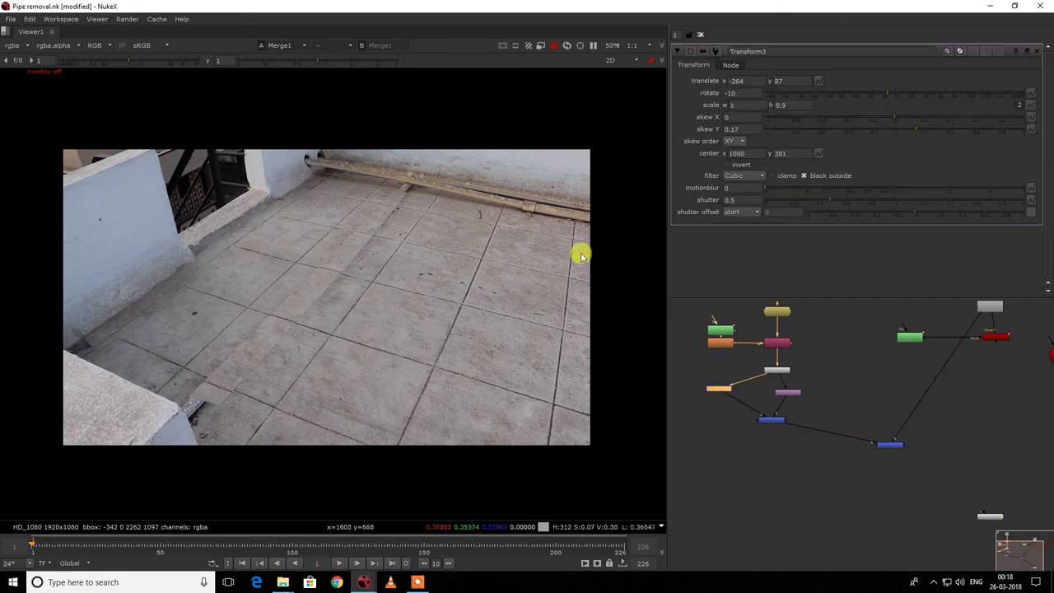
pyautogui.moveTo(279, 315); pyautogui.dragTo(224, 375)
pyautogui.press('o')
pyautogui.scroll(3, 765, 415)
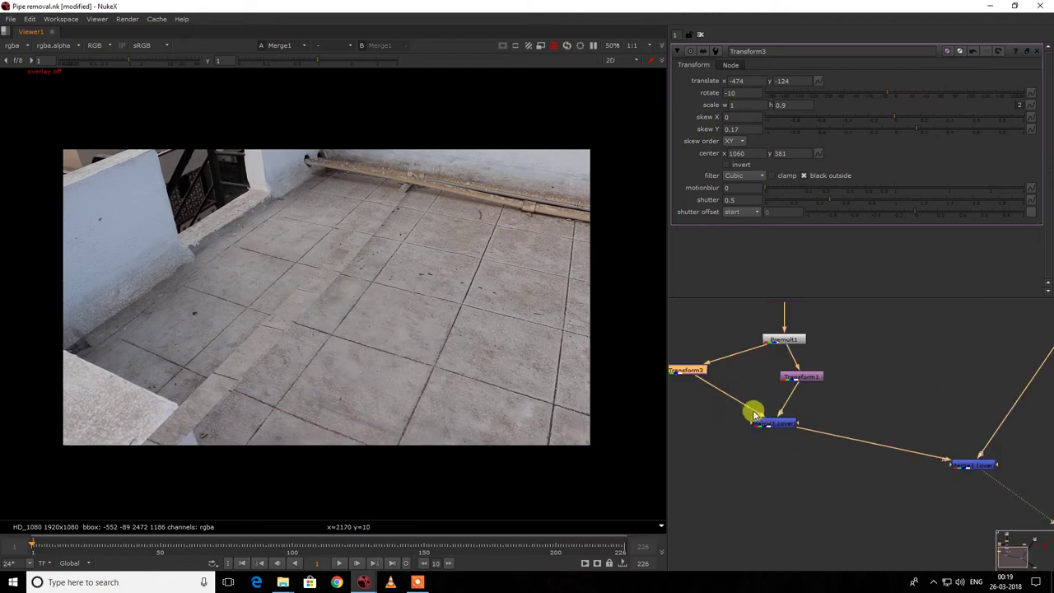
# Create a Roto node beside Transform3 and draw a closed Bezier shape around the pipe's lower end next to the white ledge.
pyautogui.moveTo(726, 393); pyautogui.dragTo(843, 402, button='middle')
pyautogui.click(773, 415)
pyautogui.press('o')
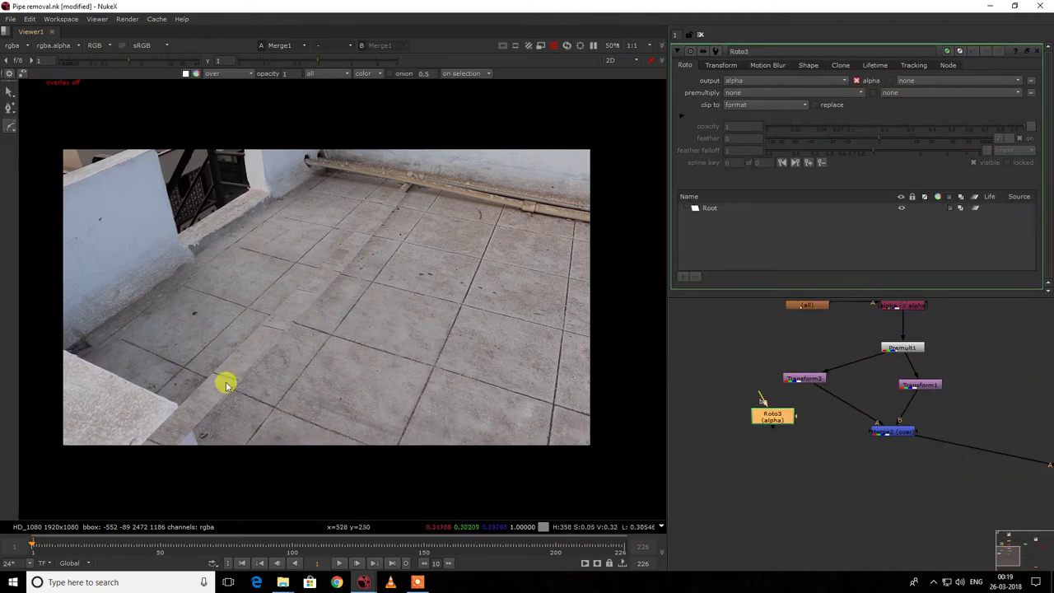
pyautogui.scroll(2, 248, 354)
pyautogui.click(247, 321)
pyautogui.click(305, 338)
pyautogui.click(275, 402)
pyautogui.click(167, 432)
pyautogui.click(246, 322)
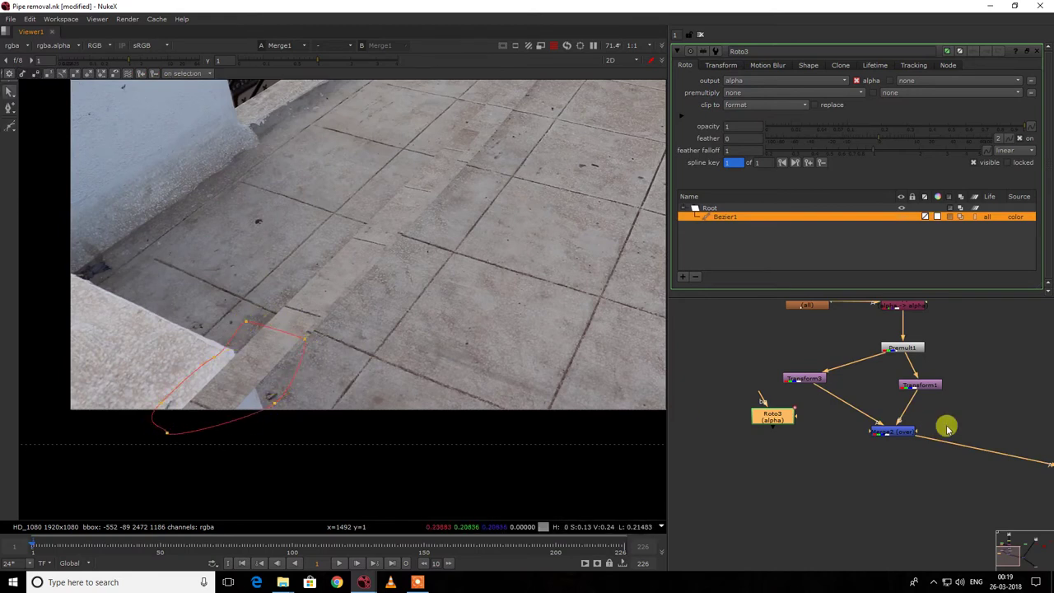
# Insert Roto3 between Transform3 and Merge2, with its output set to none and premultiply set to rgba.
pyautogui.click(827, 414)
pyautogui.moveTo(793, 421); pyautogui.dragTo(843, 414)
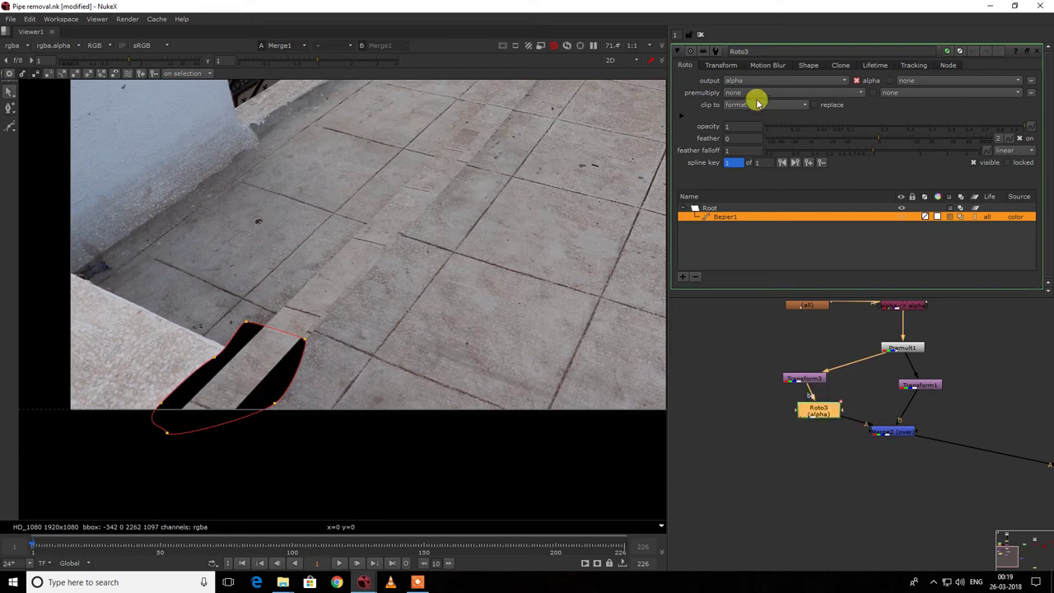
pyautogui.click(765, 65)
pyautogui.click(720, 65)
pyautogui.click(684, 65)
pyautogui.click(737, 80)
pyautogui.click(736, 88)
pyautogui.click(739, 92)
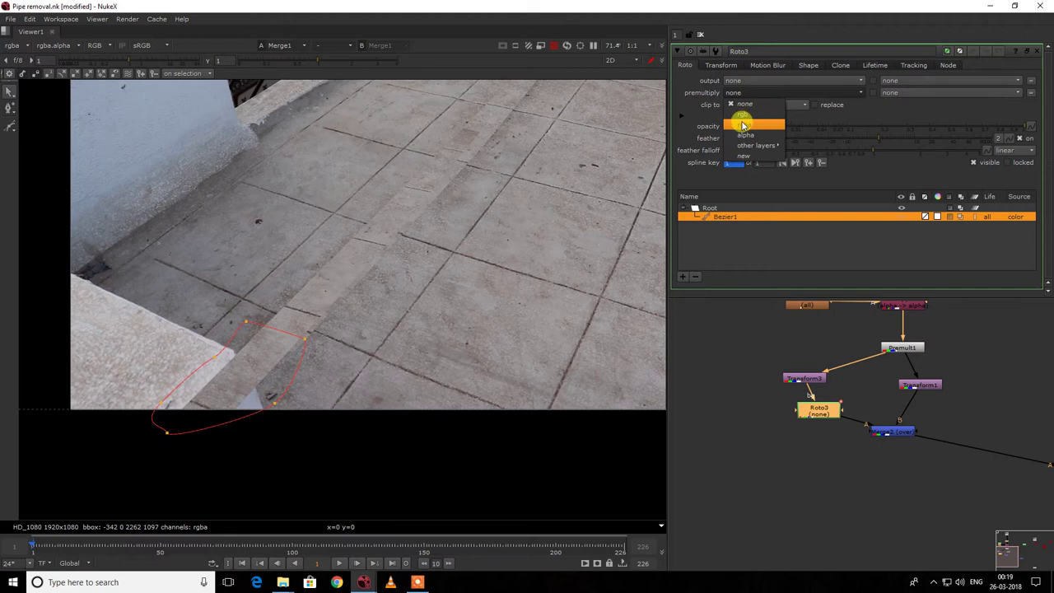
pyautogui.click(743, 124)
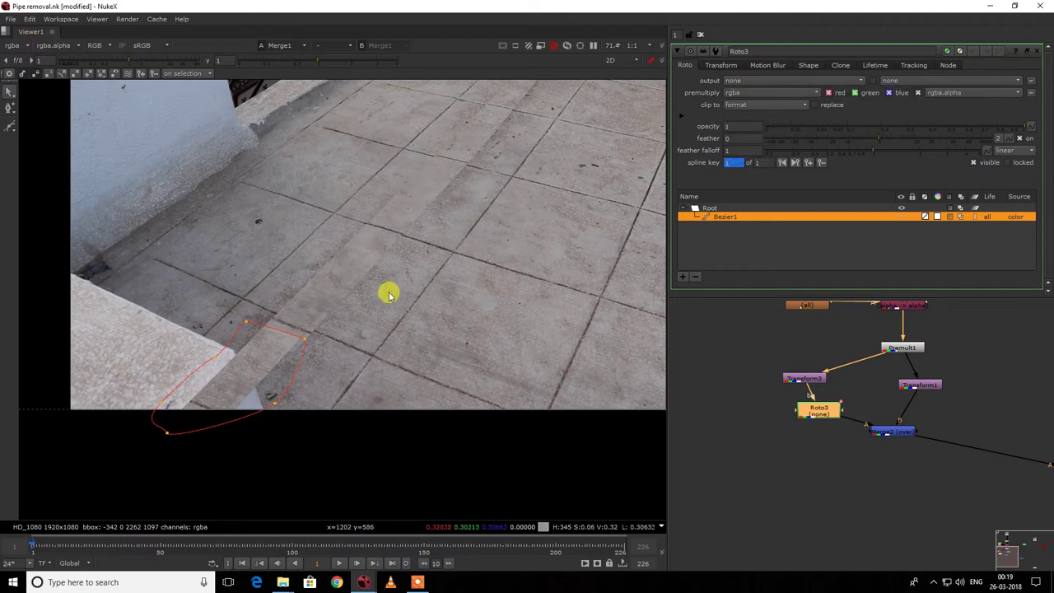
# Examine the masked second patch over the full frame with the overlays hidden.
pyautogui.click(490, 234)
pyautogui.press('q')
pyautogui.scroll(-6, 491, 234)
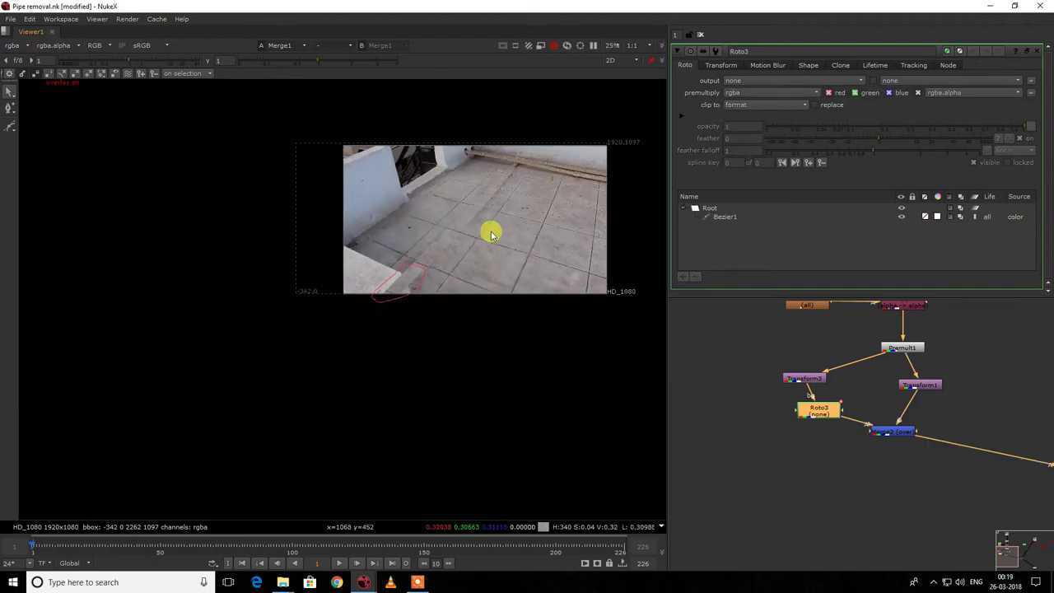
pyautogui.scroll(5, 491, 234)
pyautogui.press('f')
pyautogui.rightClick(452, 239)
pyautogui.click(457, 242)
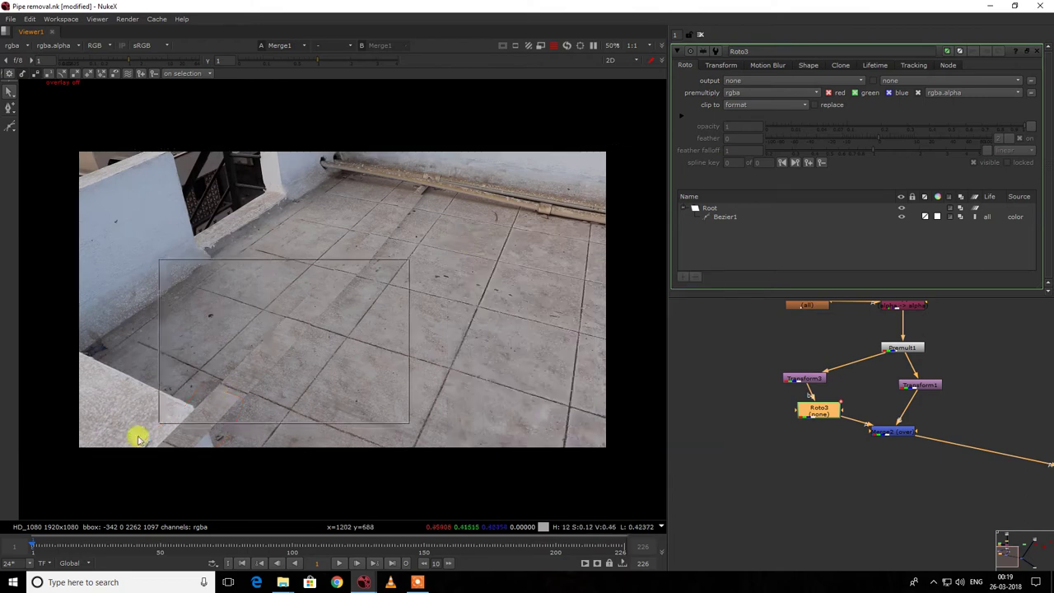
# Move Roto3 clear of Merge2 and set the feather of its Bezier1 shape to 10.
pyautogui.moveTo(832, 412); pyautogui.dragTo(810, 414)
pyautogui.click(725, 217)
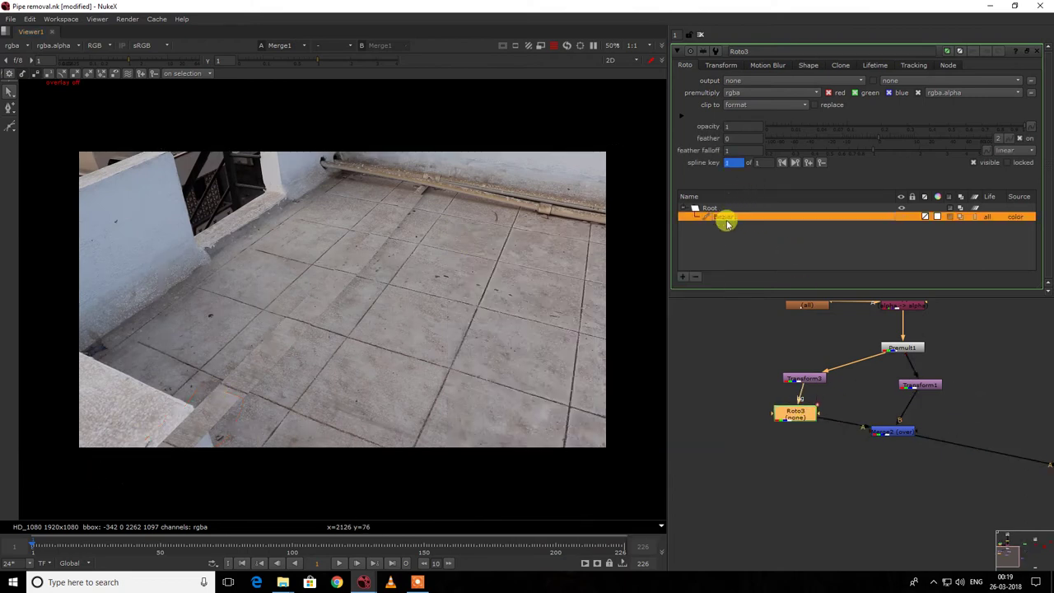
pyautogui.write('5')
pyautogui.press('Return')
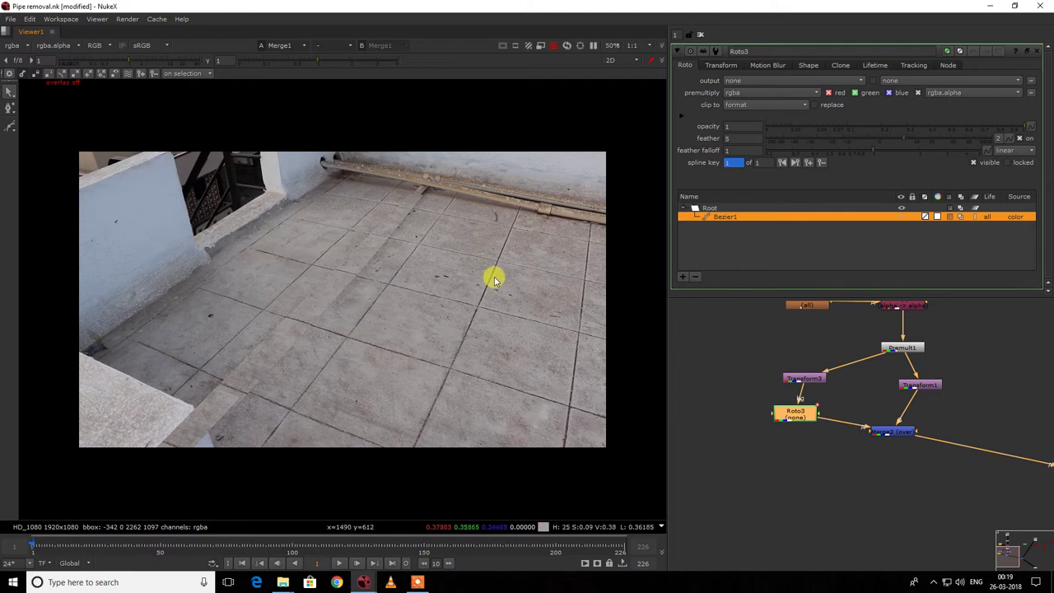
pyautogui.click(743, 135)
pyautogui.press('BackSpace')
pyautogui.write('10')
pyautogui.press('Return')
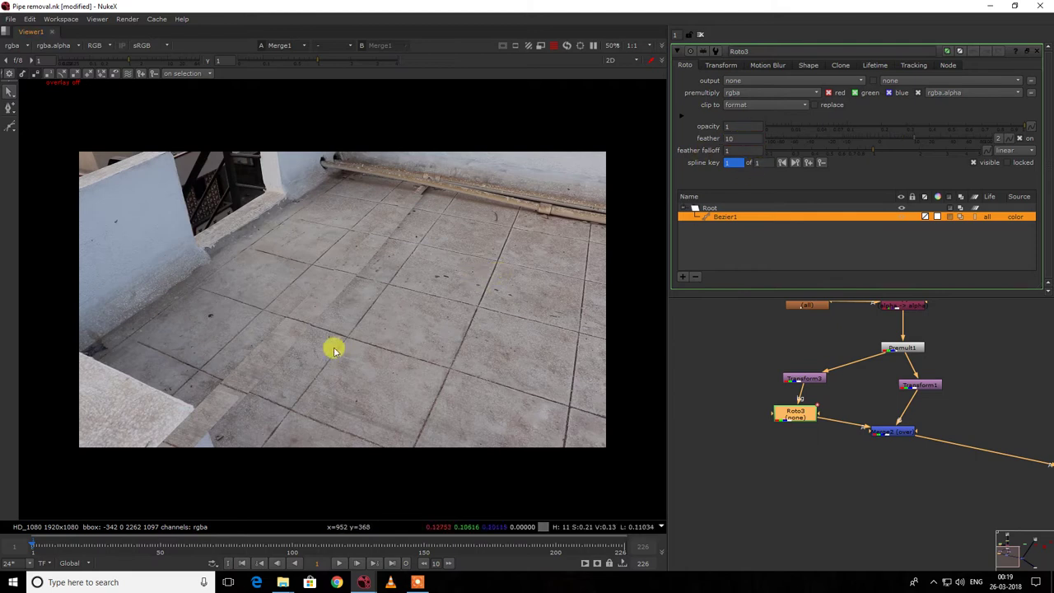
# Reshape the upper edge of Roto3's Bezier by adding and moving points so it reaches the tile joint above.
pyautogui.moveTo(335, 336); pyautogui.dragTo(392, 297, button='middle')
pyautogui.press('q')
pyautogui.press('q')
pyautogui.rightClick(418, 291)
pyautogui.click(419, 291)
pyautogui.scroll(3, 270, 364)
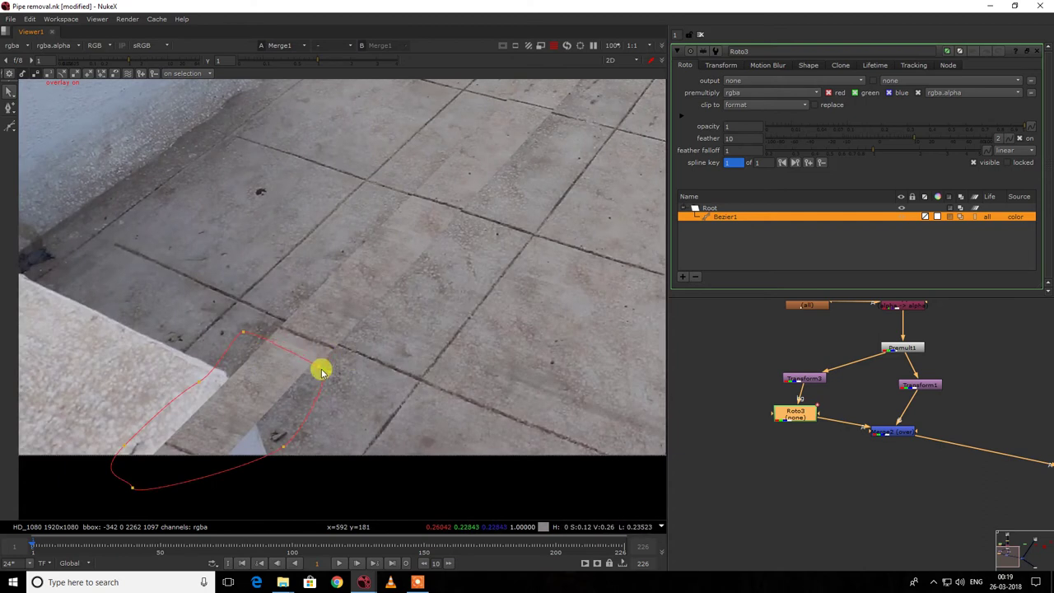
pyautogui.keyDown('ctrl'); pyautogui.moveTo(344, 348); pyautogui.dragTo(334, 349); pyautogui.keyUp('ctrl')
pyautogui.keyDown('ctrl'); pyautogui.moveTo(244, 332); pyautogui.dragTo(241, 299); pyautogui.keyUp('ctrl')
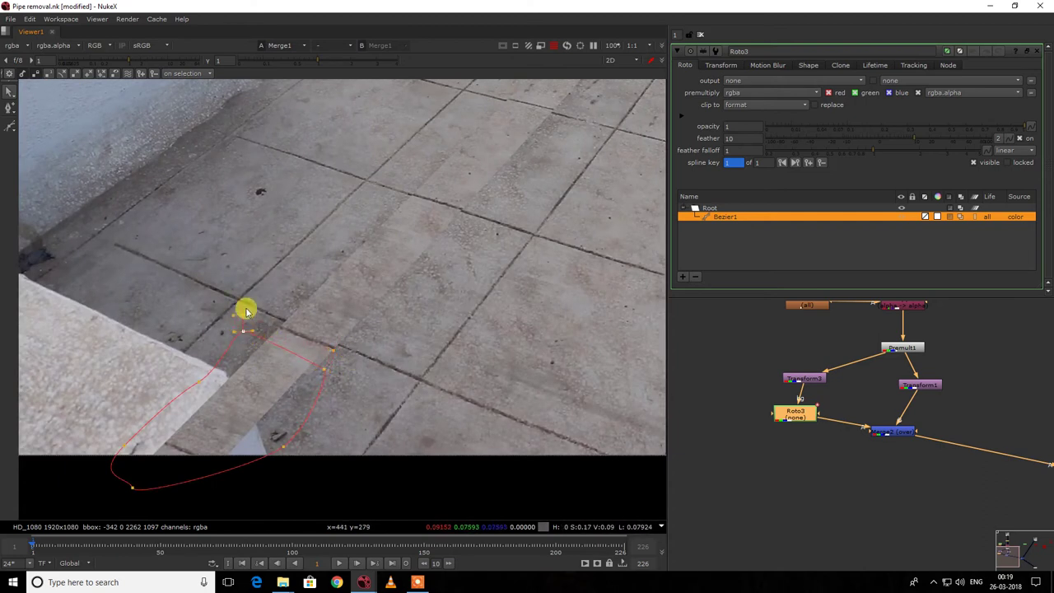
pyautogui.press('o')
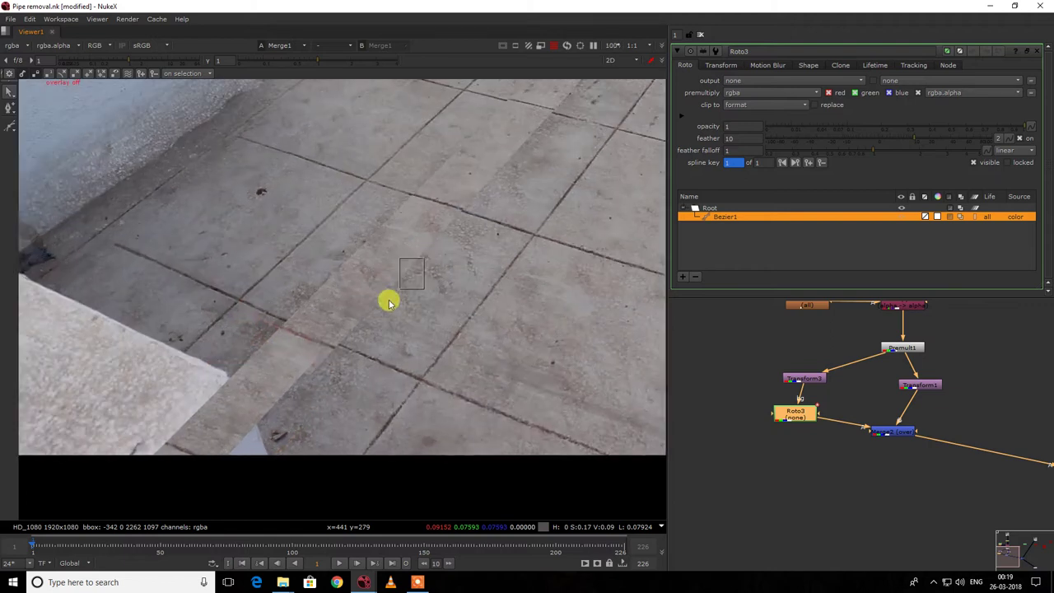
# Examine the blend between the patches and the surrounding tiles up close along the pipe's path.
pyautogui.press('-')
pyautogui.moveTo(422, 266); pyautogui.dragTo(184, 467)
pyautogui.scroll(1, 344, 284)
pyautogui.scroll(4, 345, 283)
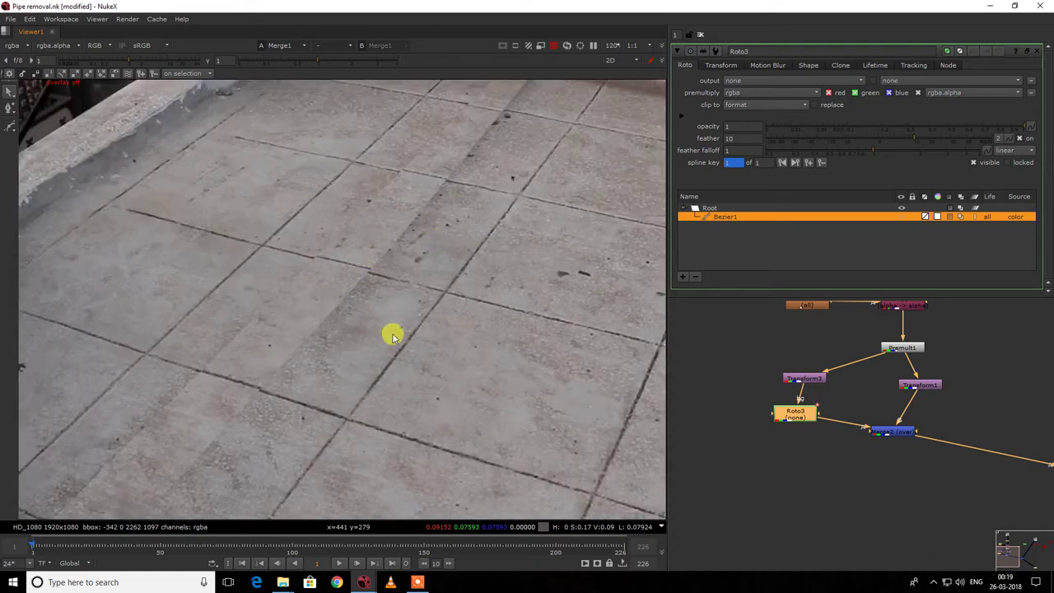
pyautogui.press('f')
# Maximize the node graph and move the patch branch's nodes away from Merge1 to make room.
pyautogui.click(800, 450)
pyautogui.press('space')
pyautogui.scroll(-5, 846, 438)
pyautogui.moveTo(812, 376); pyautogui.dragTo(562, 276, button='middle')
pyautogui.moveTo(518, 205); pyautogui.dragTo(659, 354)
pyautogui.scroll(2, 618, 338)
pyautogui.moveTo(602, 331); pyautogui.dragTo(476, 215)
# Add a GridWarp3 node fed by Merge2 and display its output in the viewer.
pyautogui.click(543, 216)
pyautogui.press('Tab')
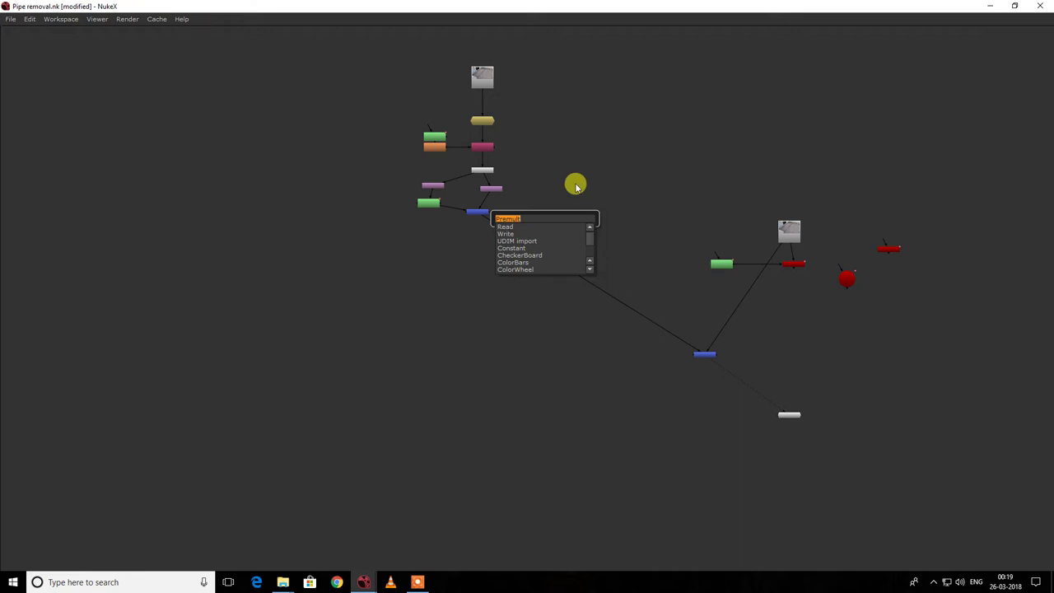
pyautogui.scroll(-2, 574, 186)
pyautogui.scroll(3, 565, 206)
pyautogui.press('Tab')
pyautogui.write('gr')
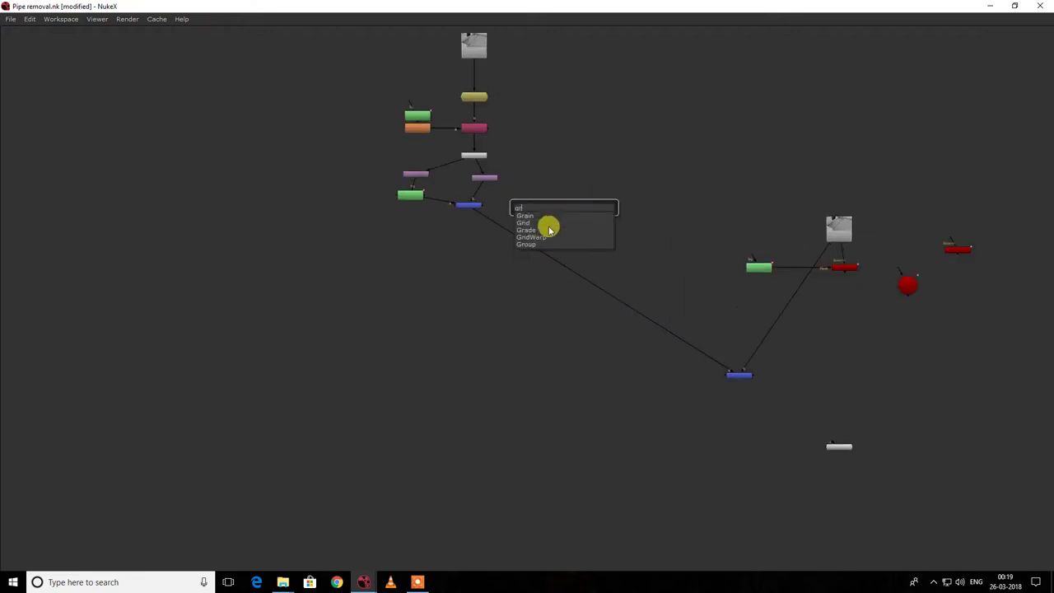
pyautogui.click(550, 231)
pyautogui.moveTo(544, 236); pyautogui.dragTo(468, 252)
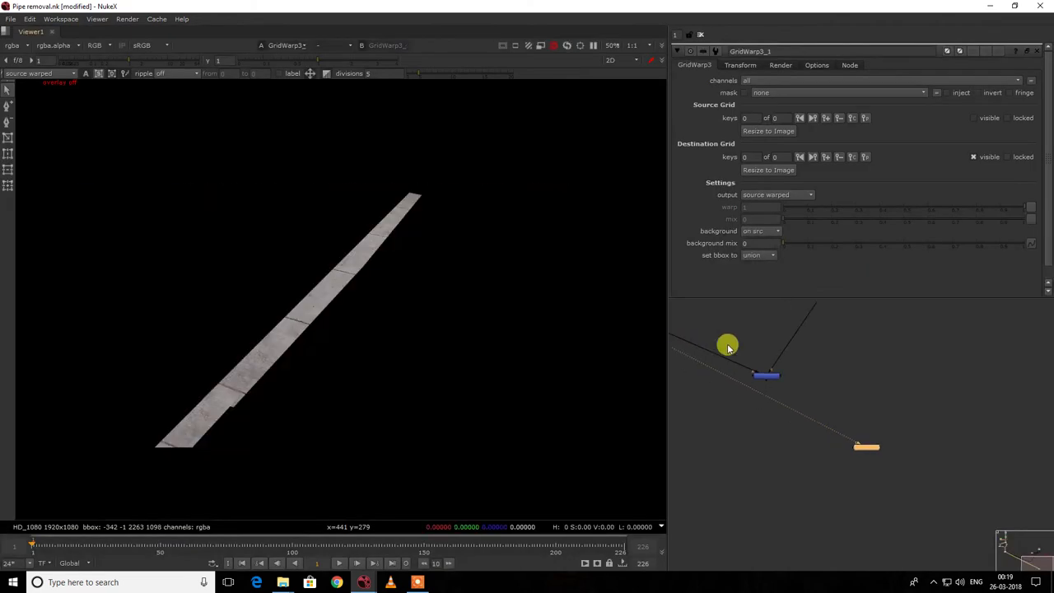
# Show the viewer overlays and draw a rectangular warp grid covering the floor strip.
pyautogui.rightClick(257, 164)
pyautogui.click(262, 170)
pyautogui.click(8, 139)
pyautogui.moveTo(153, 136); pyautogui.dragTo(428, 428)
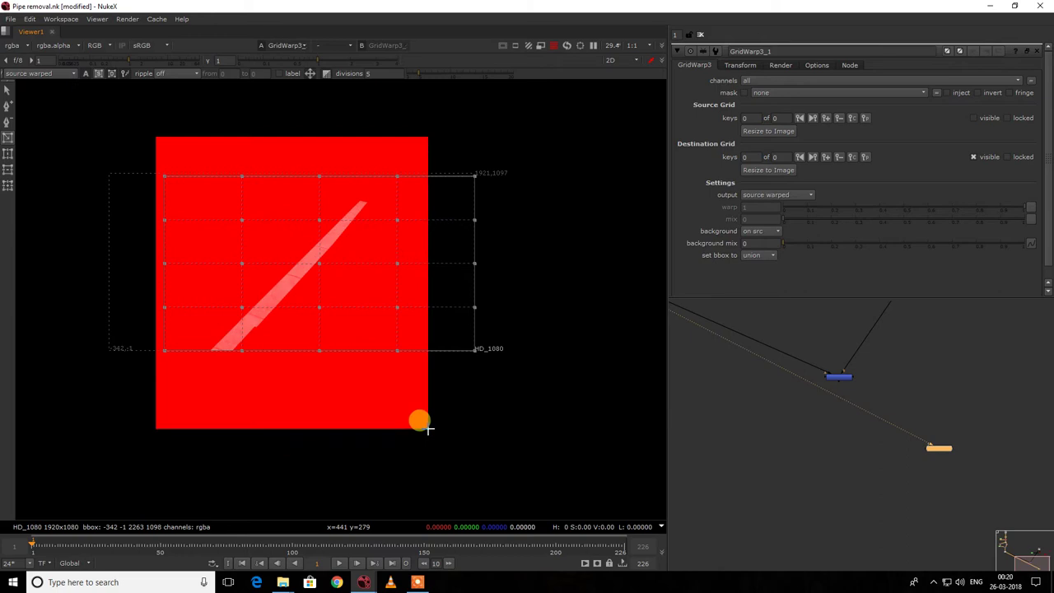
pyautogui.scroll(3, 301, 305)
# Align the warp grid with the strip by setting its source transform to rotate -39 and skew Y 0.37.
pyautogui.click(739, 65)
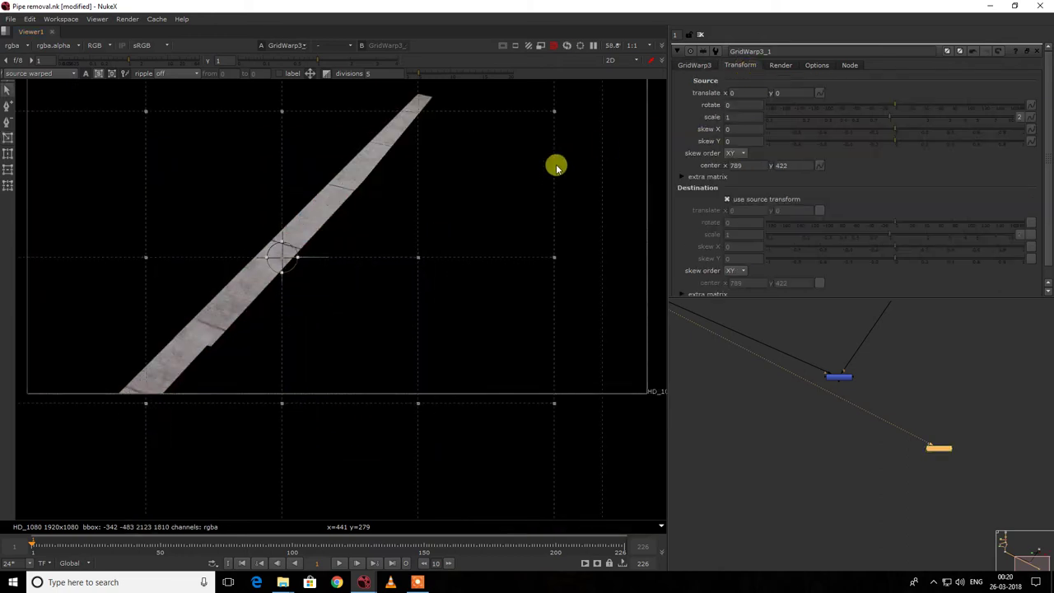
pyautogui.press('f')
pyautogui.moveTo(900, 107); pyautogui.dragTo(941, 153)
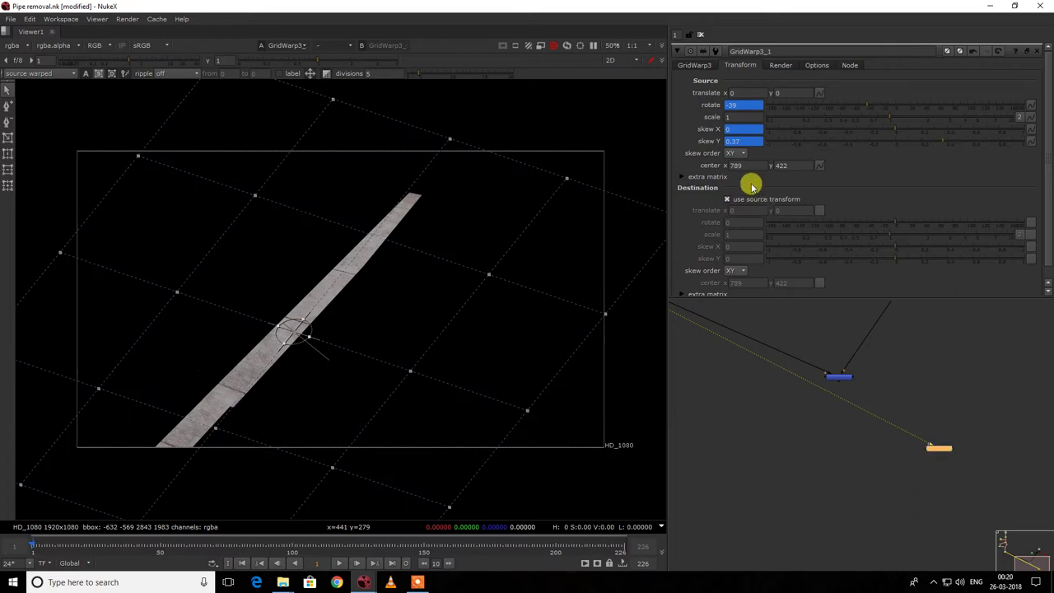
# Insert extra grid lines running across the floor strip near its tile joints.
pyautogui.click(7, 105)
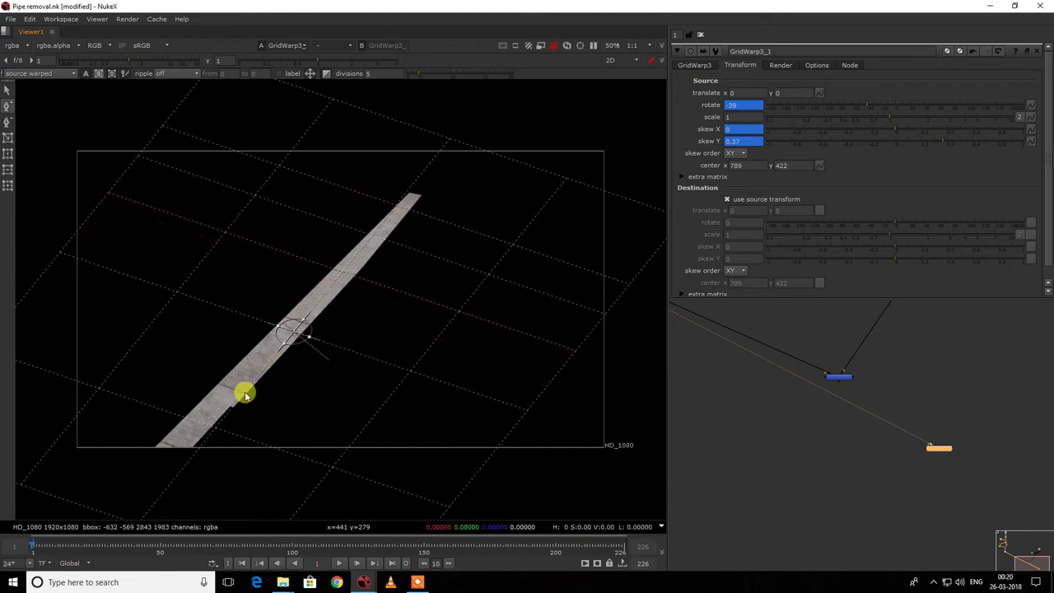
pyautogui.scroll(-1, 242, 399)
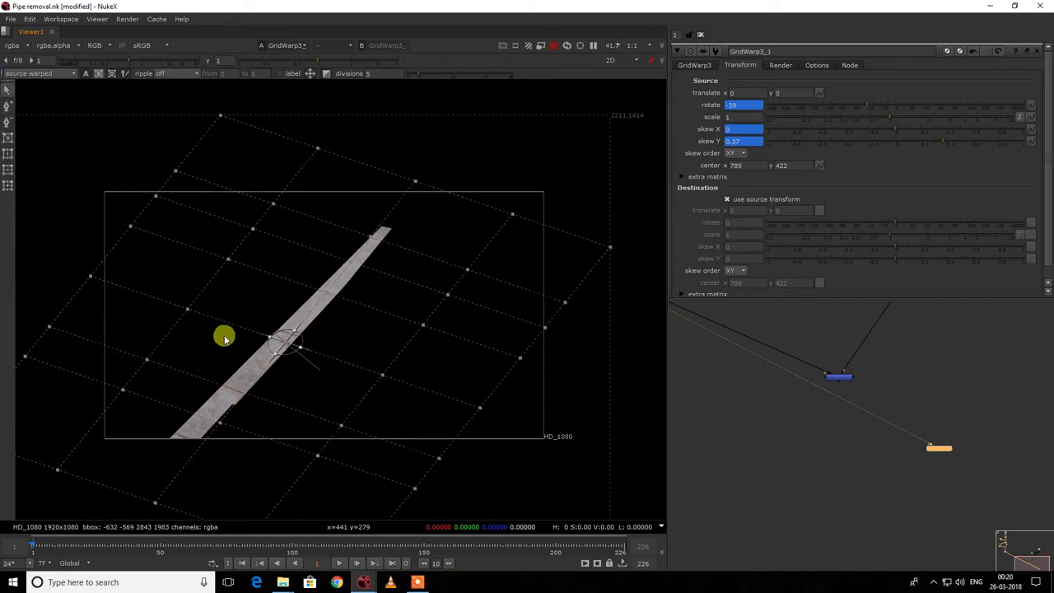
pyautogui.scroll(-2, 353, 341)
pyautogui.scroll(3, 358, 326)
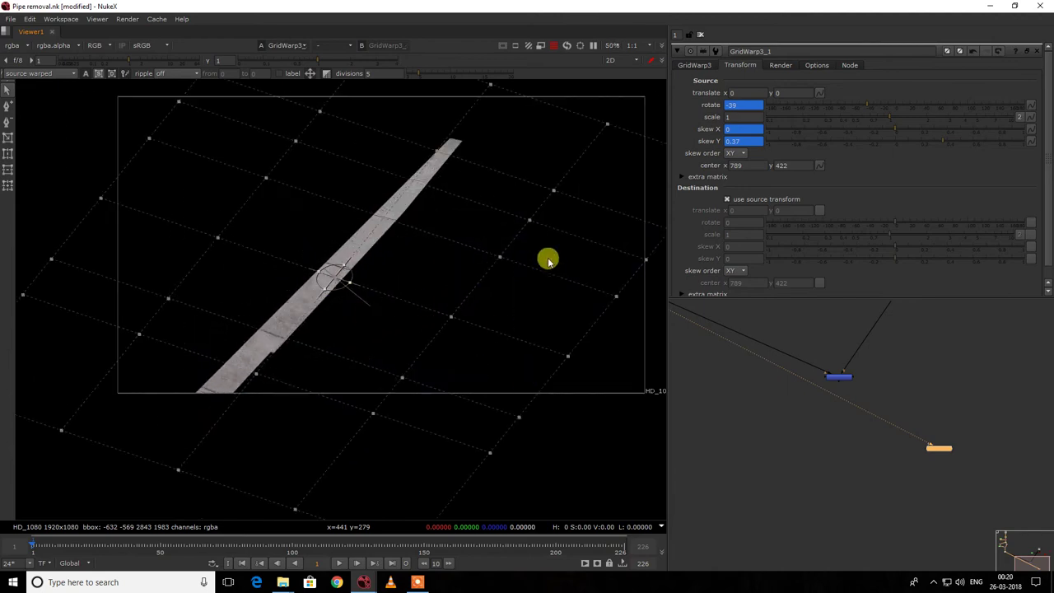
# Try removing the lengthwise grid line beside the strip and undo the removal.
pyautogui.click(8, 119)
pyautogui.click(483, 279)
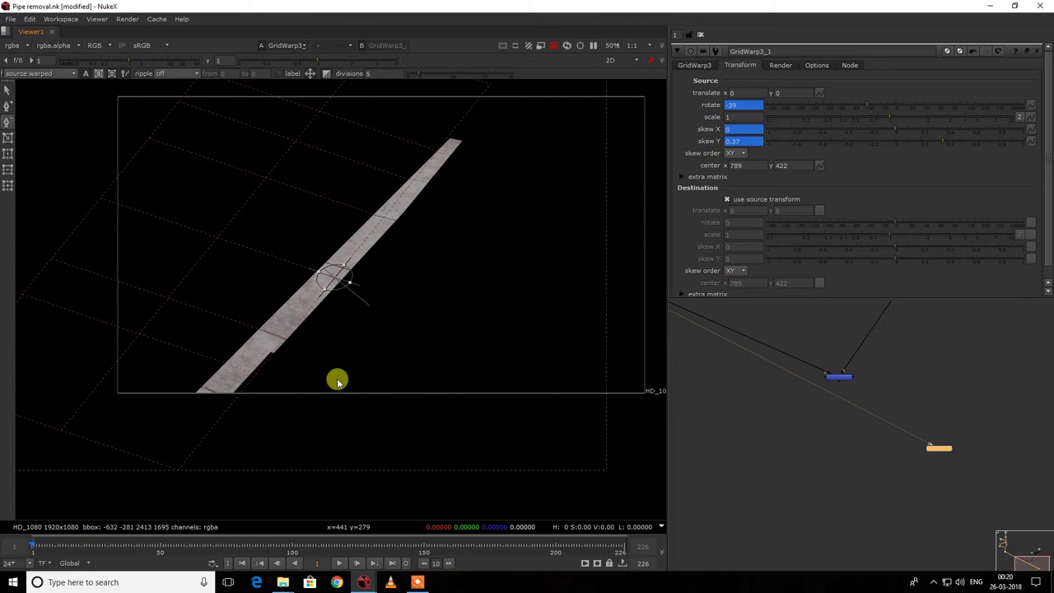
pyautogui.scroll(-2, 372, 355)
pyautogui.scroll(1, 374, 355)
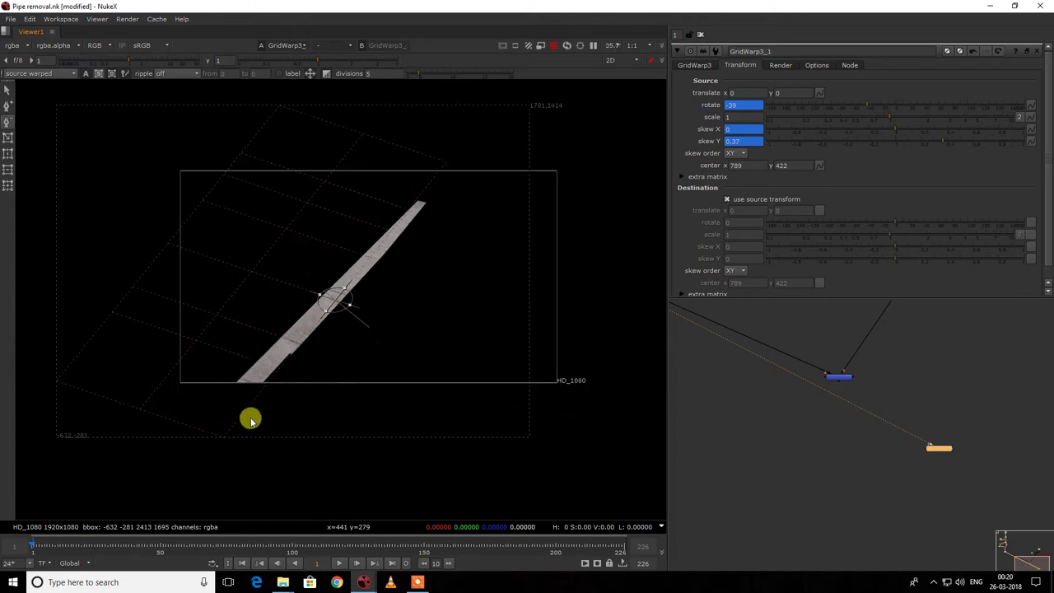
pyautogui.hotkey('ctrl', 'z')
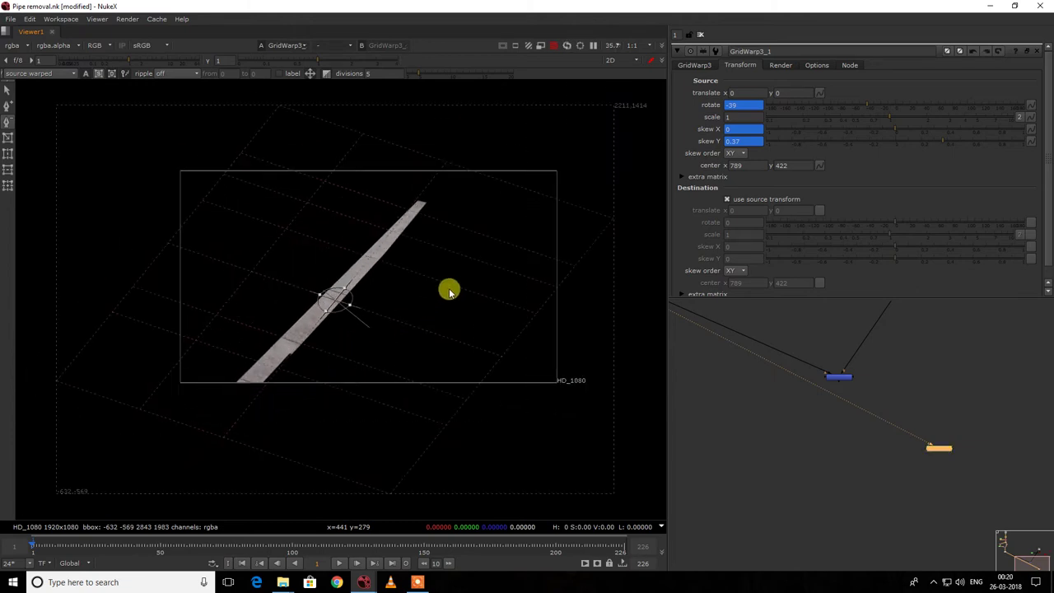
# Insert lengthwise grid lines close to both sides of the floor strip and remove the outer lines beyond them.
pyautogui.click(8, 113)
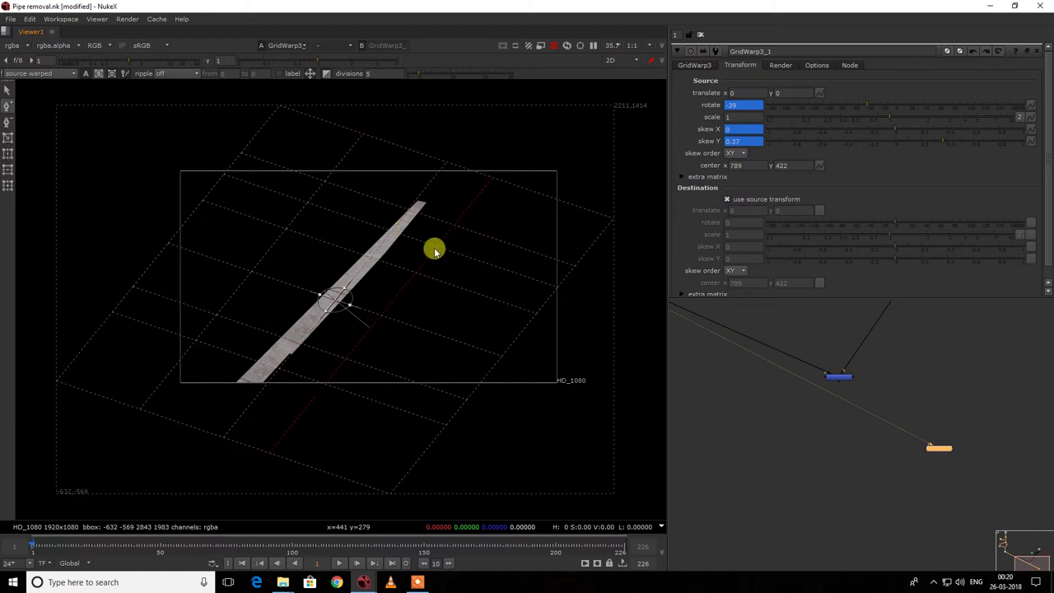
pyautogui.click(341, 216)
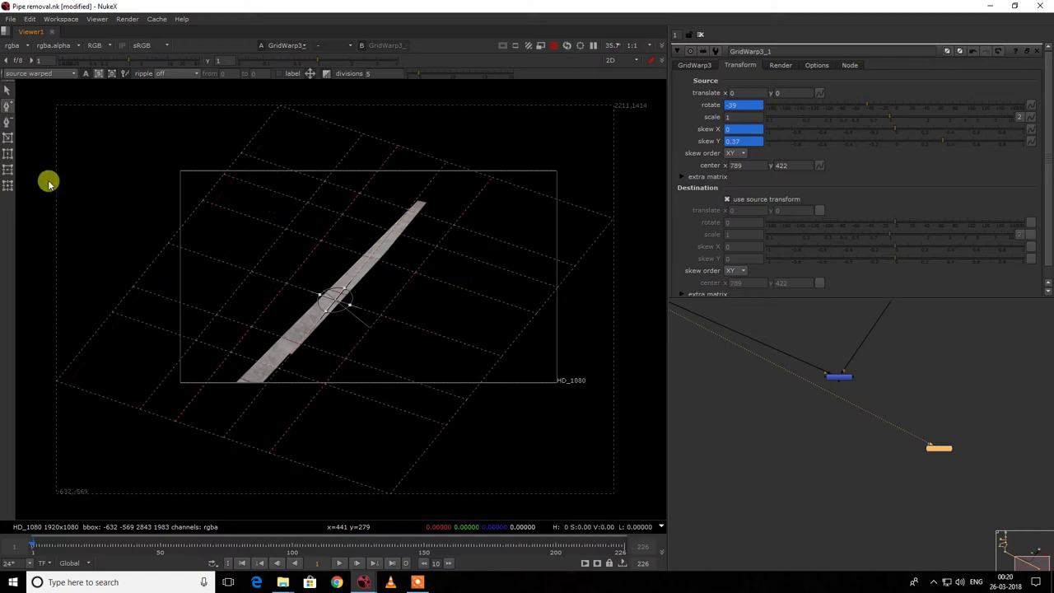
pyautogui.click(277, 238)
pyautogui.click(197, 206)
pyautogui.click(512, 342)
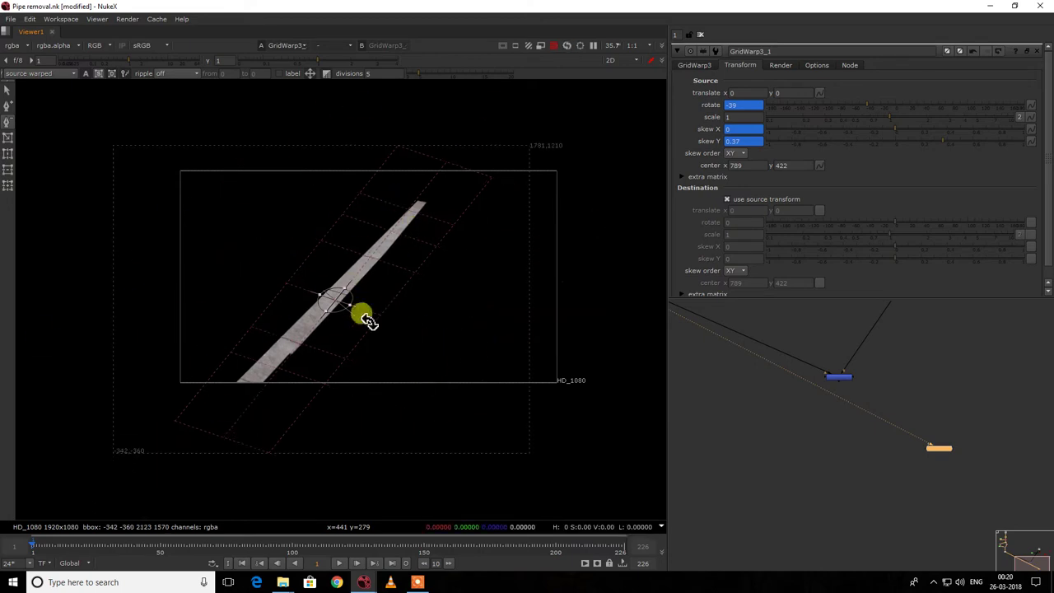
# Key the destination grid on frame 1 and display the Merge1 result with the warp grid over the floor.
pyautogui.click(694, 66)
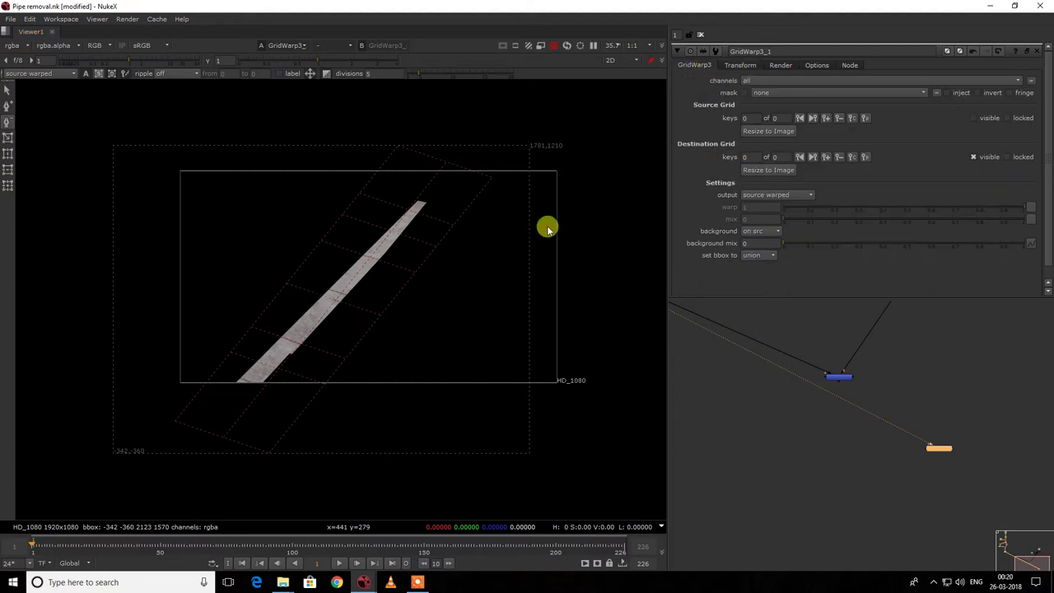
pyautogui.click(482, 337)
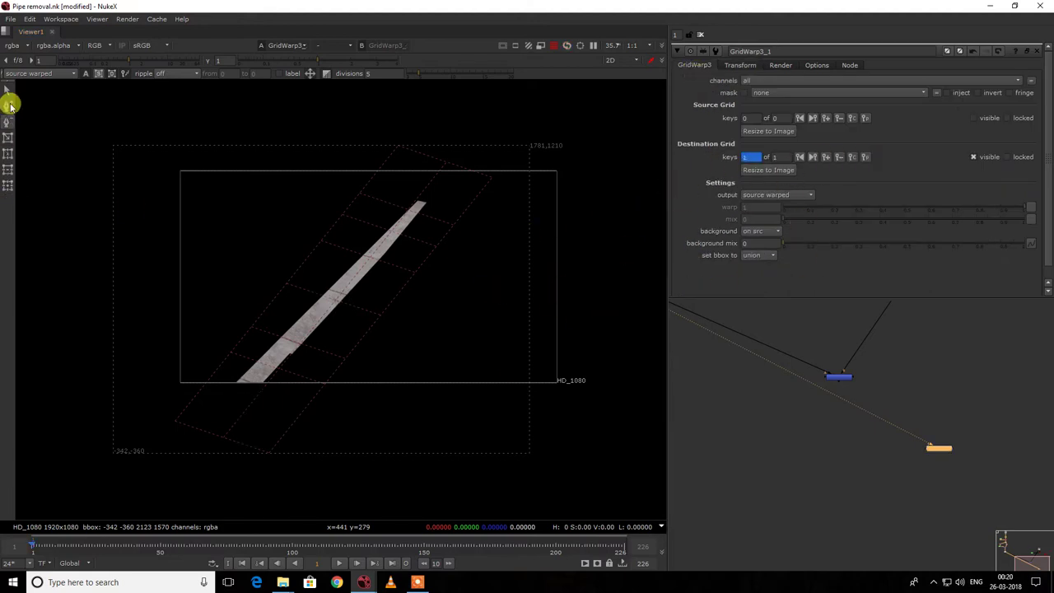
pyautogui.click(837, 378)
pyautogui.press('1')
pyautogui.scroll(2, 435, 285)
pyautogui.press('q')
pyautogui.scroll(1, 384, 261)
pyautogui.scroll(5, 334, 247)
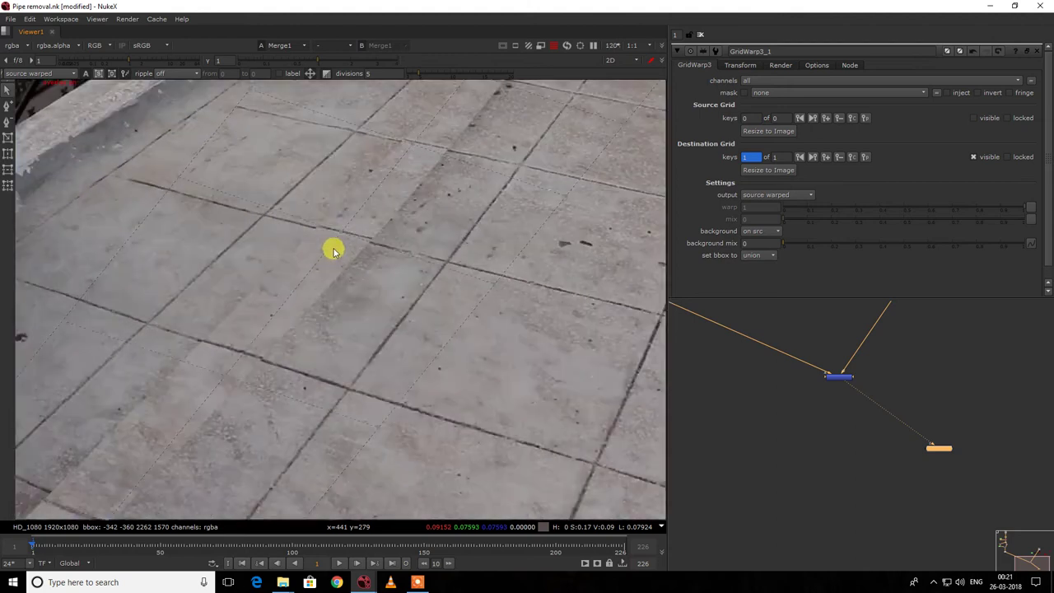
# Nudge the row of destination grid points crossing mid-strip down so the patch's tile joint meets the floor's joint.
pyautogui.moveTo(144, 156); pyautogui.dragTo(494, 317)
pyautogui.press('Down')
pyautogui.press('Down')
pyautogui.press('Down')
pyautogui.press('Down')
pyautogui.press('Down')
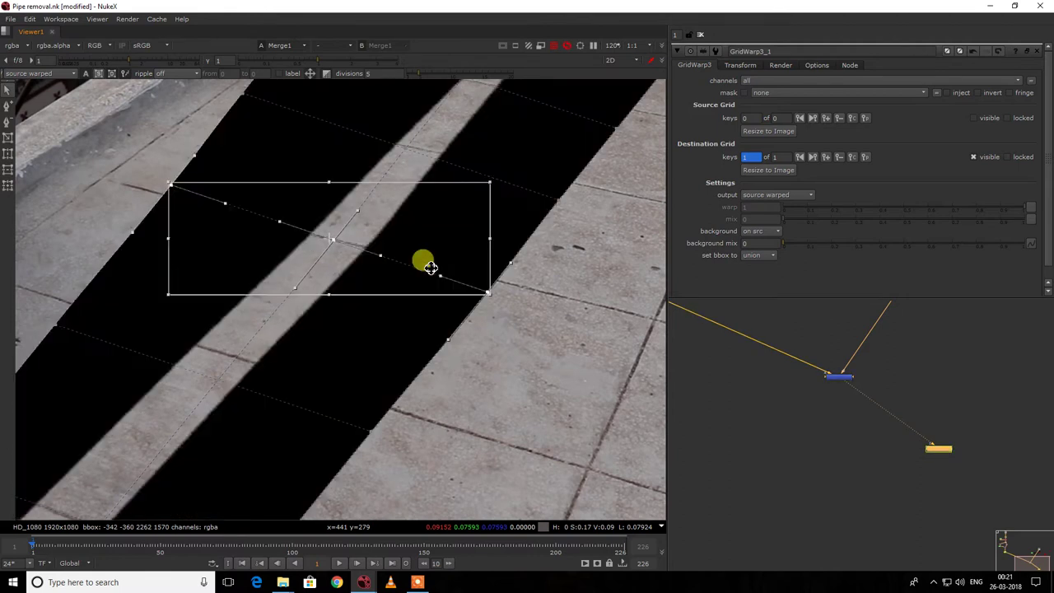
pyautogui.click(508, 313)
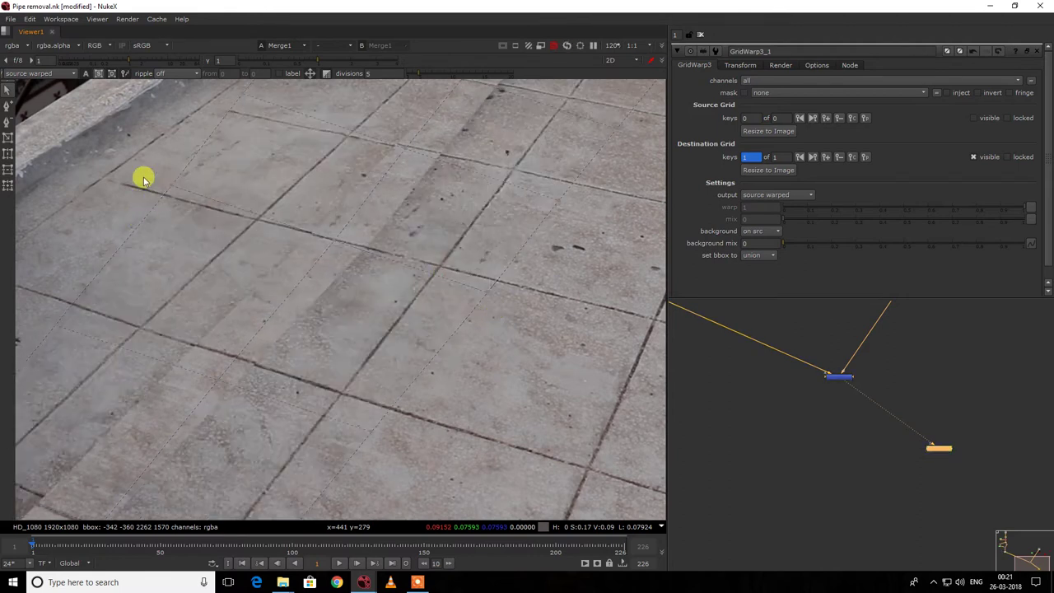
# Adjust the tangent handles of the centre grid point on the mid-strip joint and check the match without overlays.
pyautogui.click(334, 239)
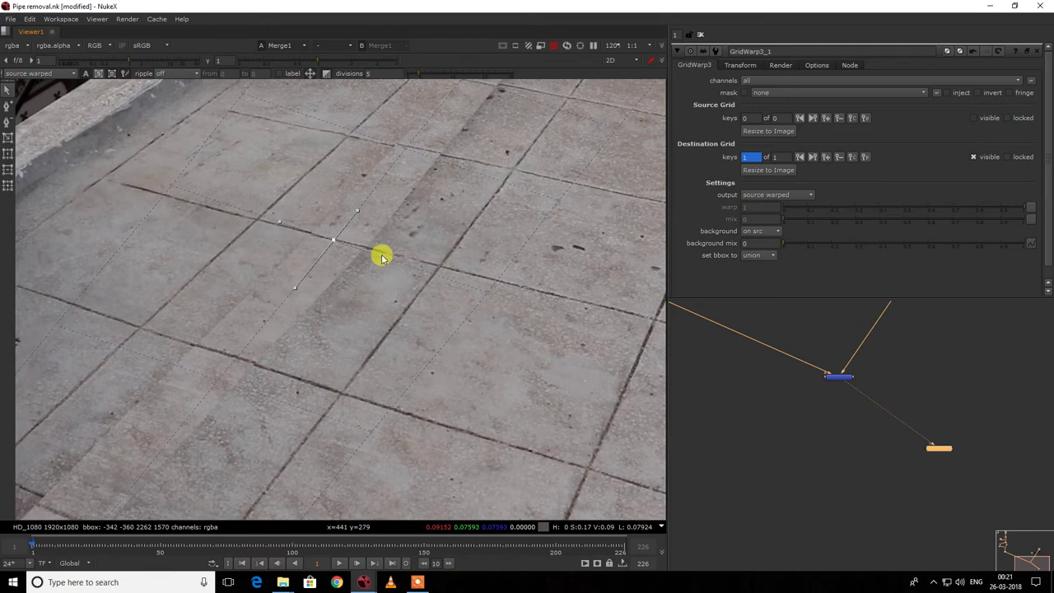
pyautogui.moveTo(381, 255); pyautogui.dragTo(381, 259)
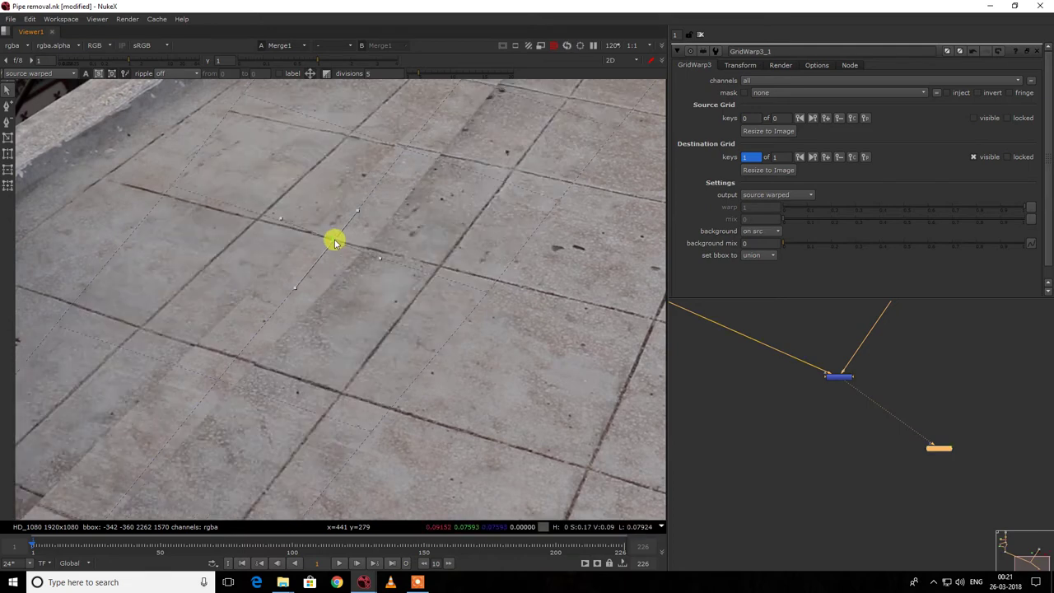
pyautogui.rightClick(437, 206)
pyautogui.click(445, 201)
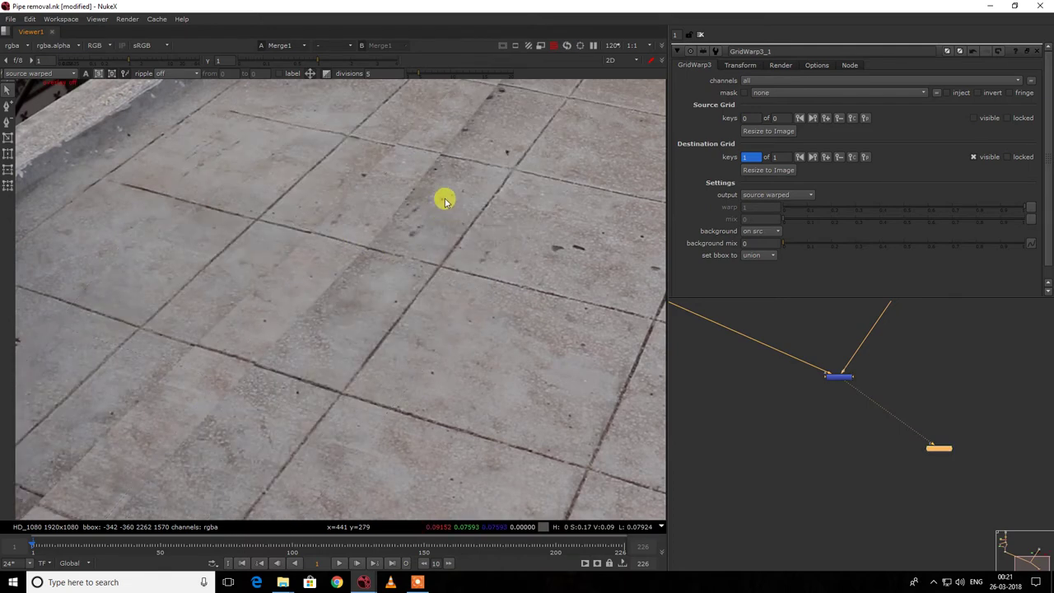
# Shift the centre grid points on the joints farther up the strip to line up with the surrounding tile joints.
pyautogui.moveTo(445, 201); pyautogui.dragTo(415, 252, button='middle')
pyautogui.rightClick(430, 179)
pyautogui.click(430, 179)
pyautogui.moveTo(332, 171); pyautogui.dragTo(379, 202)
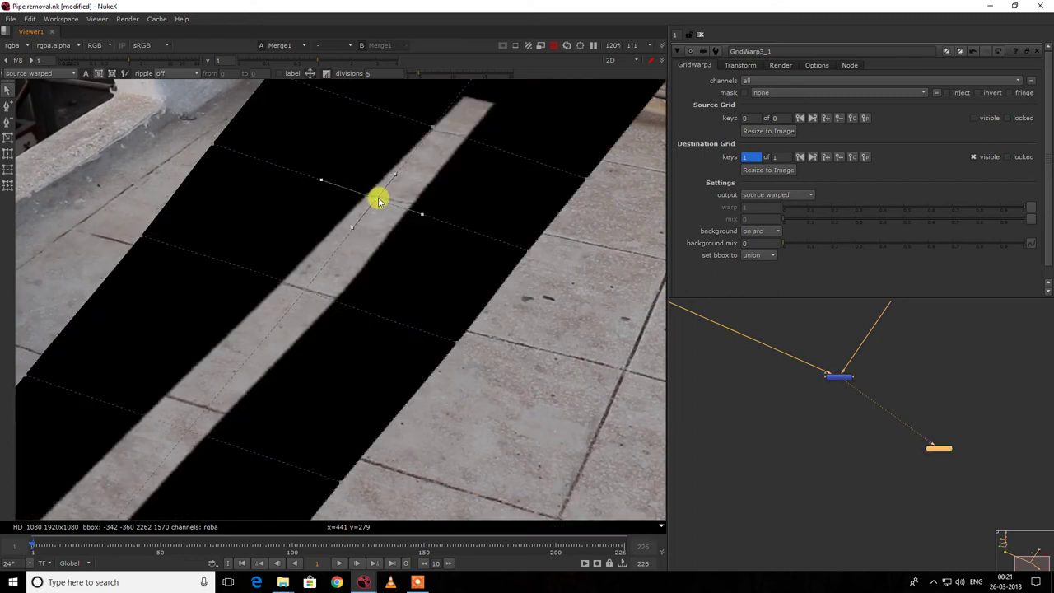
pyautogui.moveTo(437, 182); pyautogui.dragTo(339, 230)
pyautogui.press('KP_2')
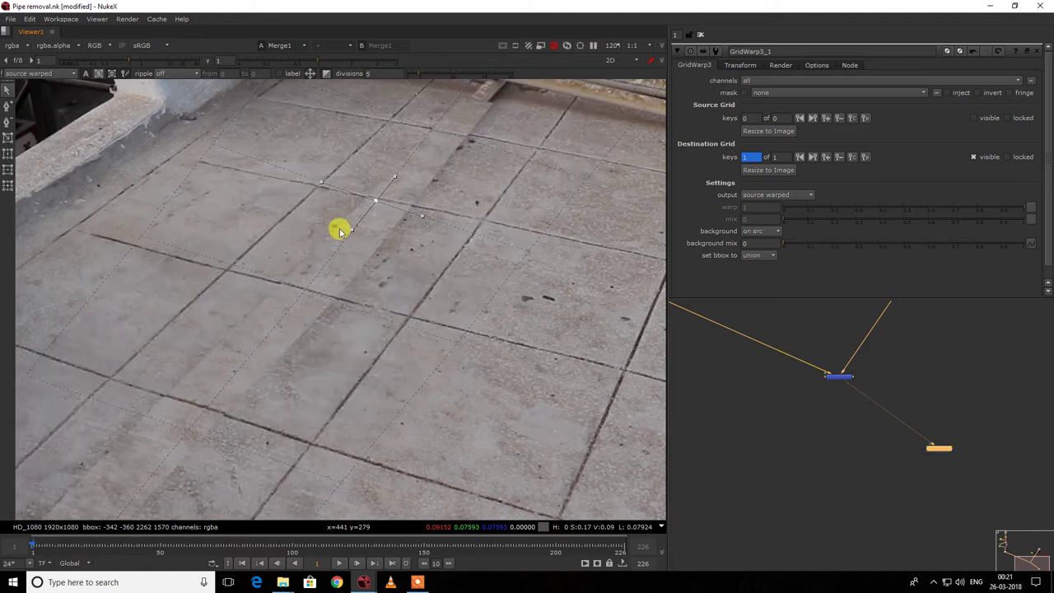
pyautogui.scroll(3, 372, 211)
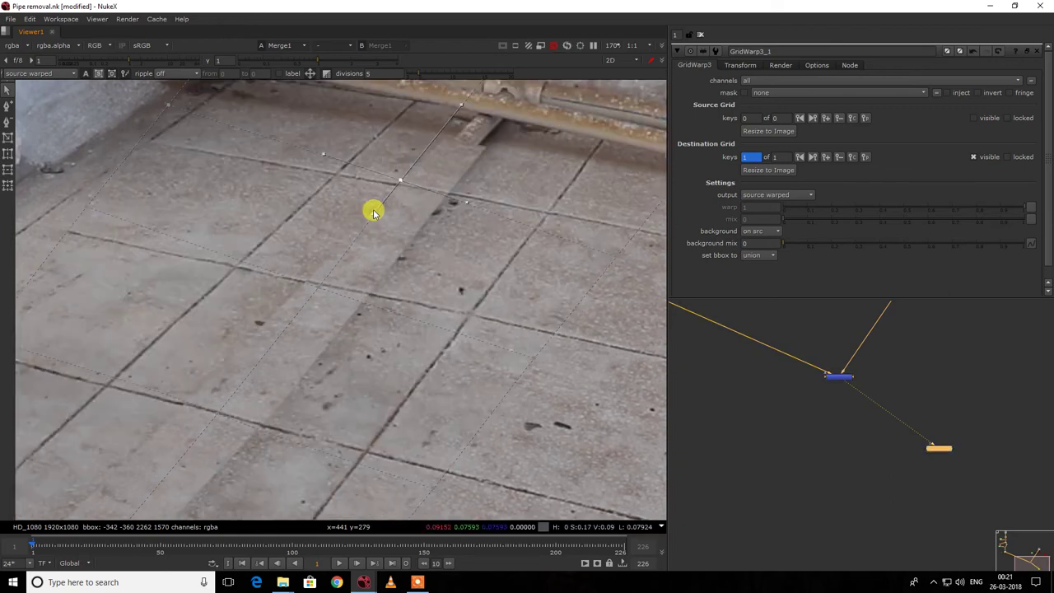
# Nudge the grid points on the tile joint near the white ledge upward to match the floor's joint.
pyautogui.scroll(-6, 489, 252)
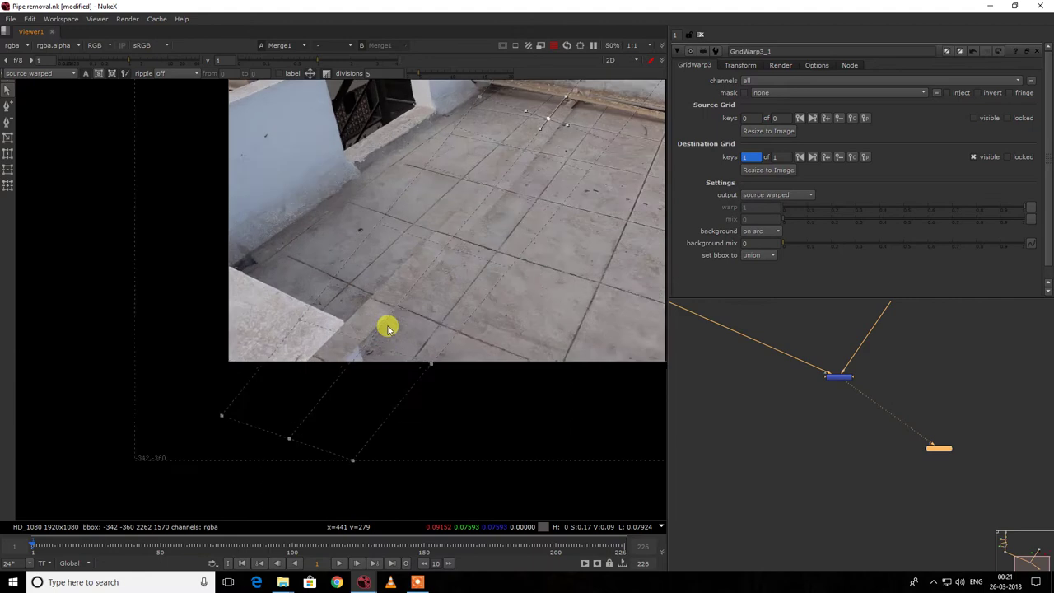
pyautogui.scroll(5, 387, 327)
pyautogui.click(392, 305)
pyautogui.press('Up')
pyautogui.press('Up')
pyautogui.press('Up')
pyautogui.press('Up')
pyautogui.press('Up')
pyautogui.moveTo(223, 195); pyautogui.dragTo(272, 245)
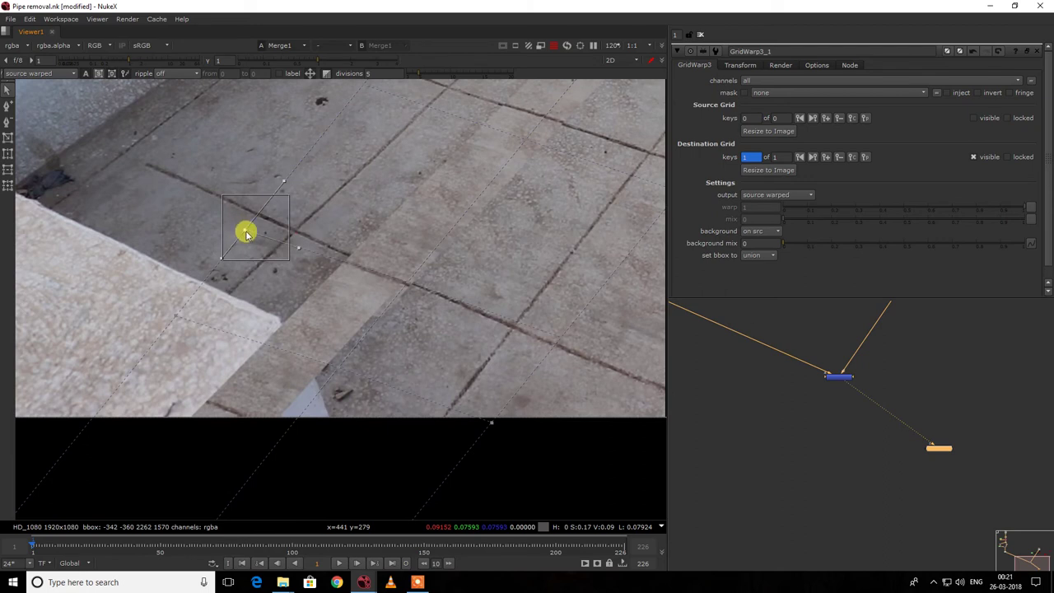
# Fine-tune the grid points and handles along the joint near the ledge and check the result without overlays.
pyautogui.scroll(-3, 252, 229)
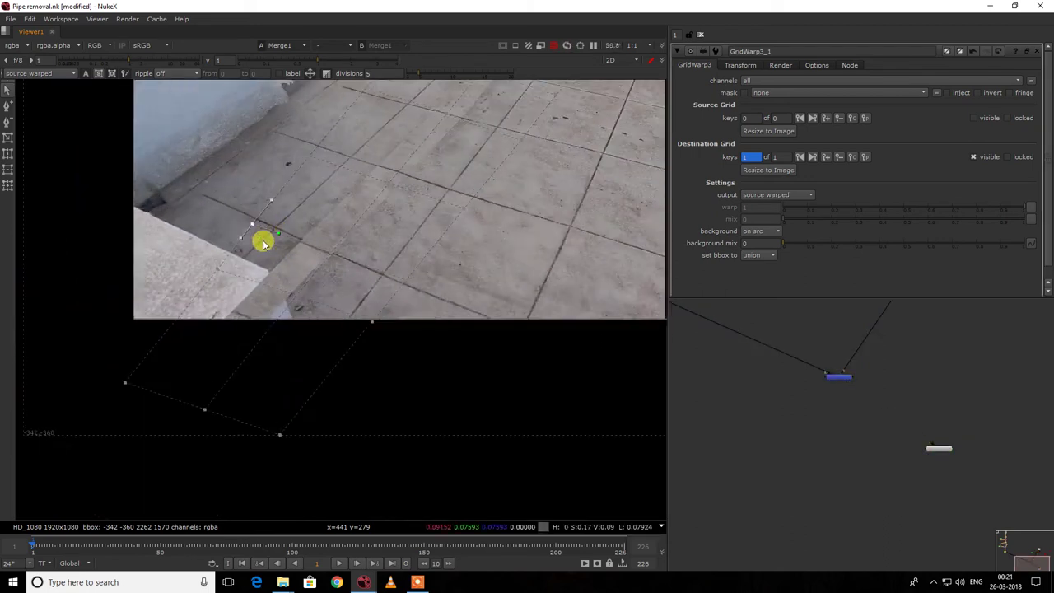
pyautogui.scroll(2, 276, 232)
pyautogui.moveTo(236, 216); pyautogui.dragTo(239, 210)
pyautogui.moveTo(365, 265); pyautogui.dragTo(371, 263)
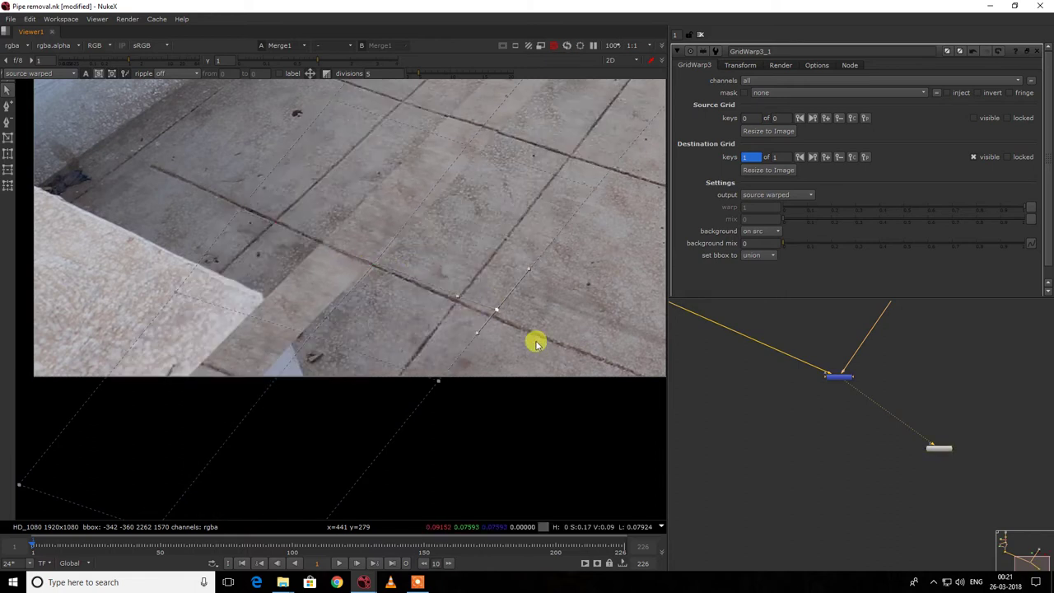
pyautogui.scroll(-3, 456, 247)
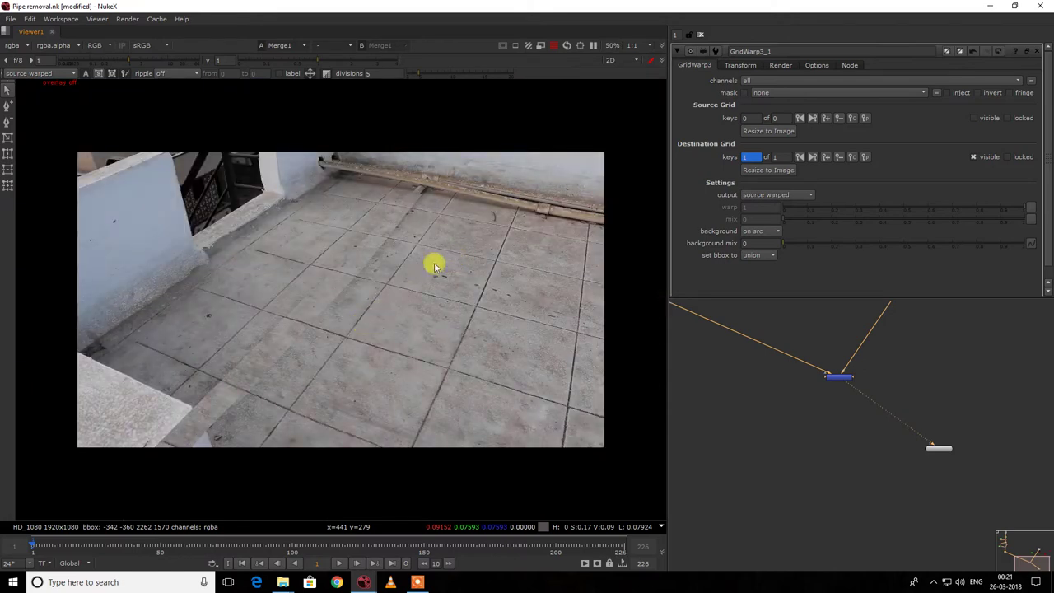
# Soften the strip's roto matte by setting the Blur1 size to 12 after trying 10 and 20.
pyautogui.scroll(-5, 769, 363)
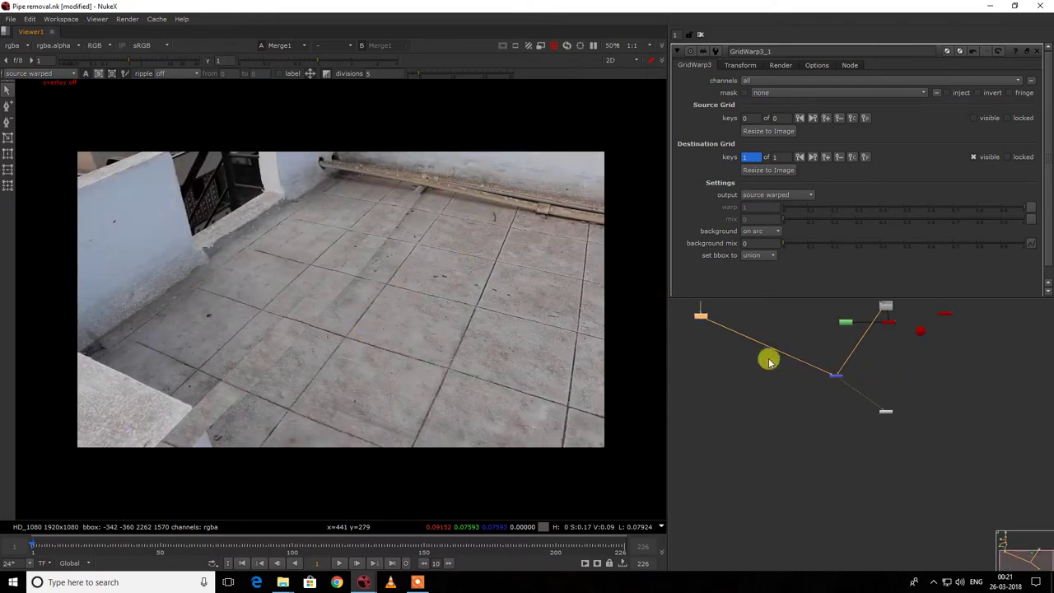
pyautogui.click(798, 366)
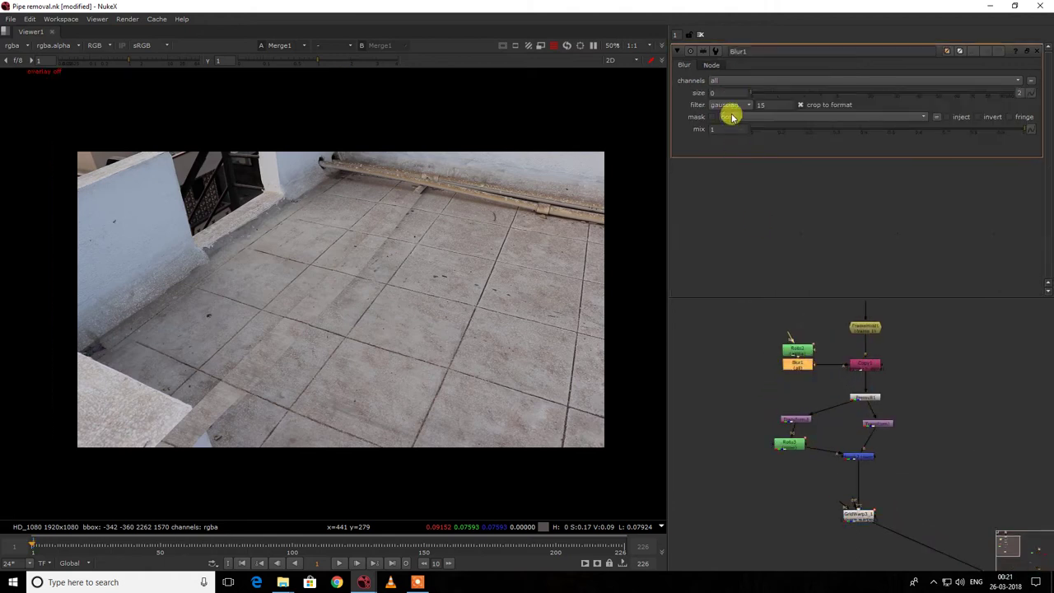
pyautogui.write('10')
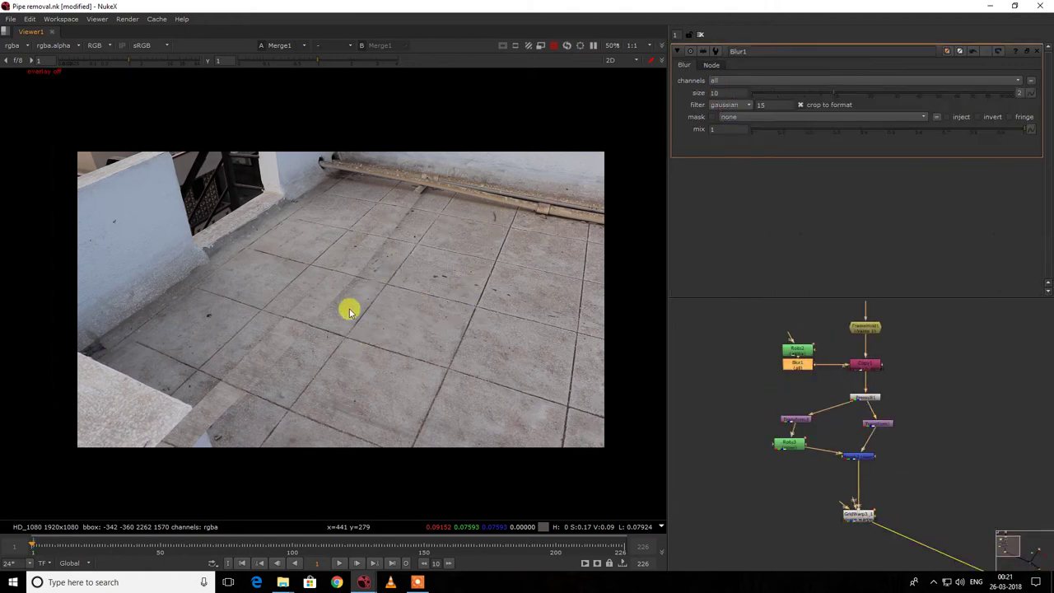
pyautogui.scroll(5, 377, 248)
pyautogui.scroll(-5, 378, 264)
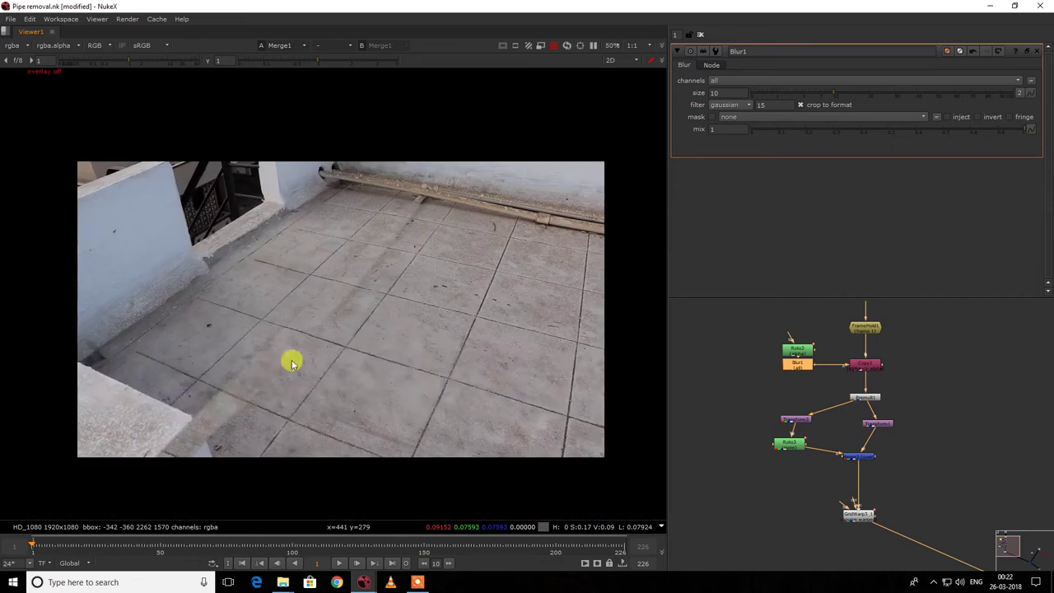
pyautogui.scroll(3, 349, 316)
pyautogui.write('20')
pyautogui.scroll(-4, 559, 169)
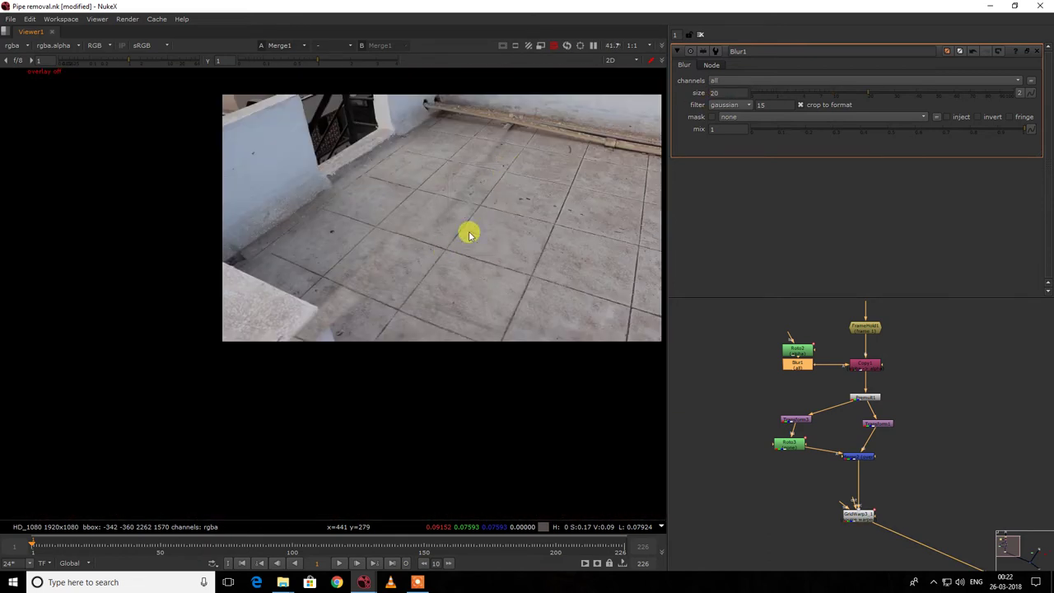
pyautogui.click(718, 91)
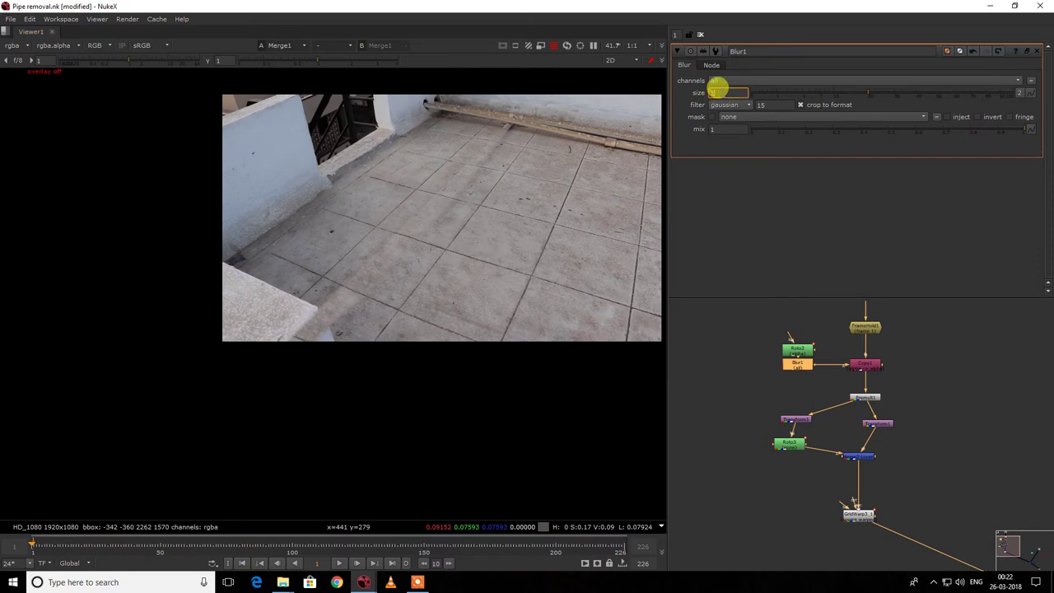
pyautogui.press('Return')
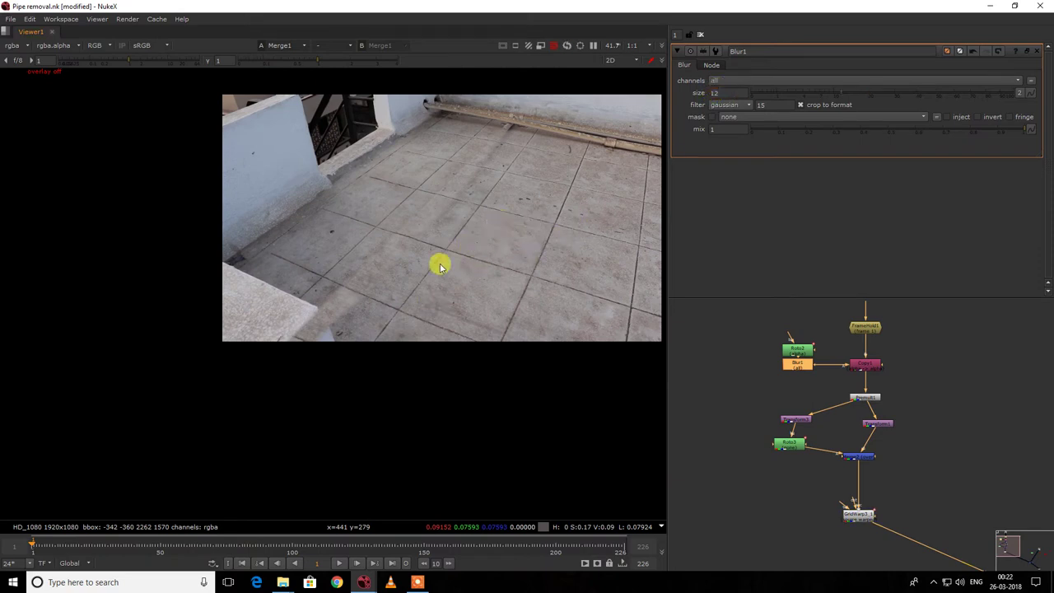
# Export a Scene from the CameraTracker1 node.
pyautogui.scroll(-1, 861, 468)
pyautogui.moveTo(861, 467); pyautogui.dragTo(811, 430, button='middle')
pyautogui.scroll(2, 822, 418)
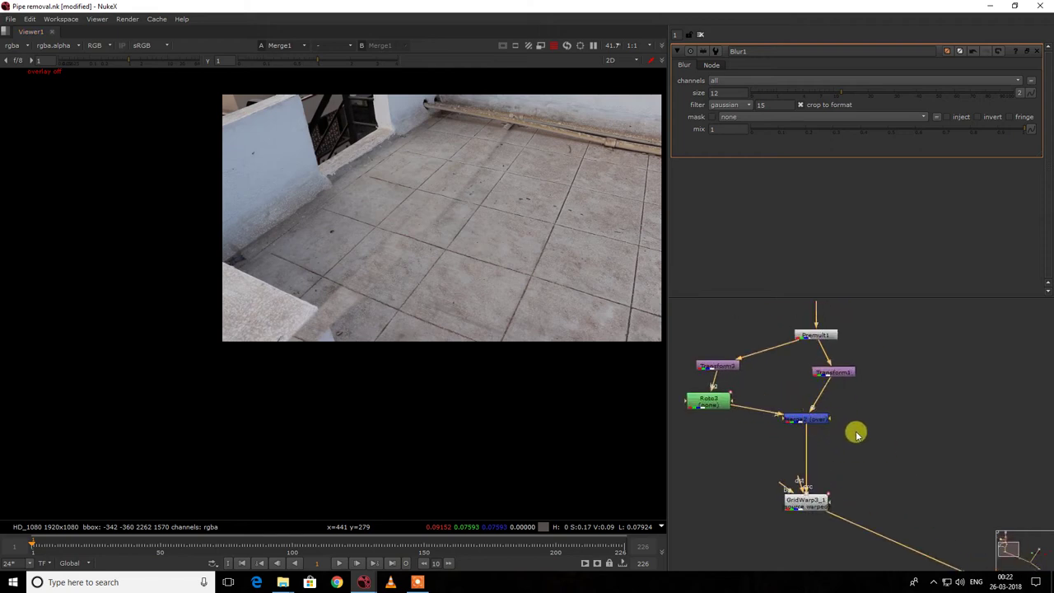
pyautogui.press('f')
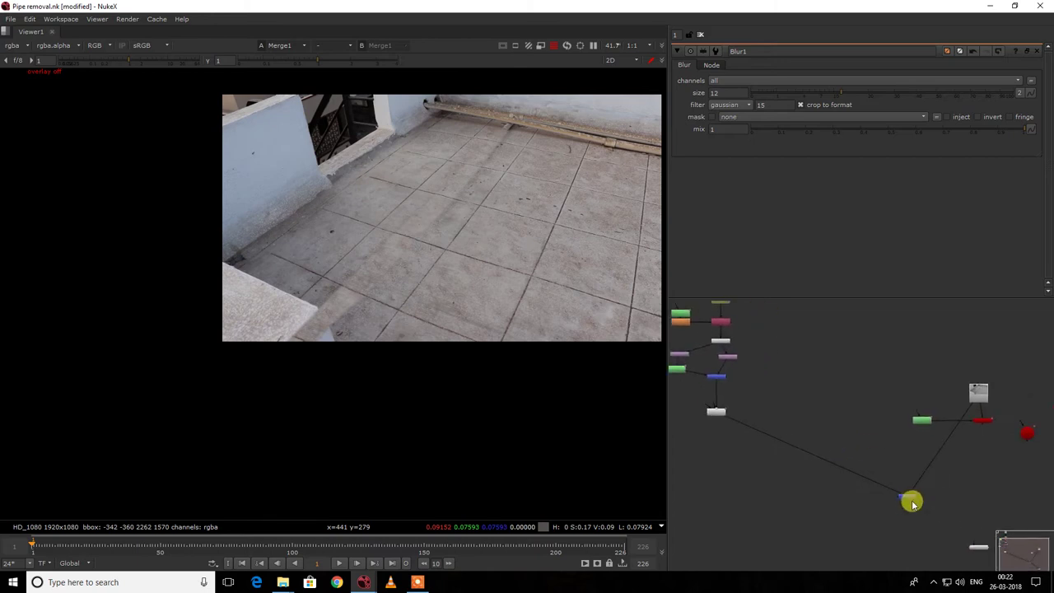
pyautogui.scroll(5, 969, 437)
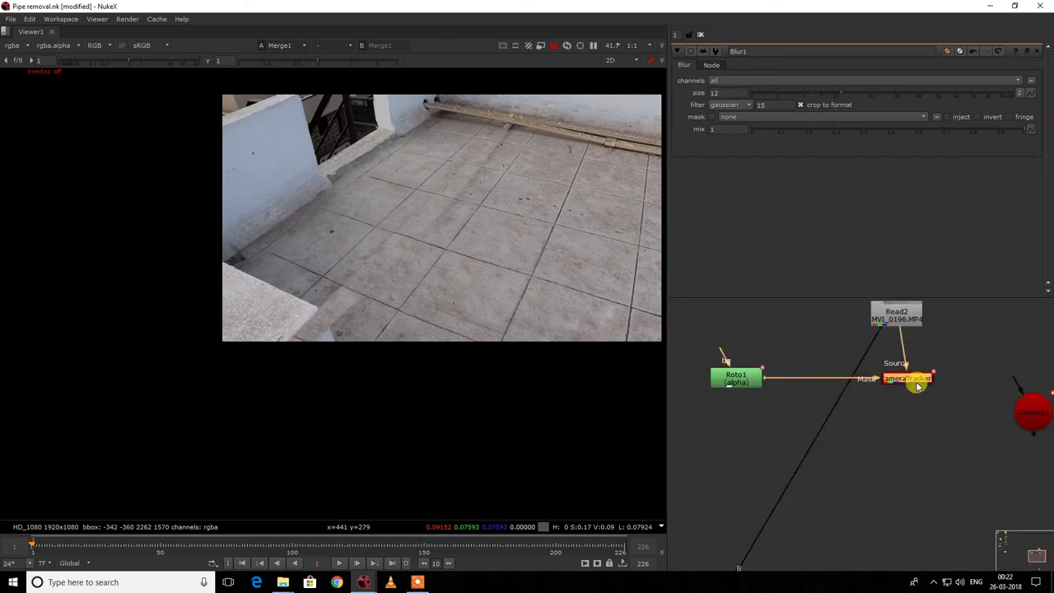
pyautogui.doubleClick(897, 375)
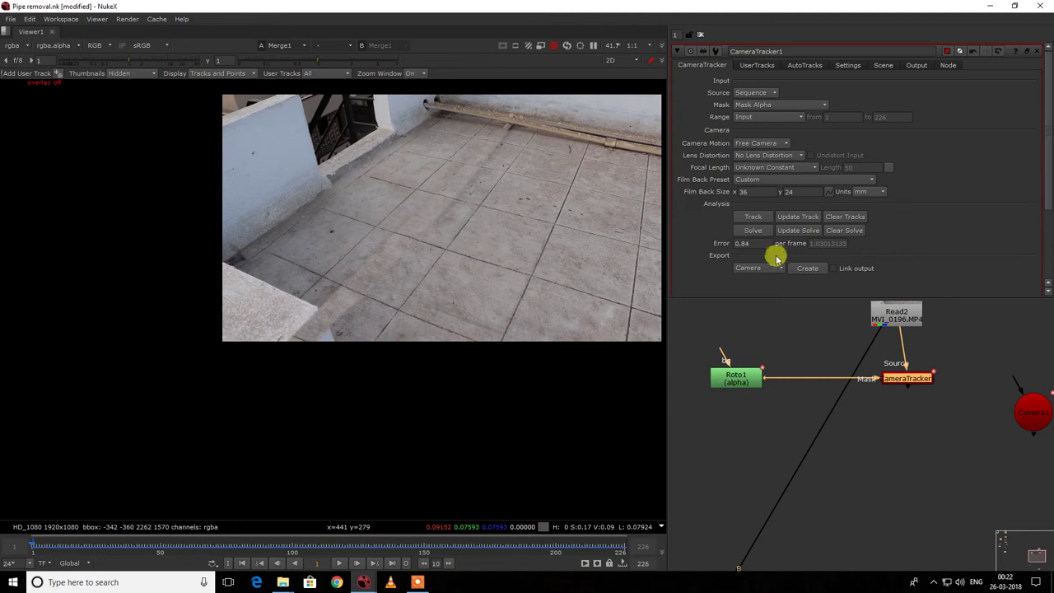
pyautogui.click(773, 277)
pyautogui.click(756, 303)
pyautogui.click(805, 270)
pyautogui.scroll(-4, 865, 420)
pyautogui.scroll(2, 882, 414)
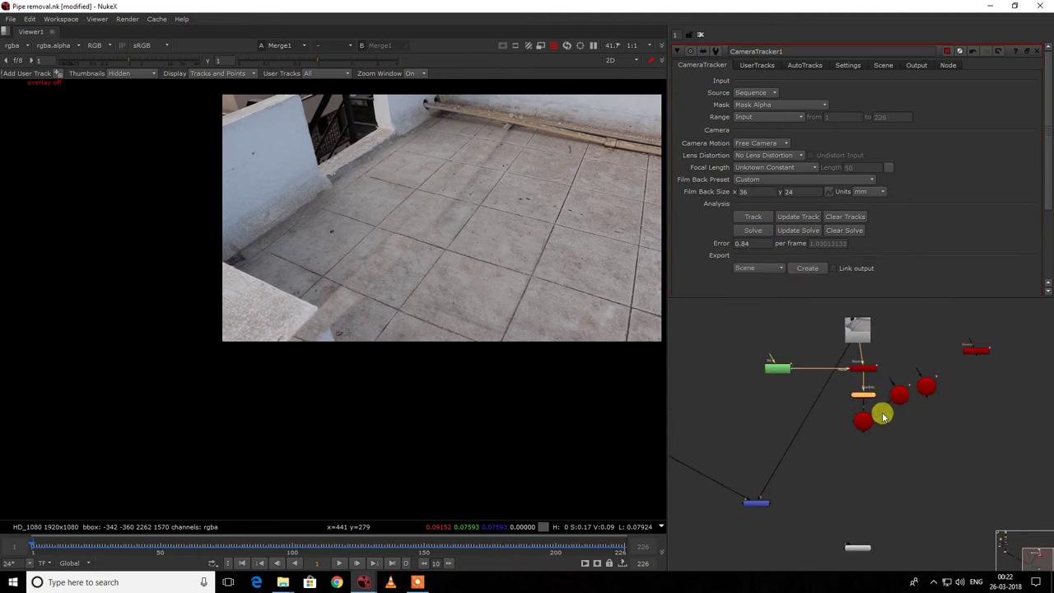
# Show the CameraTracker node's output in the viewer.
pyautogui.press('Tab')
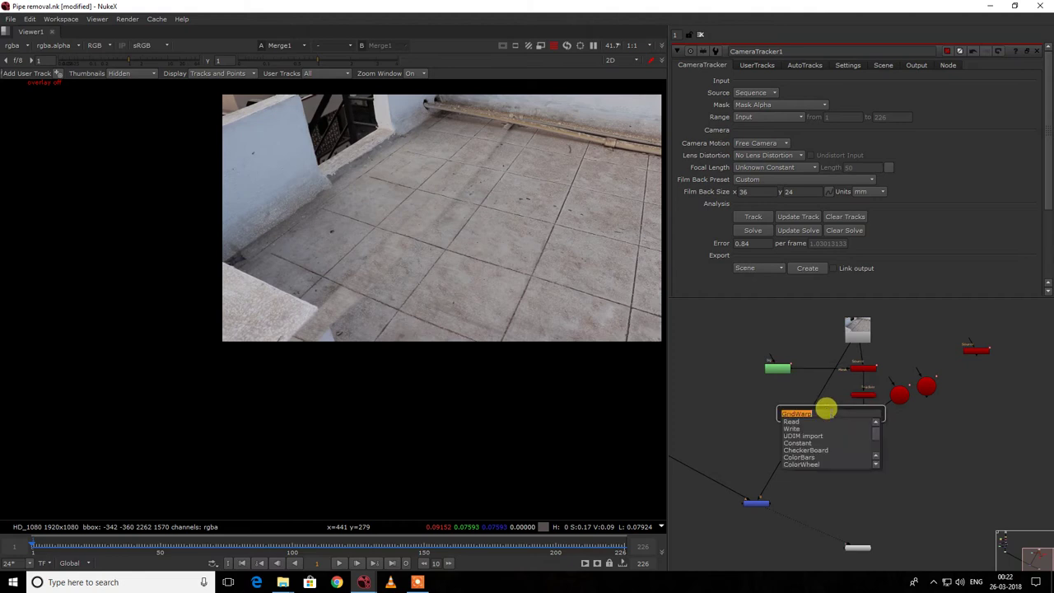
pyautogui.click(861, 373)
pyautogui.click(864, 370)
pyautogui.click(865, 370)
pyautogui.press('1')
# Add a Card node, connect it to the exported scene and show it in the 3D viewer.
pyautogui.click(843, 416)
pyautogui.press('Tab')
pyautogui.write('car')
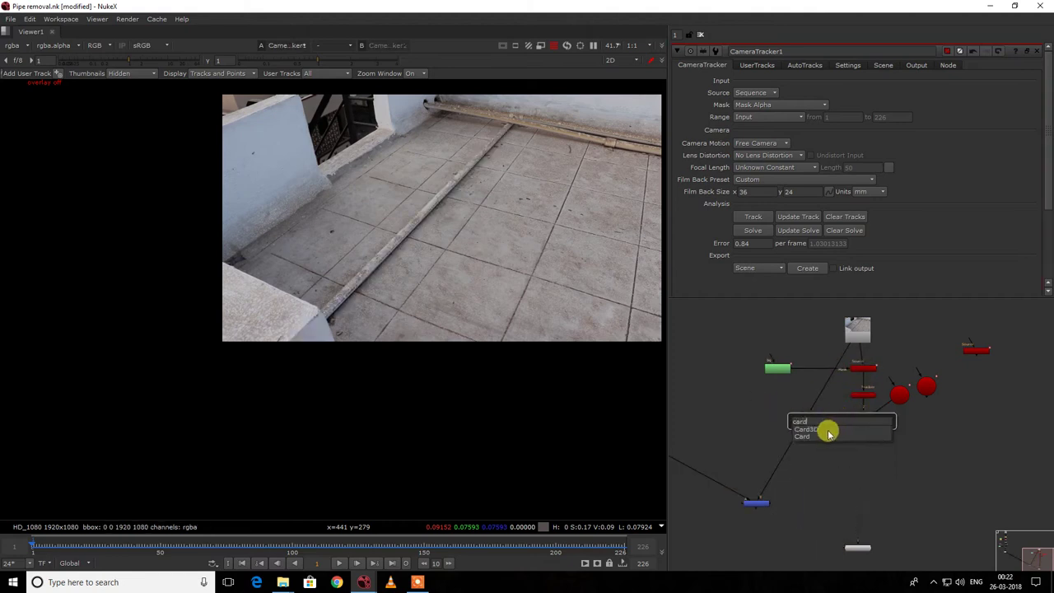
pyautogui.click(829, 436)
pyautogui.moveTo(832, 428); pyautogui.dragTo(810, 430)
pyautogui.press('1')
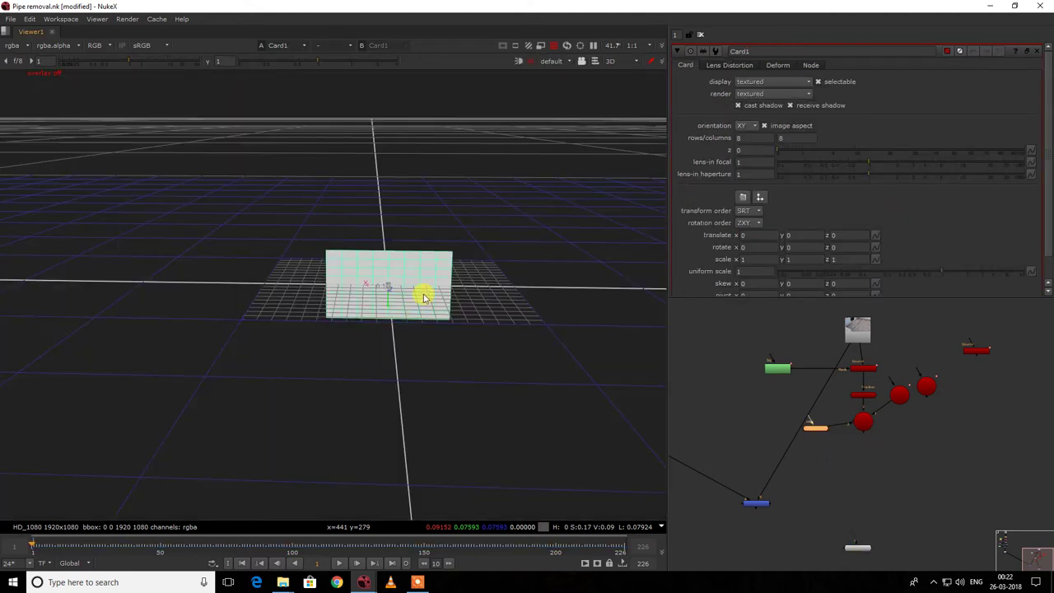
# Lay the card flat by setting its X rotation to 90 and enlarge it with a uniform scale of 5.
pyautogui.click(754, 246)
pyautogui.write('9')
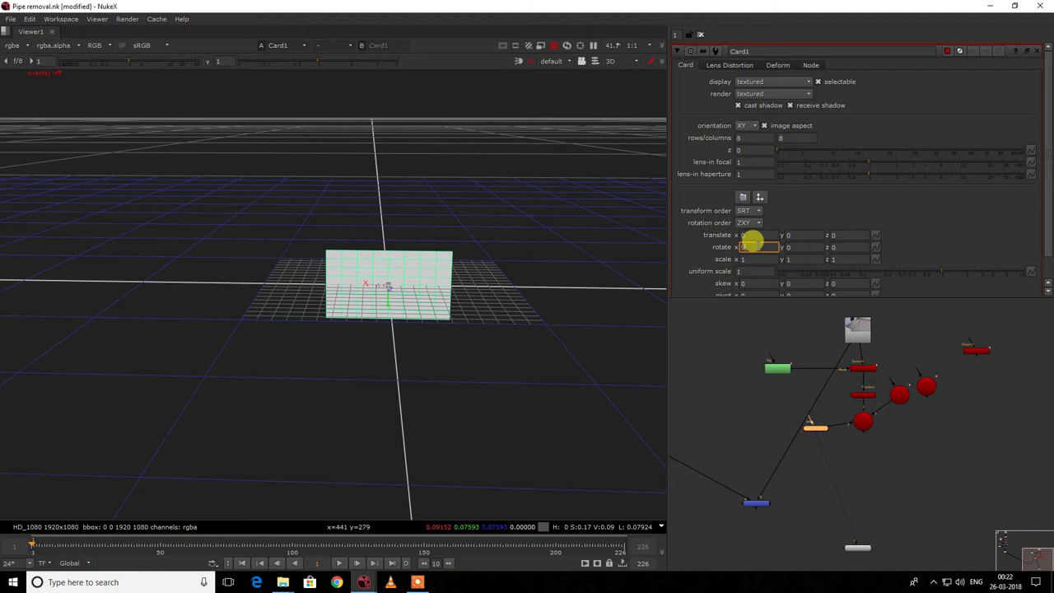
pyautogui.write('0')
pyautogui.press('Return')
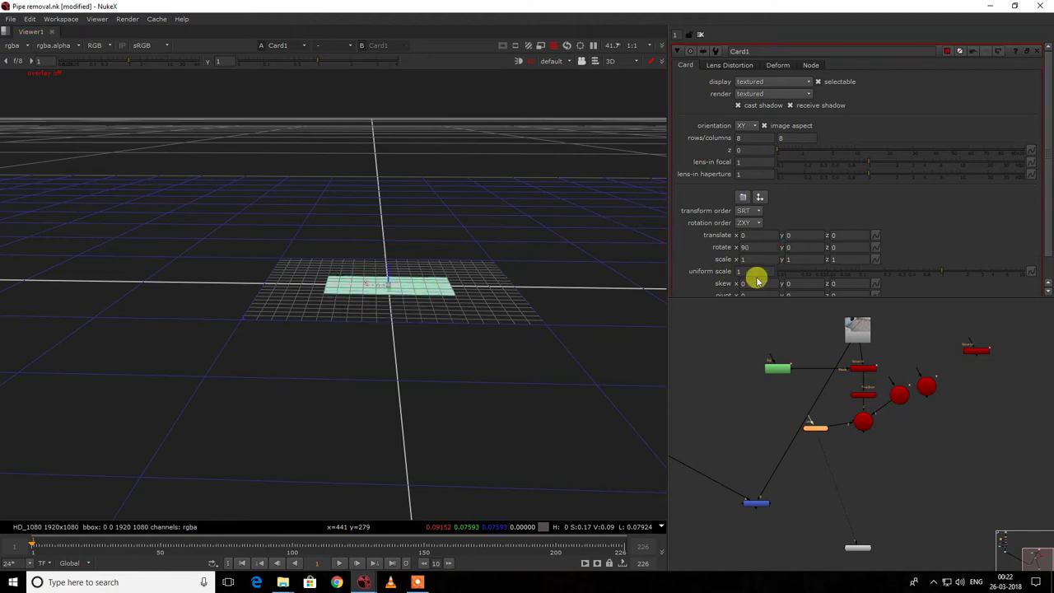
pyautogui.write('5')
pyautogui.click(787, 341)
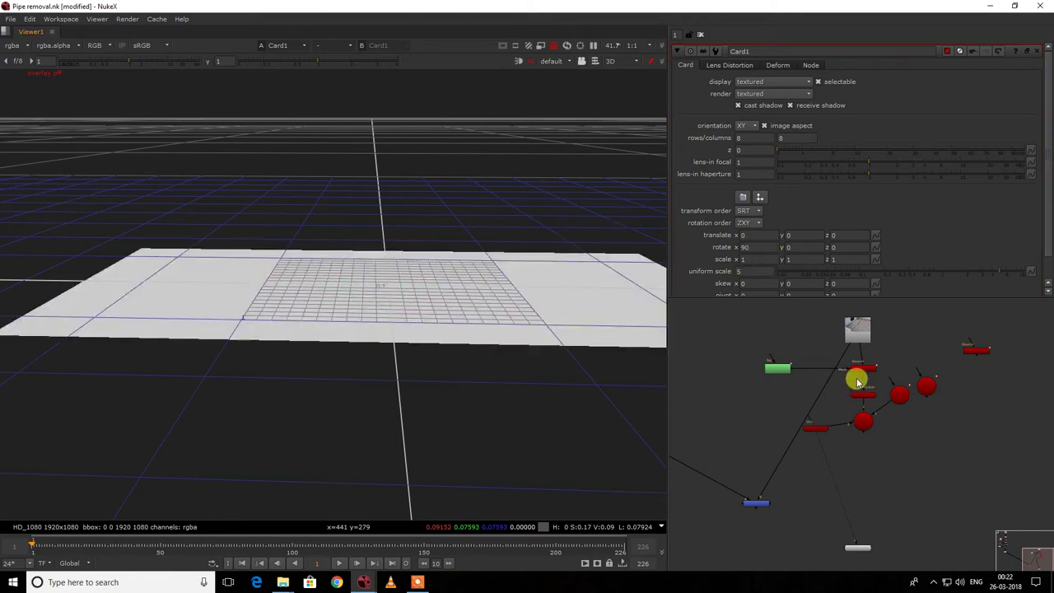
# Compare the CameraTracker footage and tracked point cloud with the flat card in the viewer.
pyautogui.doubleClick(869, 397)
pyautogui.press('1')
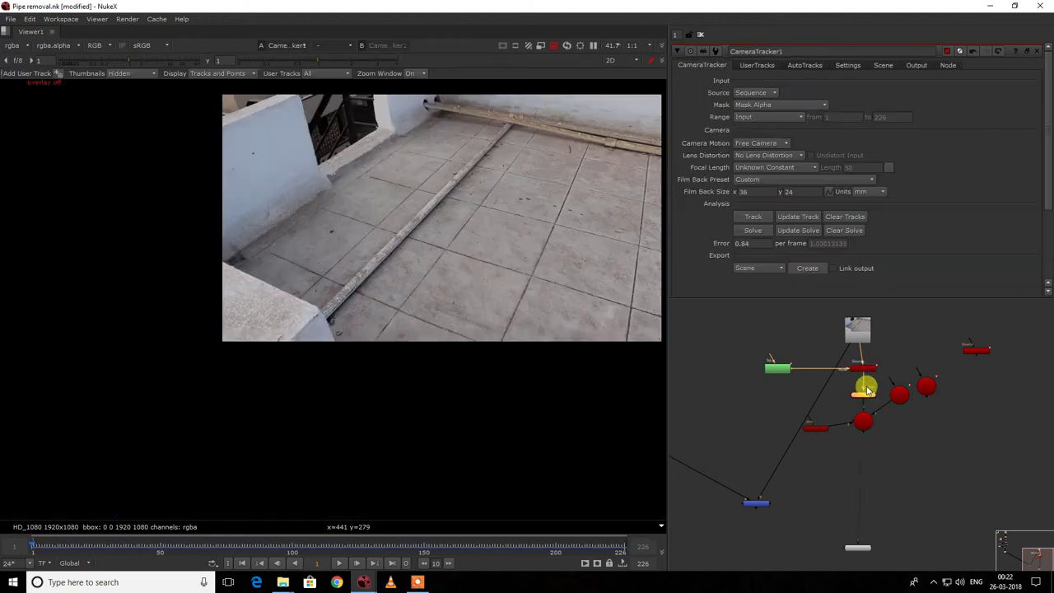
pyautogui.click(863, 377)
pyautogui.press('o')
pyautogui.press('Tab')
pyautogui.click(868, 398)
pyautogui.press('1')
pyautogui.click(815, 428)
pyautogui.press('2')
# Detach the Card node from the exported scene and place it below the GridWarp node of the patch branch.
pyautogui.moveTo(813, 434); pyautogui.dragTo(798, 429)
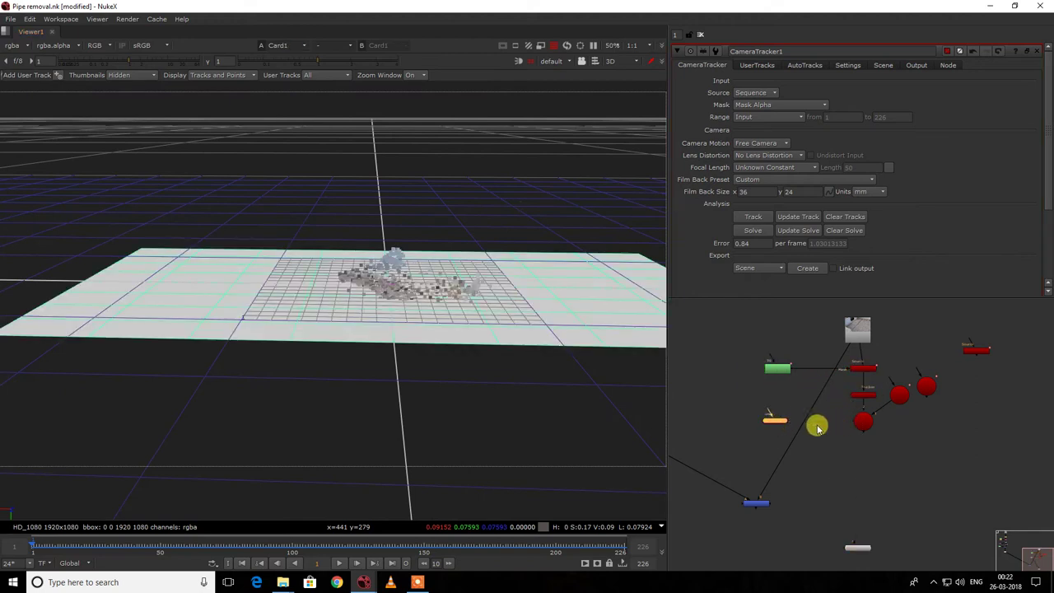
pyautogui.scroll(-6, 819, 431)
pyautogui.scroll(7, 761, 405)
pyautogui.scroll(-5, 844, 428)
pyautogui.scroll(1, 865, 466)
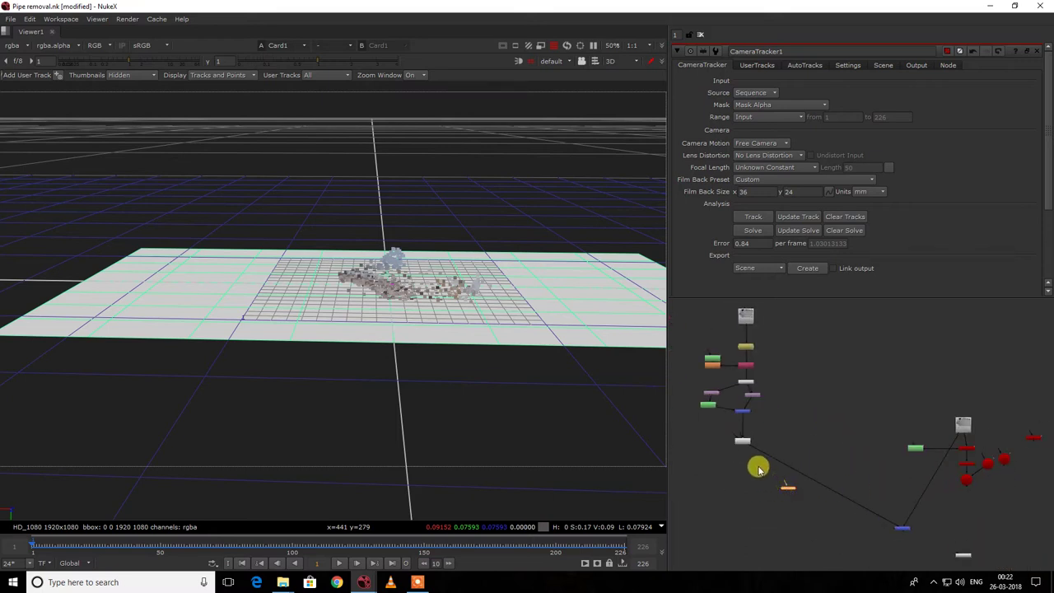
# Add a Project3D node between the GridWarp output and the card so the patch projects onto it.
pyautogui.press('Tab')
pyautogui.write('project3D')
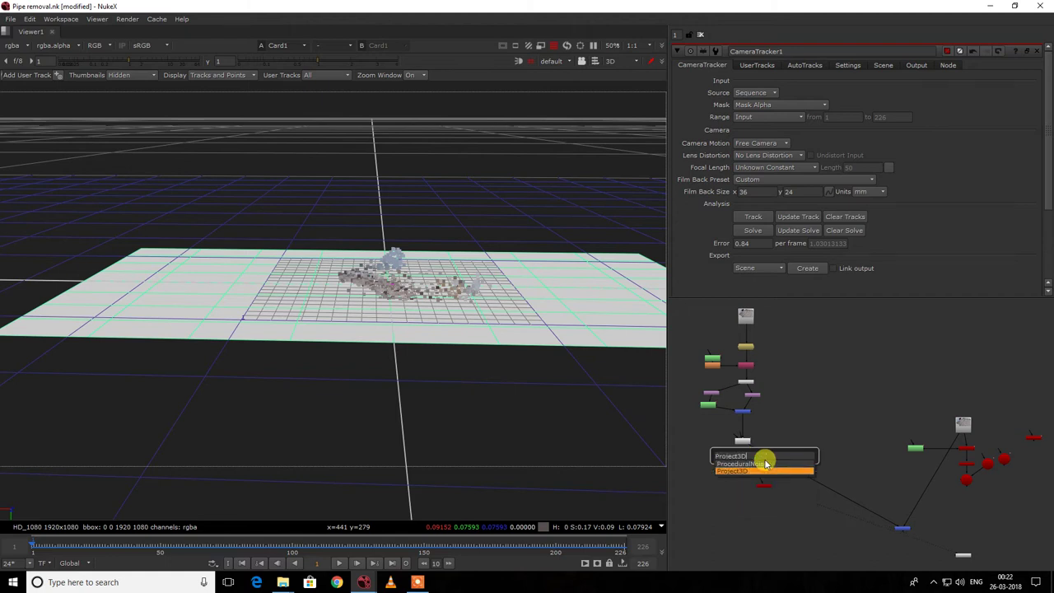
pyautogui.press('Return')
pyautogui.scroll(5, 764, 463)
pyautogui.moveTo(738, 438); pyautogui.dragTo(704, 396)
pyautogui.moveTo(731, 463); pyautogui.dragTo(701, 443)
pyautogui.scroll(-3, 724, 477)
pyautogui.moveTo(737, 476); pyautogui.dragTo(708, 492)
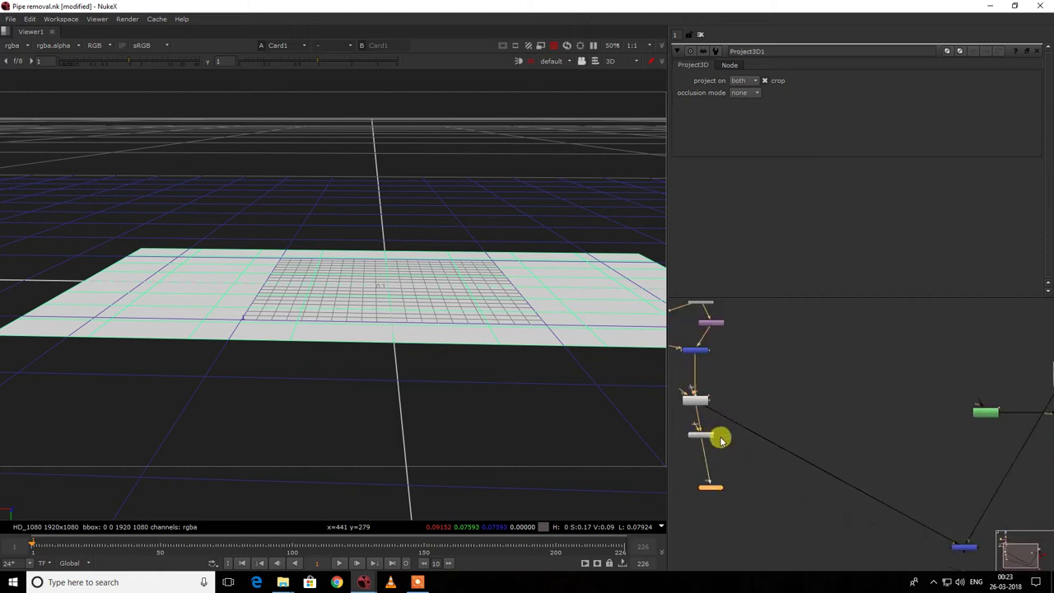
# Duplicate the FrameHold node from the patch branch and place the copy beside the Project3D node.
pyautogui.scroll(-3, 745, 430)
pyautogui.scroll(3, 773, 408)
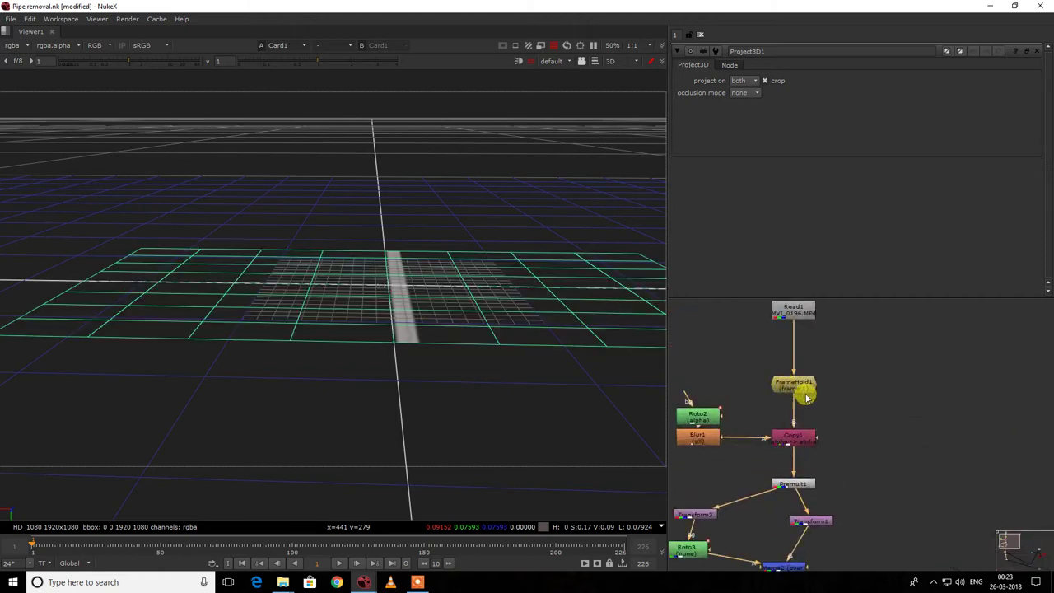
pyautogui.scroll(-5, 795, 383)
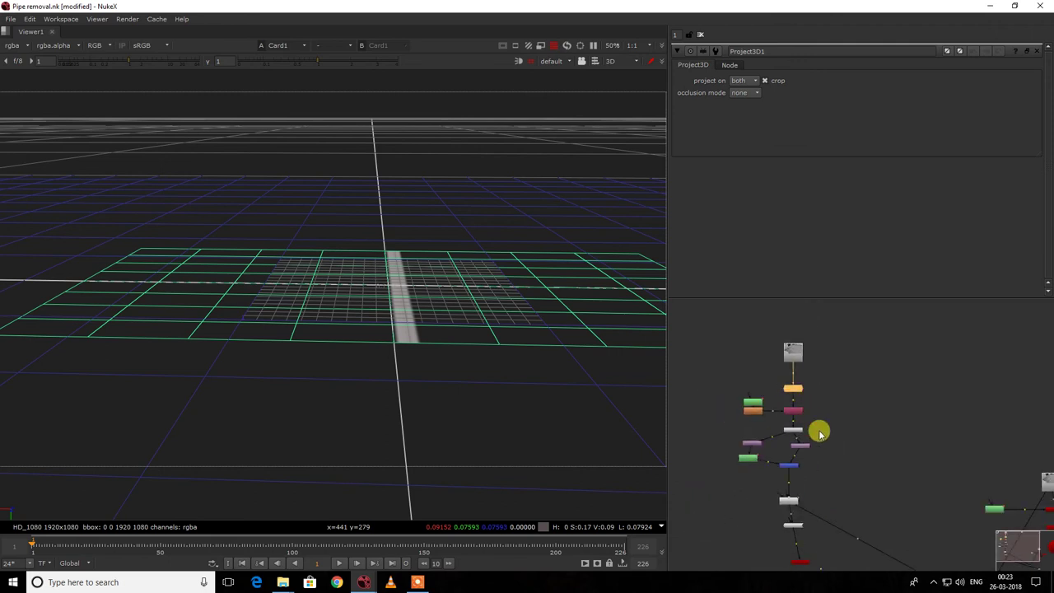
pyautogui.scroll(4, 795, 370)
pyautogui.hotkey('ctrl', 'v')
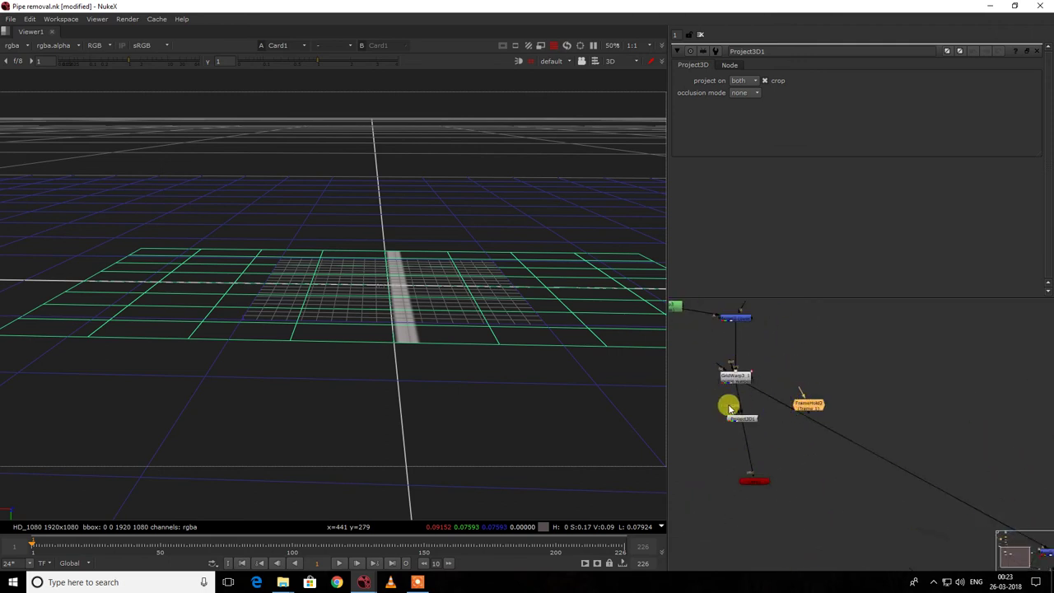
pyautogui.moveTo(810, 407); pyautogui.dragTo(821, 418)
# Move the tracked camera closer to the projection branch and connect the duplicated FrameHold's input to it.
pyautogui.scroll(-3, 865, 414)
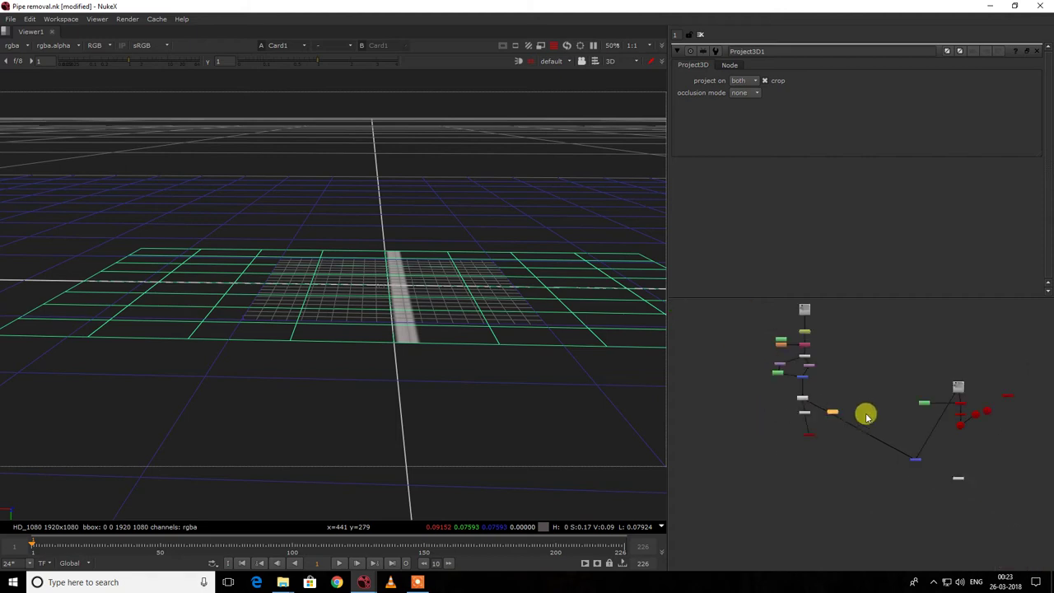
pyautogui.scroll(2, 826, 414)
pyautogui.moveTo(994, 419); pyautogui.dragTo(894, 423)
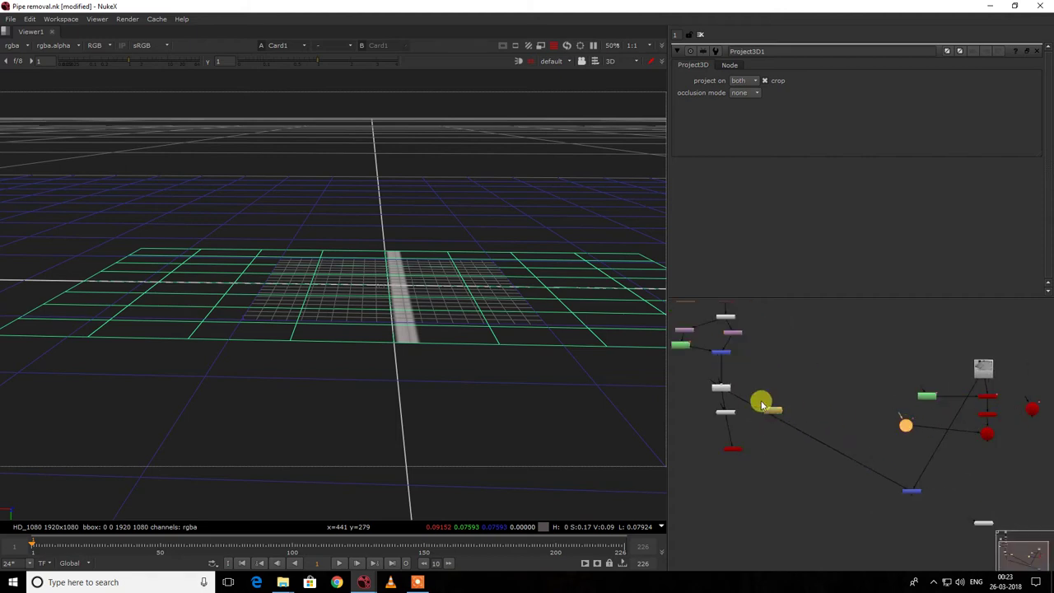
pyautogui.moveTo(828, 410); pyautogui.dragTo(906, 427)
pyautogui.scroll(-3, 755, 377)
pyautogui.scroll(1, 747, 339)
pyautogui.moveTo(747, 338); pyautogui.dragTo(780, 452, button='middle')
pyautogui.scroll(1, 760, 428)
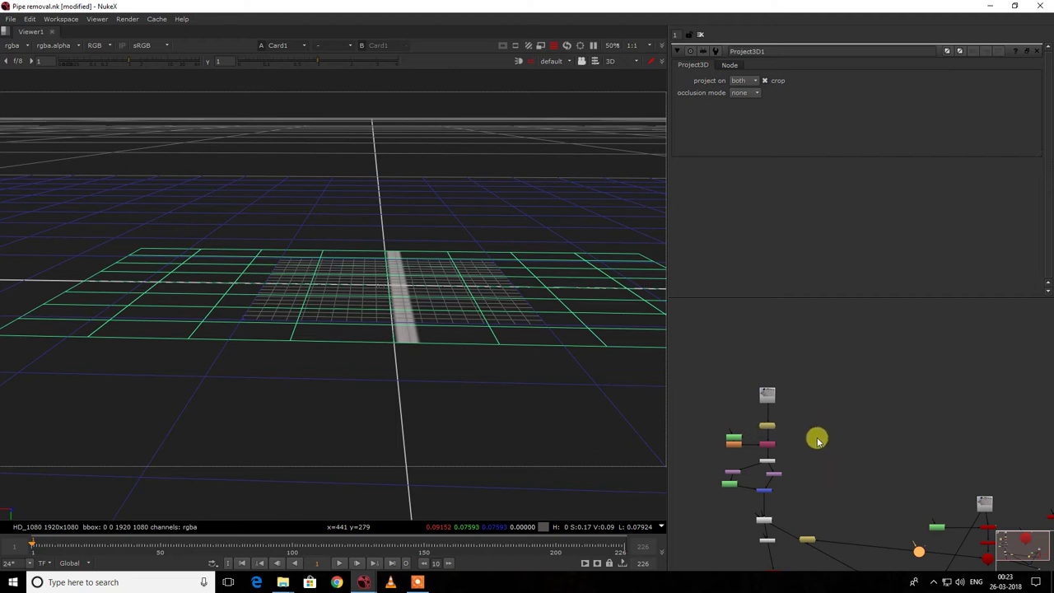
# Connect the Project3D node's cam input to the duplicated FrameHold.
pyautogui.middleClick(772, 540)
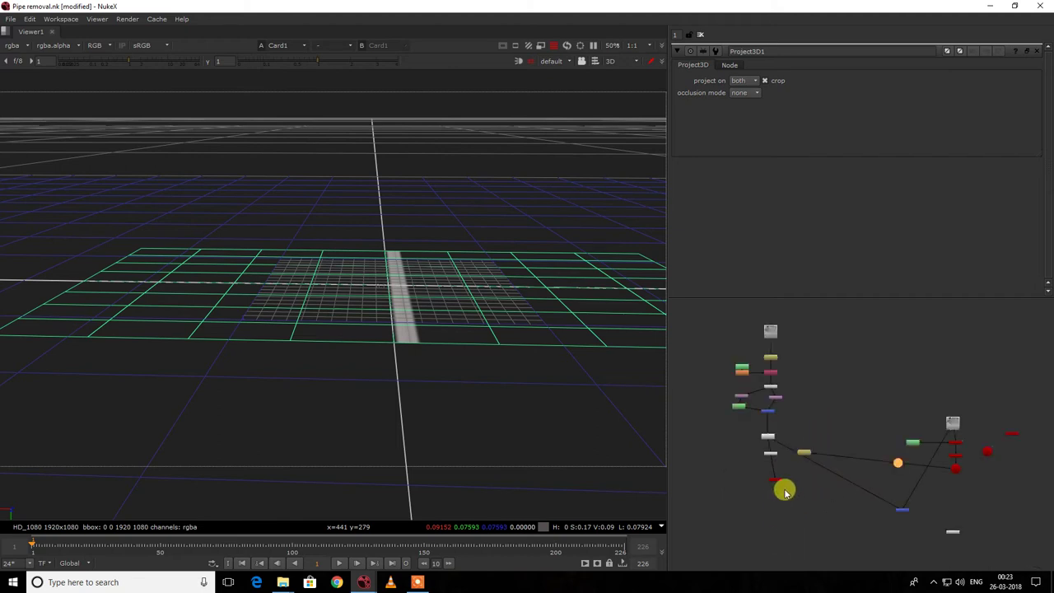
pyautogui.scroll(3, 785, 491)
pyautogui.moveTo(793, 427); pyautogui.dragTo(836, 426)
pyautogui.scroll(-3, 840, 439)
pyautogui.moveTo(964, 437); pyautogui.dragTo(861, 470, button='middle')
pyautogui.scroll(-1, 854, 490)
pyautogui.scroll(4, 815, 507)
pyautogui.moveTo(813, 508); pyautogui.dragTo(825, 461, button='middle')
pyautogui.click(821, 474)
pyautogui.scroll(-3, 811, 447)
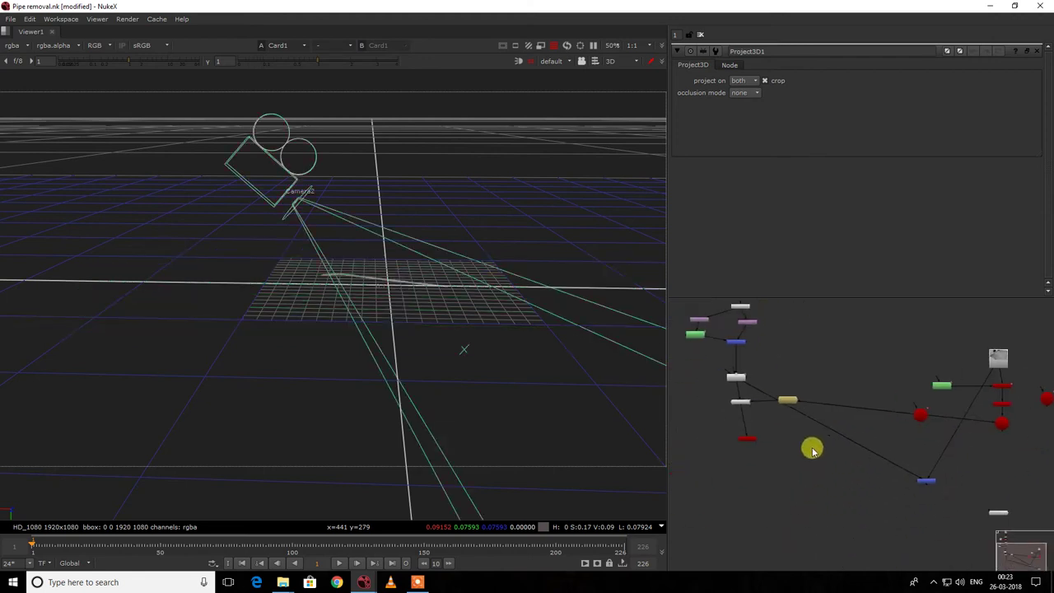
# Add a ScanlineRender node and connect its obj/scn input to the card.
pyautogui.press('Tab')
pyautogui.write('scal')
pyautogui.click(800, 458)
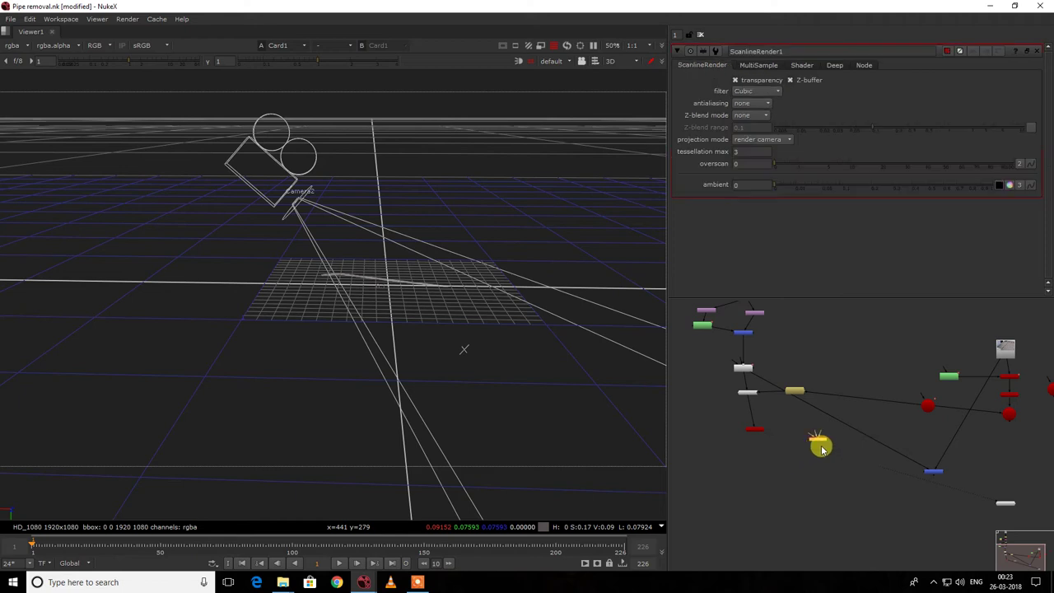
pyautogui.scroll(3, 822, 446)
pyautogui.moveTo(803, 422); pyautogui.dragTo(1020, 403)
pyautogui.scroll(-3, 917, 438)
pyautogui.moveTo(1020, 404); pyautogui.dragTo(918, 403, button='middle')
pyautogui.moveTo(917, 404); pyautogui.dragTo(953, 414)
pyautogui.scroll(5, 758, 439)
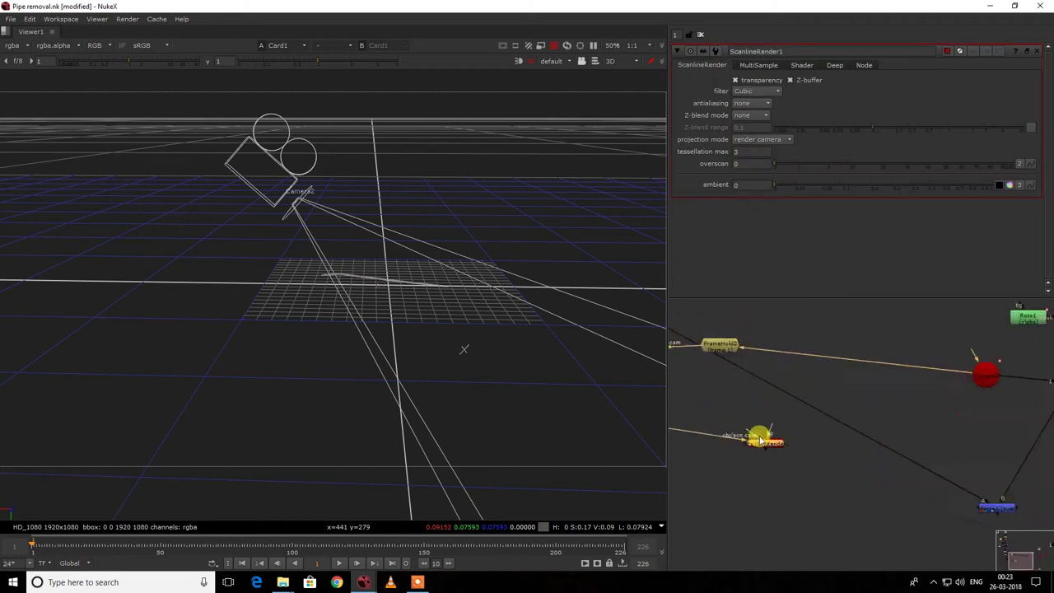
pyautogui.scroll(-5, 786, 444)
# Connect the ScanlineRender node's cam input to the tracked camera.
pyautogui.moveTo(739, 430); pyautogui.dragTo(988, 422)
pyautogui.scroll(2, 803, 443)
pyautogui.moveTo(778, 434); pyautogui.dragTo(1012, 406)
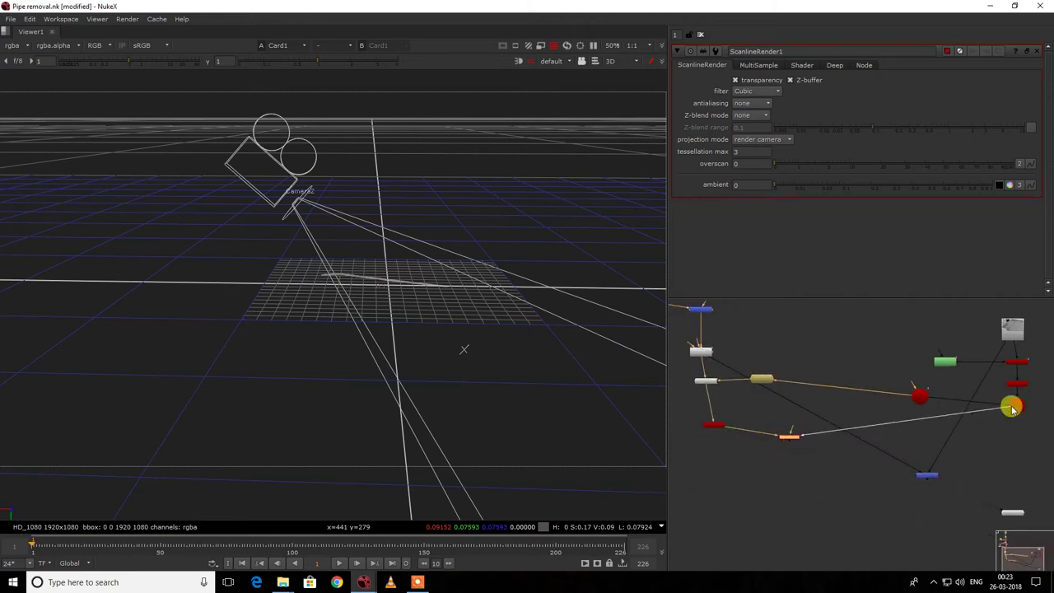
pyautogui.moveTo(786, 434); pyautogui.dragTo(922, 395)
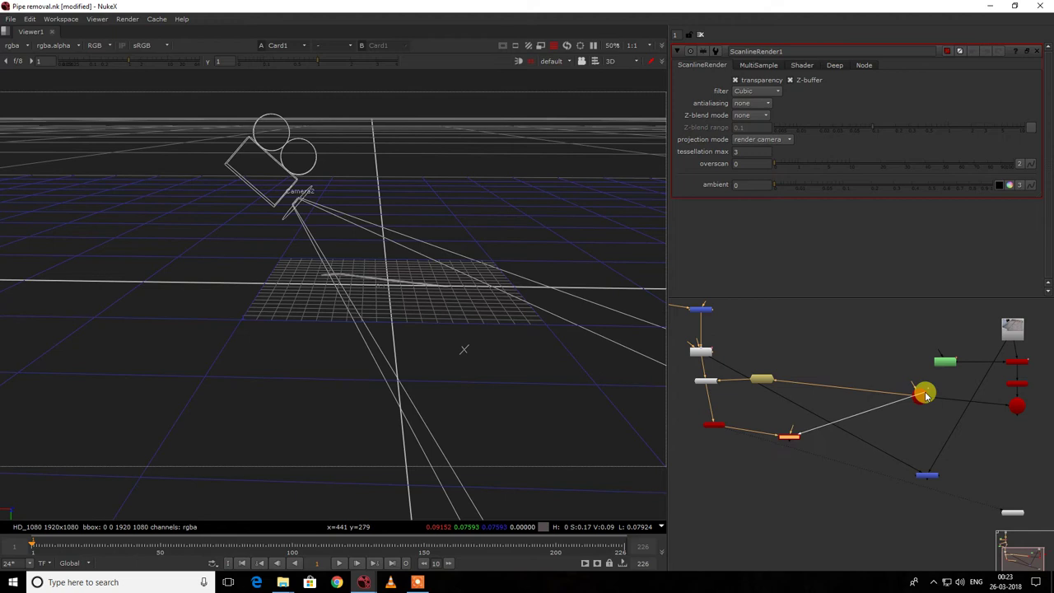
# Reroute the Merge1 foreground input from the GridWarp to the ScanlineRender and show the composite in the viewer.
pyautogui.moveTo(718, 360); pyautogui.dragTo(792, 438)
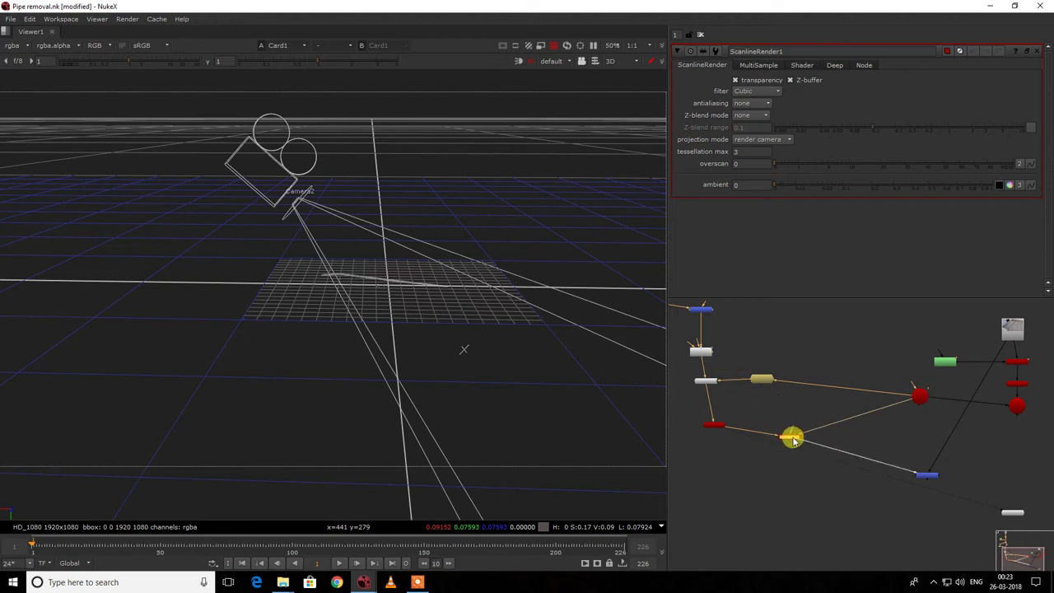
pyautogui.moveTo(973, 454); pyautogui.dragTo(892, 508)
pyautogui.press('1')
pyautogui.click(885, 512)
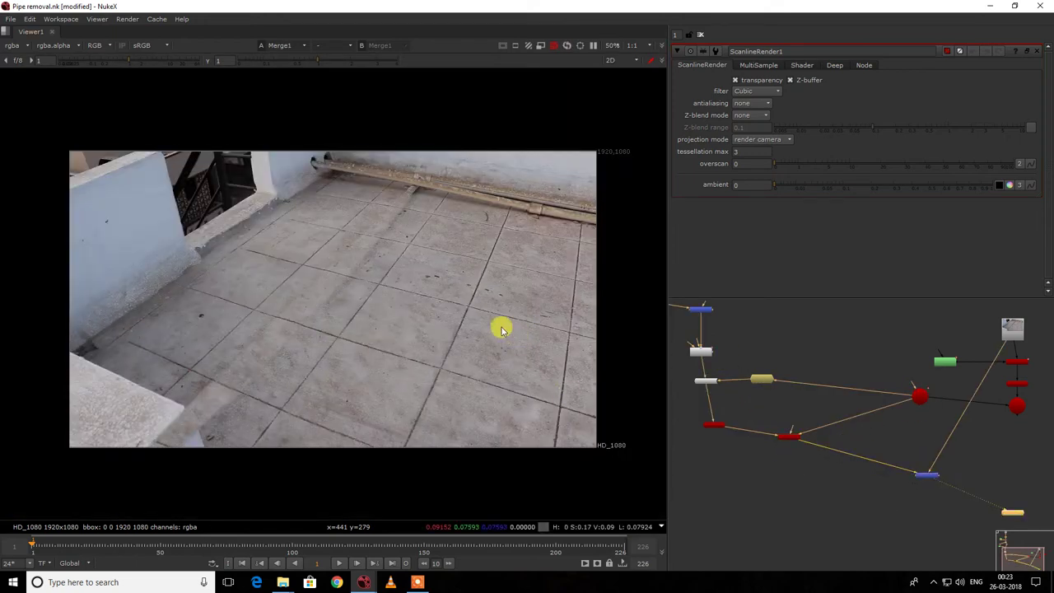
pyautogui.scroll(2, 769, 379)
# Test the FrameHold2 first frame at 20 and set it back to 1.
pyautogui.doubleClick(762, 380)
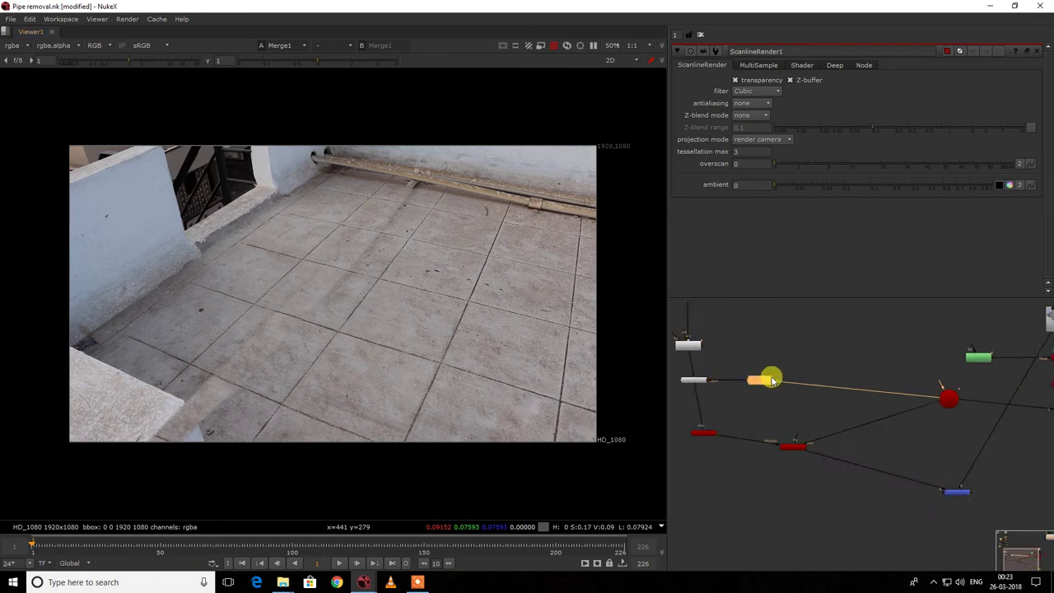
pyautogui.write('20')
pyautogui.press('Return')
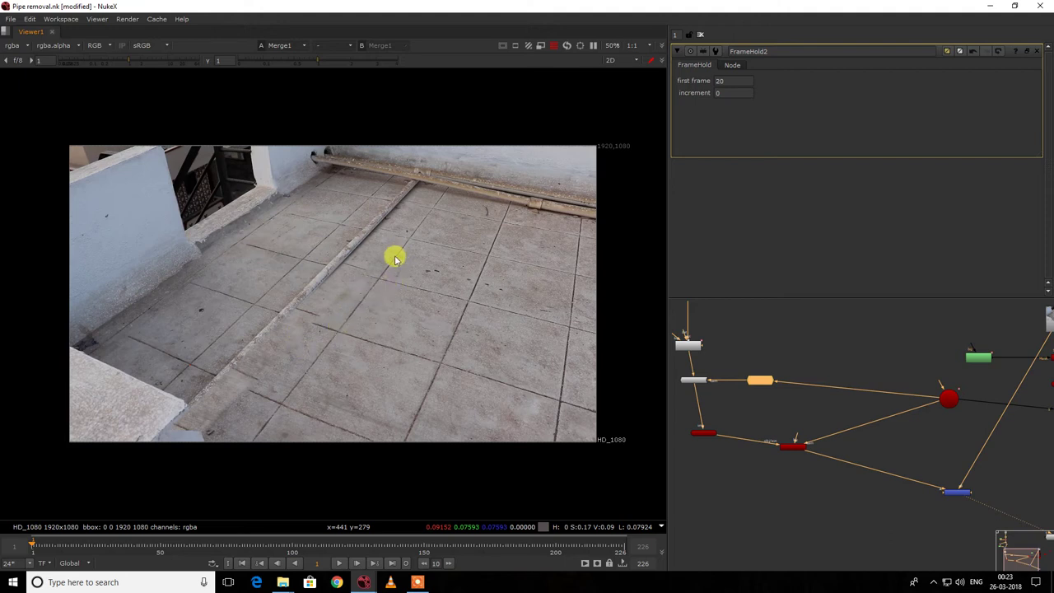
pyautogui.write('1')
pyautogui.press('Return')
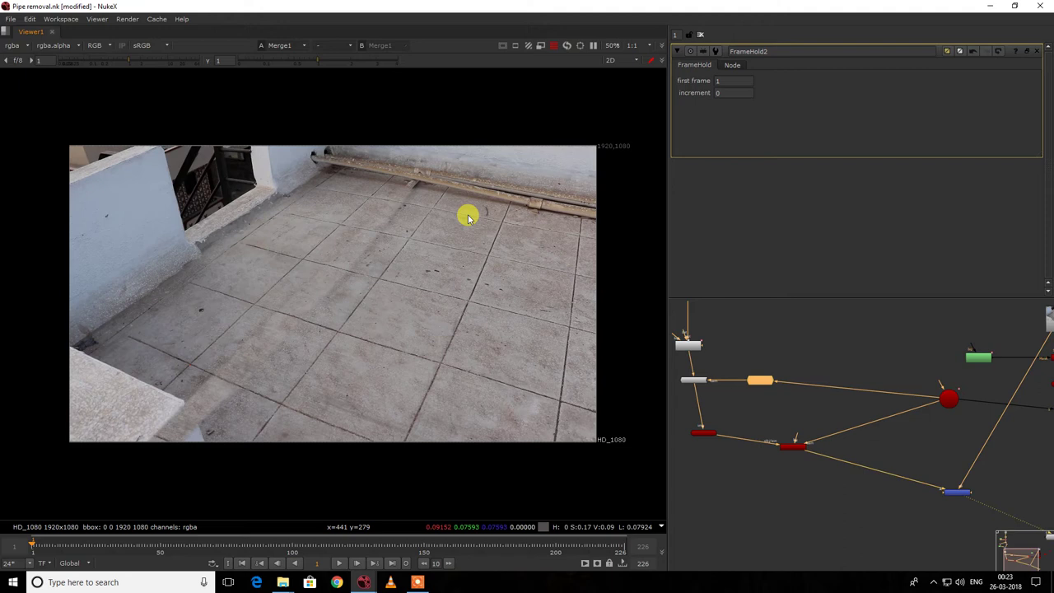
# Play back the Merge1 composite to check how the projected patch follows the floor.
pyautogui.click(793, 348)
pyautogui.scroll(-5, 793, 347)
pyautogui.scroll(6, 858, 413)
pyautogui.moveTo(877, 420); pyautogui.dragTo(890, 407)
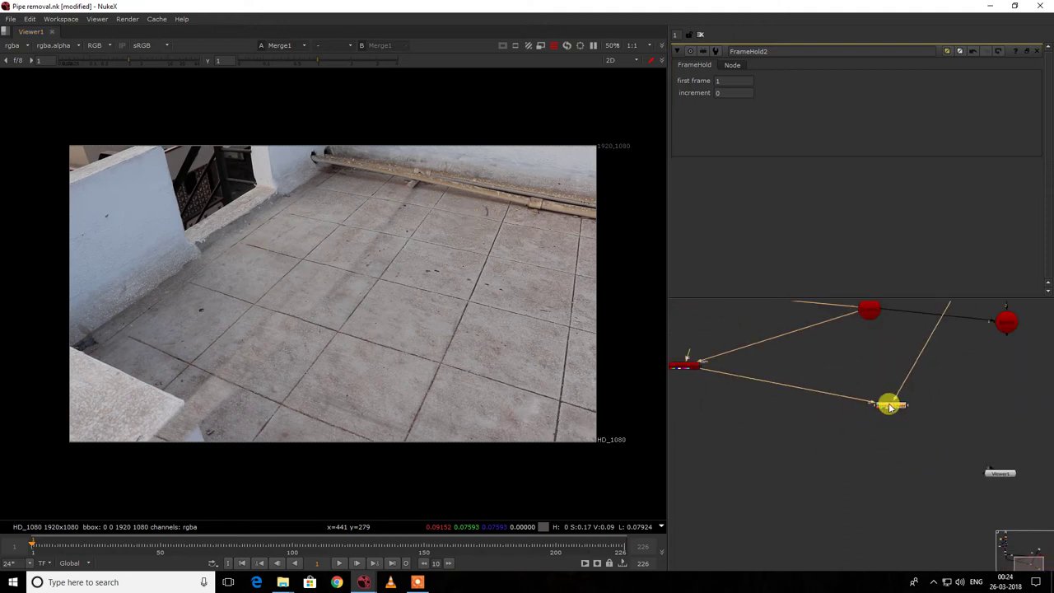
pyautogui.doubleClick(890, 407)
pyautogui.press('g')
pyautogui.press('l')
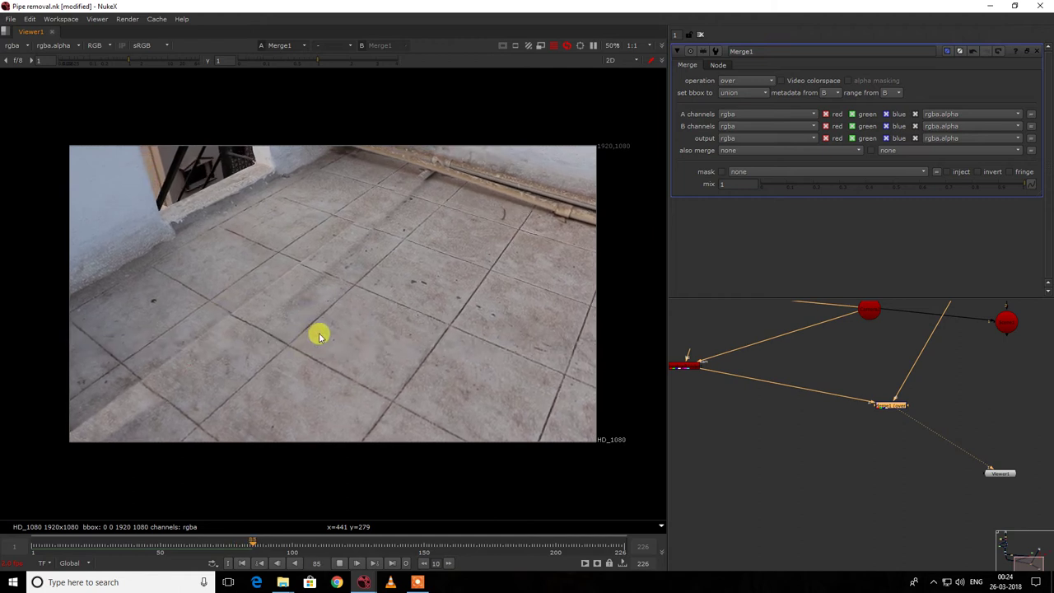
pyautogui.press('Home')
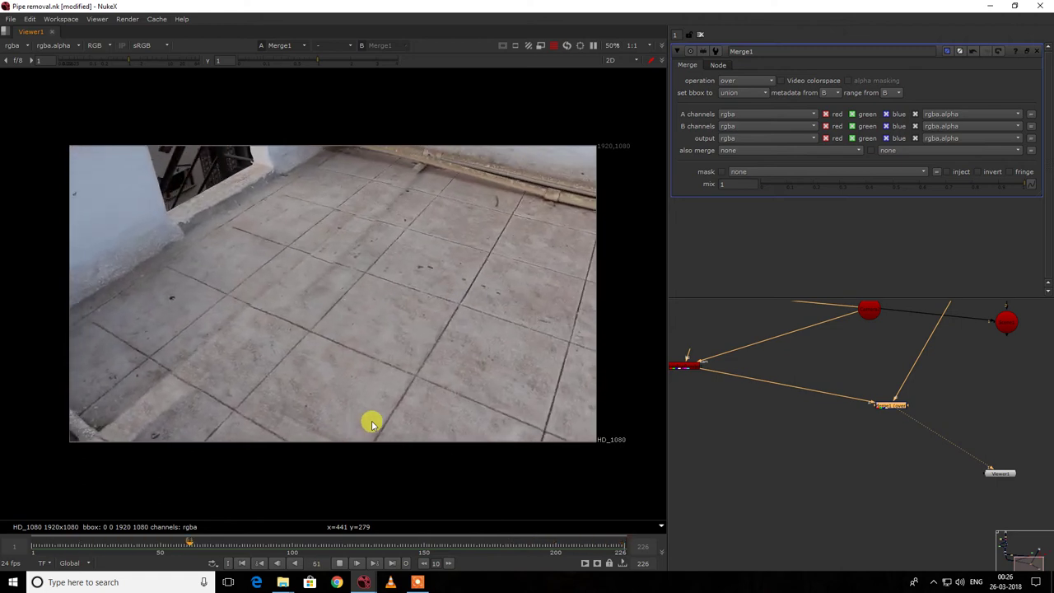
pyautogui.press('k')
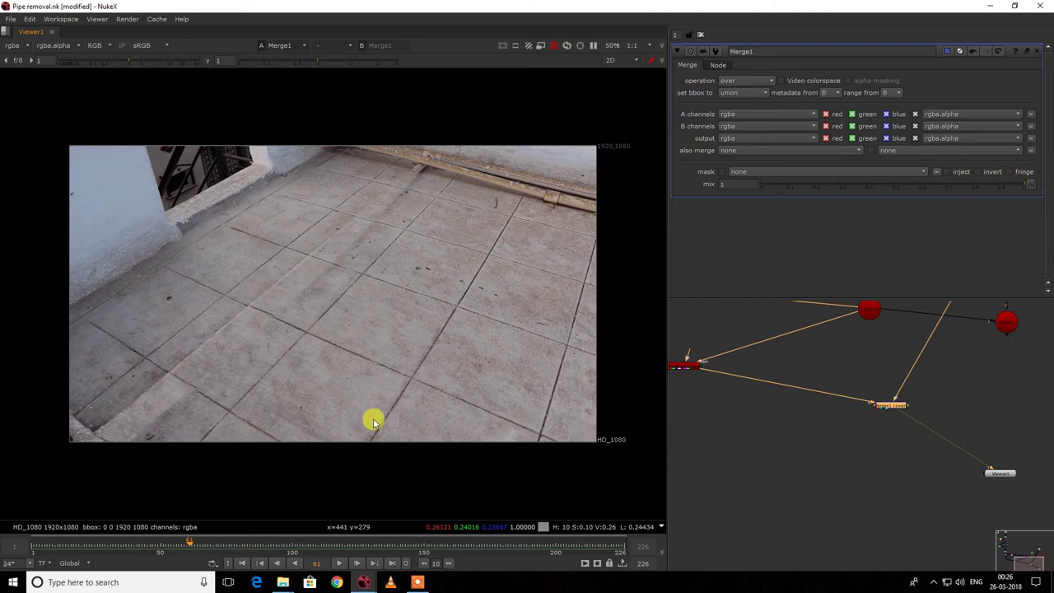
# Go to frame 50 and open the GridWarp3_1 properties.
pyautogui.click(159, 545)
pyautogui.scroll(1, 333, 312)
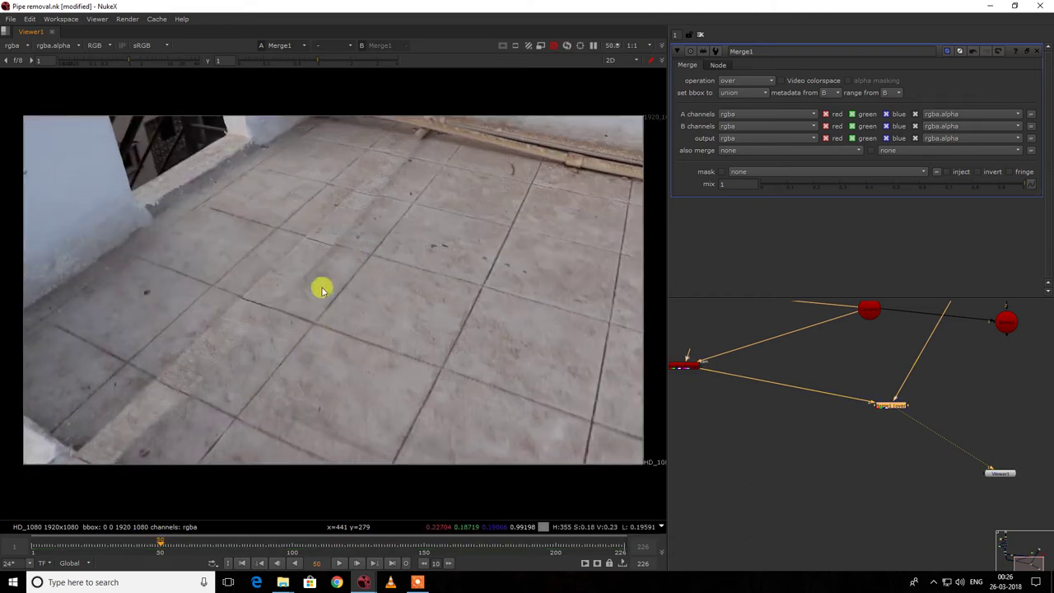
pyautogui.scroll(-4, 1036, 412)
pyautogui.moveTo(985, 433); pyautogui.dragTo(986, 513, button='middle')
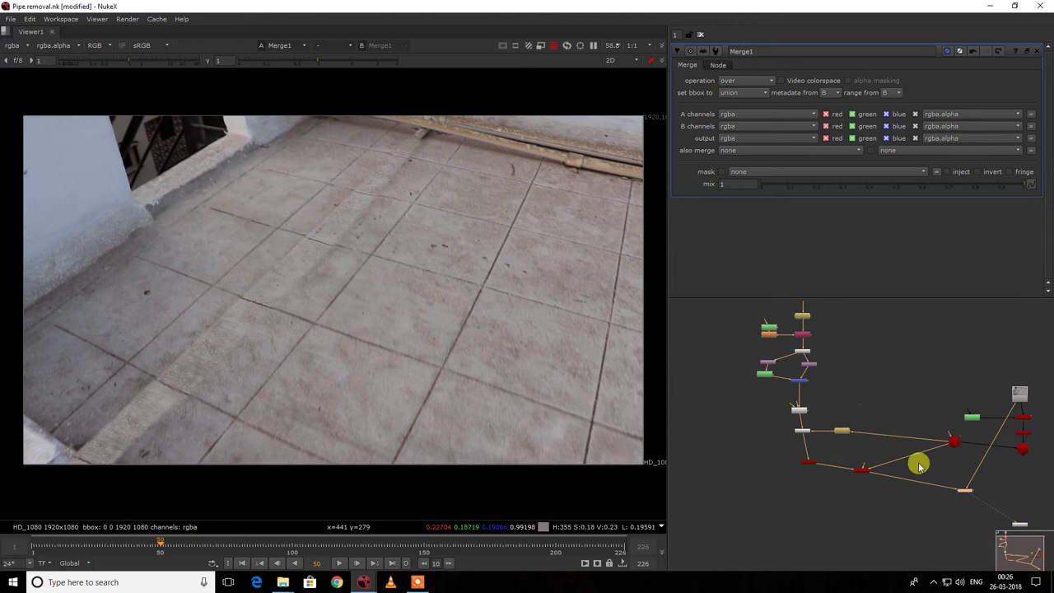
pyautogui.scroll(3, 851, 443)
pyautogui.doubleClick(762, 393)
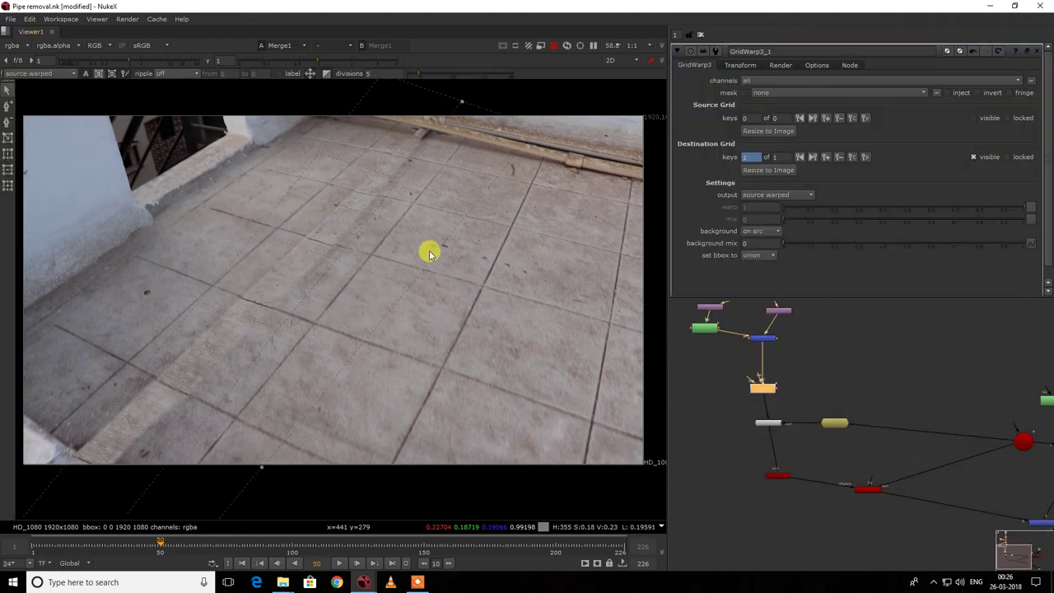
# Select the upper destination grid points of GridWarp3_1 and nudge them three steps up and one step to the right at frame 50.
pyautogui.moveTo(427, 215); pyautogui.dragTo(426, 256, button='middle')
pyautogui.moveTo(313, 108); pyautogui.dragTo(553, 252)
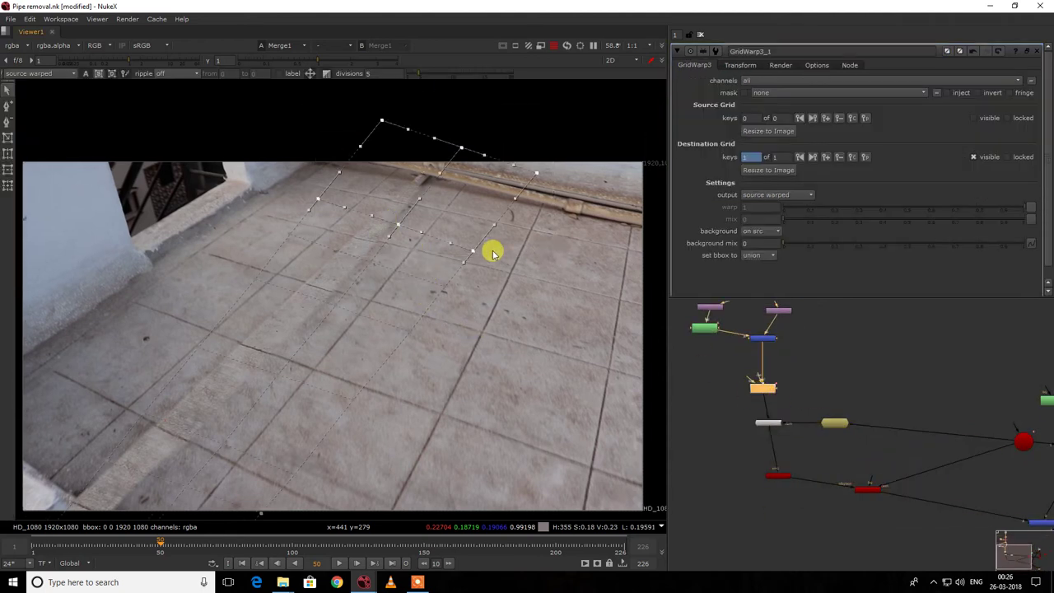
pyautogui.scroll(9, 492, 254)
pyautogui.press('KP_8')
pyautogui.press('KP_8')
pyautogui.press('KP_8')
pyautogui.press('KP_6')
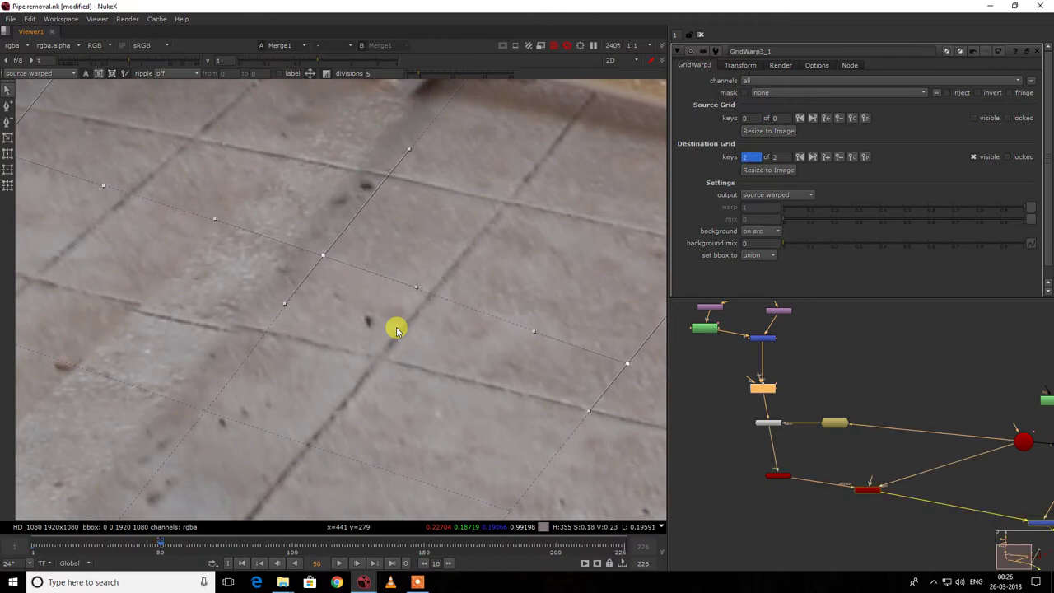
pyautogui.scroll(-5, 396, 329)
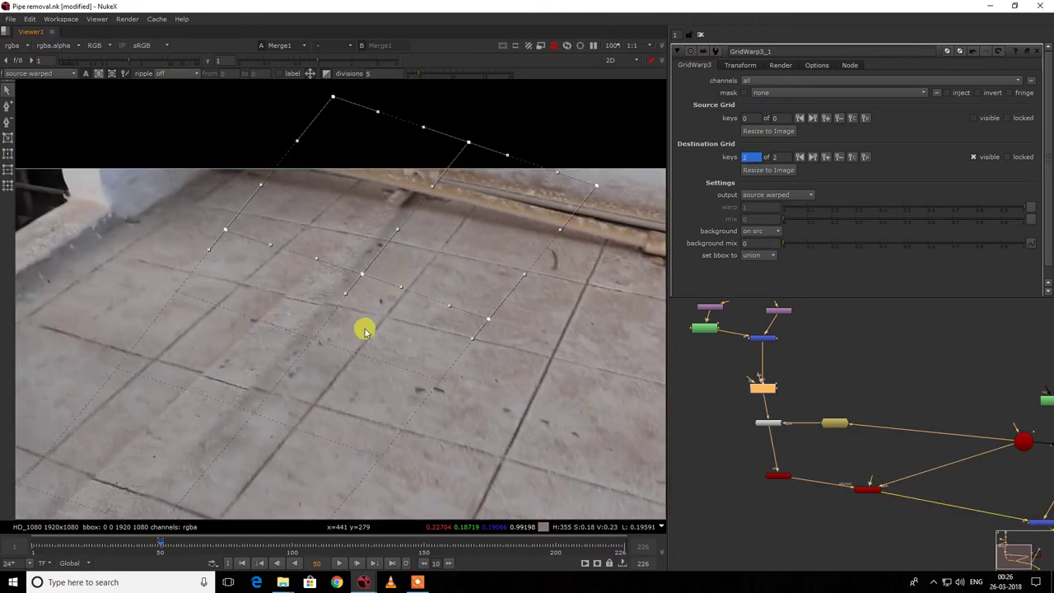
# Realign the middle rows of GridWarp3_1 destination grid points with the floor tile lines at frame 50.
pyautogui.moveTo(229, 229); pyautogui.dragTo(471, 316)
pyautogui.keyDown('shift'); pyautogui.moveTo(360, 148); pyautogui.dragTo(404, 204); pyautogui.keyUp('shift')
pyautogui.keyDown('shift'); pyautogui.moveTo(90, 254); pyautogui.dragTo(186, 308); pyautogui.keyUp('shift')
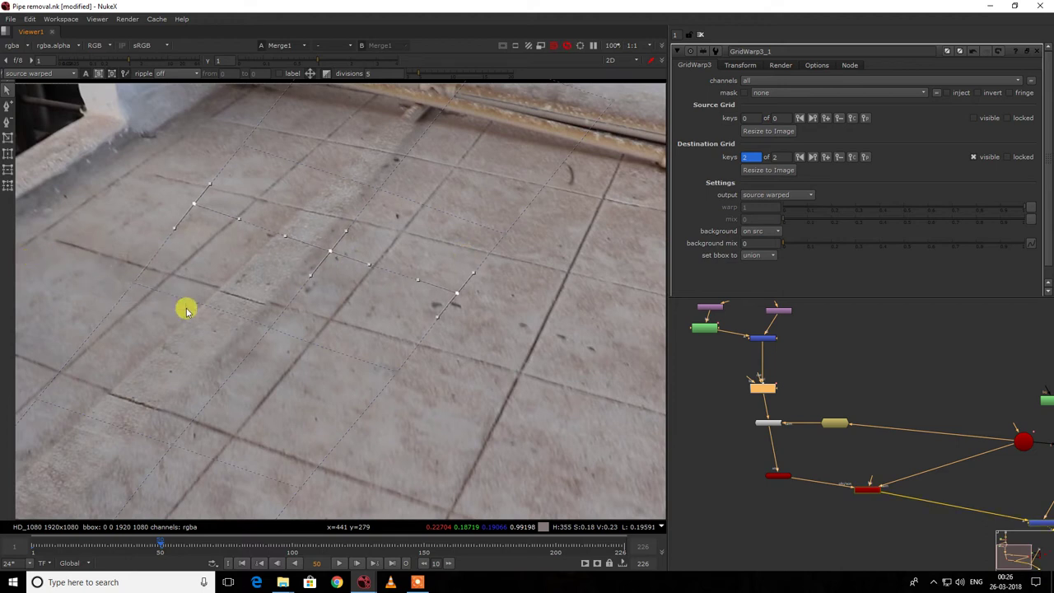
pyautogui.moveTo(97, 257); pyautogui.dragTo(435, 467)
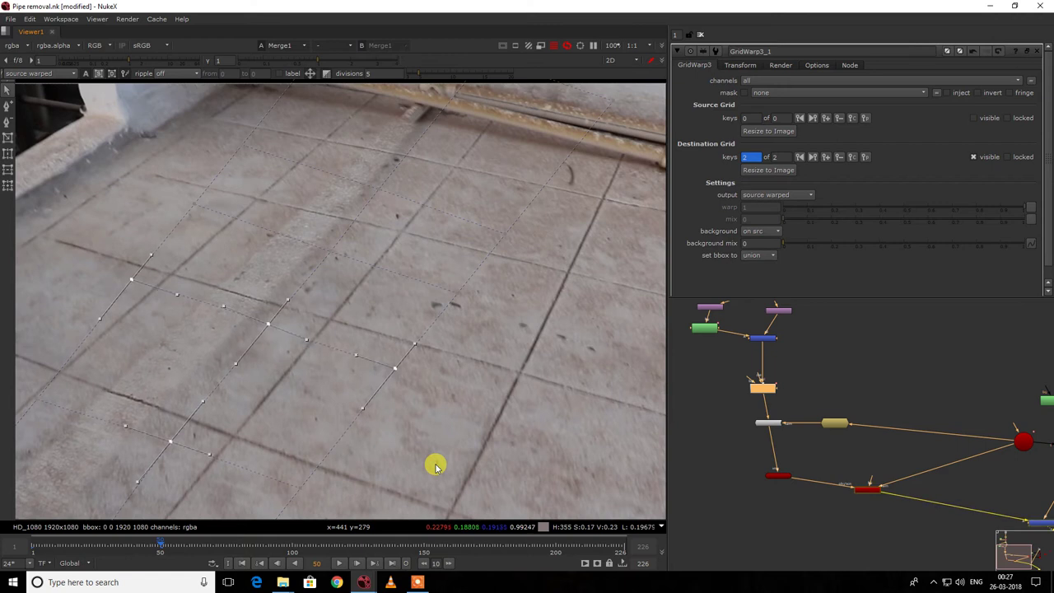
# Adjust the lower rows of destination grid points at frame 50 so the patch matches the tile joints.
pyautogui.scroll(-2, 404, 398)
pyautogui.moveTo(331, 377); pyautogui.dragTo(460, 254, button='middle')
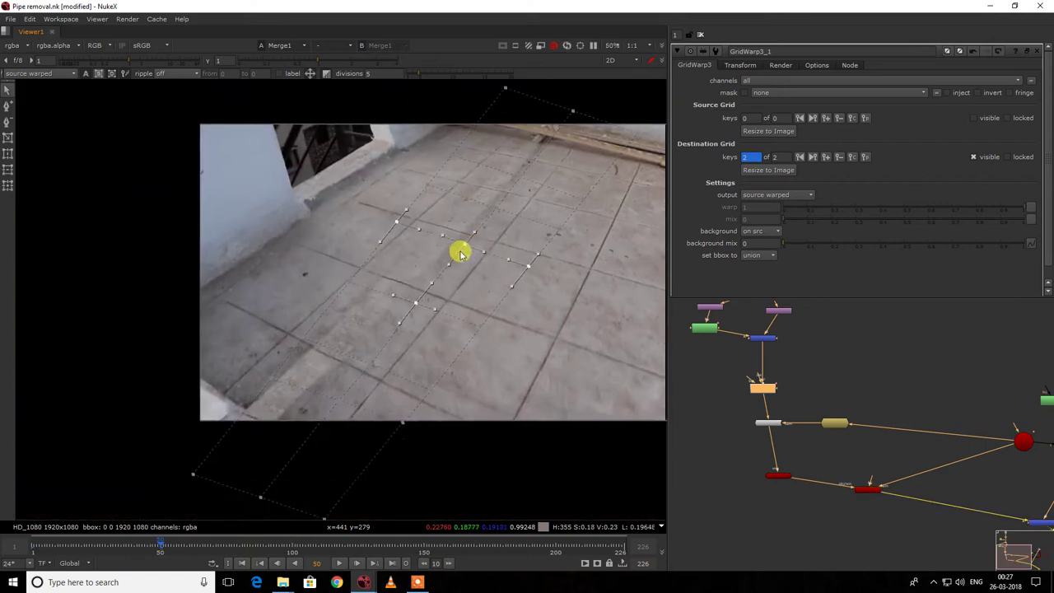
pyautogui.scroll(1, 445, 274)
pyautogui.moveTo(264, 259); pyautogui.dragTo(531, 379)
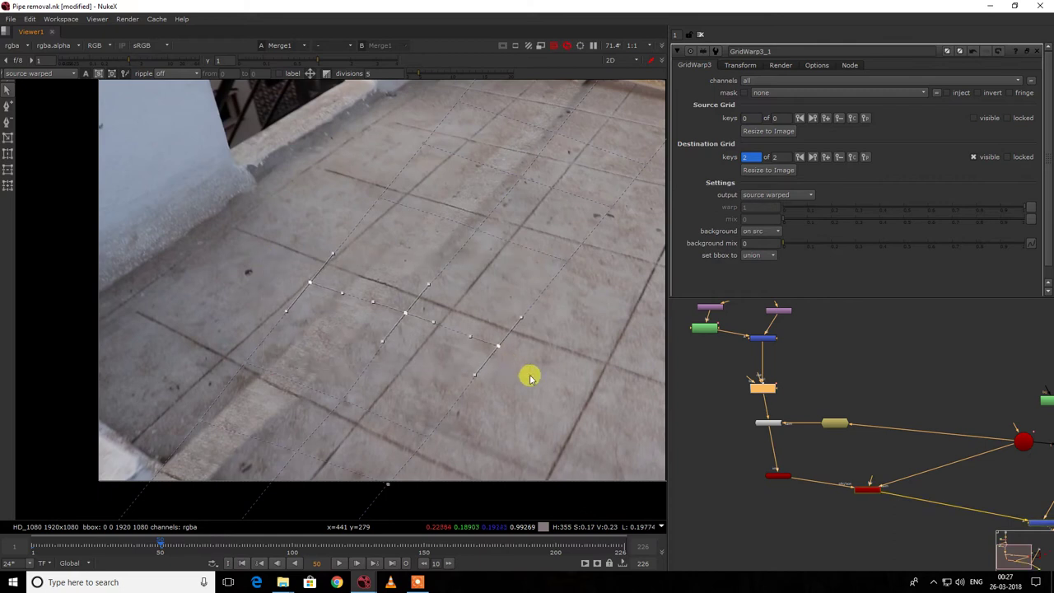
pyautogui.moveTo(329, 363); pyautogui.dragTo(355, 252, button='middle')
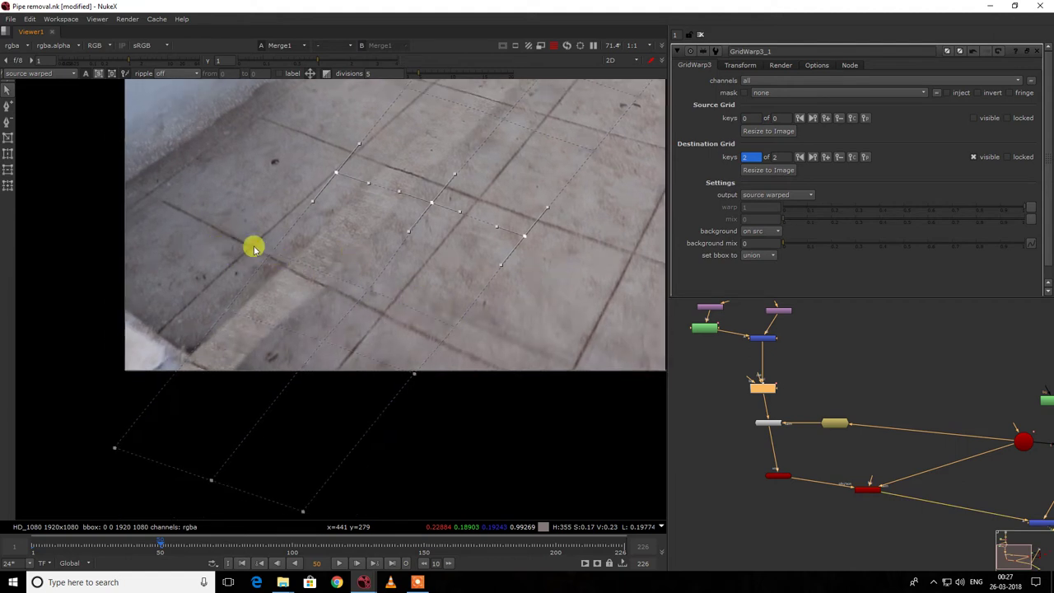
pyautogui.moveTo(231, 227); pyautogui.dragTo(484, 351)
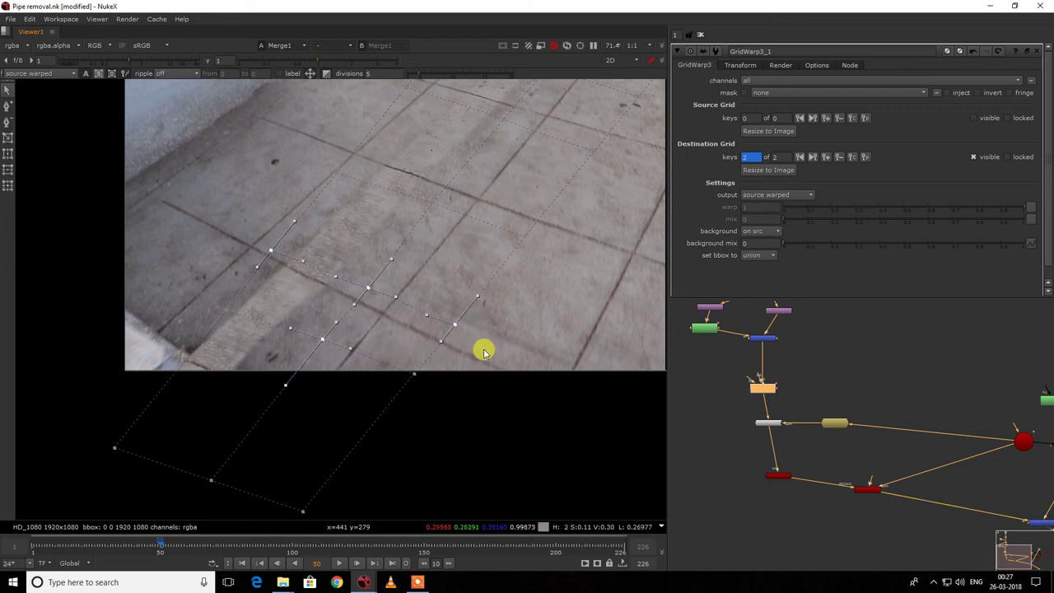
# Go to frame 100 and realign the two lower rows of GridWarp3_1 destination grid points with the floor tiles.
pyautogui.scroll(-2, 342, 304)
pyautogui.moveTo(457, 242); pyautogui.dragTo(405, 302, button='middle')
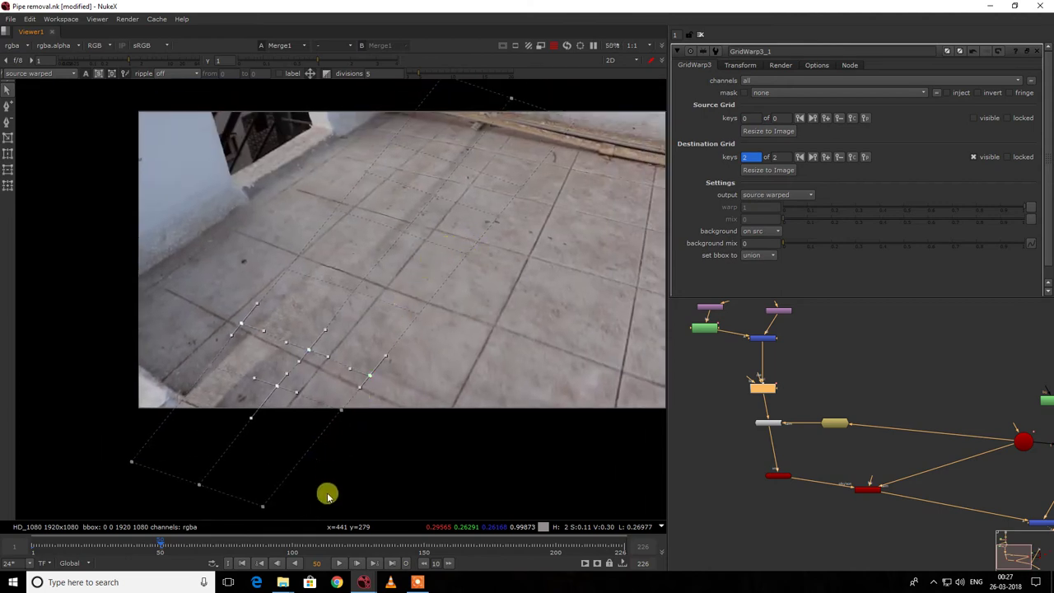
pyautogui.click(290, 549)
pyautogui.moveTo(292, 553); pyautogui.dragTo(293, 555)
pyautogui.click(202, 283)
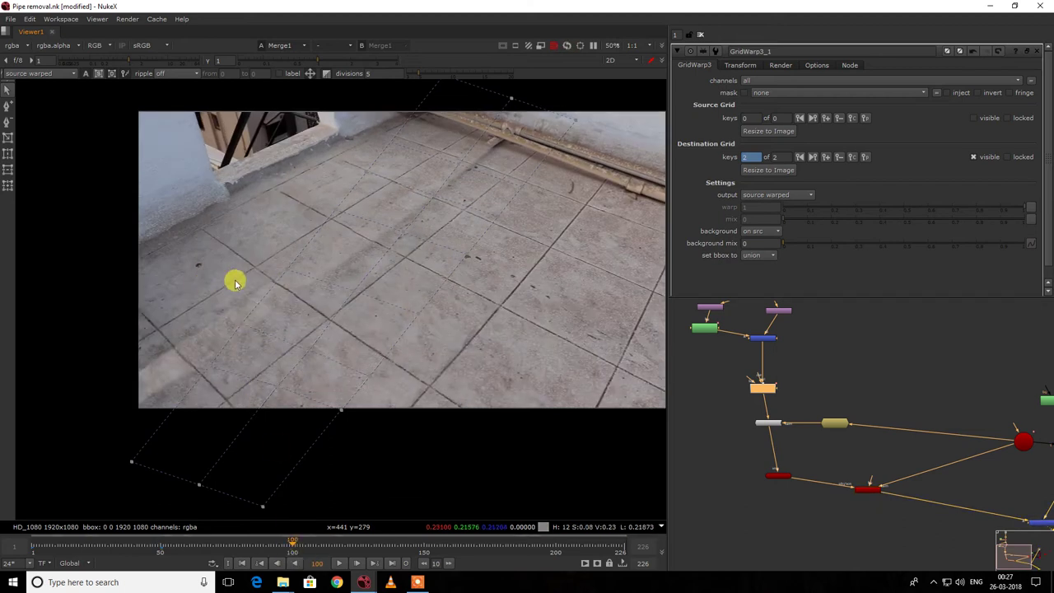
pyautogui.scroll(3, 230, 350)
pyautogui.moveTo(179, 310); pyautogui.dragTo(439, 455)
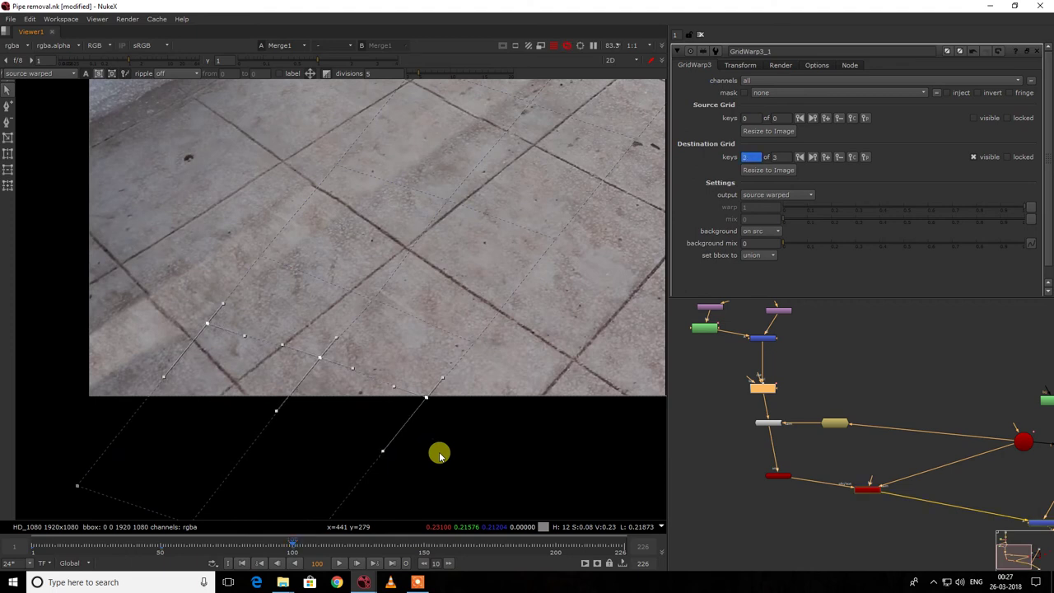
pyautogui.moveTo(230, 229); pyautogui.dragTo(508, 352)
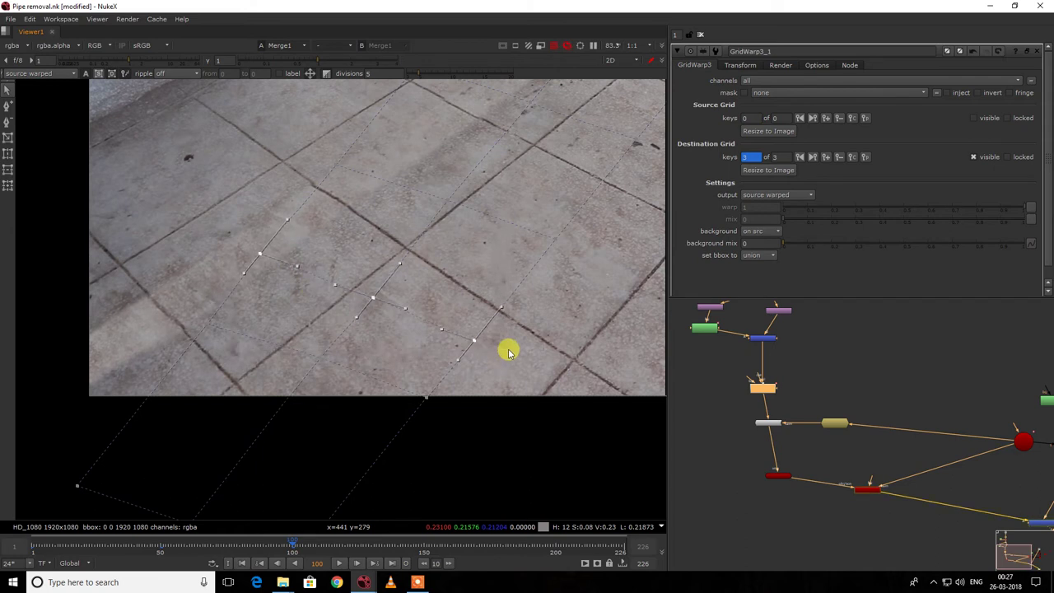
# Adjust the middle rows of destination grid points and the centre point of one row at frame 100.
pyautogui.moveTo(262, 247); pyautogui.dragTo(448, 331)
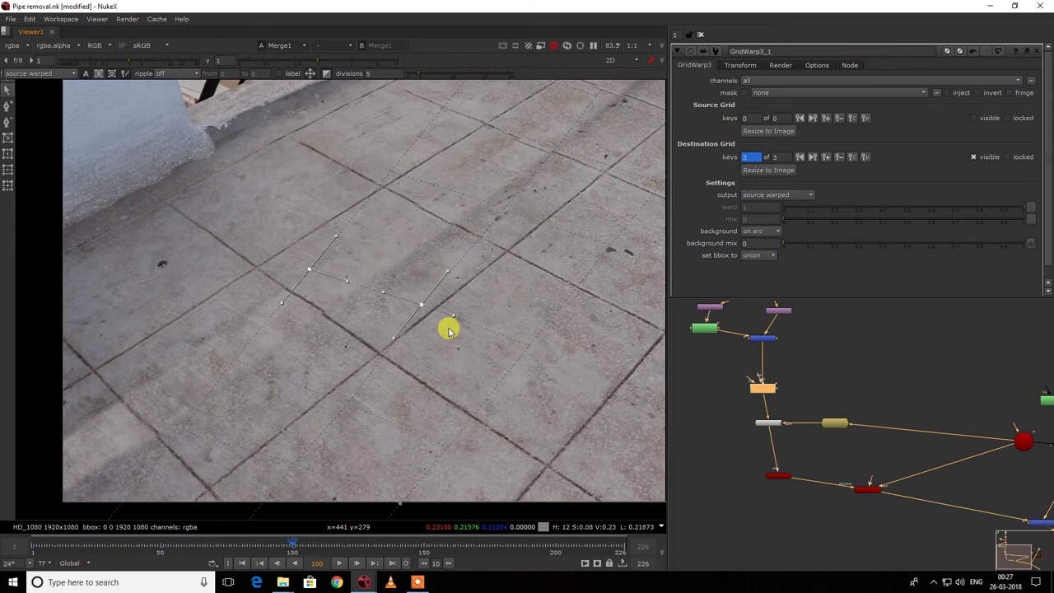
pyautogui.click(421, 306)
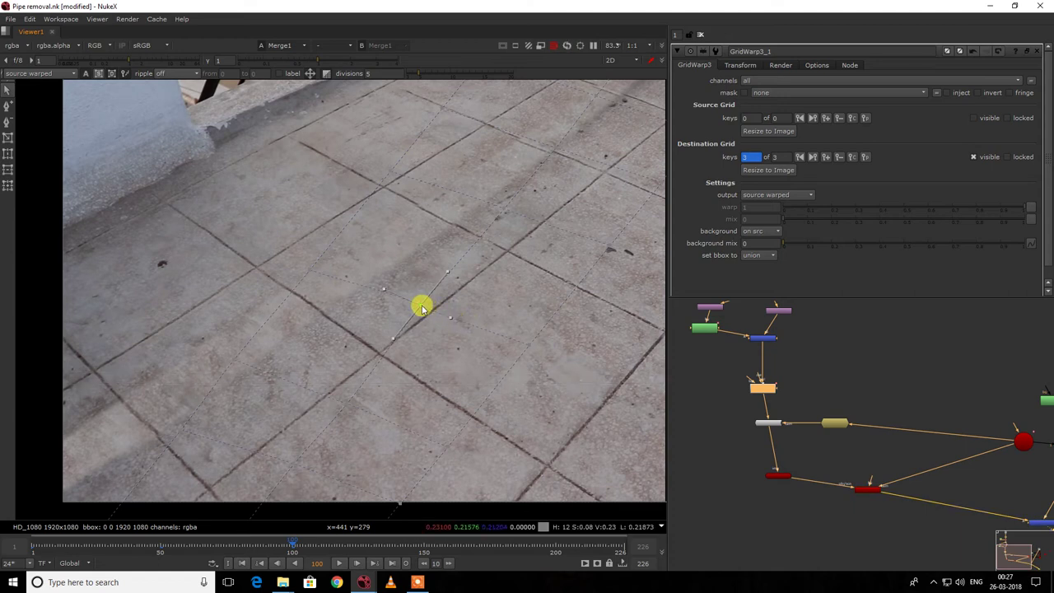
pyautogui.moveTo(280, 191); pyautogui.dragTo(330, 237)
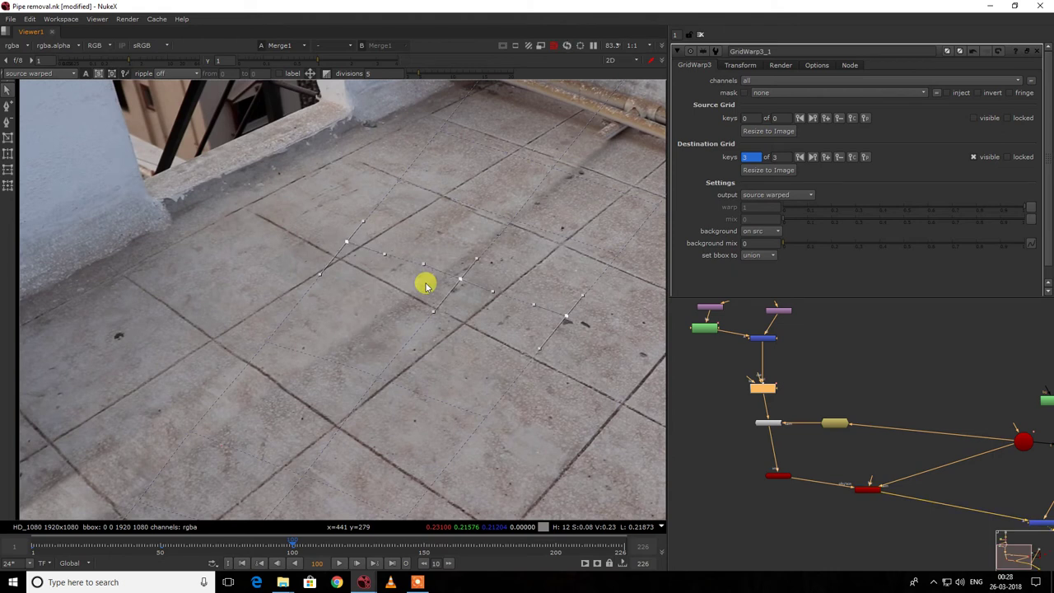
# Select the upper rows of destination grid points and nudge them slightly upward at frame 100, with Merge1 in the viewer.
pyautogui.moveTo(340, 142); pyautogui.dragTo(668, 261)
pyautogui.moveTo(530, 235); pyautogui.dragTo(435, 315, button='middle')
pyautogui.moveTo(278, 84); pyautogui.dragTo(677, 340)
pyautogui.press('1')
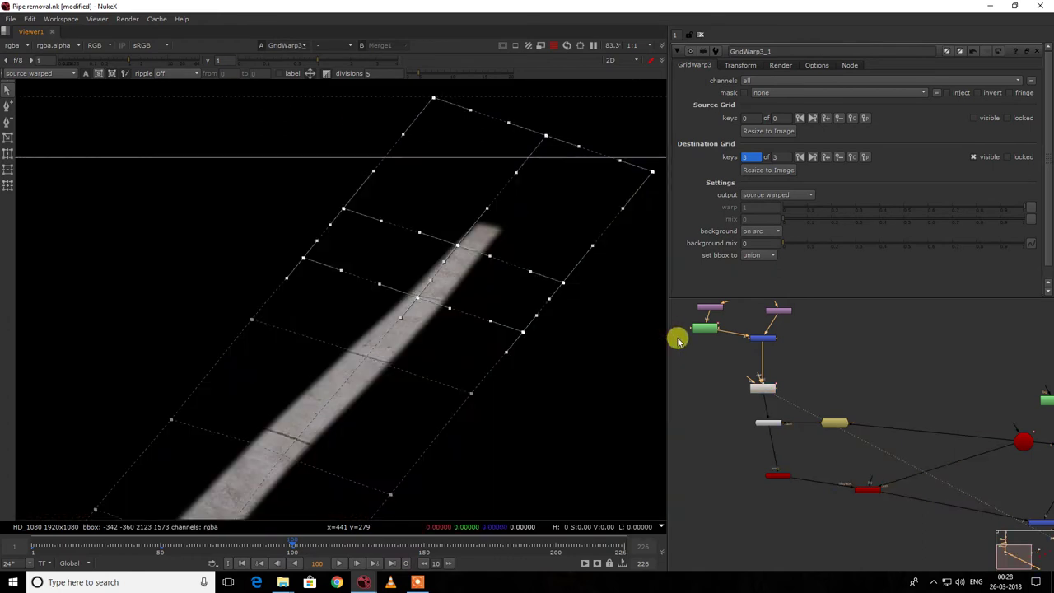
pyautogui.scroll(-3, 951, 392)
pyautogui.moveTo(984, 457); pyautogui.dragTo(918, 445, button='middle')
pyautogui.scroll(5, 917, 445)
pyautogui.press('1')
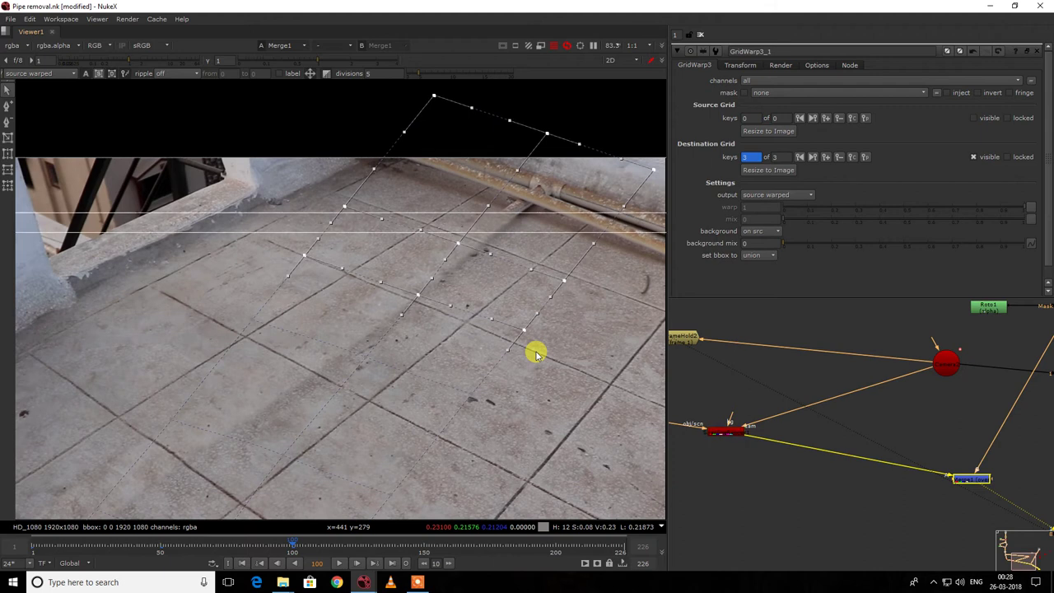
# Hide the viewer overlays and inspect how the patch blends with the floor in Merge1 up to frame 150.
pyautogui.scroll(-3, 512, 272)
pyautogui.press('q')
pyautogui.press('f')
pyautogui.press('b')
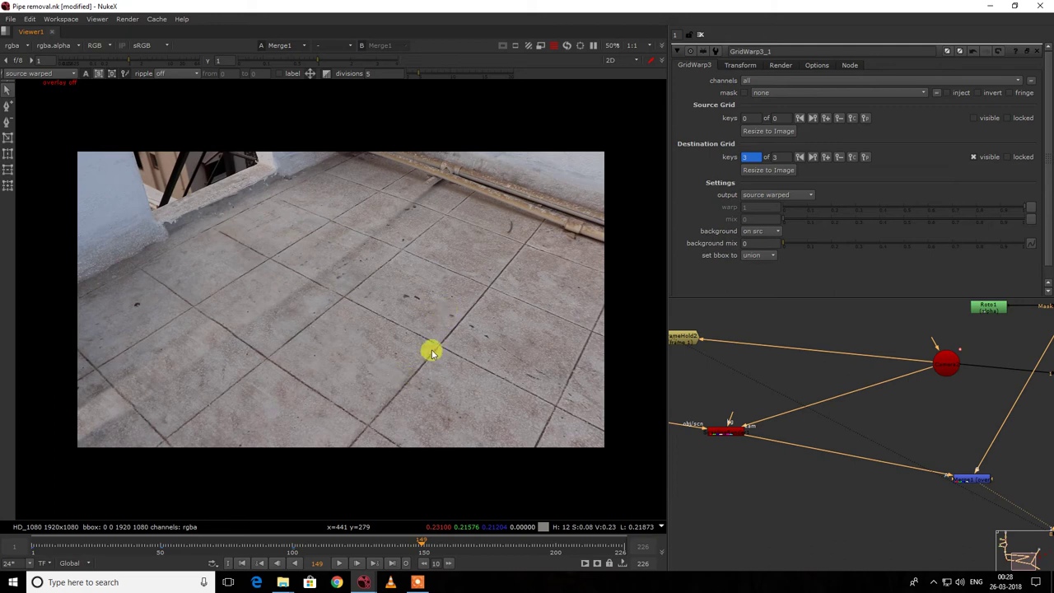
pyautogui.scroll(-1, 430, 349)
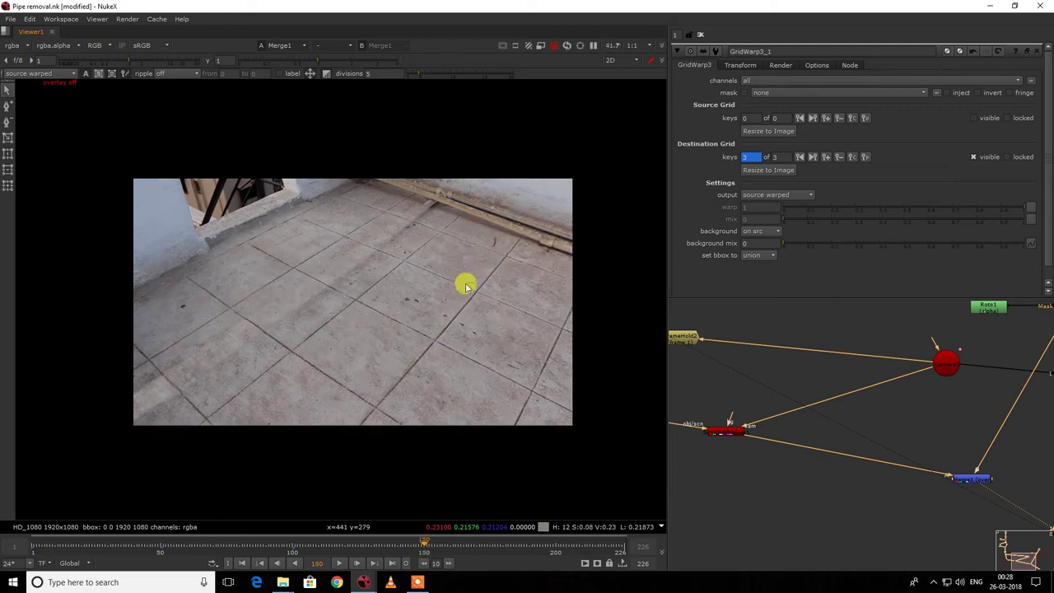
pyautogui.scroll(-4, 421, 272)
pyautogui.scroll(5, 430, 266)
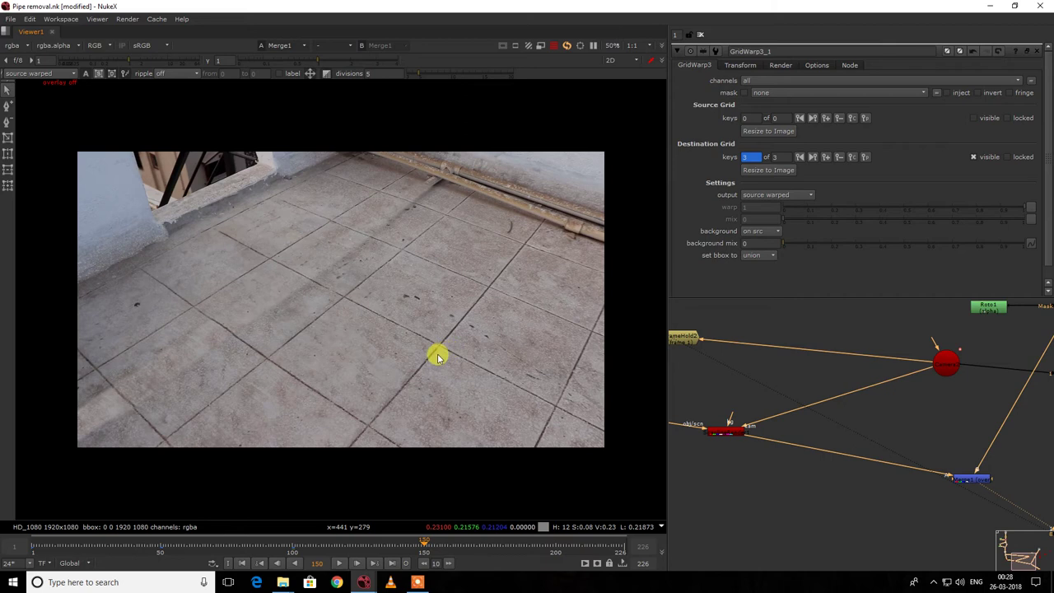
pyautogui.scroll(-2, 437, 353)
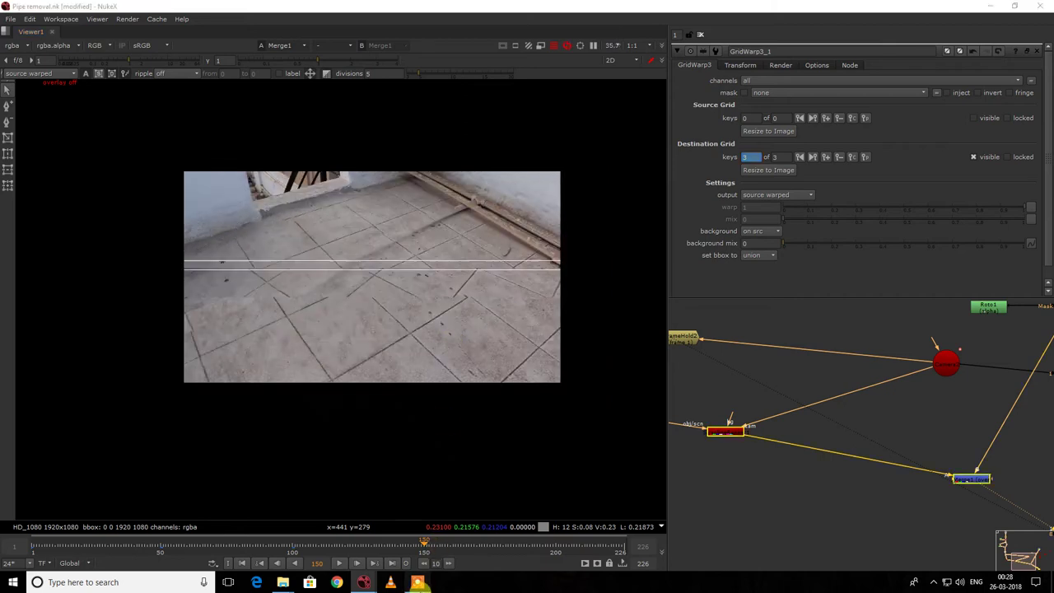
pyautogui.click(418, 584)
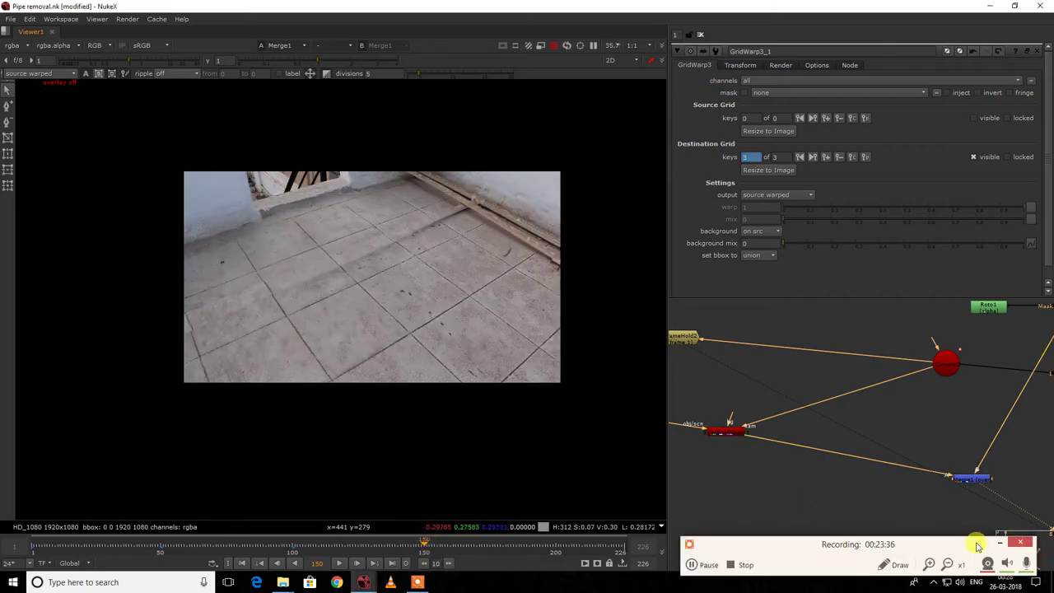
pyautogui.scroll(4, 428, 284)
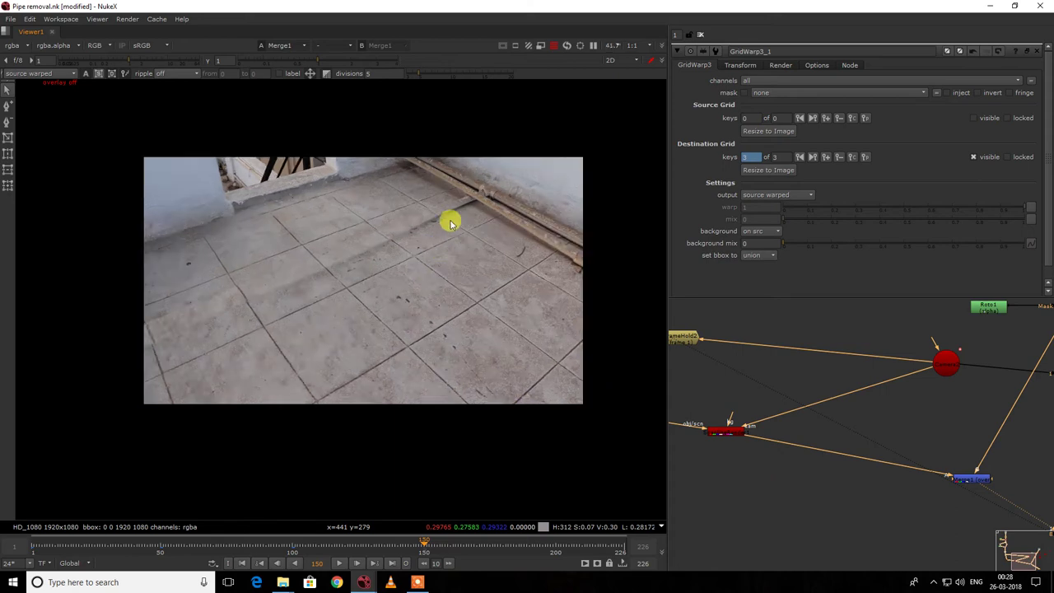
# Show the grid overlay at frame 150 and nudge the uppermost destination grid points to align the patch with the floor tiles.
pyautogui.rightClick(459, 191)
pyautogui.click(459, 191)
pyautogui.scroll(4, 424, 223)
pyautogui.scroll(-3, 422, 226)
pyautogui.moveTo(422, 226); pyautogui.dragTo(423, 315, button='middle')
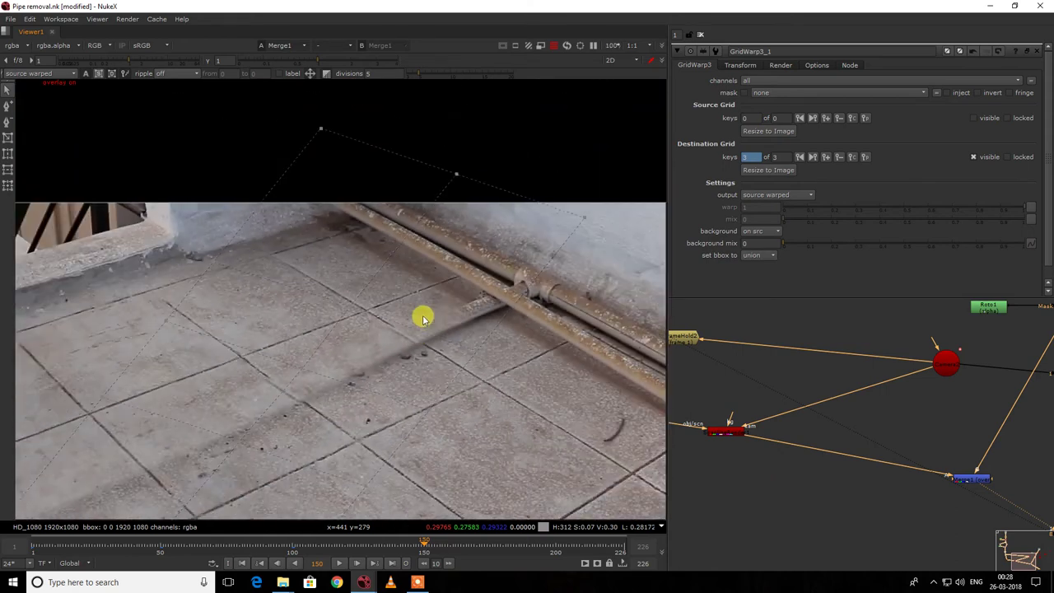
pyautogui.moveTo(219, 101); pyautogui.dragTo(604, 372)
pyautogui.moveTo(176, 239); pyautogui.dragTo(242, 282)
pyautogui.press('Up')
pyautogui.press('Down')
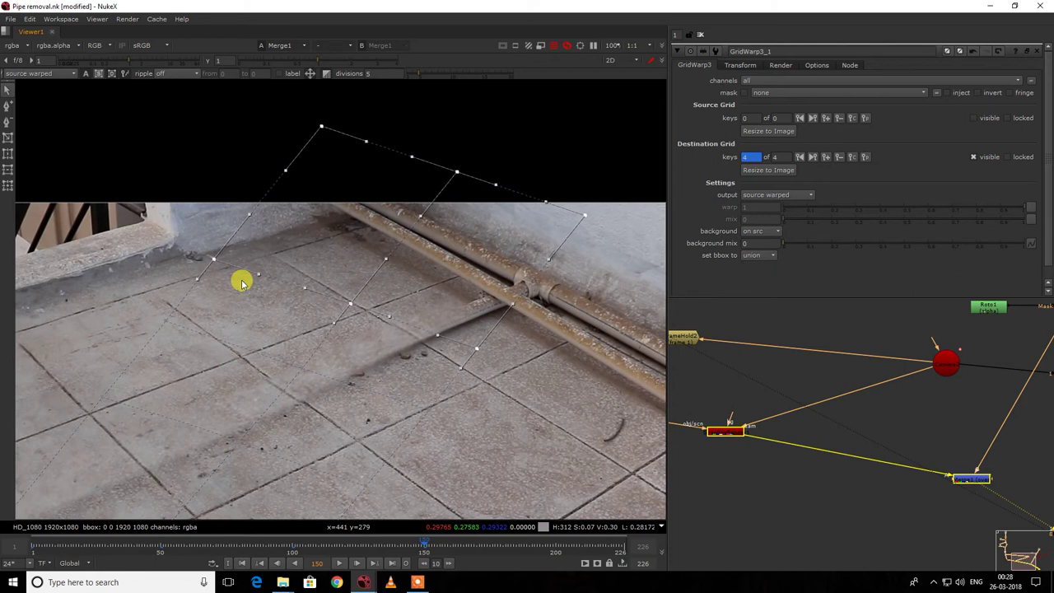
pyautogui.press('KP_6')
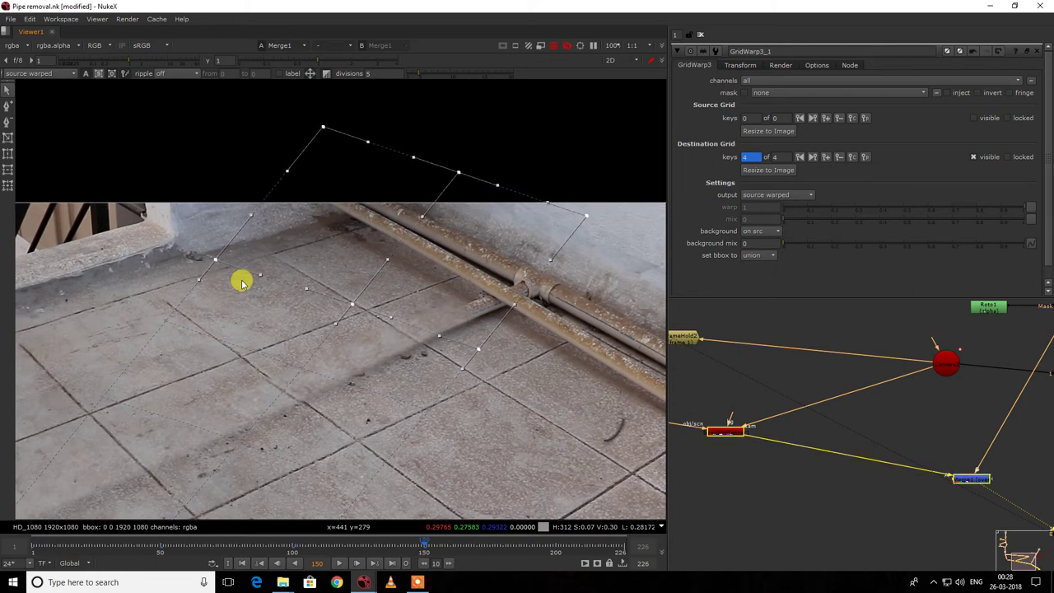
# Select the grid row just below the upper rows at frame 150 and fine-tune its alignment to the tile lines.
pyautogui.scroll(-4, 206, 285)
pyautogui.moveTo(214, 294); pyautogui.dragTo(242, 283, button='middle')
pyautogui.scroll(3, 324, 333)
pyautogui.moveTo(329, 337); pyautogui.dragTo(391, 289, button='middle')
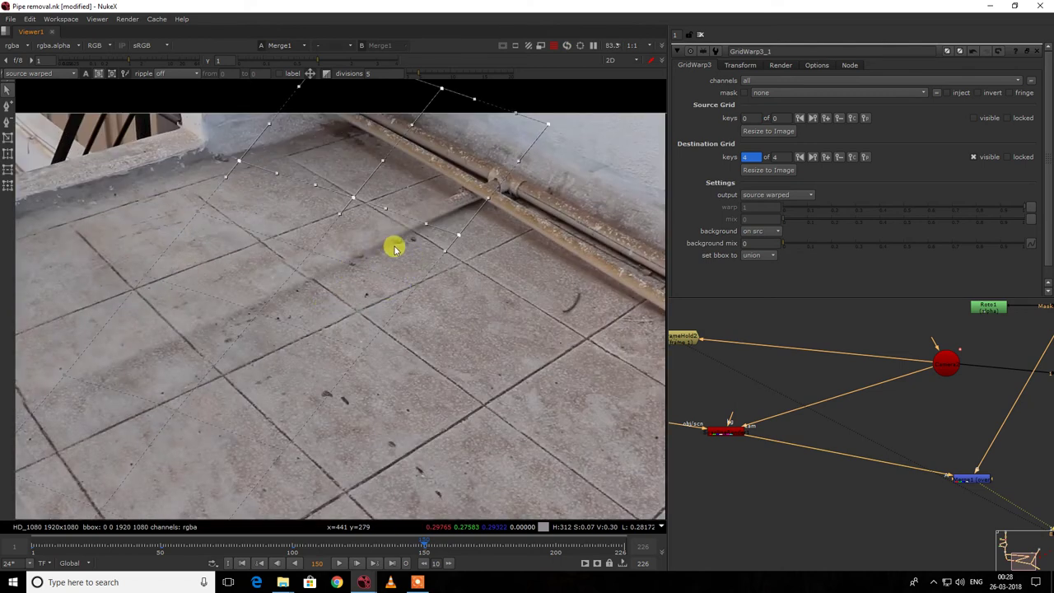
pyautogui.moveTo(176, 199); pyautogui.dragTo(423, 312)
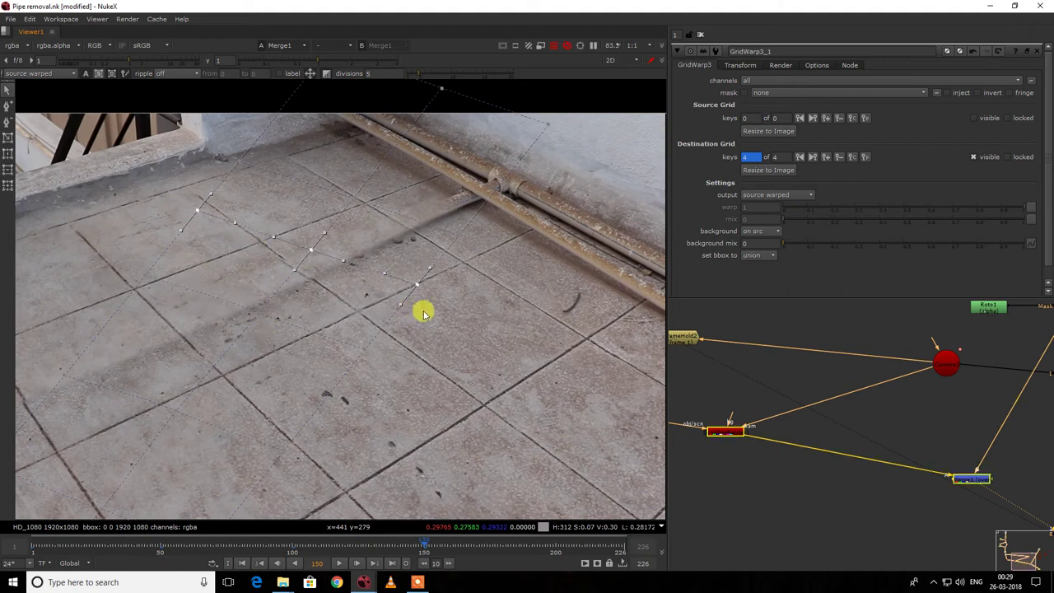
# Adjust the middle rows of destination grid points at frame 150 so the patched grout lines match the surrounding floor.
pyautogui.scroll(-5, 319, 301)
pyautogui.moveTo(295, 304); pyautogui.dragTo(372, 258, button='middle')
pyautogui.scroll(4, 370, 258)
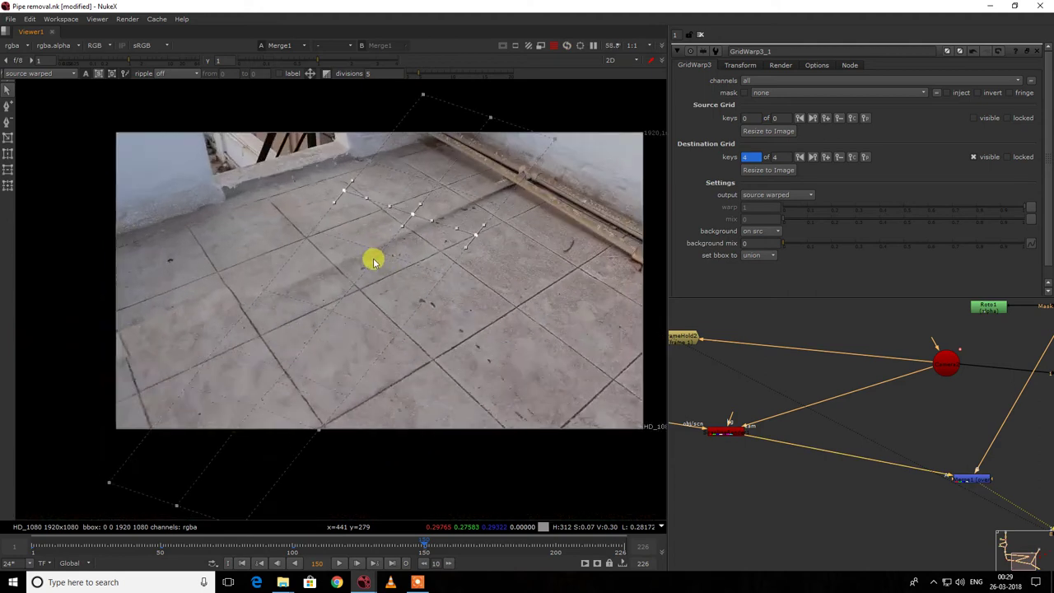
pyautogui.moveTo(252, 200); pyautogui.dragTo(484, 311)
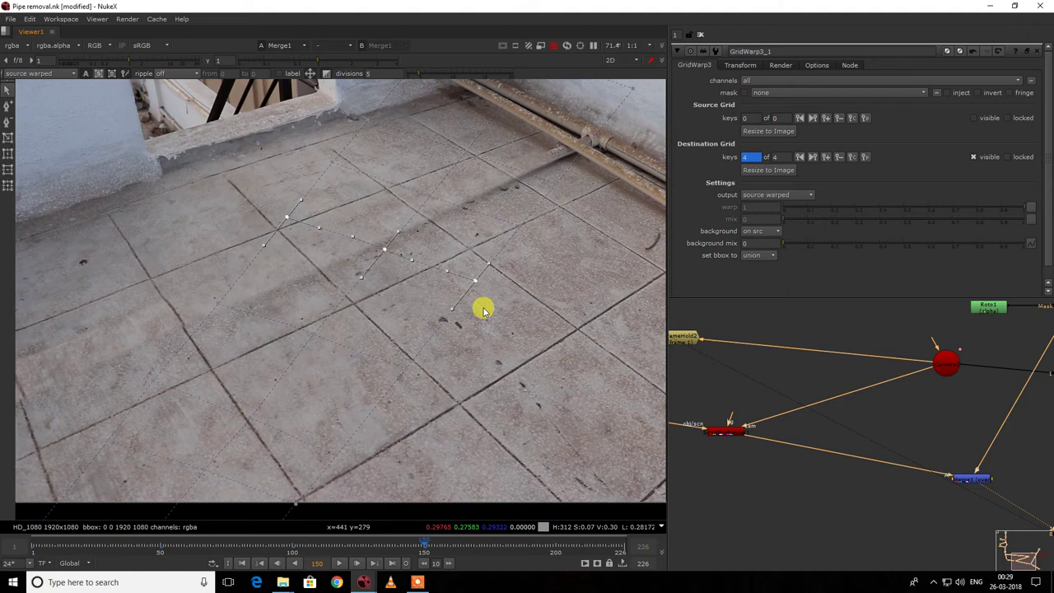
pyautogui.moveTo(358, 327); pyautogui.dragTo(386, 271, button='middle')
pyautogui.moveTo(234, 217); pyautogui.dragTo(495, 326)
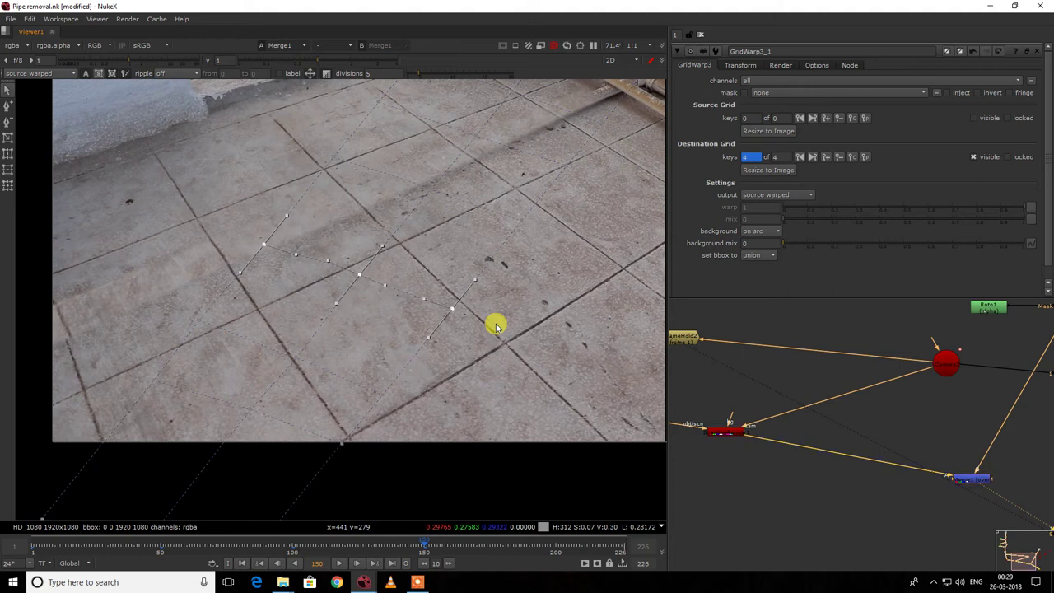
# Select the lower rows of destination grid points at frame 150 and nudge them into line with the floor.
pyautogui.scroll(-2, 313, 284)
pyautogui.moveTo(275, 299); pyautogui.dragTo(337, 226, button='middle')
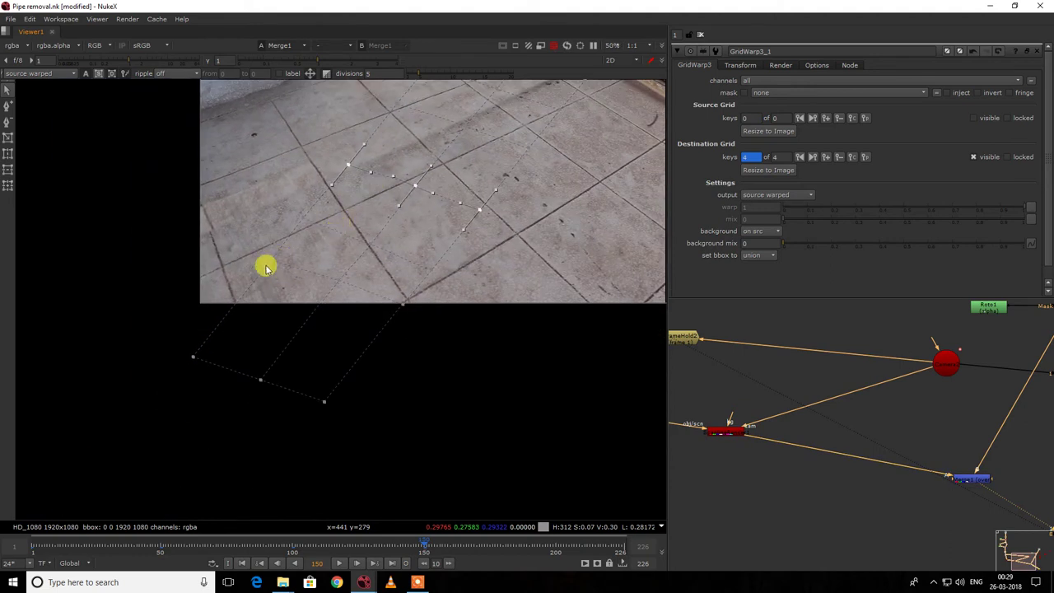
pyautogui.moveTo(188, 207); pyautogui.dragTo(421, 389)
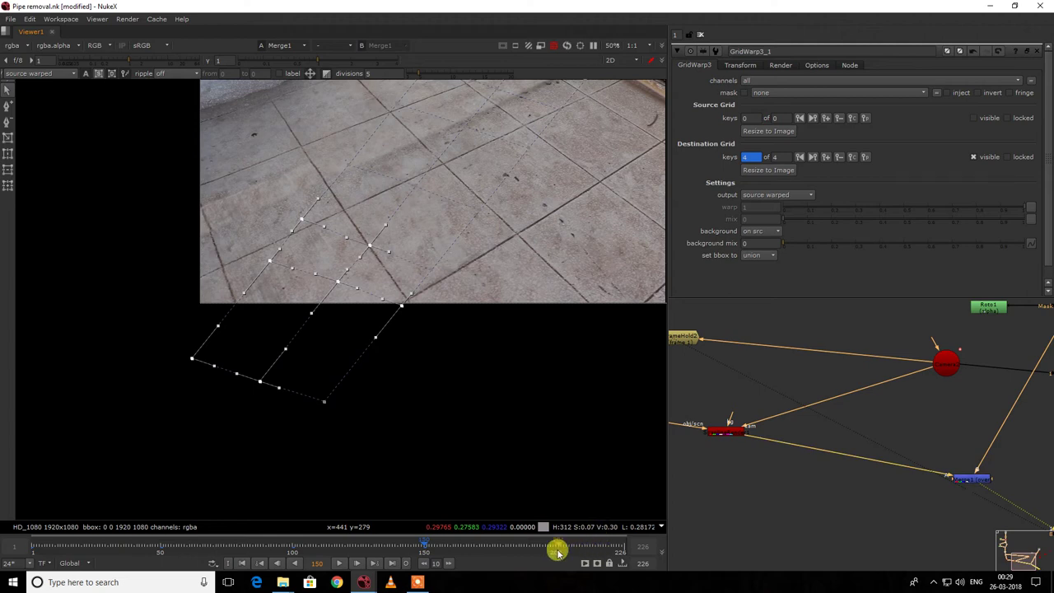
# Go to frame 200, refresh the viewer, and nudge the upper destination grid points to realign the patch near the wall pipes.
pyautogui.click(529, 354)
pyautogui.moveTo(450, 308); pyautogui.dragTo(375, 351, button='middle')
pyautogui.scroll(-2, 476, 239)
pyautogui.scroll(2, 464, 252)
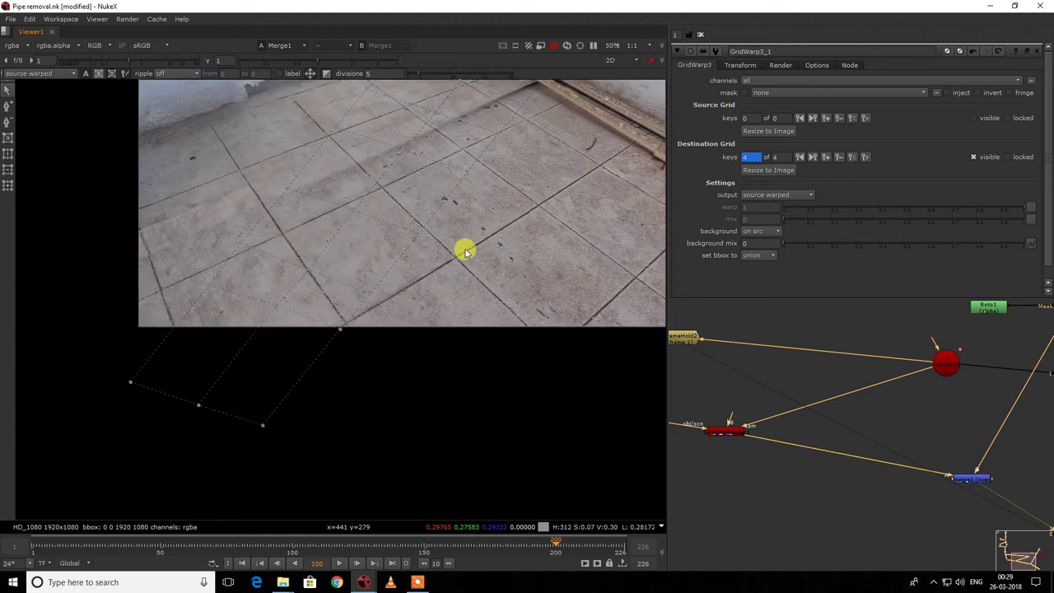
pyautogui.press('f')
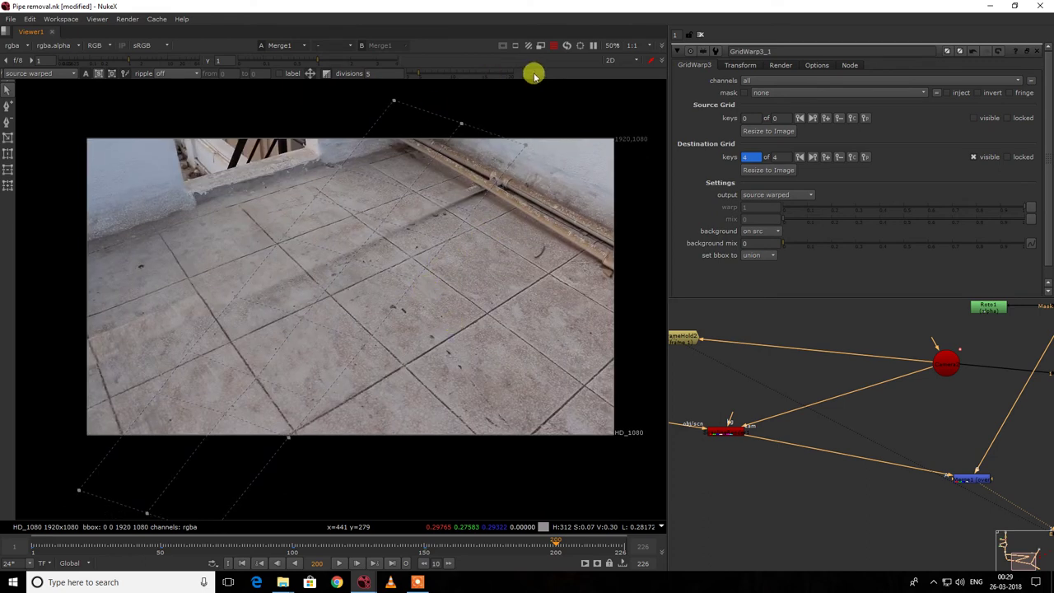
pyautogui.click(565, 47)
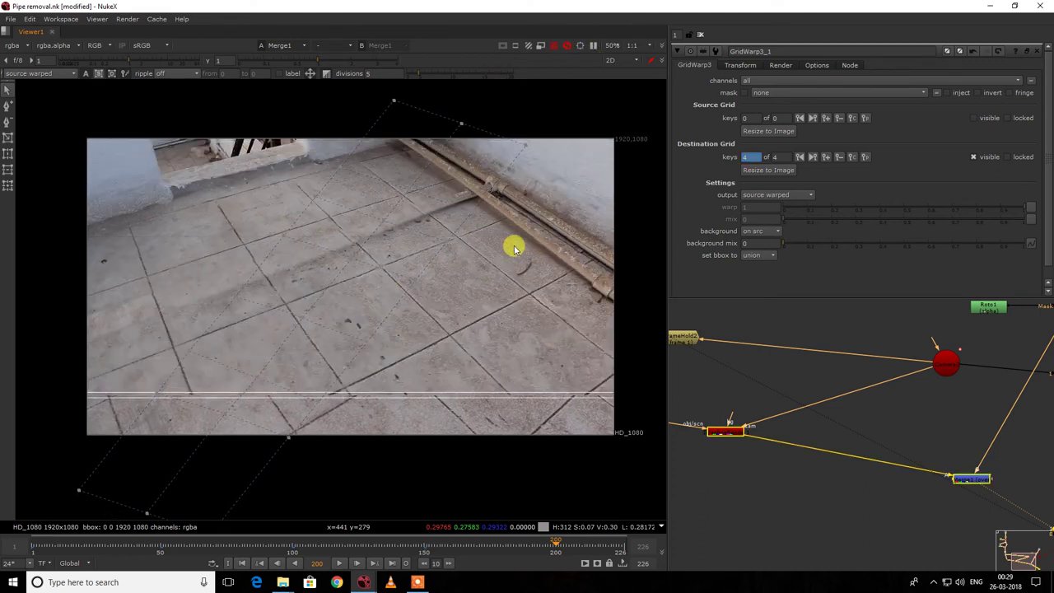
pyautogui.scroll(2, 495, 296)
pyautogui.moveTo(488, 236); pyautogui.dragTo(496, 305, button='middle')
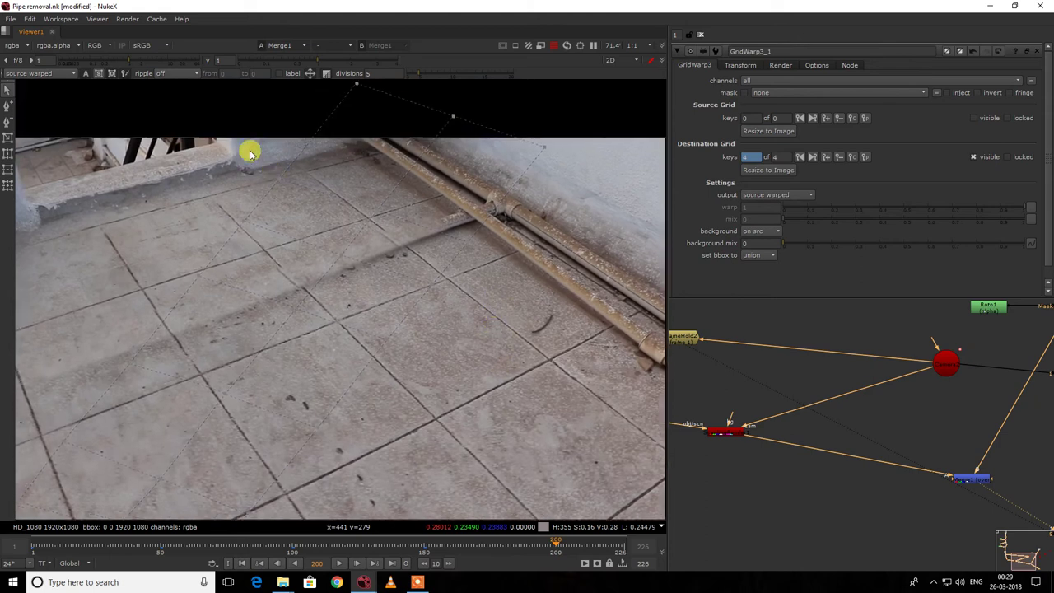
pyautogui.moveTo(246, 86); pyautogui.dragTo(250, 127, button='middle')
pyautogui.moveTo(234, 99); pyautogui.dragTo(457, 272)
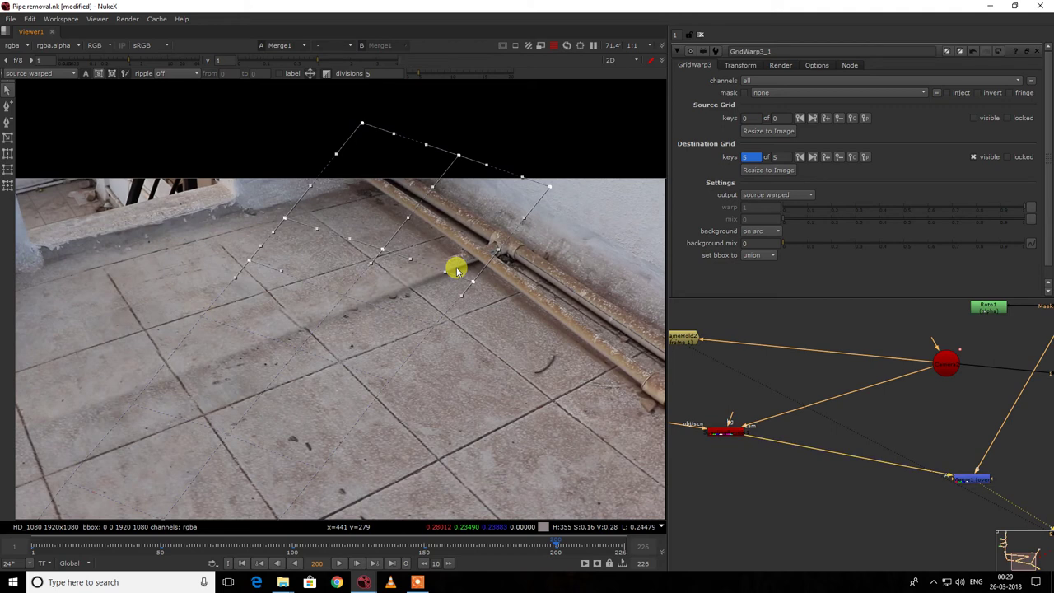
# Reposition the next grid row at frame 200, fine-tuning its individual points against the tile lines beside the pipe.
pyautogui.moveTo(221, 253); pyautogui.dragTo(449, 340)
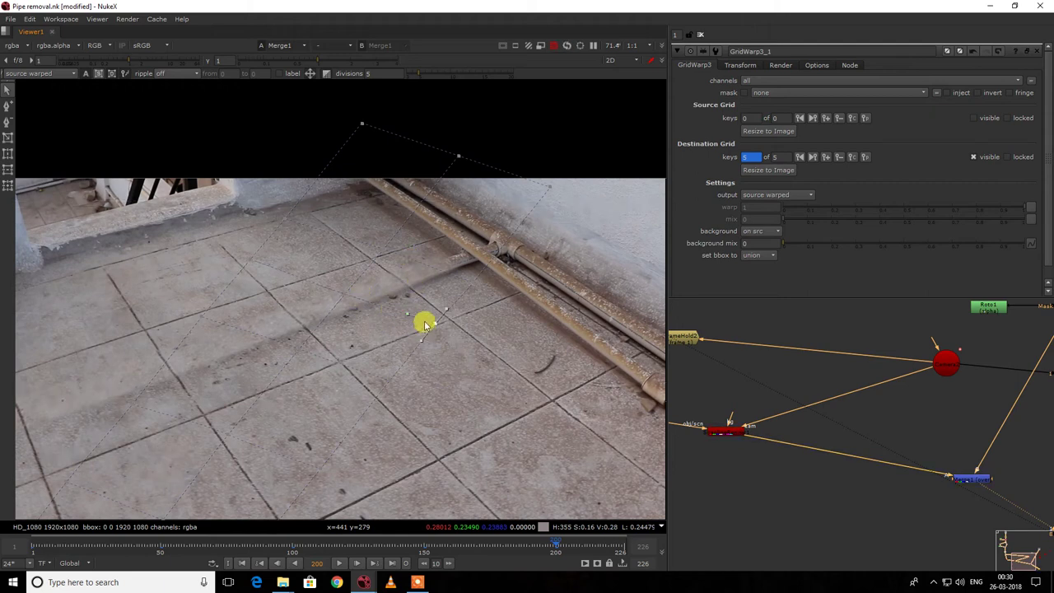
pyautogui.moveTo(435, 324); pyautogui.dragTo(435, 329)
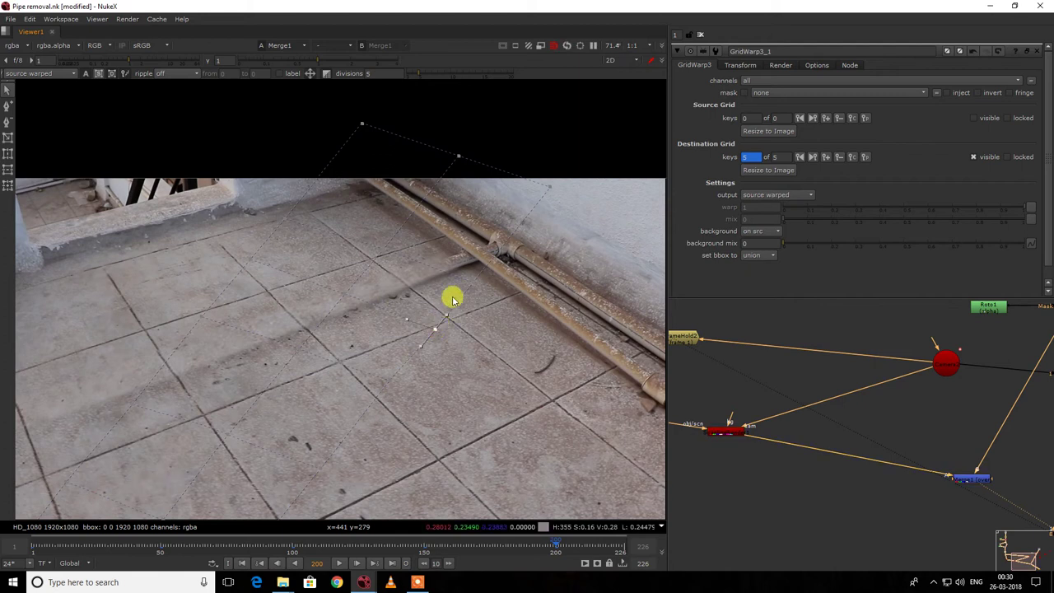
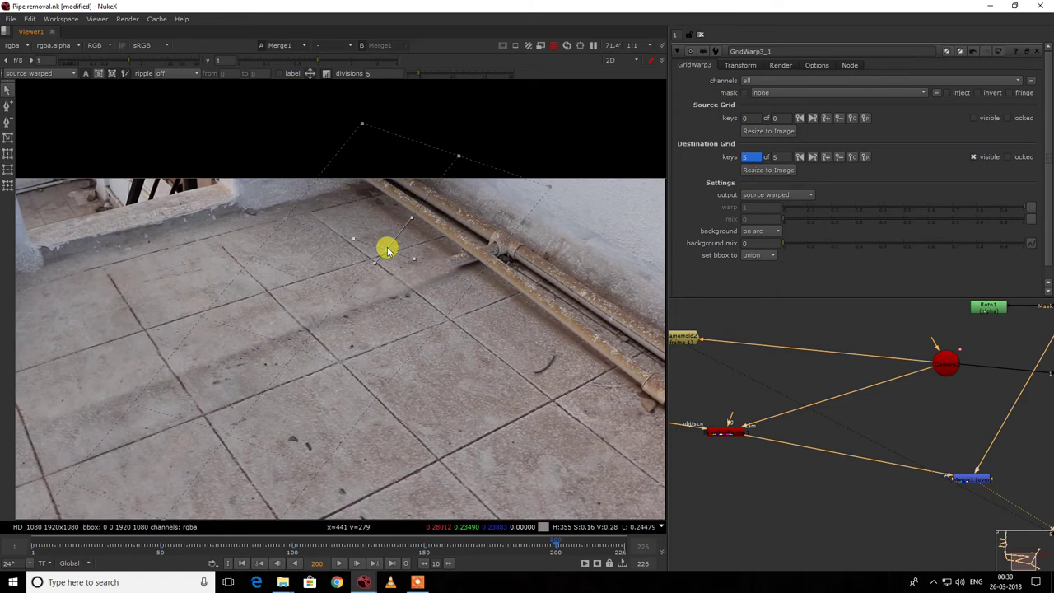
pyautogui.scroll(-3, 387, 250)
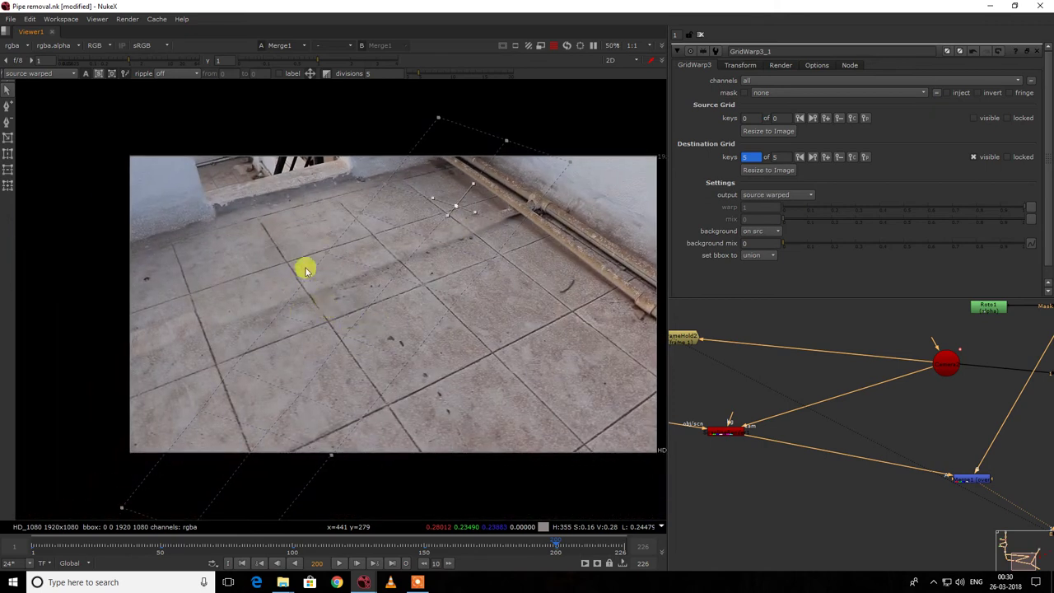
# Select and adjust the central grid rows at frame 200 so the patch follows the grout lines across the shadow.
pyautogui.scroll(3, 313, 276)
pyautogui.moveTo(265, 230); pyautogui.dragTo(565, 347)
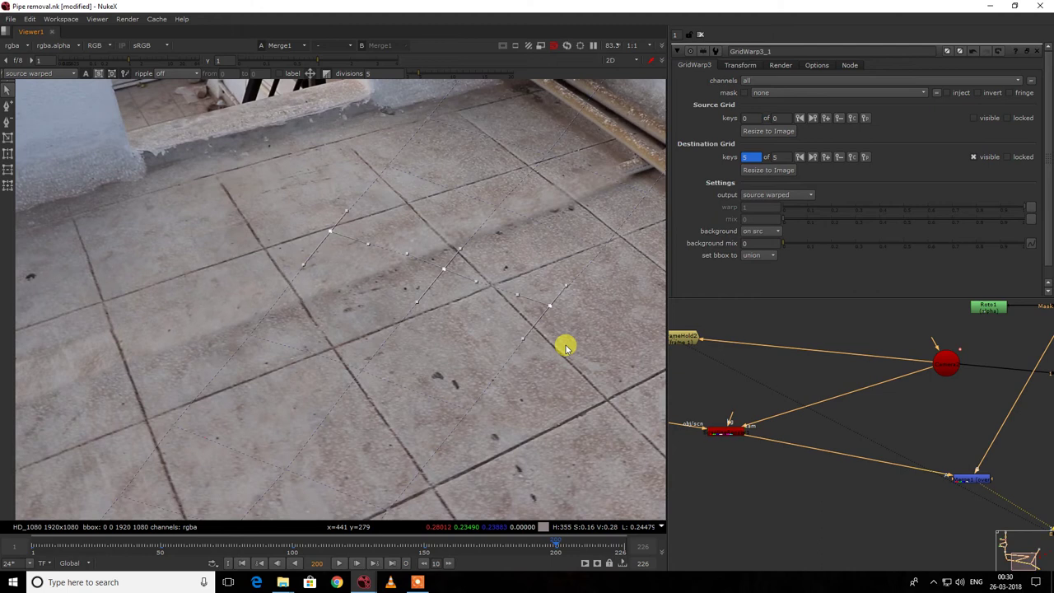
pyautogui.moveTo(259, 164); pyautogui.dragTo(563, 301)
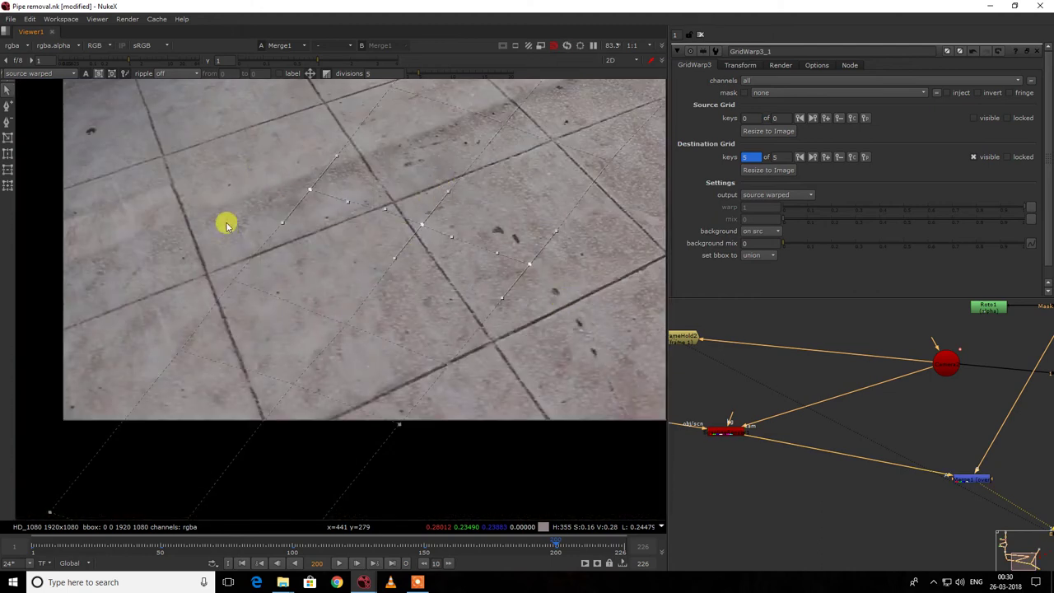
# Go to frame 226, refresh the viewer with the overlay hidden to check the patch, and show the grid overlay again.
pyautogui.scroll(-3, 233, 252)
pyautogui.press('o')
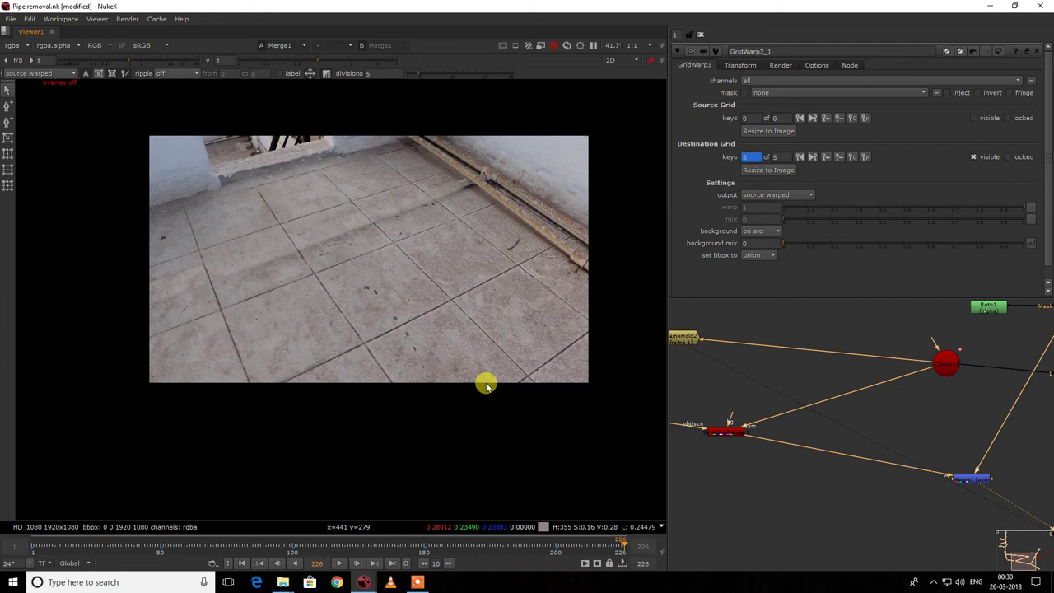
pyautogui.click(569, 51)
pyautogui.doubleClick(592, 6)
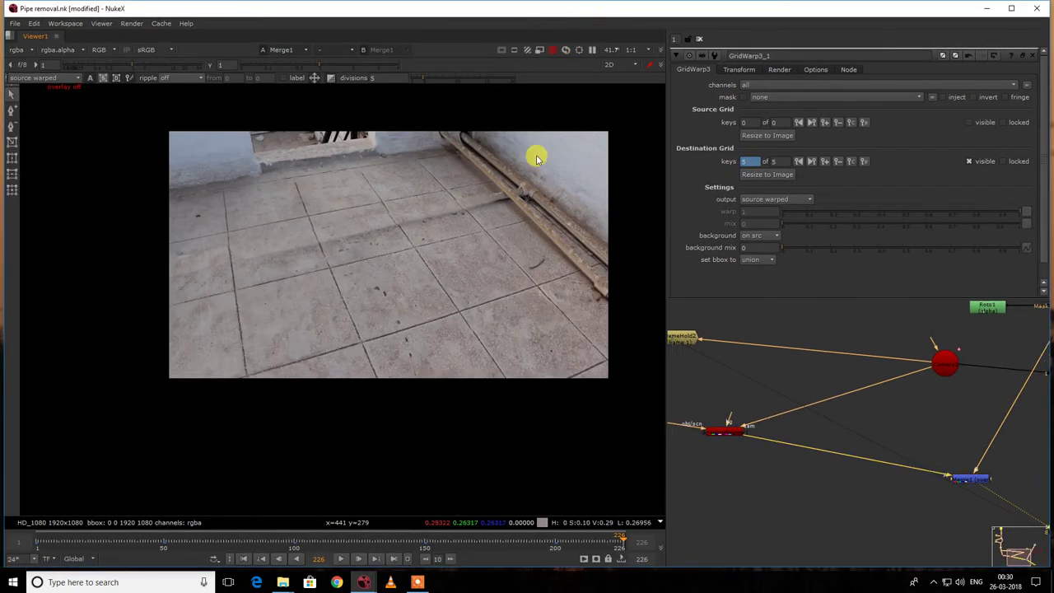
pyautogui.scroll(6, 477, 177)
pyautogui.scroll(-4, 455, 304)
pyautogui.press('q')
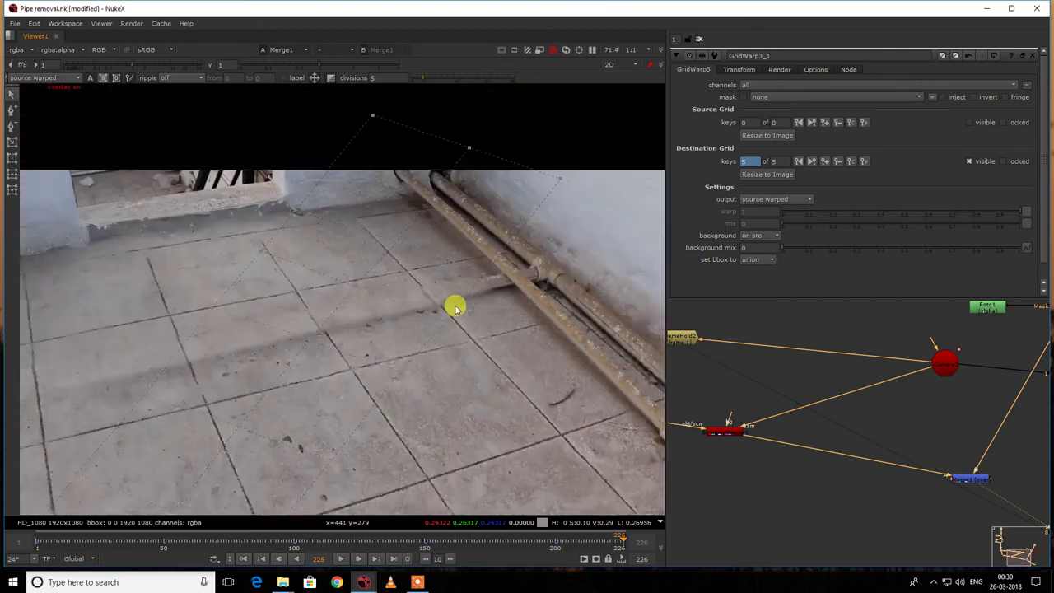
# Select the upper destination grid points at frame 226, add the neighbouring missed point, and nudge them to align the tile lines.
pyautogui.scroll(4, 435, 297)
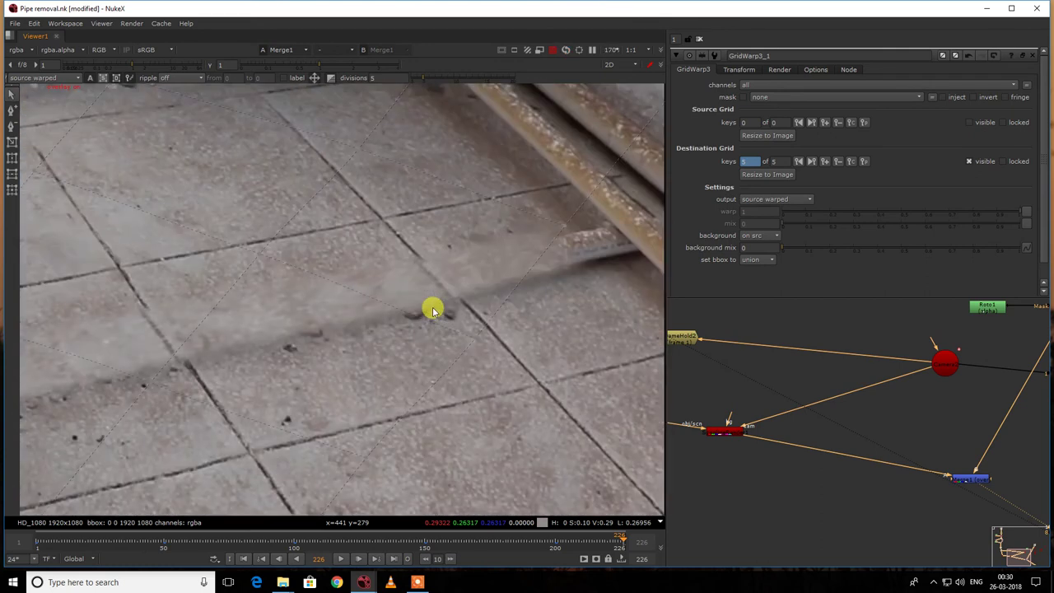
pyautogui.scroll(-3, 433, 280)
pyautogui.moveTo(272, 90); pyautogui.dragTo(568, 374)
pyautogui.moveTo(259, 91); pyautogui.dragTo(553, 367)
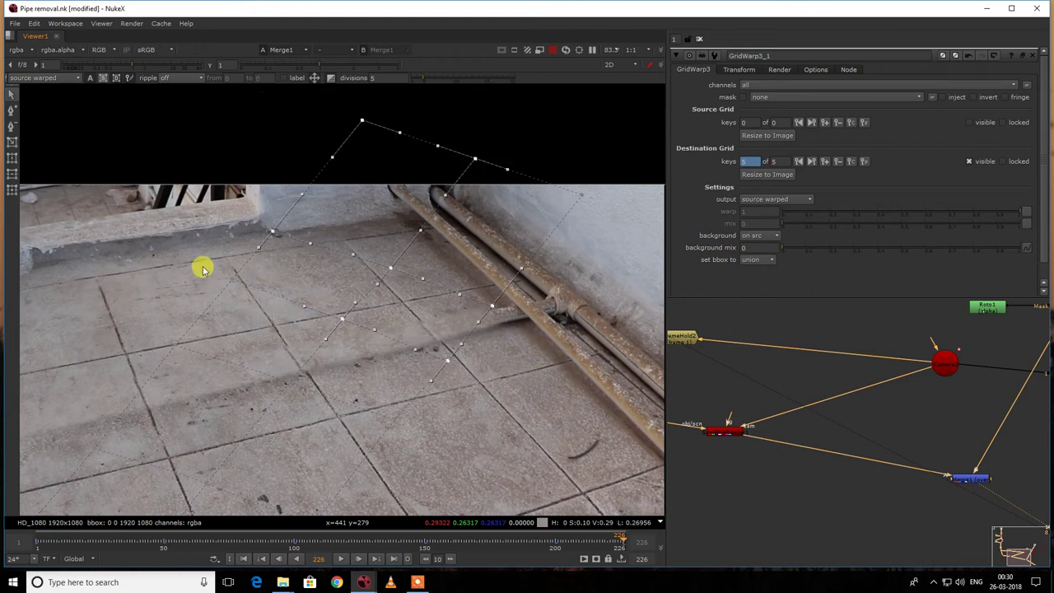
pyautogui.keyDown('shift'); pyautogui.moveTo(205, 263); pyautogui.dragTo(262, 299); pyautogui.keyUp('shift')
pyautogui.press('Up')
pyautogui.press('Up')
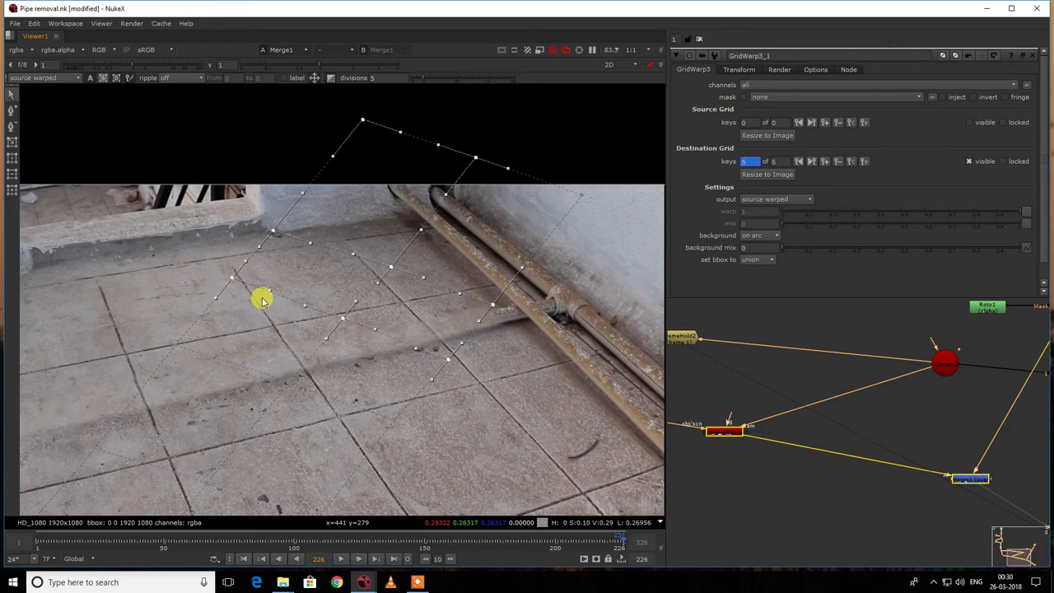
pyautogui.press('KP_9')
pyautogui.scroll(-2, 273, 302)
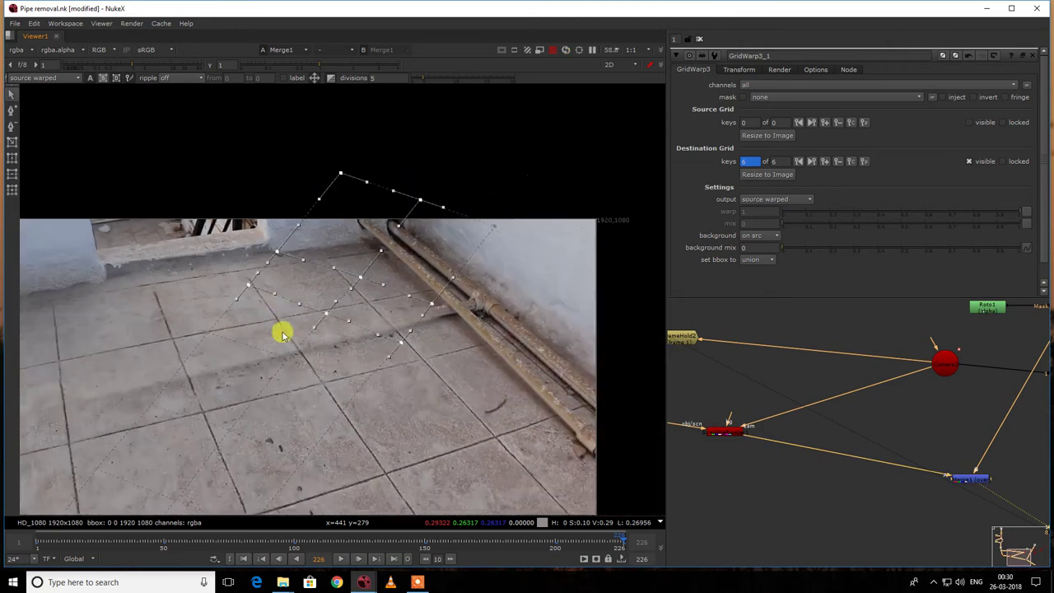
# Select the two lower grid rows at frame 226, including the leftmost point, and shift them to match the floor.
pyautogui.moveTo(250, 354); pyautogui.dragTo(345, 249, button='middle')
pyautogui.moveTo(153, 339); pyautogui.dragTo(353, 498)
pyautogui.keyDown('shift'); pyautogui.moveTo(84, 392); pyautogui.dragTo(186, 450); pyautogui.keyUp('shift')
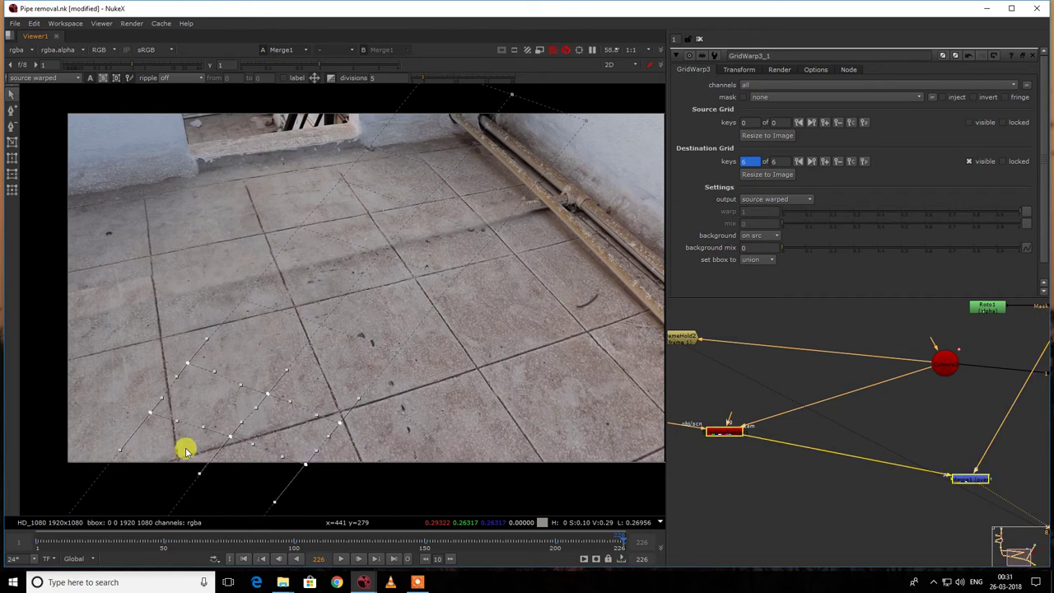
# Hide the grid overlay, return to frame 1, refresh the viewer, and review the full frame and the node graph.
pyautogui.press('o')
pyautogui.press('f')
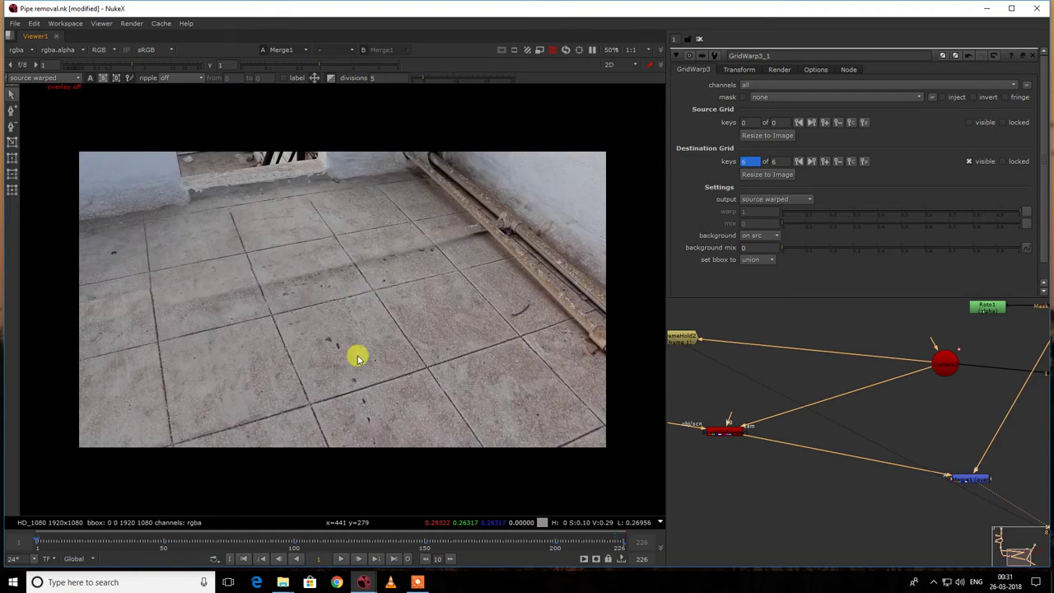
pyautogui.scroll(-3, 459, 258)
pyautogui.scroll(3, 459, 258)
pyautogui.rightClick(458, 259)
pyautogui.click(458, 258)
pyautogui.click(570, 50)
pyautogui.rightClick(596, 200)
pyautogui.click(598, 205)
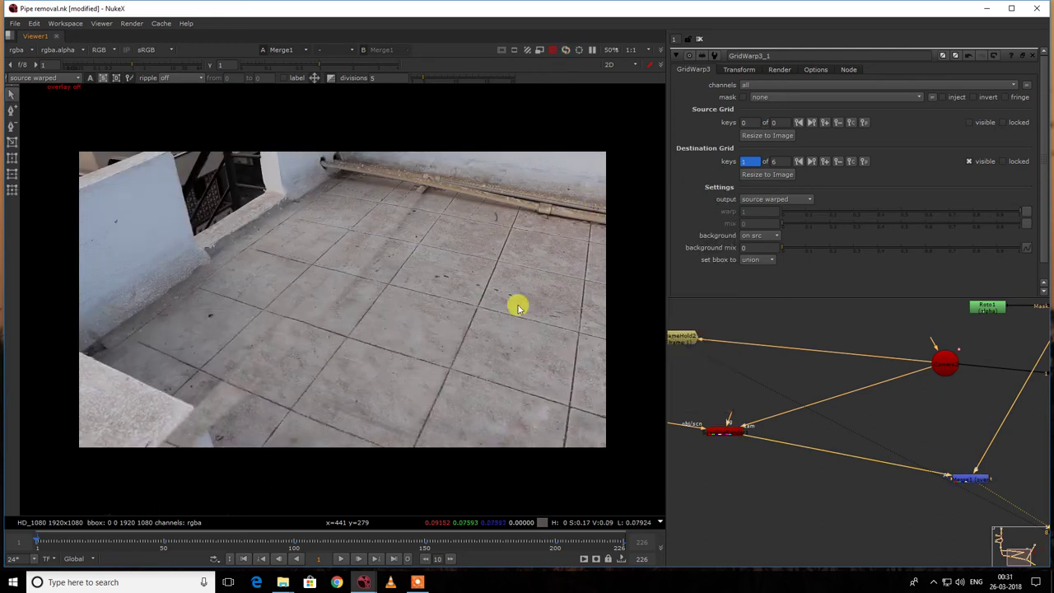
pyautogui.scroll(1, 847, 412)
pyautogui.scroll(-3, 873, 424)
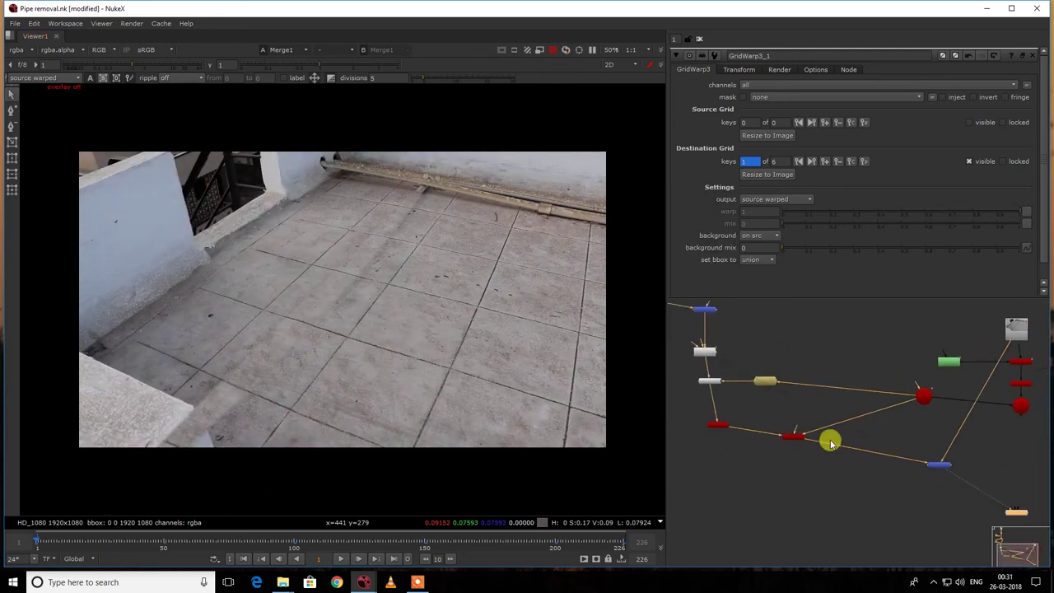
# Maximize the window, locate the floor patch branch in the node graph, and view the Copy1 output with the overlay shown.
pyautogui.doubleClick(665, 14)
pyautogui.moveTo(475, 208); pyautogui.dragTo(359, 278)
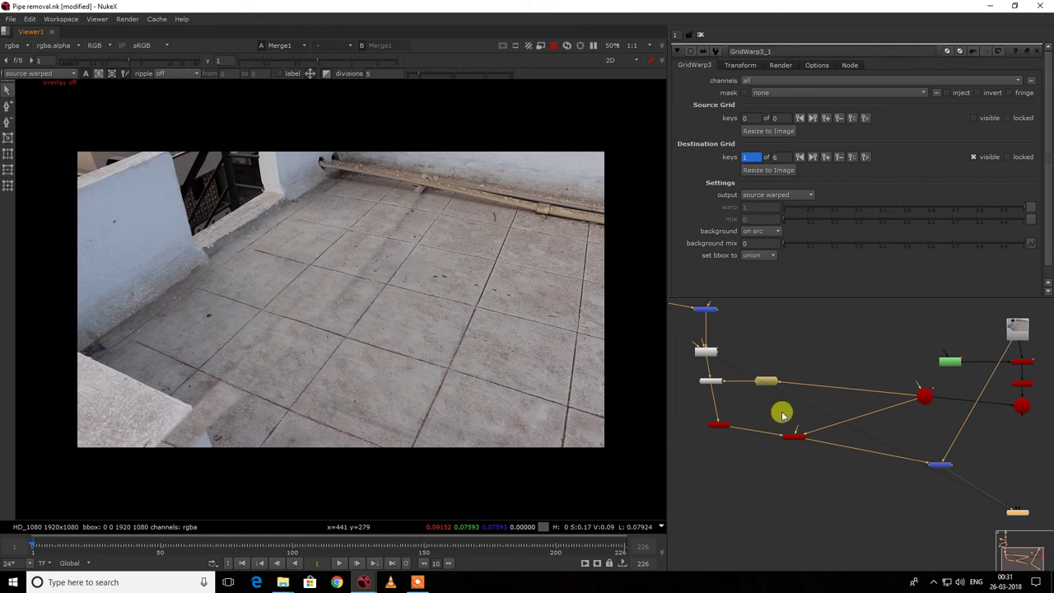
pyautogui.scroll(-3, 795, 435)
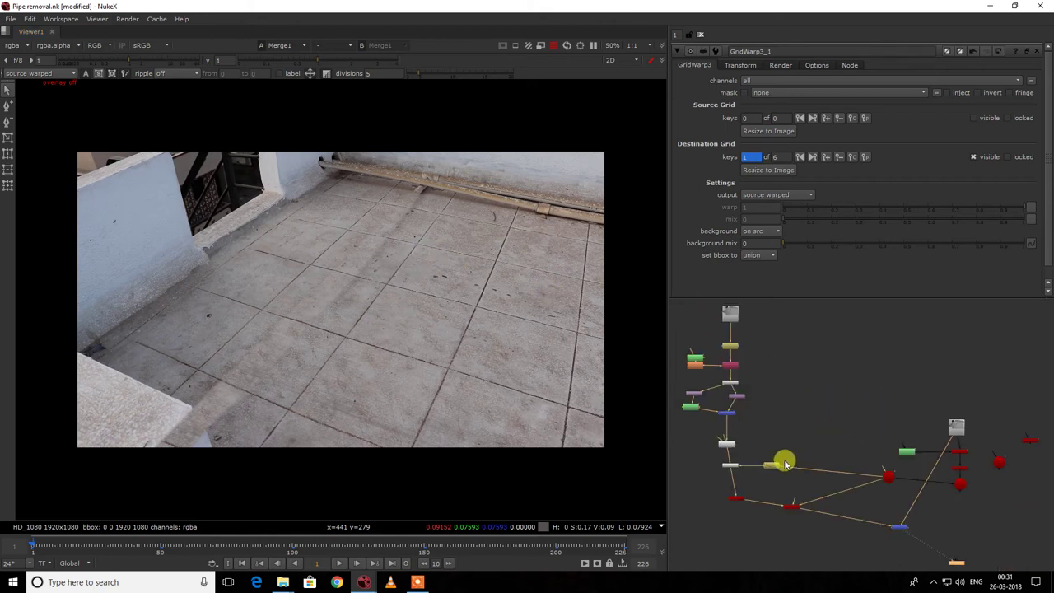
pyautogui.scroll(5, 725, 350)
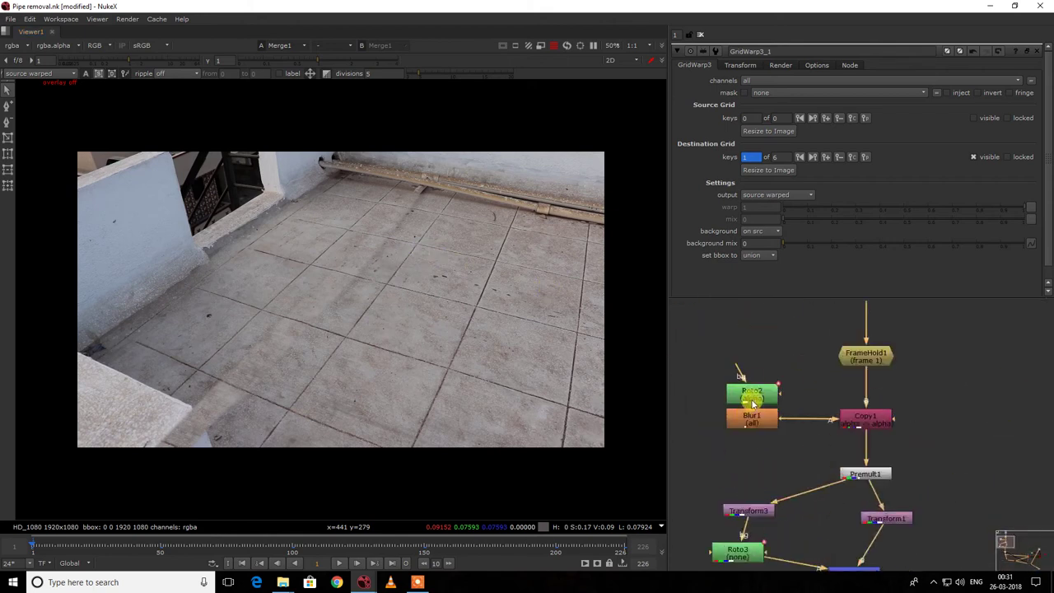
pyautogui.doubleClick(752, 400)
pyautogui.doubleClick(867, 422)
pyautogui.press('1')
pyautogui.rightClick(515, 245)
pyautogui.press('q')
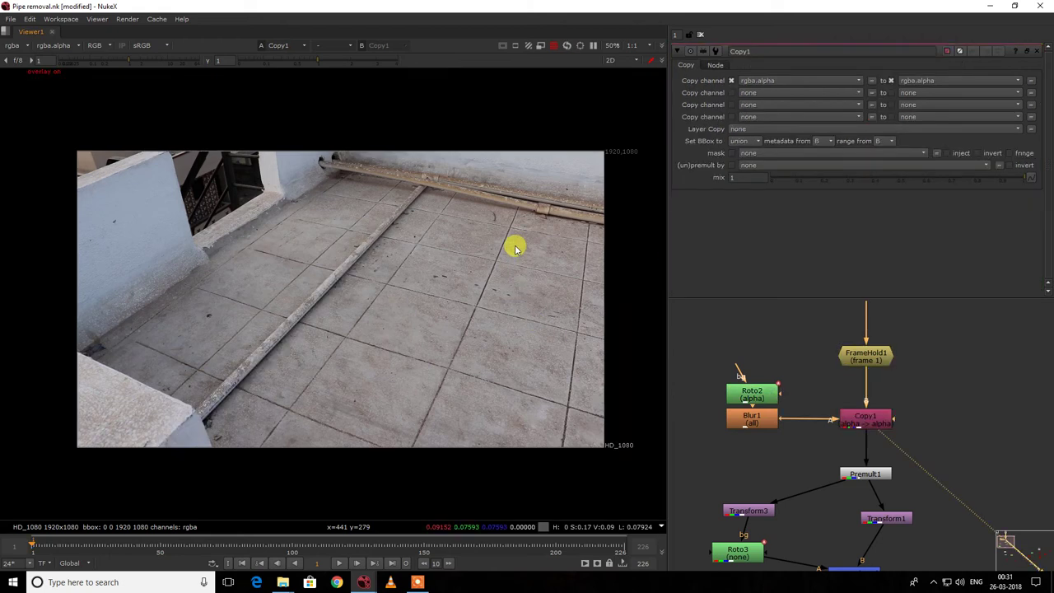
# Open Roto2 and widen its Bezier by moving the points on the right-hand edge outward across the clean tiles.
pyautogui.doubleClick(737, 392)
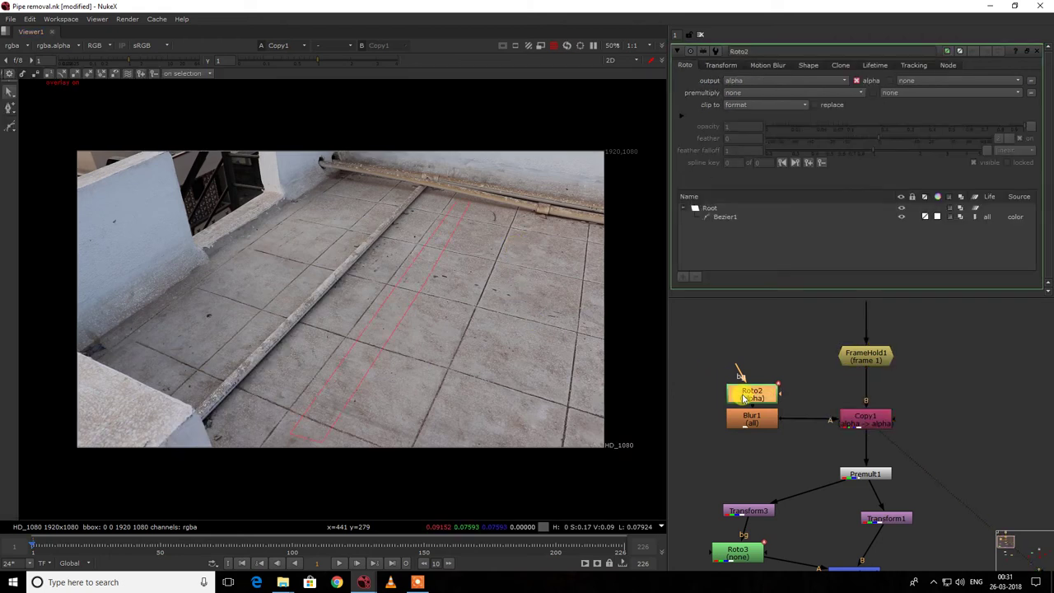
pyautogui.click(448, 234)
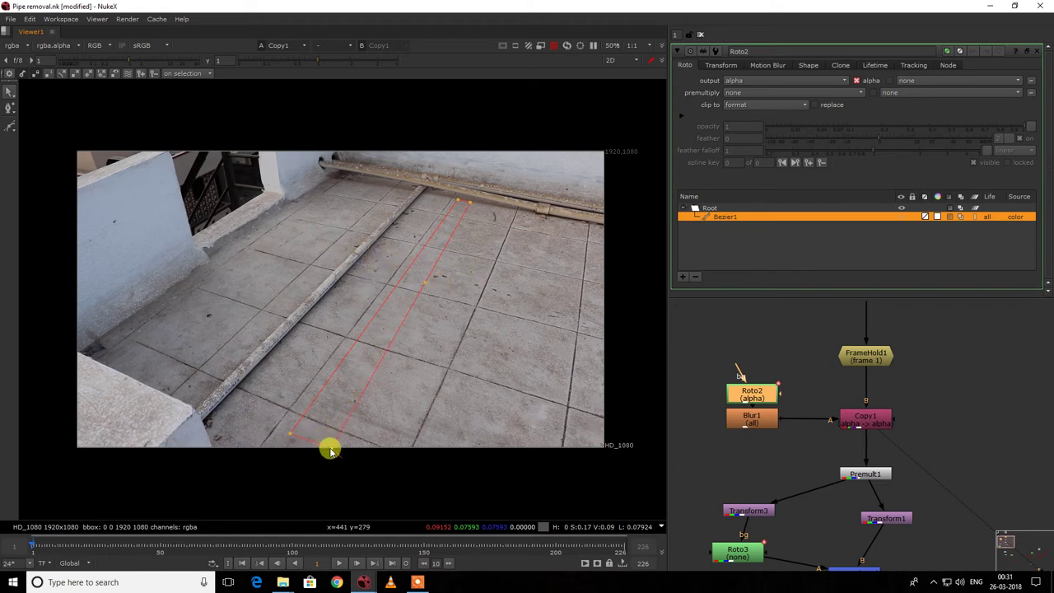
pyautogui.keyDown('ctrl'); pyautogui.keyDown('alt'); pyautogui.click(441, 288); pyautogui.keyUp('alt'); pyautogui.keyUp('ctrl')
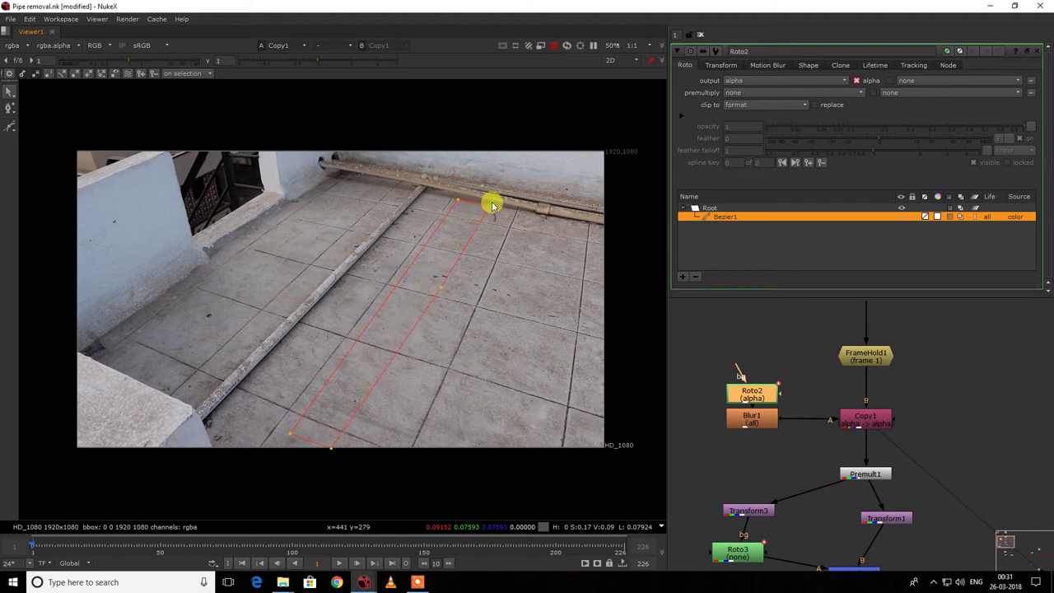
# View the Merge1 composite at frame 148 with the overlay hidden and examine how the widened patch blends with the floor.
pyautogui.scroll(-7, 783, 429)
pyautogui.moveTo(888, 521); pyautogui.dragTo(829, 433, button='middle')
pyautogui.scroll(3, 858, 457)
pyautogui.click(903, 478)
pyautogui.press('1')
pyautogui.moveTo(403, 545); pyautogui.dragTo(432, 546)
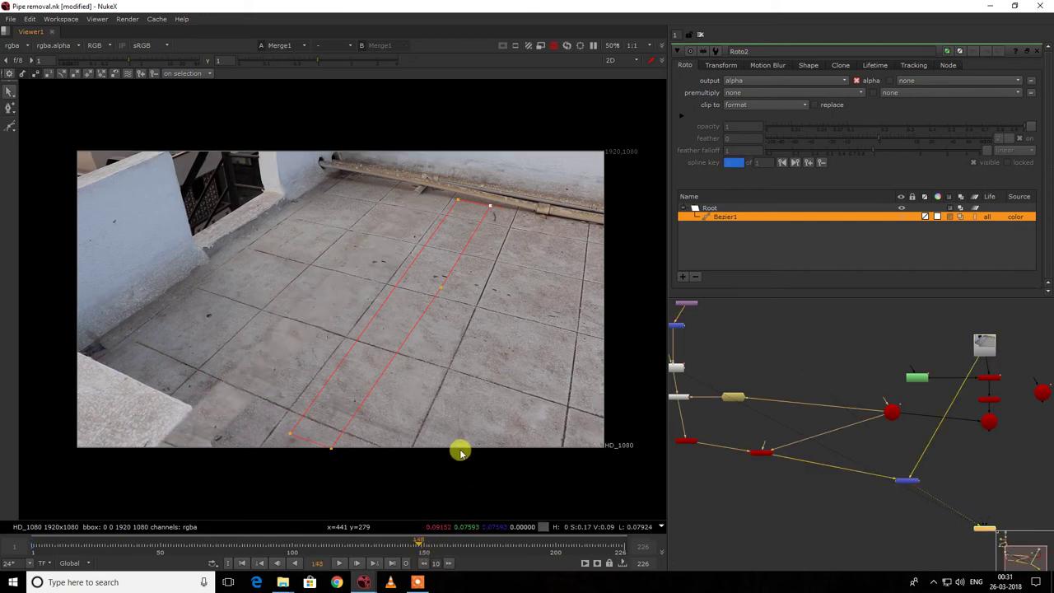
pyautogui.scroll(6, 382, 266)
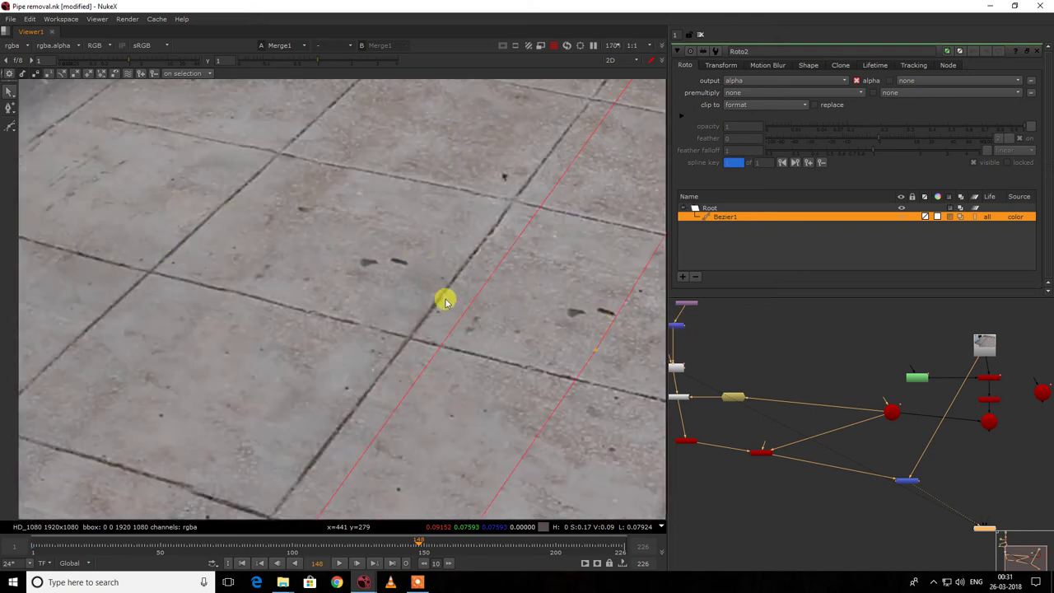
pyautogui.press('f')
pyautogui.rightClick(514, 240)
pyautogui.click(527, 255)
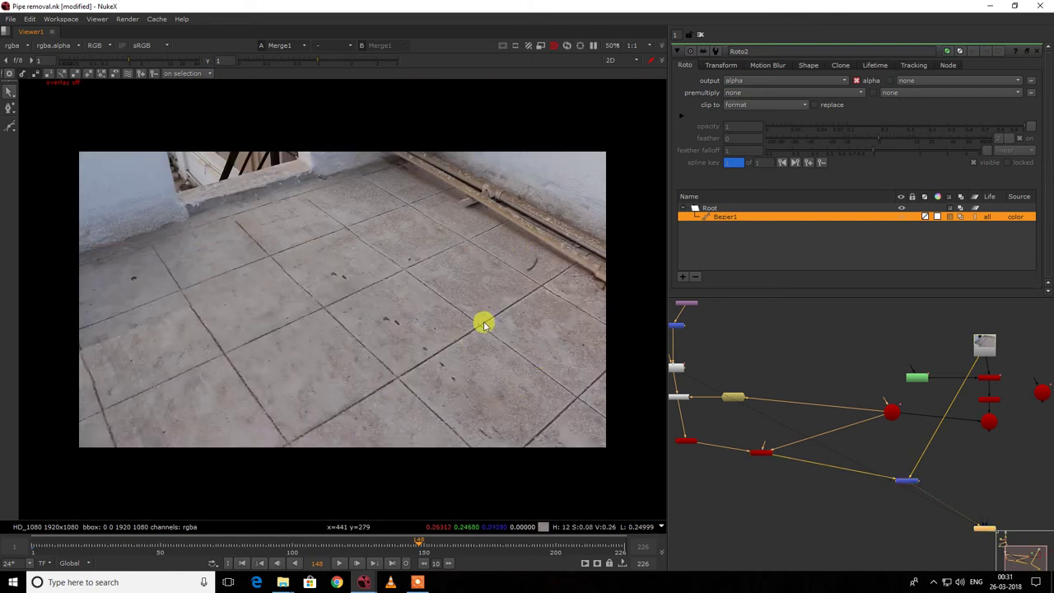
# Try Blur1 sizes of 30 and 40 to soften the patch mask, and check the tiles up close.
pyautogui.moveTo(737, 401); pyautogui.dragTo(926, 532, button='middle')
pyautogui.doubleClick(820, 394)
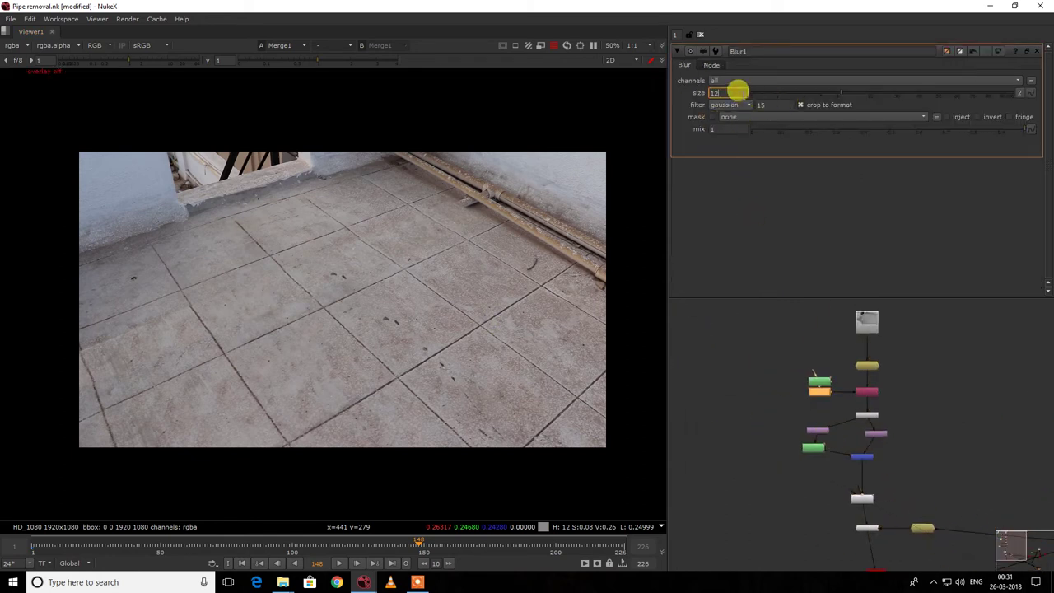
pyautogui.write('30')
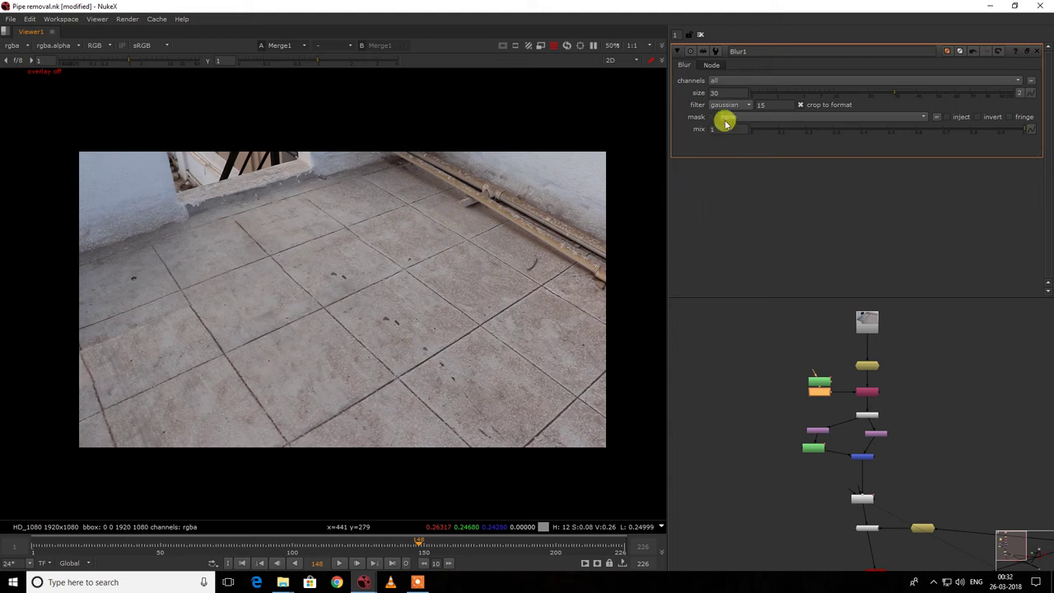
pyautogui.doubleClick(716, 92)
pyautogui.write('40')
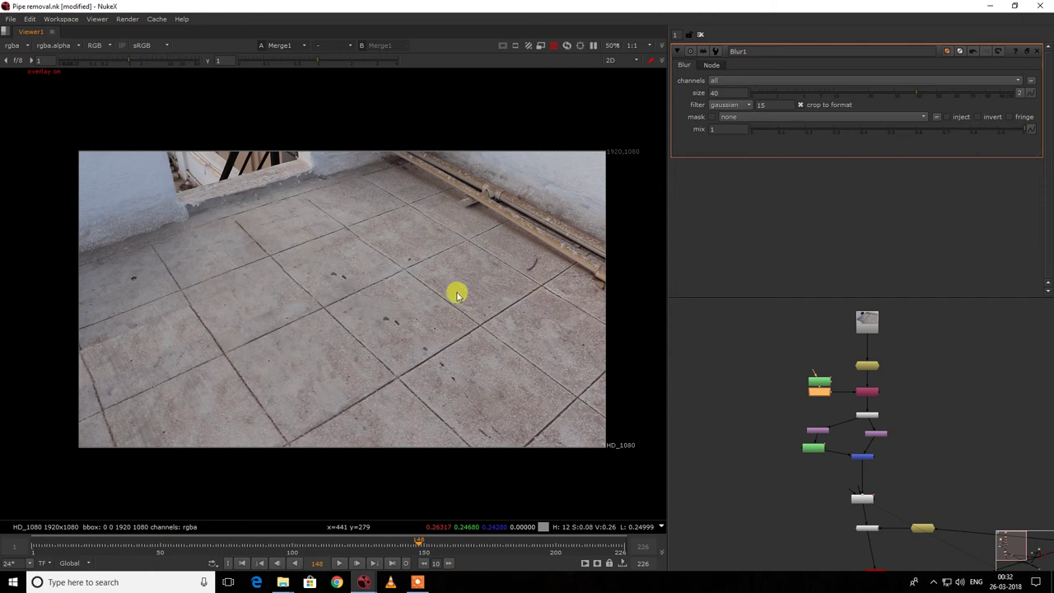
pyautogui.scroll(2, 390, 247)
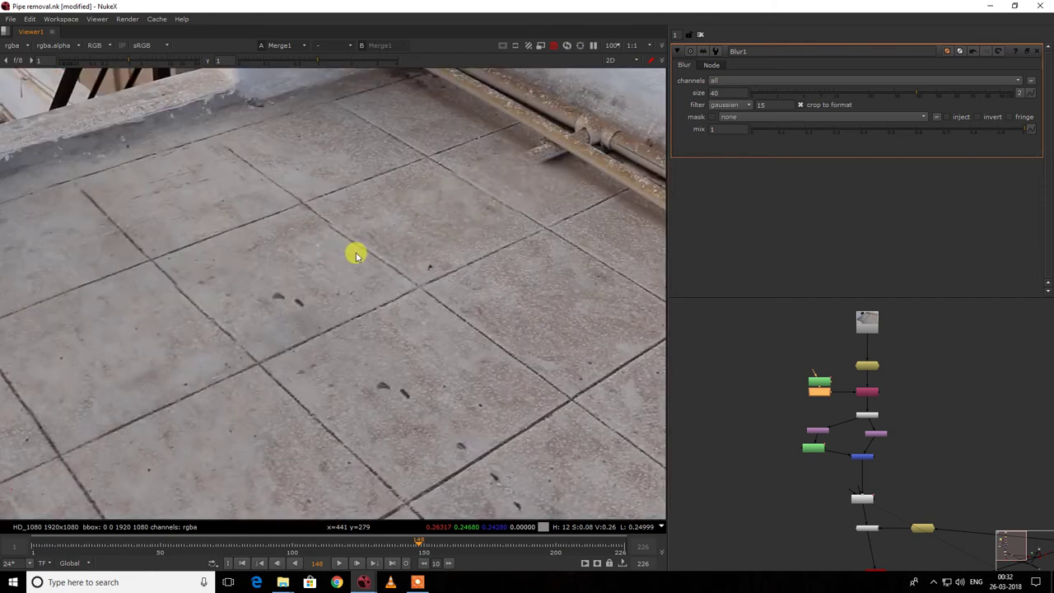
# Reopen Roto2, return to frame 1, and move the Bezier's two left-hand corner points slightly outward.
pyautogui.doubleClick(818, 382)
pyautogui.scroll(-2, 376, 289)
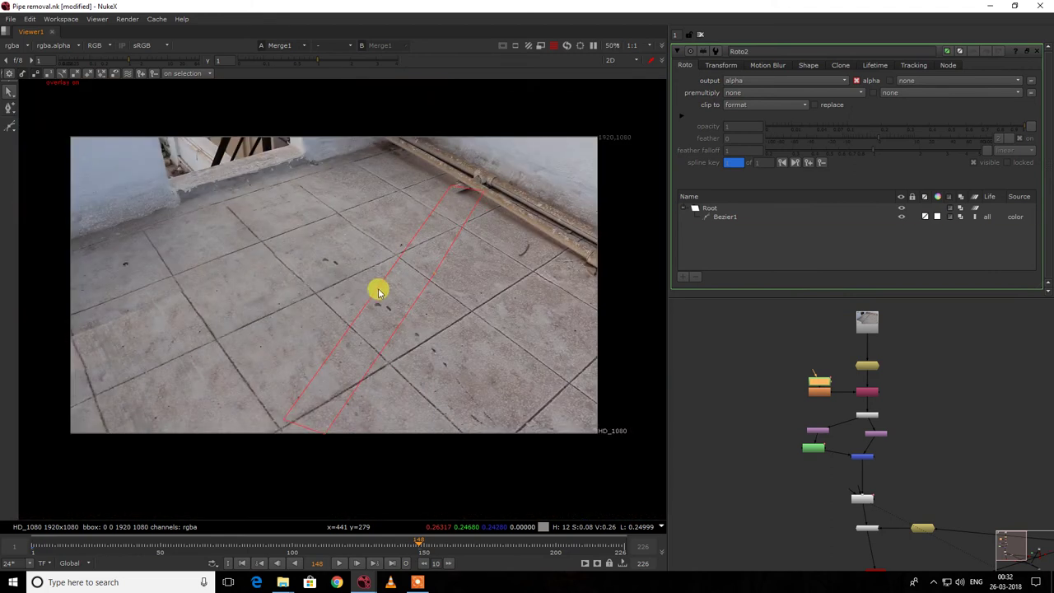
pyautogui.click(378, 292)
pyautogui.press('Home')
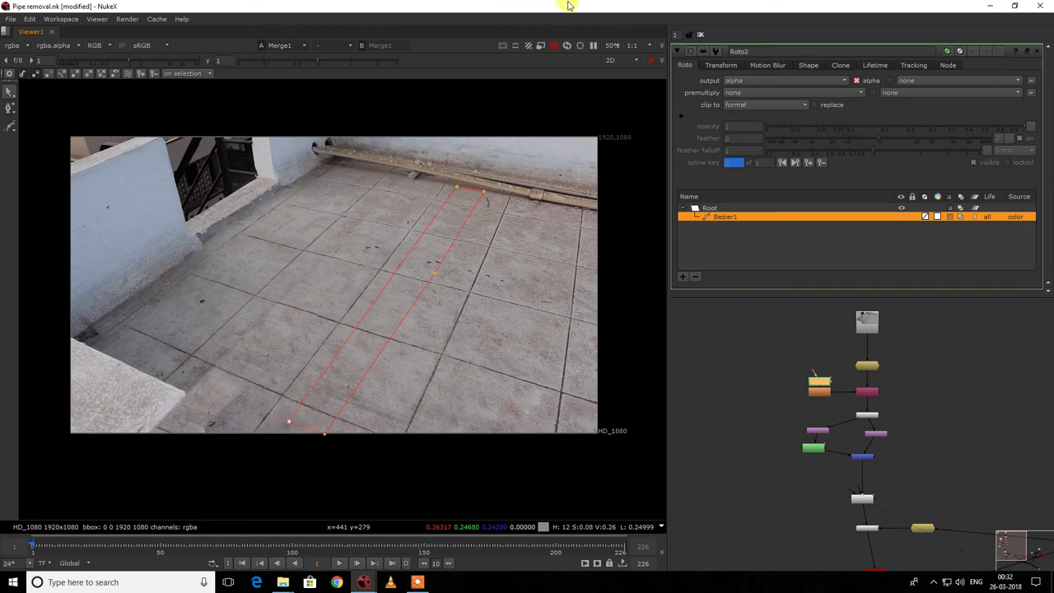
# Refresh the viewer and clear the cache to update the composite at frame 1.
pyautogui.click(566, 45)
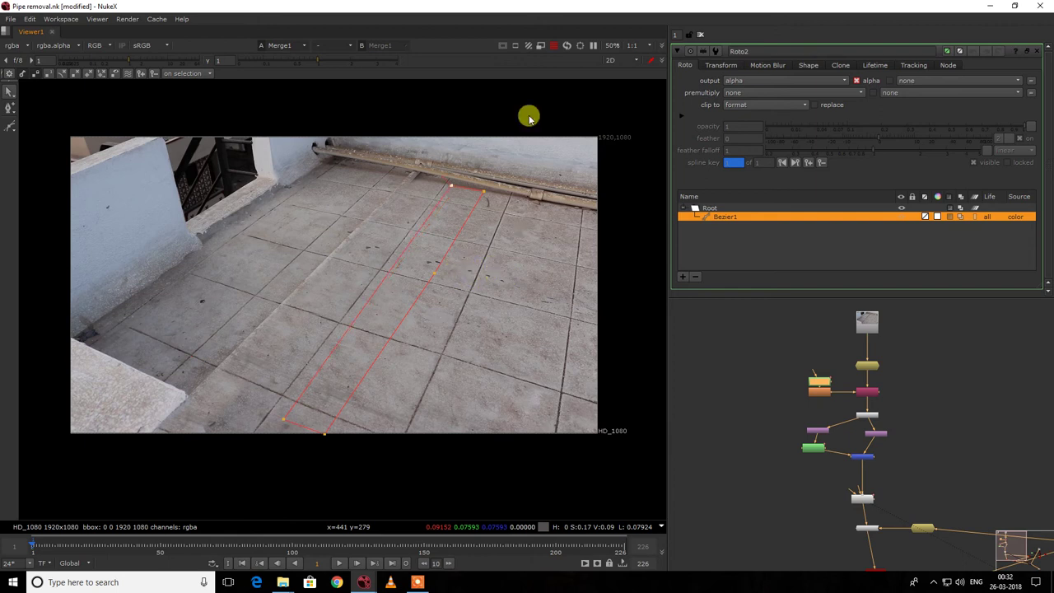
pyautogui.click(568, 47)
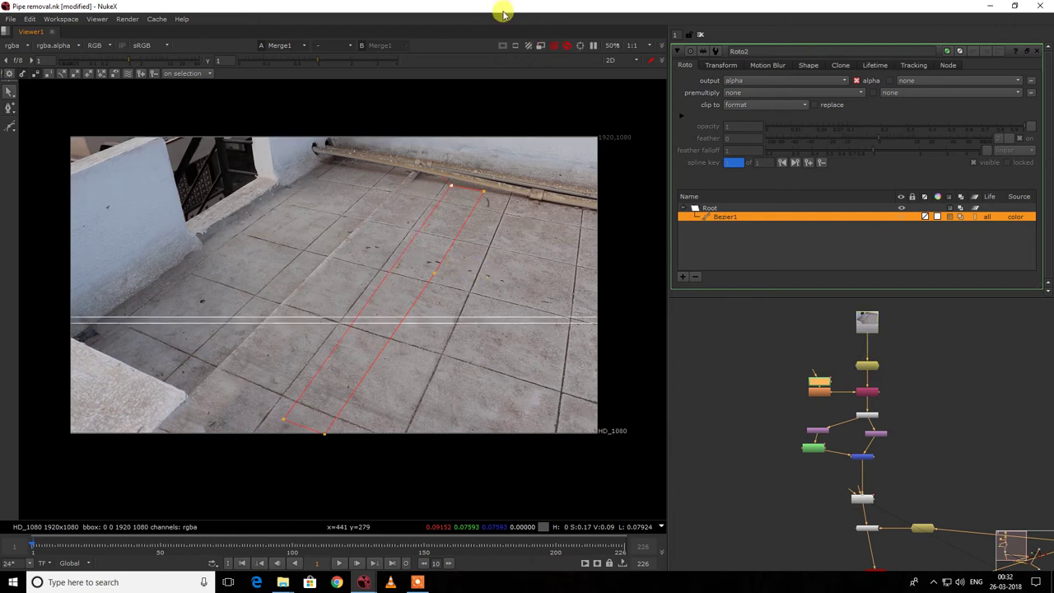
pyautogui.click(567, 47)
pyautogui.click(154, 19)
pyautogui.click(171, 66)
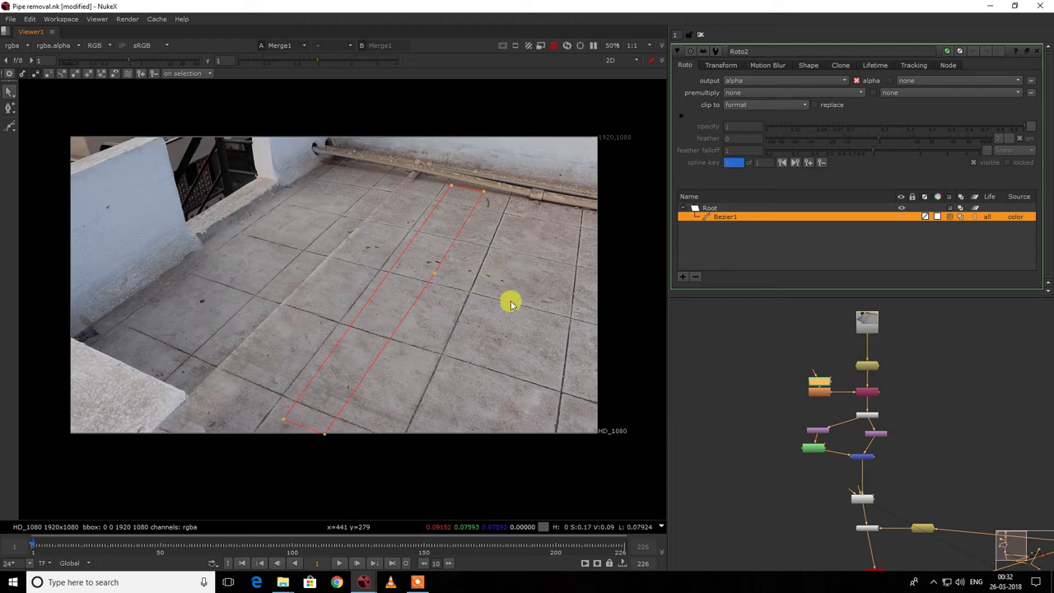
# Select all points of the Roto2 Bezier and shift the whole shape slightly up and to the left.
pyautogui.moveTo(194, 158); pyautogui.dragTo(617, 471)
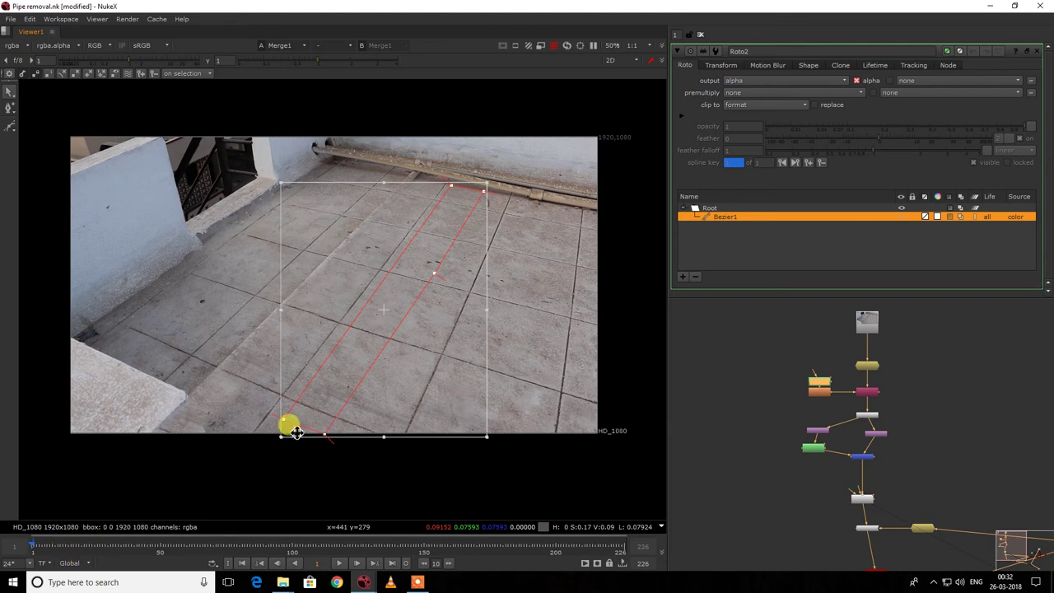
pyautogui.moveTo(370, 424); pyautogui.dragTo(366, 420)
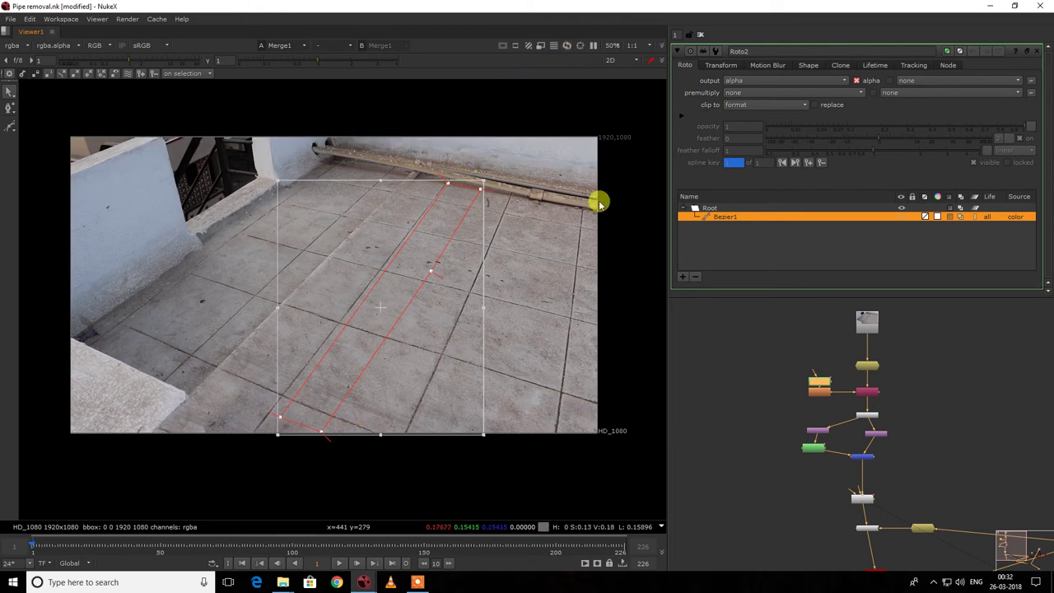
pyautogui.scroll(-3, 543, 252)
pyautogui.scroll(4, 543, 253)
pyautogui.scroll(-1, 505, 280)
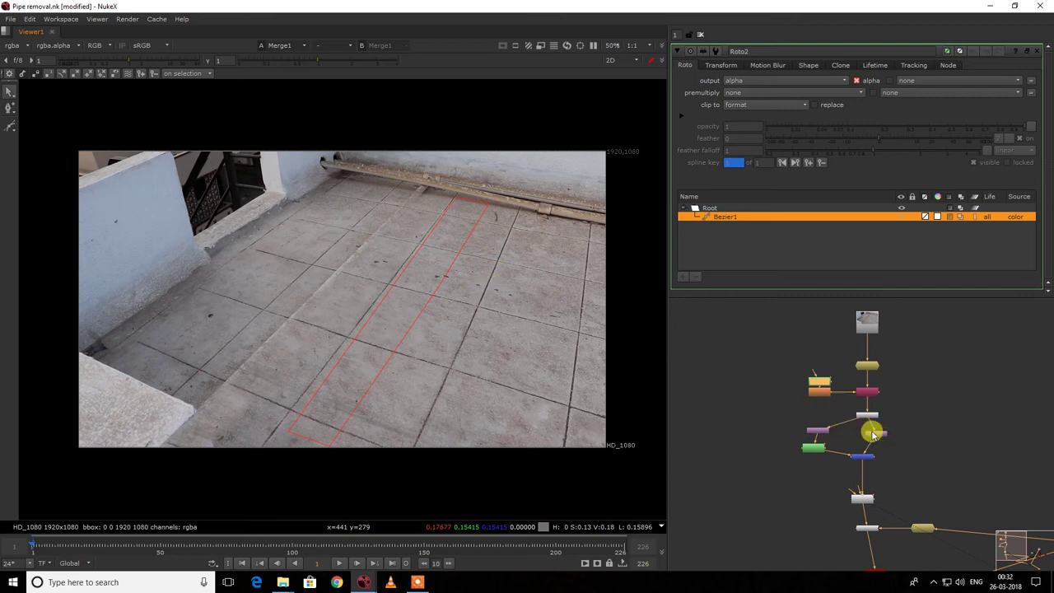
# Save the script and view the Merge2 output to inspect the isolated floor patch and its edges.
pyautogui.scroll(-5, 873, 434)
pyautogui.scroll(4, 858, 431)
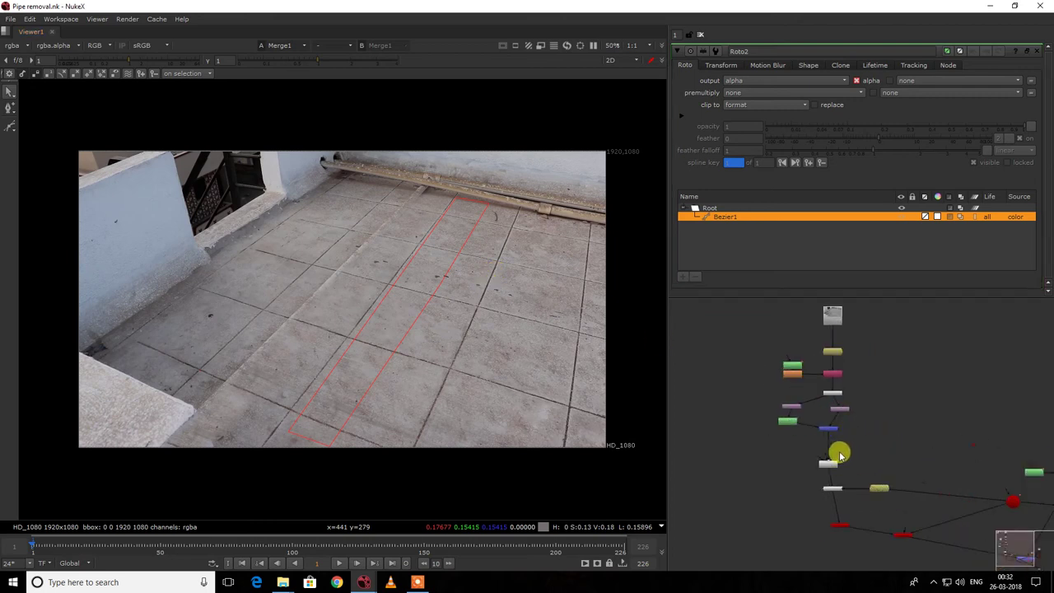
pyautogui.press('1')
pyautogui.scroll(3, 379, 293)
pyautogui.scroll(-3, 389, 285)
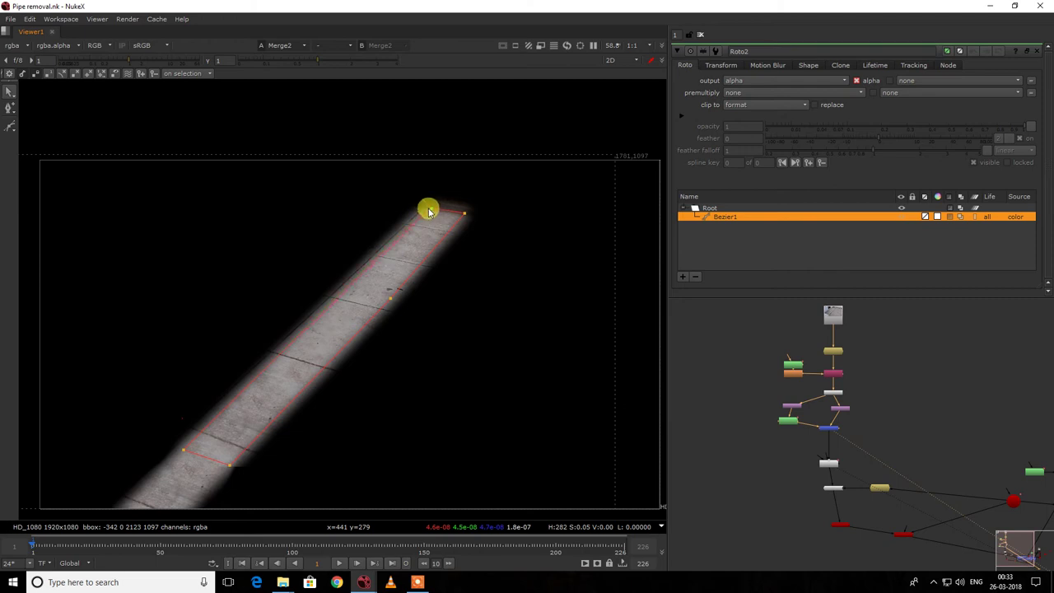
# Open Blur1 and reduce the mask blur, trying a size of 20 and settling on 10.
pyautogui.doubleClick(790, 369)
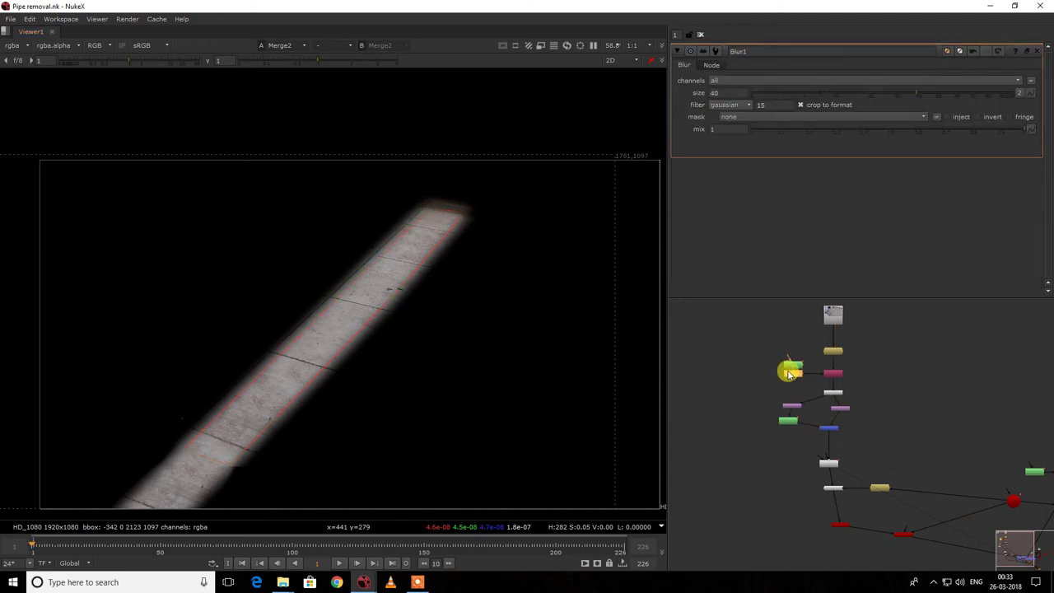
pyautogui.click(725, 92)
pyautogui.write('20')
pyautogui.press('Return')
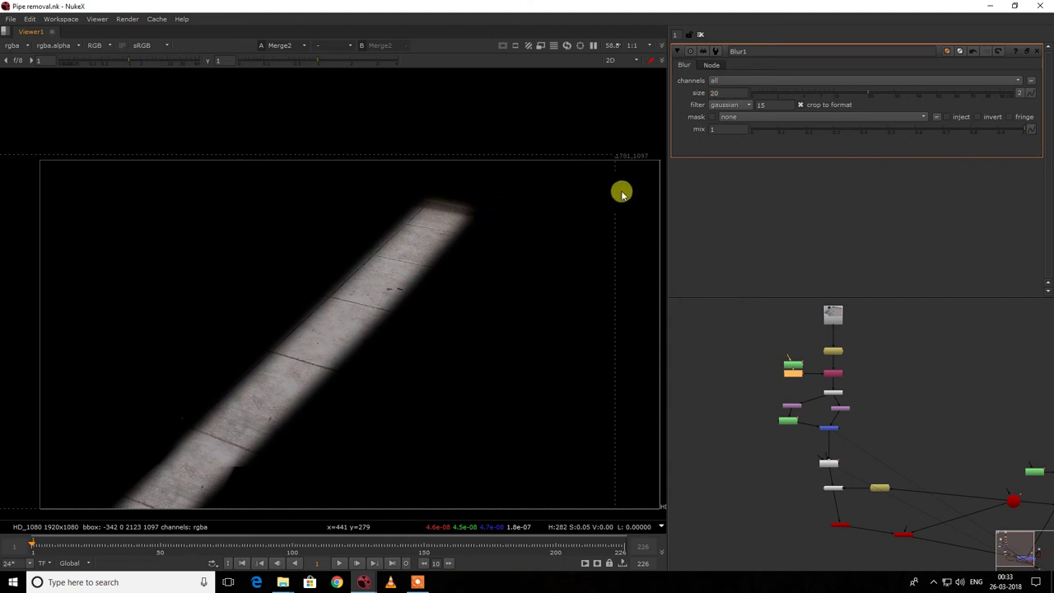
pyautogui.write('10')
pyautogui.press('Return')
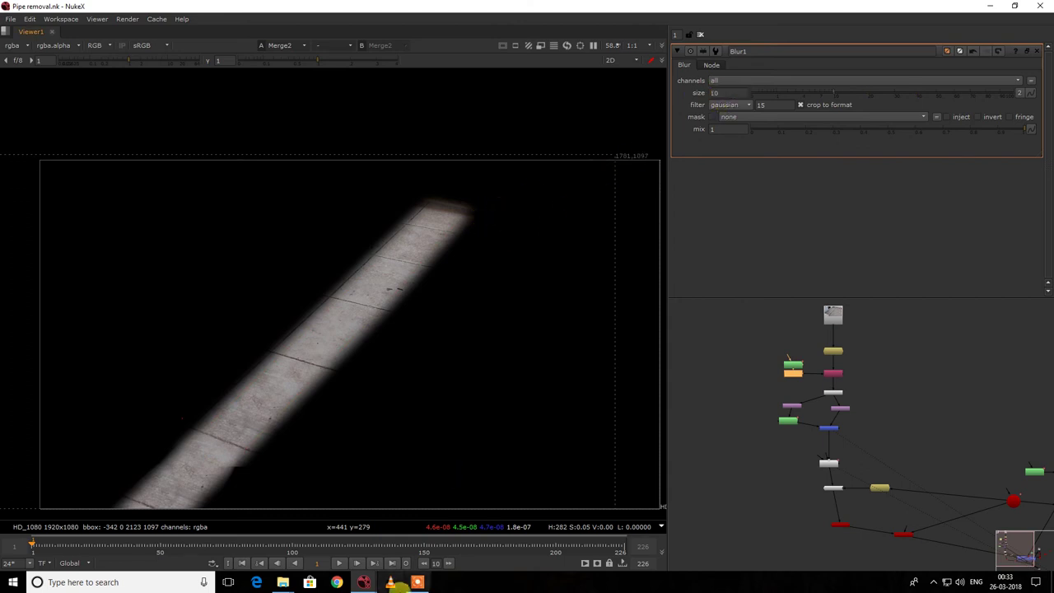
pyautogui.click(417, 582)
pyautogui.click(708, 565)
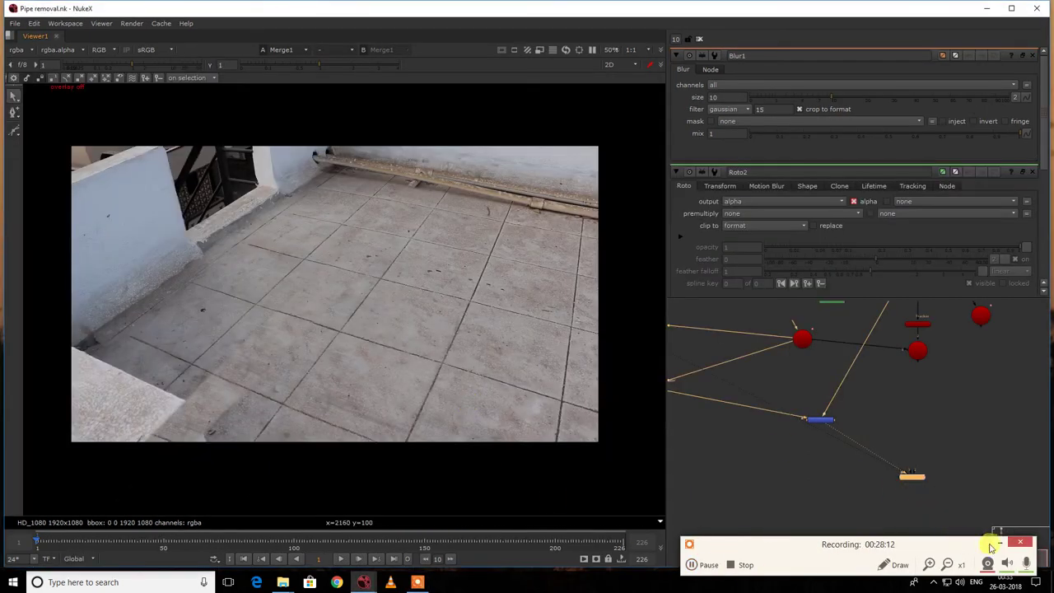
pyautogui.click(995, 543)
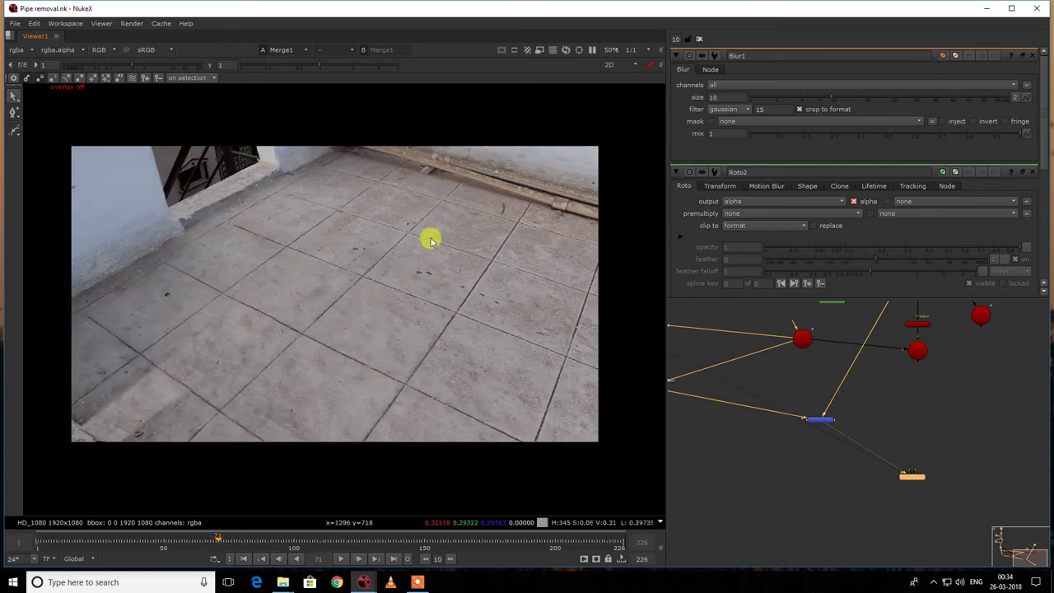
# Review the Merge1 composite at frame 1, near frame 145, at frame 226 and at frame 110 for patch alignment.
pyautogui.press('Home')
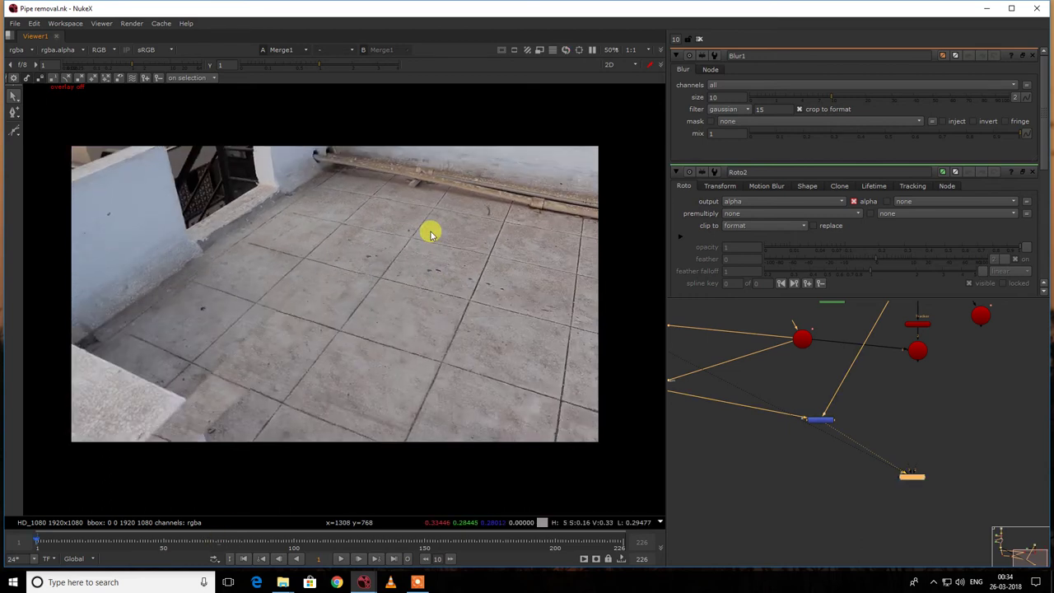
pyautogui.scroll(6, 431, 232)
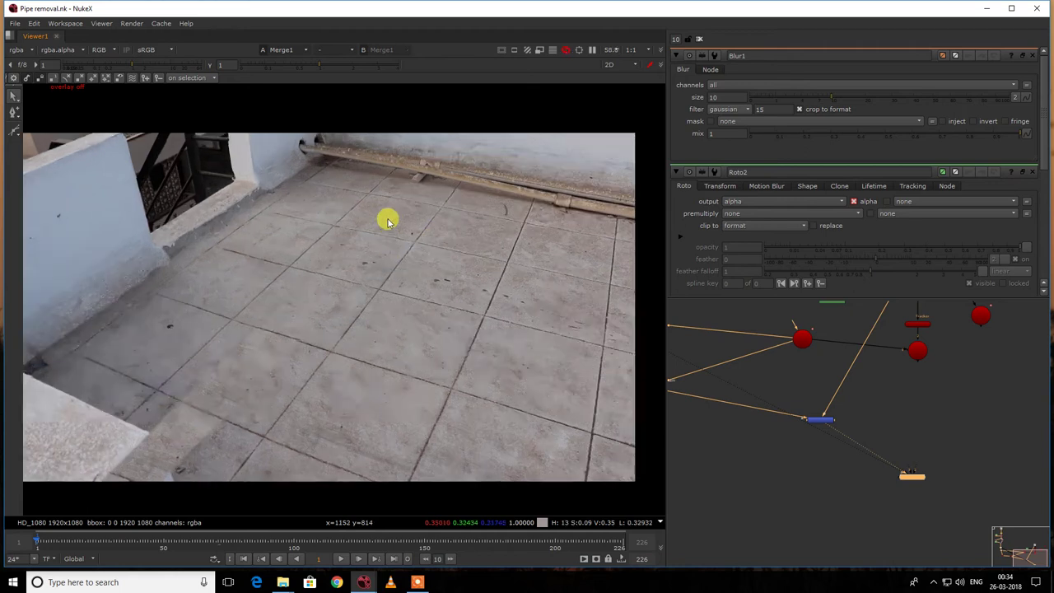
pyautogui.press('f')
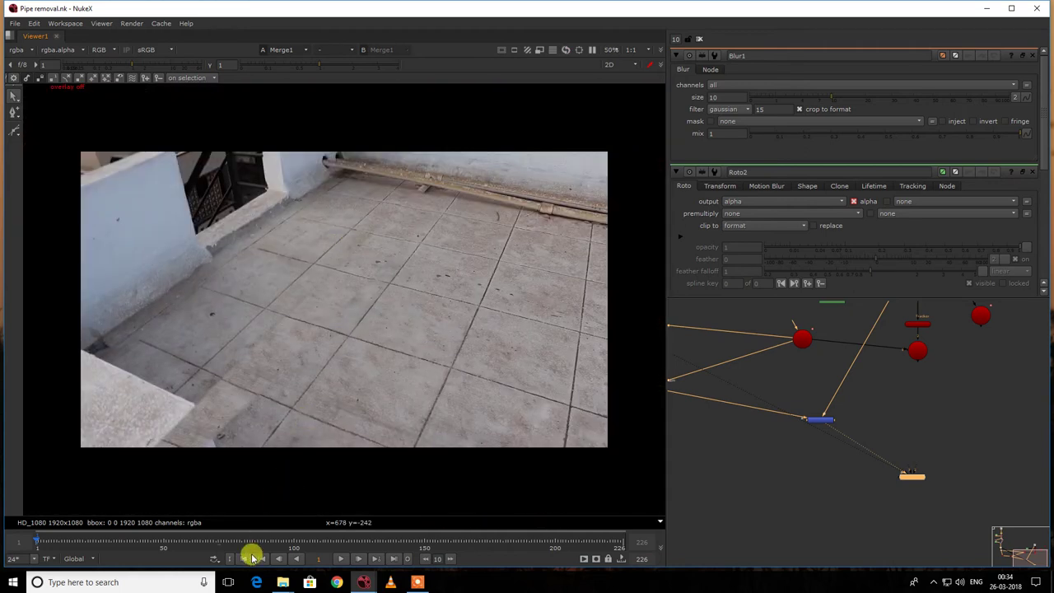
pyautogui.click(313, 547)
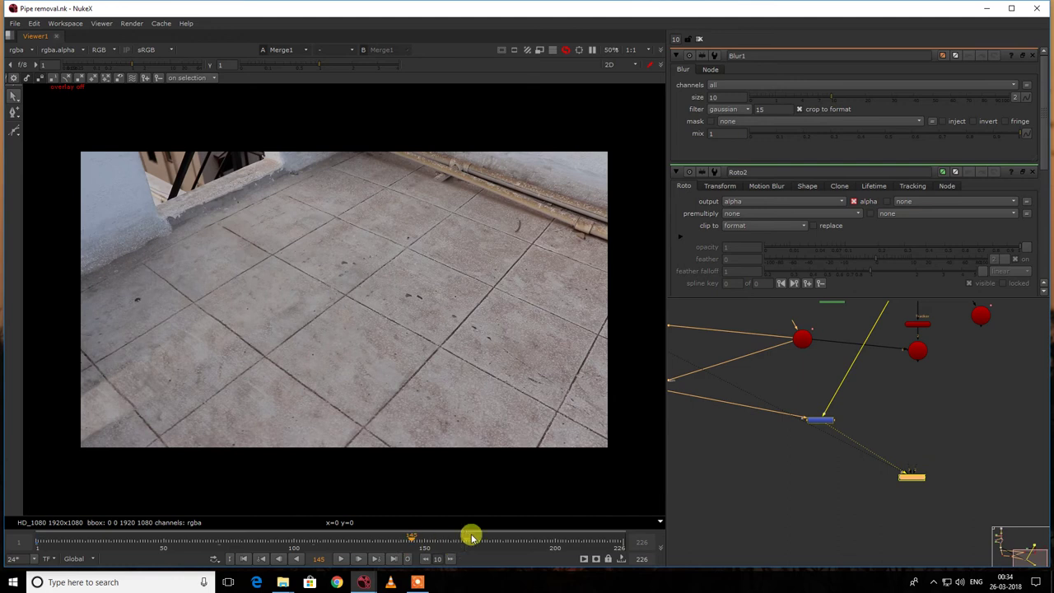
pyautogui.click(592, 541)
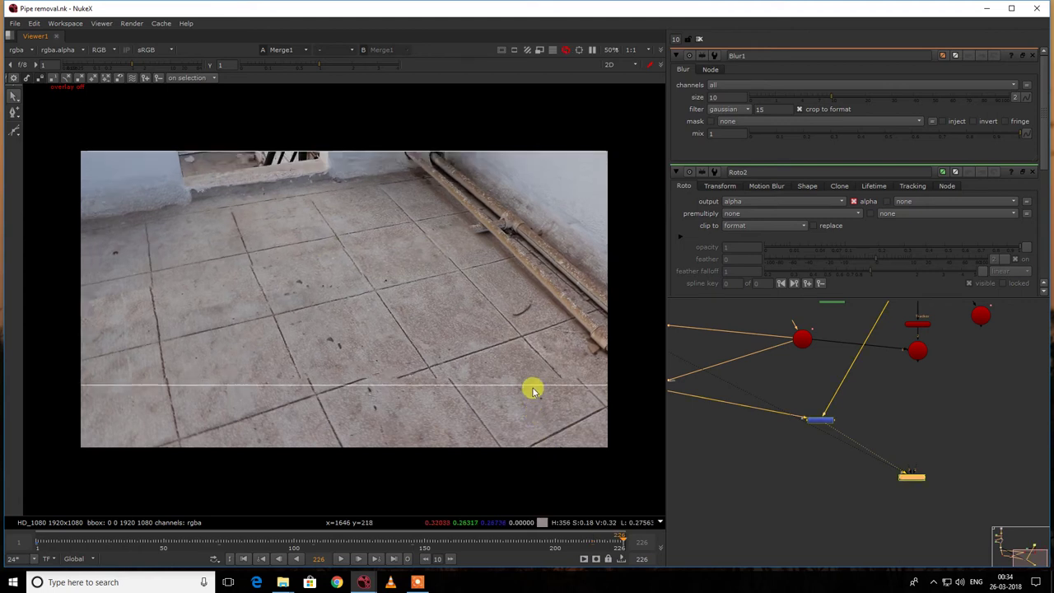
pyautogui.click(474, 542)
pyautogui.click(320, 540)
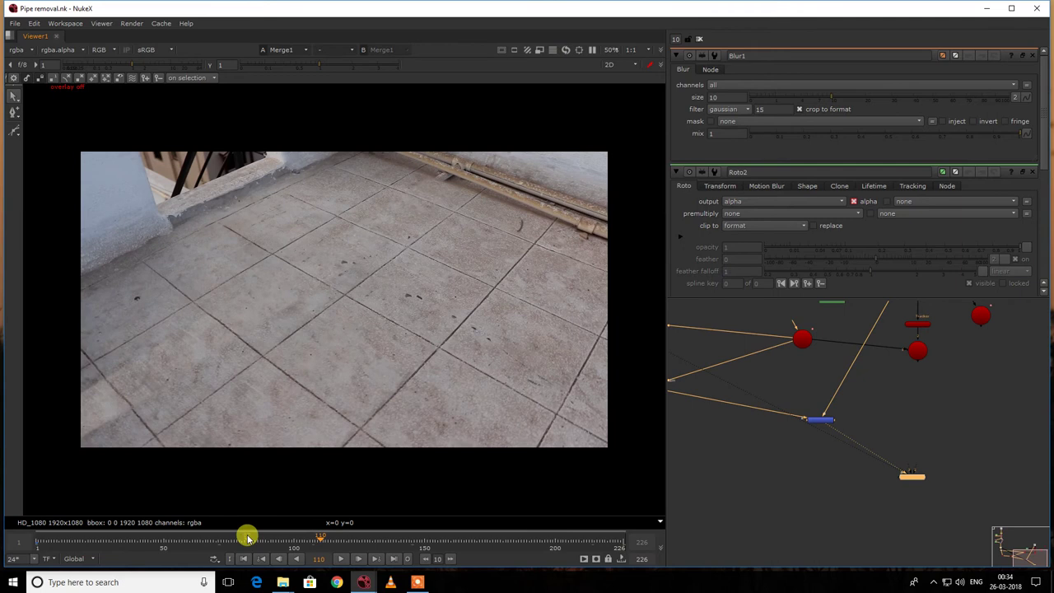
# View the Merge2 output and insert a RotoPaint node directly below Merge2.
pyautogui.scroll(-5, 919, 425)
pyautogui.moveTo(811, 401); pyautogui.dragTo(847, 457, button='middle')
pyautogui.scroll(7, 796, 381)
pyautogui.click(765, 393)
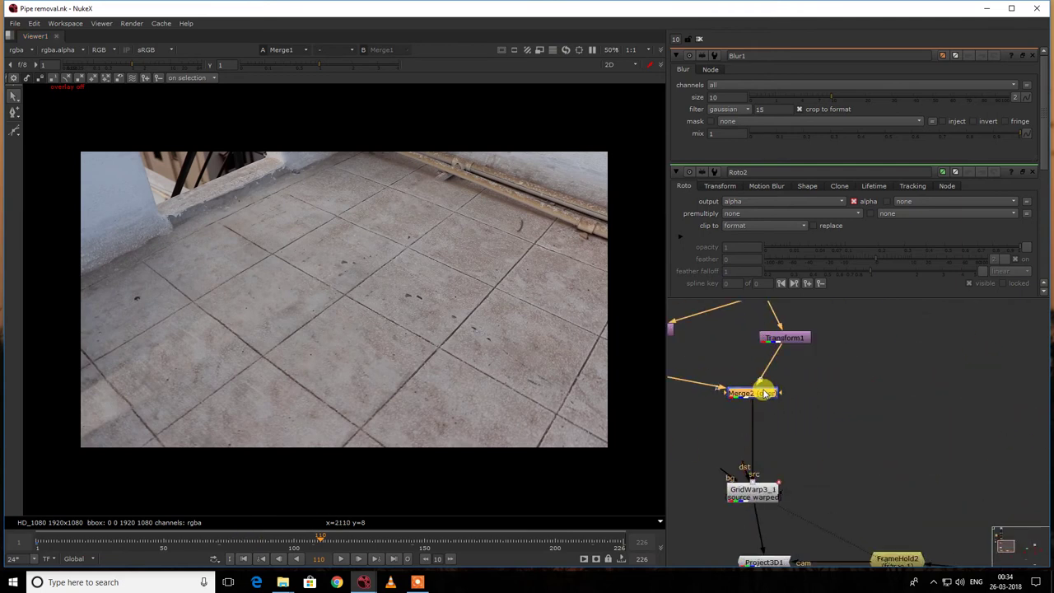
pyautogui.press('1')
pyautogui.doubleClick(764, 394)
pyautogui.scroll(5, 387, 264)
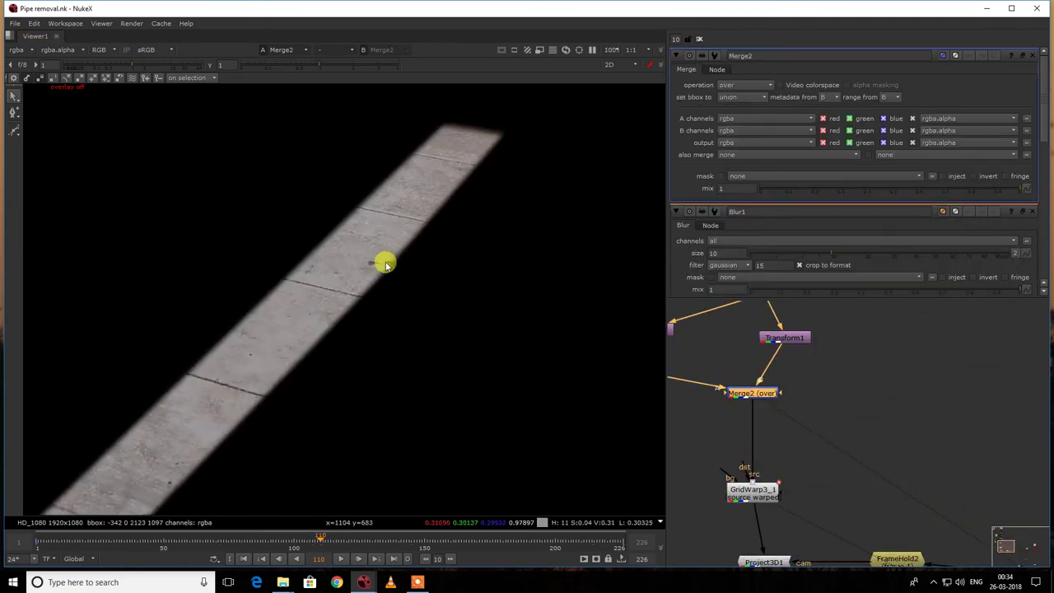
pyautogui.press('p')
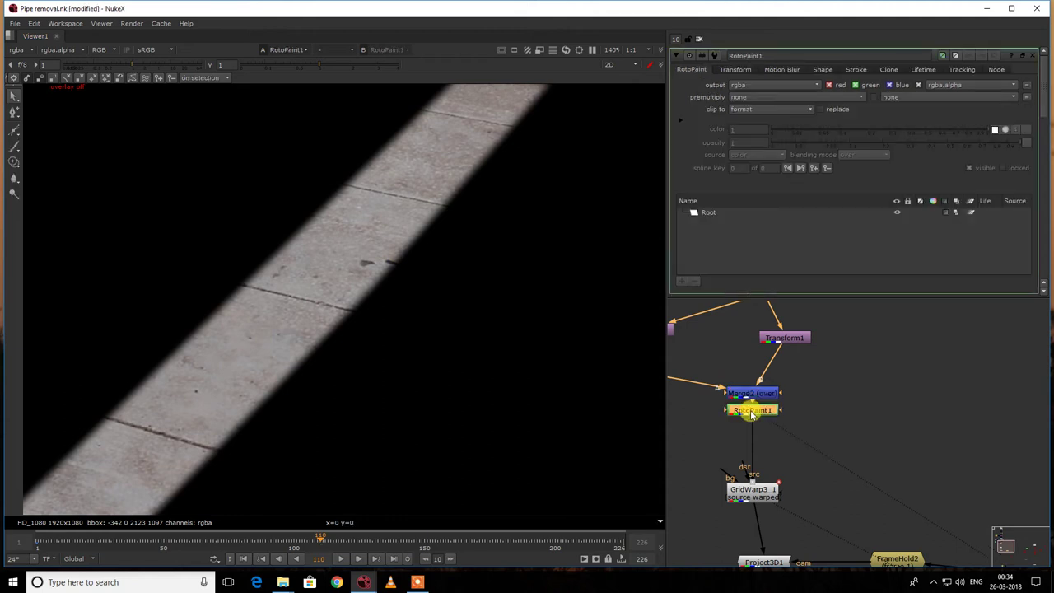
# With the RotoPaint Clone tool and the viewer overlay on, enlarge the brush to 43.79 and clone clean floor over the patch's dark marks.
pyautogui.click(14, 167)
pyautogui.rightClick(344, 203)
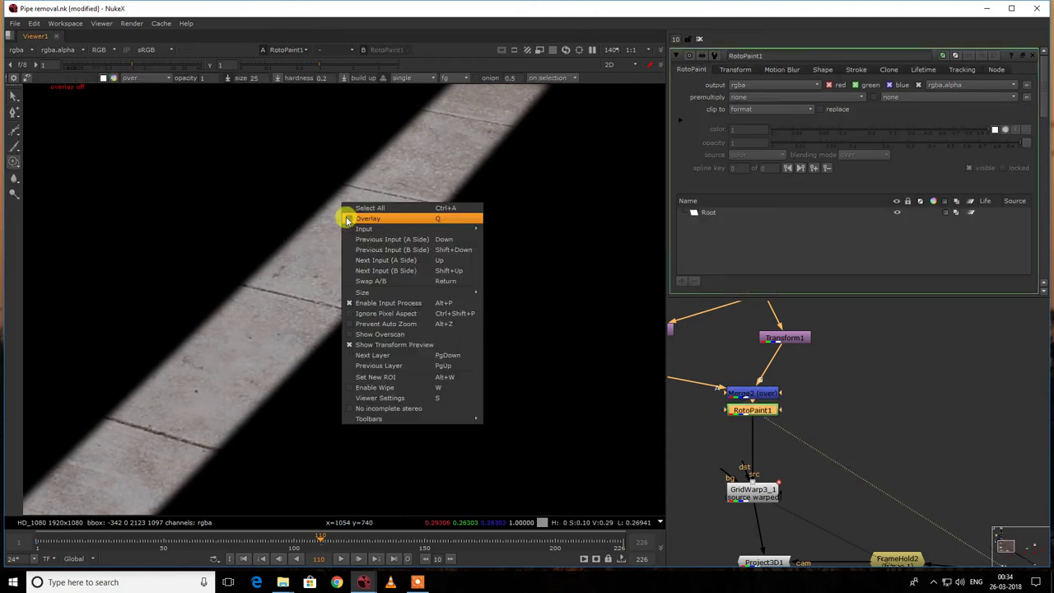
pyautogui.click(356, 219)
pyautogui.scroll(3, 361, 239)
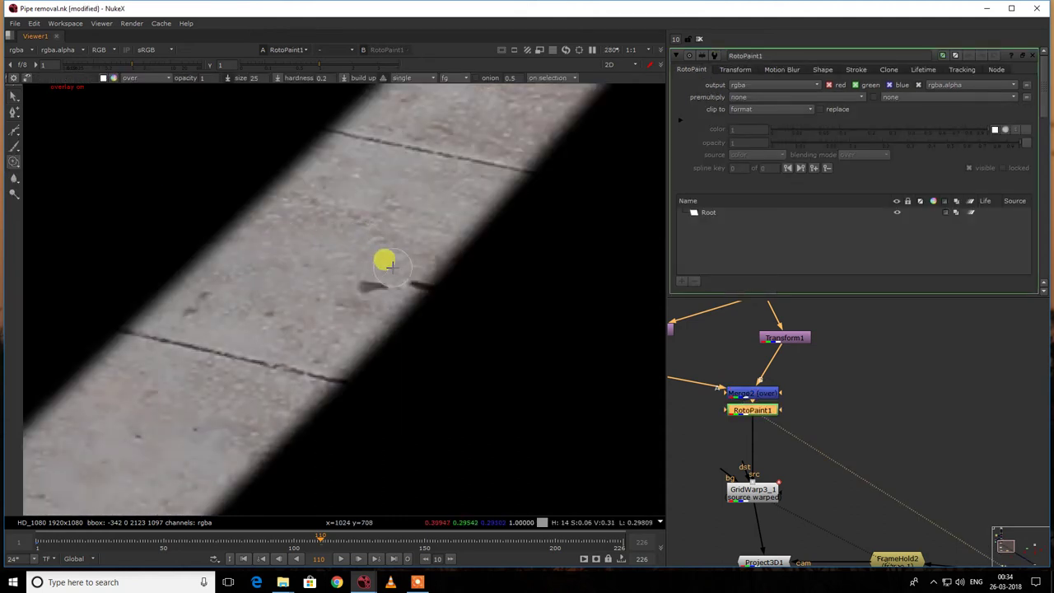
pyautogui.moveTo(356, 281)
pyautogui.keyDown('shift'); pyautogui.mouseDown()
pyautogui.moveTo(365, 269)
pyautogui.moveTo(379, 287)
pyautogui.moveTo(414, 278)
pyautogui.moveTo(407, 273)
pyautogui.mouseUp(); pyautogui.keyUp('shift')
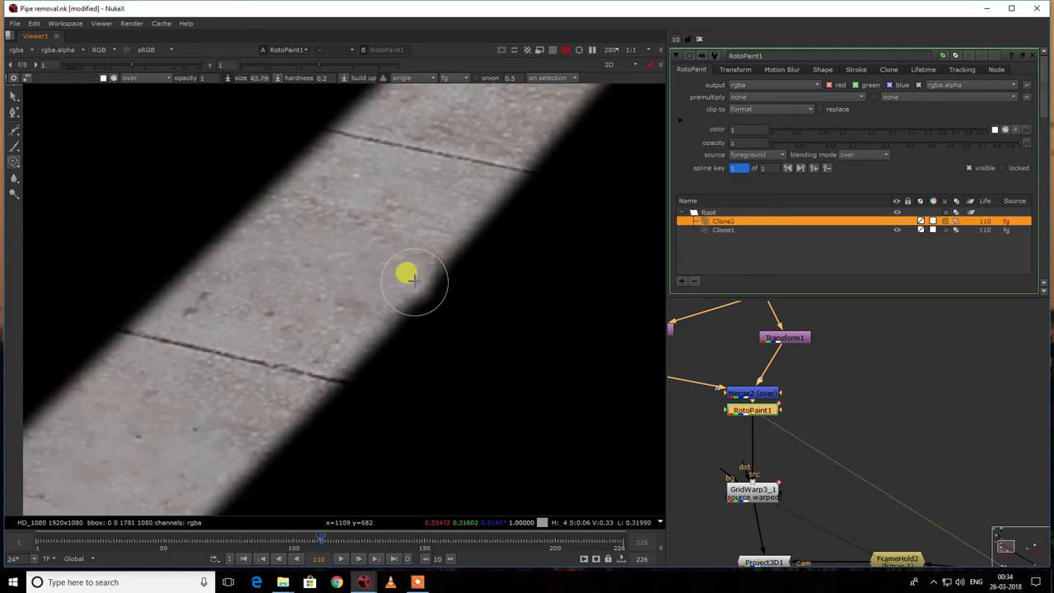
# Clone clean tile texture over the remaining dark spots in the middle and lower sections of the floor patch.
pyautogui.scroll(-4, 433, 205)
pyautogui.scroll(2, 346, 272)
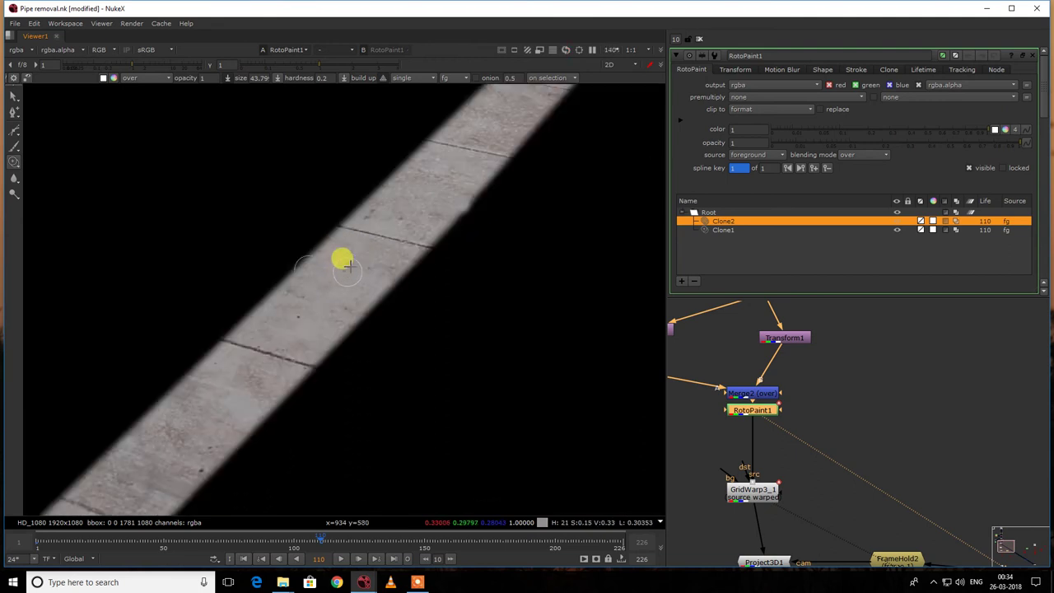
pyautogui.moveTo(366, 218)
pyautogui.mouseDown()
pyautogui.moveTo(393, 212)
pyautogui.moveTo(337, 247)
pyautogui.moveTo(295, 317)
pyautogui.mouseUp()
pyautogui.click(286, 290)
pyautogui.moveTo(198, 433); pyautogui.dragTo(275, 315, button='middle')
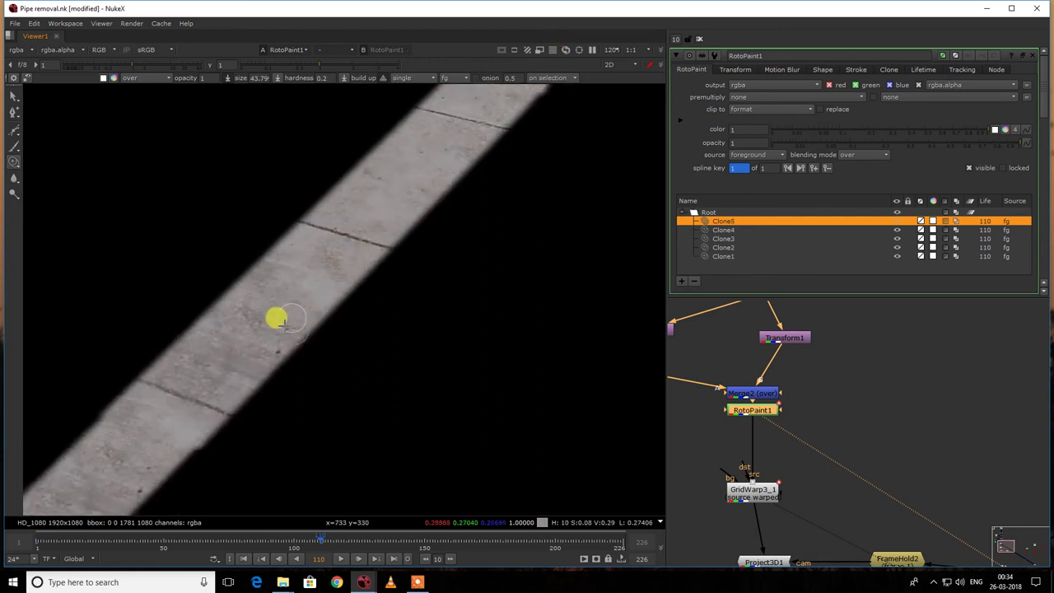
pyautogui.scroll(2, 285, 315)
pyautogui.click(264, 368)
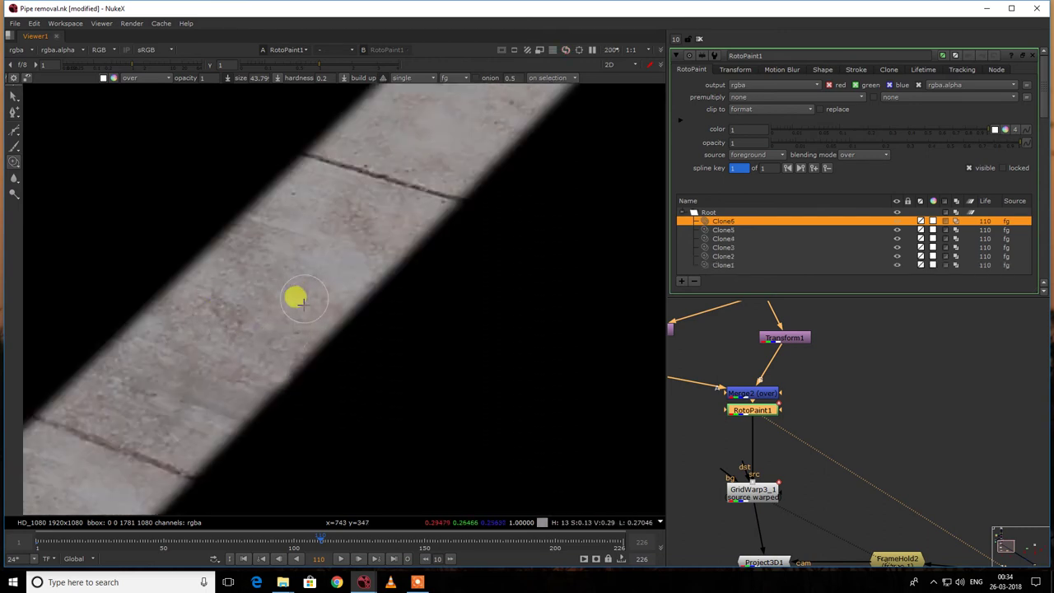
pyautogui.click(241, 324)
pyautogui.scroll(-1, 242, 322)
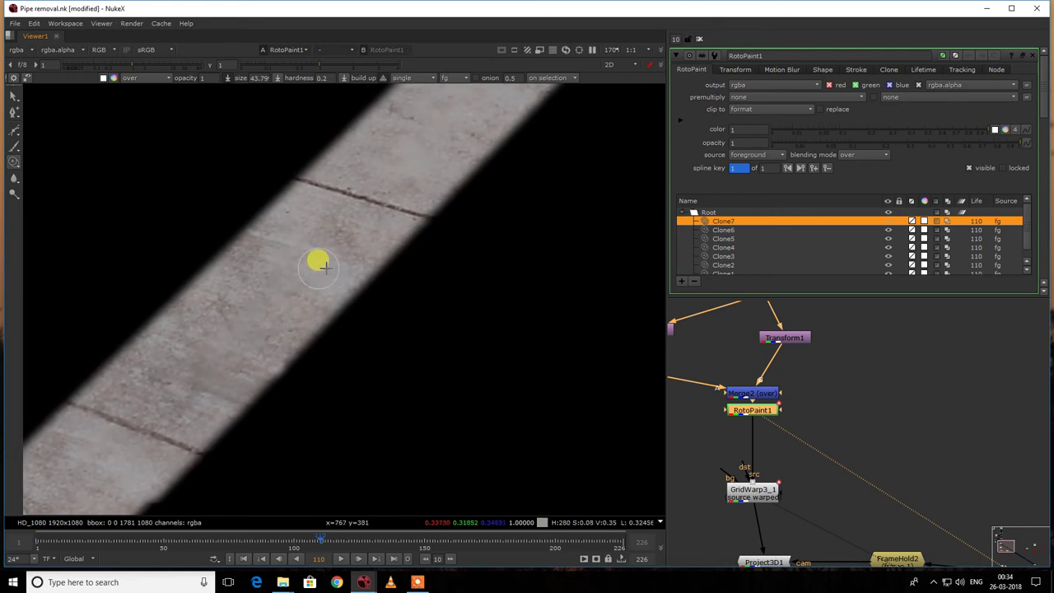
# Select all seven RotoPaint clone strokes and set their lifetime to all frames.
pyautogui.scroll(-3, 322, 266)
pyautogui.moveTo(413, 193); pyautogui.dragTo(317, 359, button='middle')
pyautogui.moveTo(245, 391); pyautogui.dragTo(322, 243, button='middle')
pyautogui.scroll(-5, 967, 537)
pyautogui.moveTo(964, 537); pyautogui.dragTo(825, 471, button='middle')
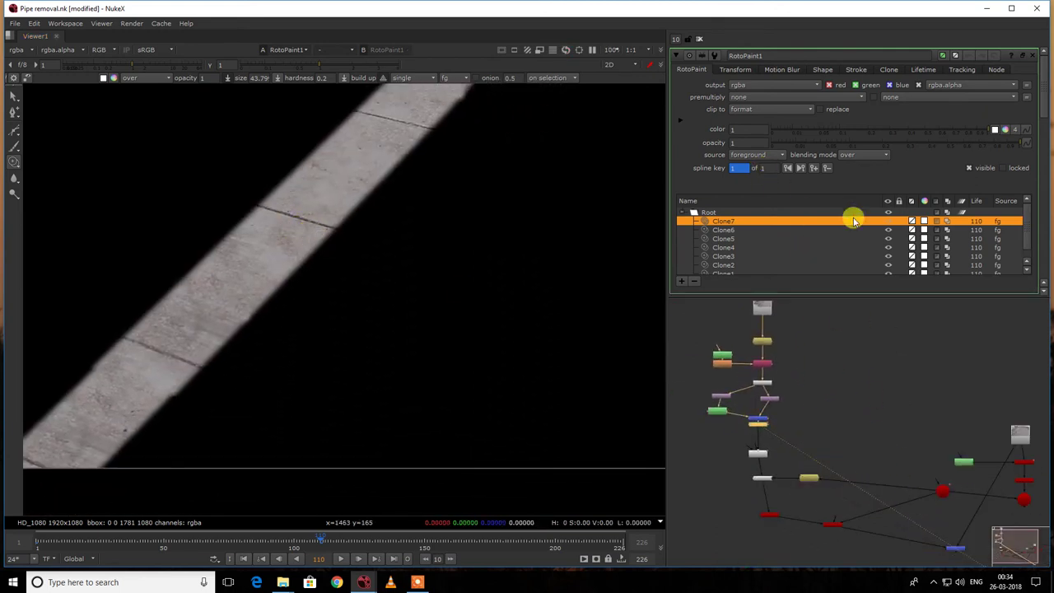
pyautogui.click(1027, 269)
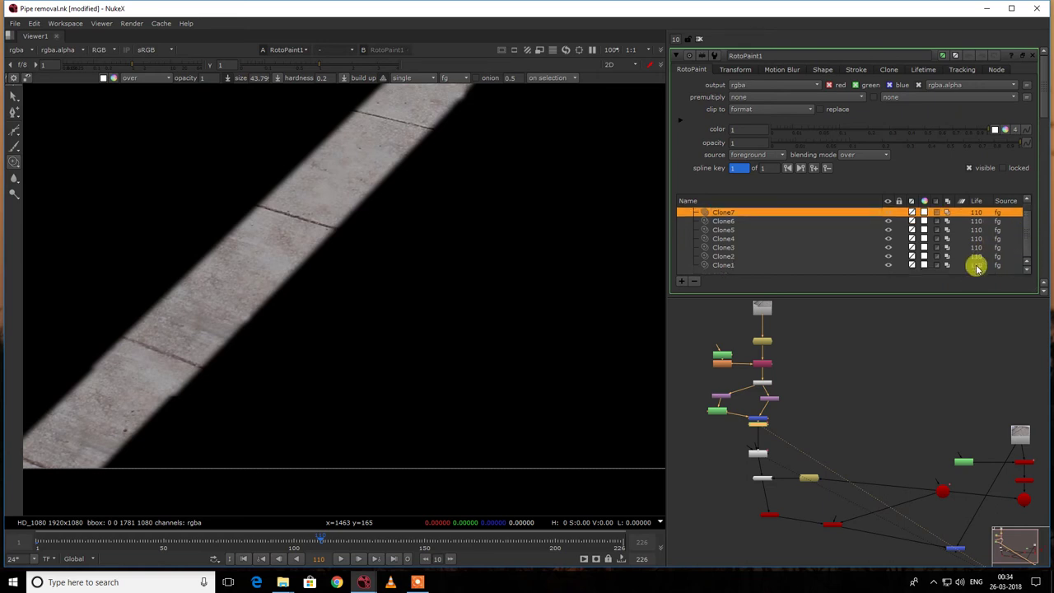
pyautogui.keyDown('shift'); pyautogui.click(976, 268); pyautogui.keyUp('shift')
pyautogui.rightClick(977, 266)
pyautogui.click(991, 249)
# View the full Merge1 composite with the clone strokes deselected and save the script.
pyautogui.scroll(-3, 905, 420)
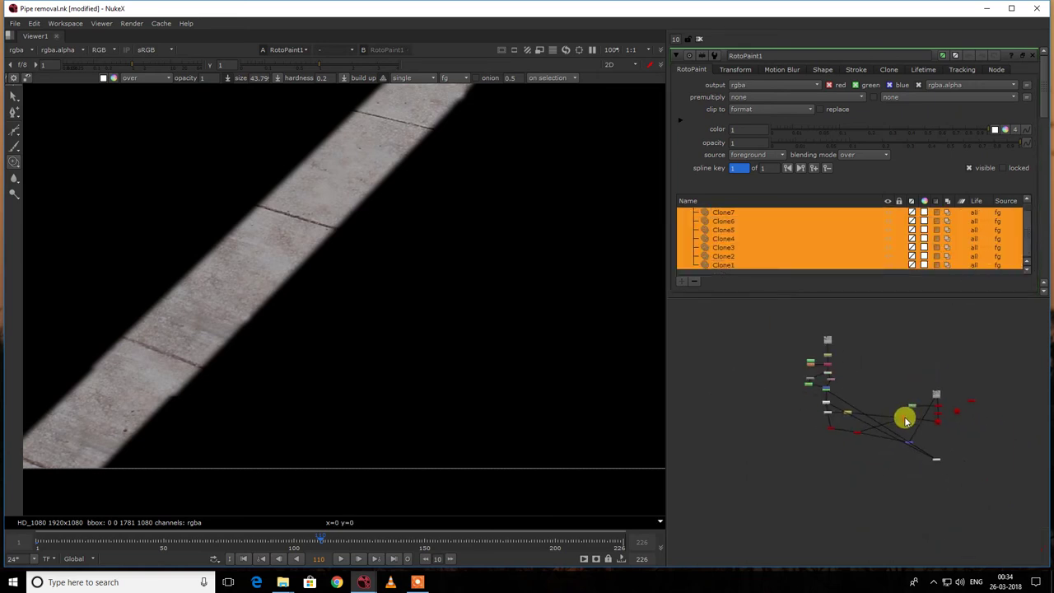
pyautogui.scroll(5, 909, 441)
pyautogui.keyDown('ctrl'); pyautogui.keyDown('shift'); pyautogui.click(907, 445); pyautogui.keyUp('shift'); pyautogui.keyUp('ctrl')
pyautogui.press('f')
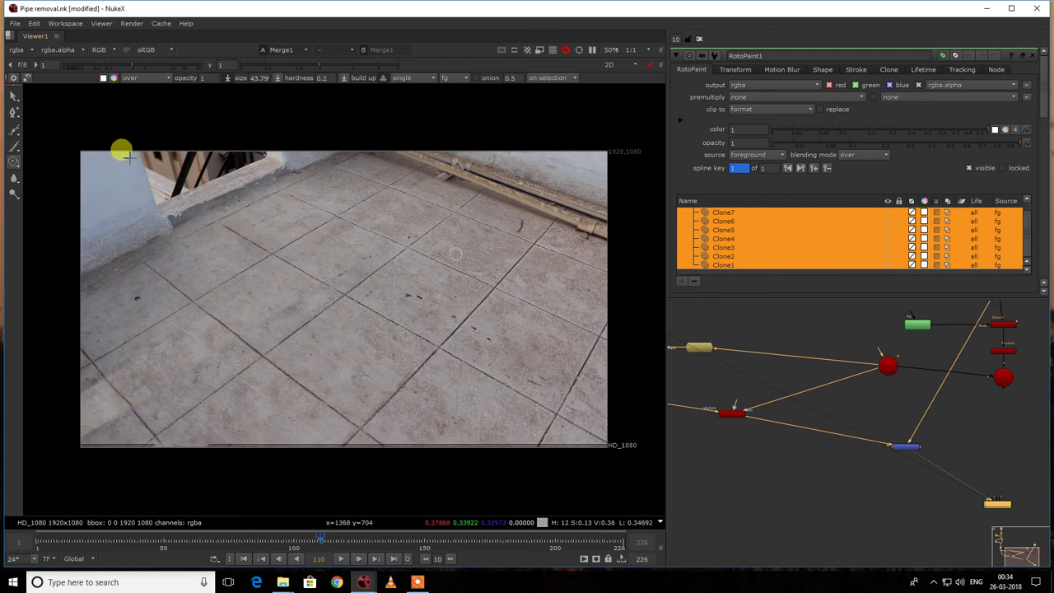
pyautogui.press('q')
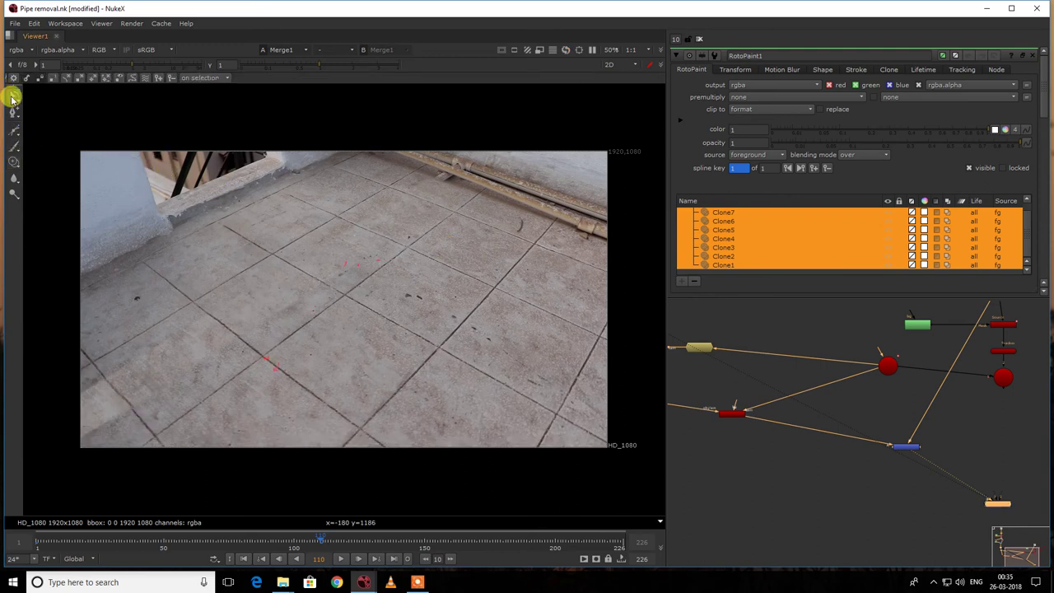
pyautogui.click(69, 129)
pyautogui.doubleClick(239, 12)
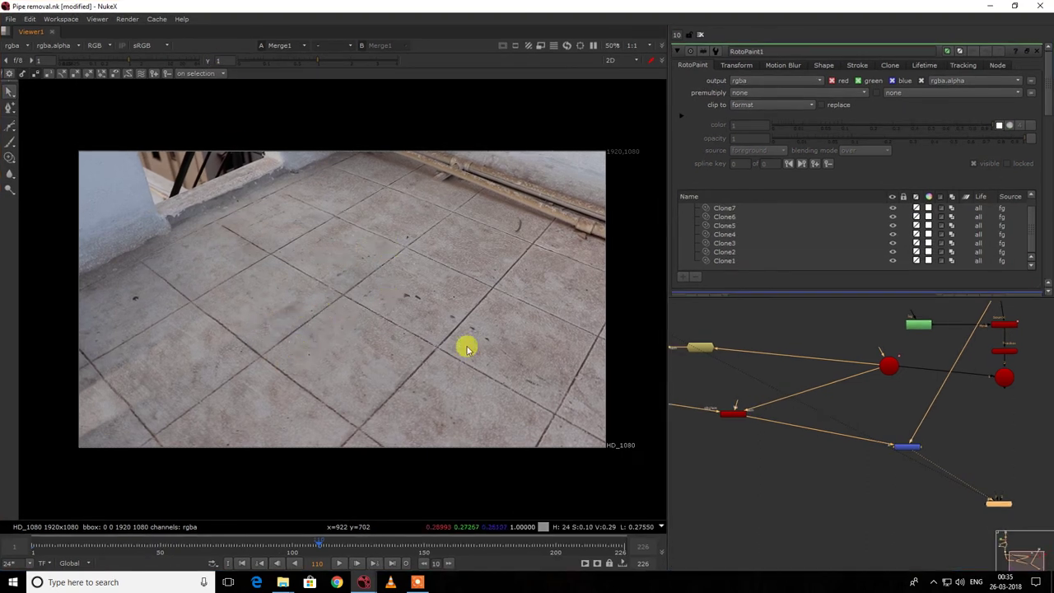
pyautogui.hotkey('ctrl', 's')
# Review the Merge1 composite at frames 58 and 21 and play it back to check how the cleaned patch holds.
pyautogui.moveTo(186, 546); pyautogui.dragTo(181, 547)
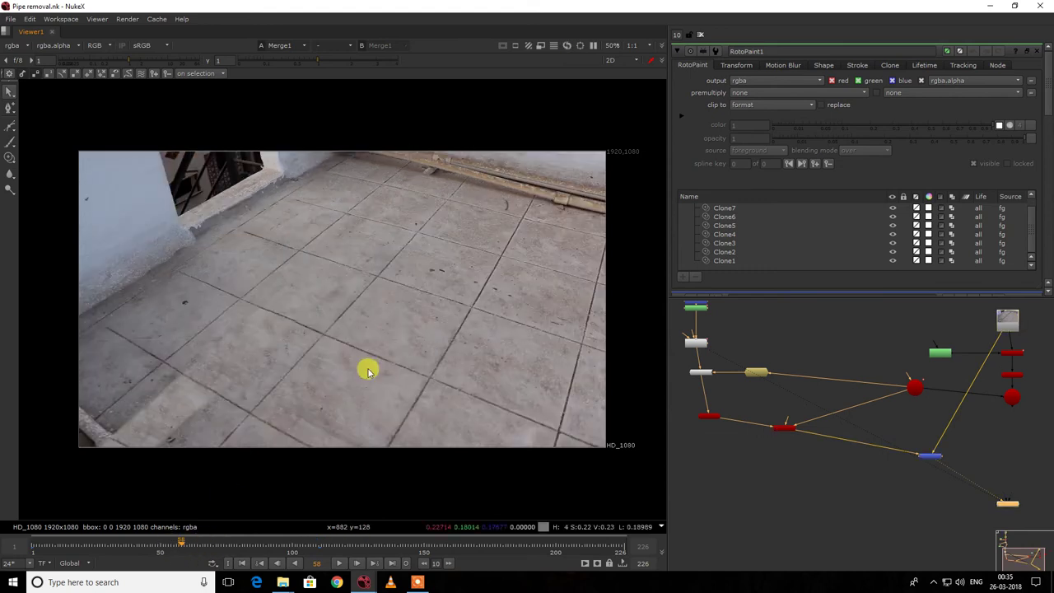
pyautogui.click(85, 546)
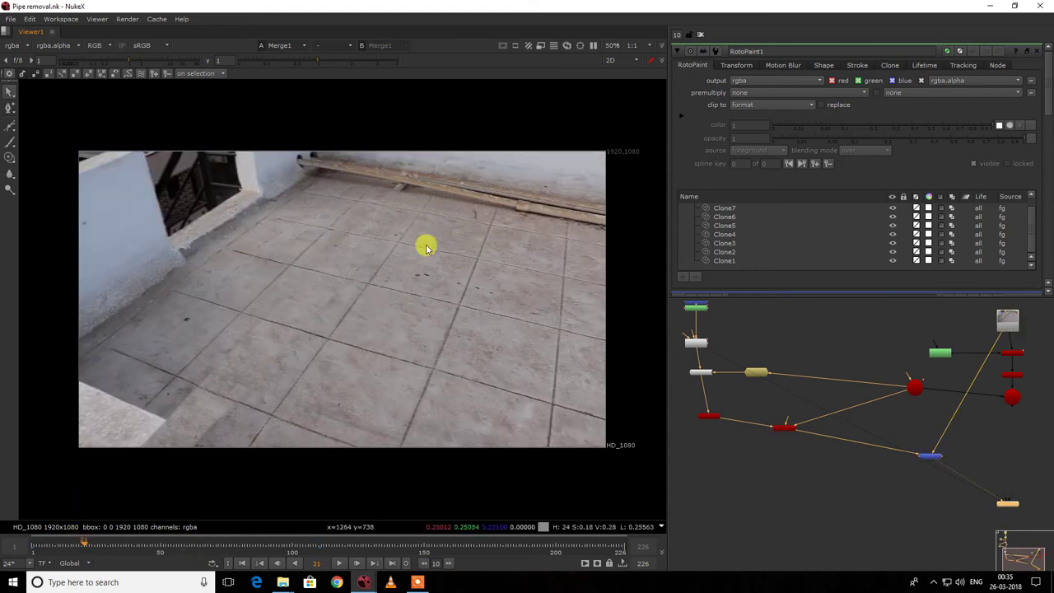
pyautogui.press('l')
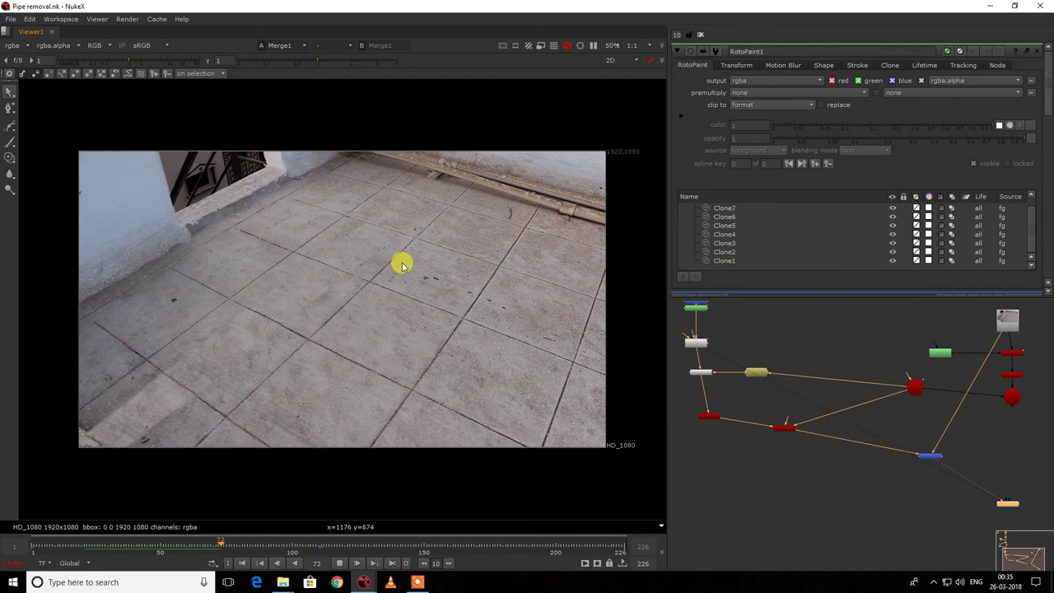
pyautogui.click(121, 548)
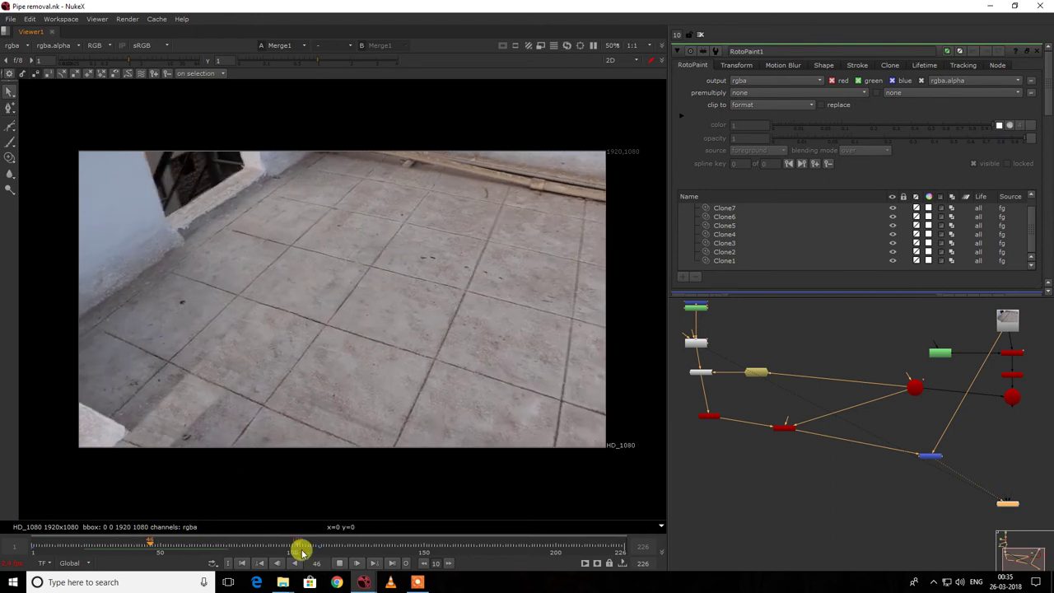
pyautogui.click(339, 562)
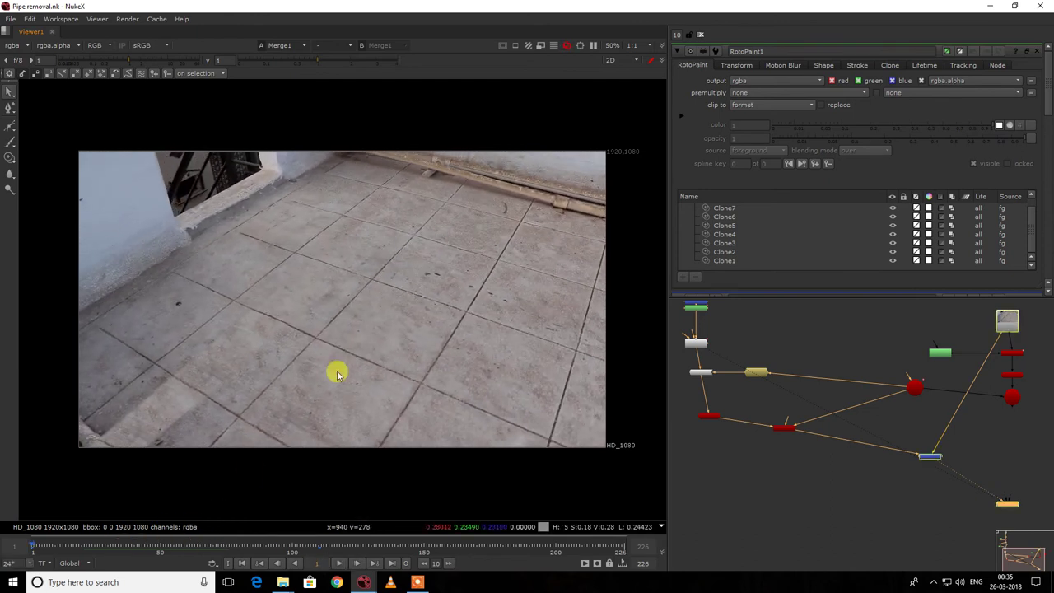
# Insert a Grade node between RotoPaint1 and GridWarp3_1.
pyautogui.scroll(-3, 832, 388)
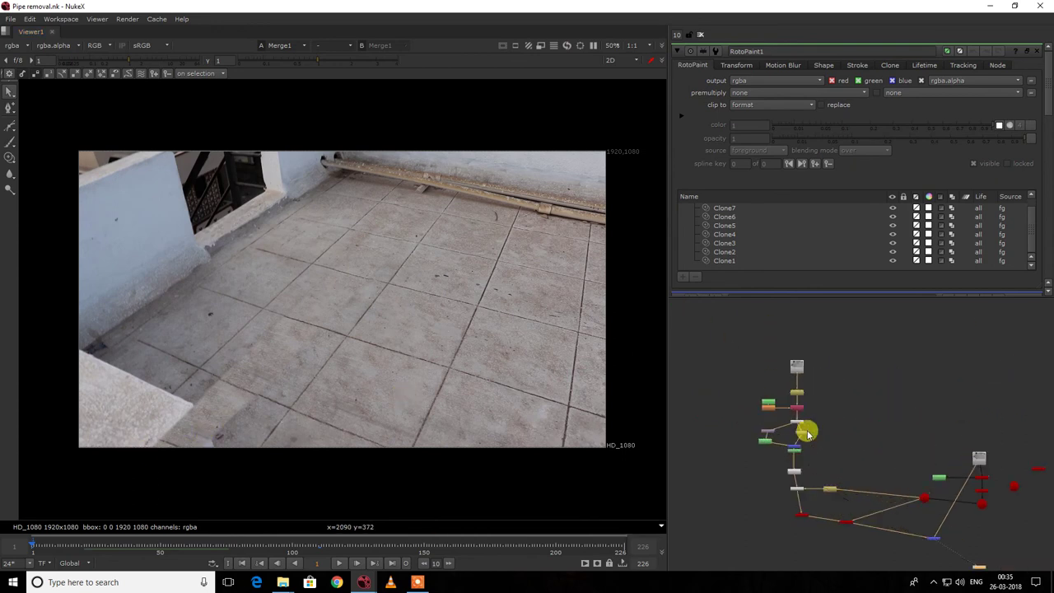
pyautogui.moveTo(708, 314); pyautogui.dragTo(793, 415)
pyautogui.scroll(3, 793, 458)
pyautogui.scroll(-4, 793, 458)
pyautogui.scroll(3, 793, 422)
pyautogui.press('g')
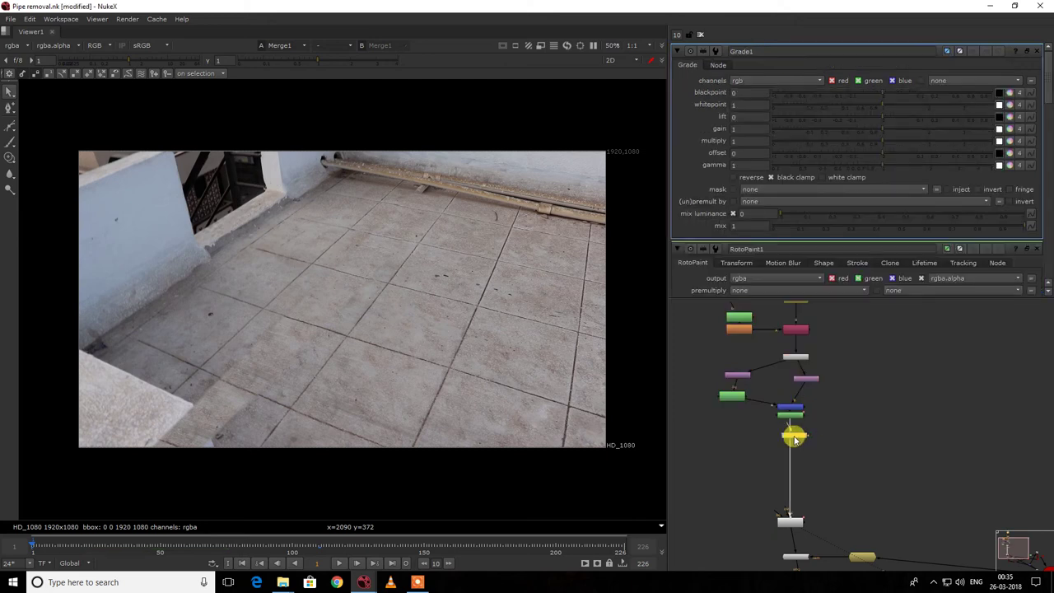
# Darken the patch with Grade1, trying a gain of 0.9 and settling on 0.95.
pyautogui.scroll(4, 351, 326)
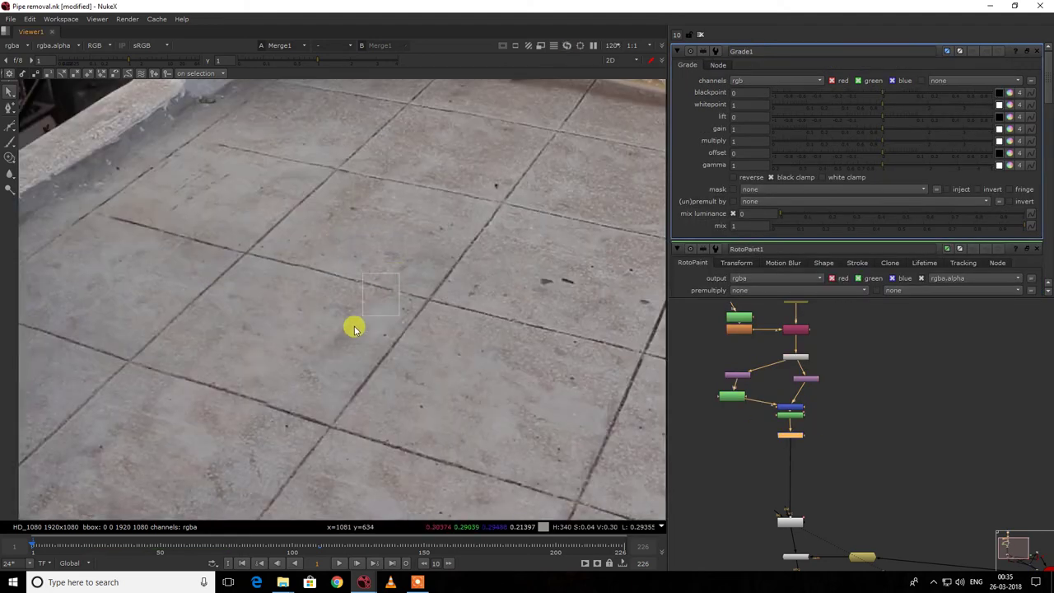
pyautogui.scroll(3, 387, 304)
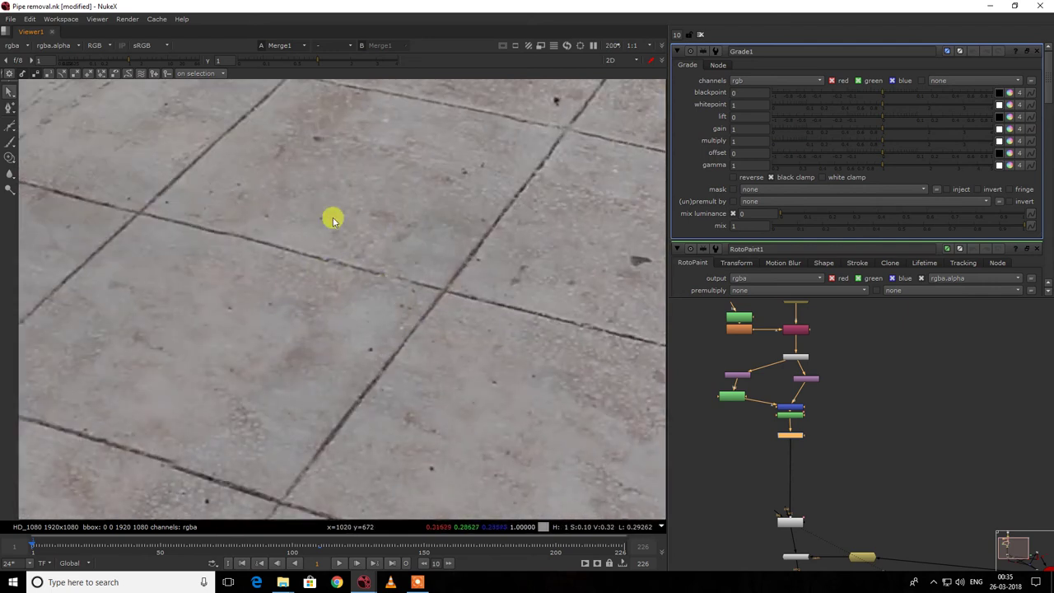
pyautogui.press('BackSpace')
pyautogui.write('.9')
pyautogui.press('Return')
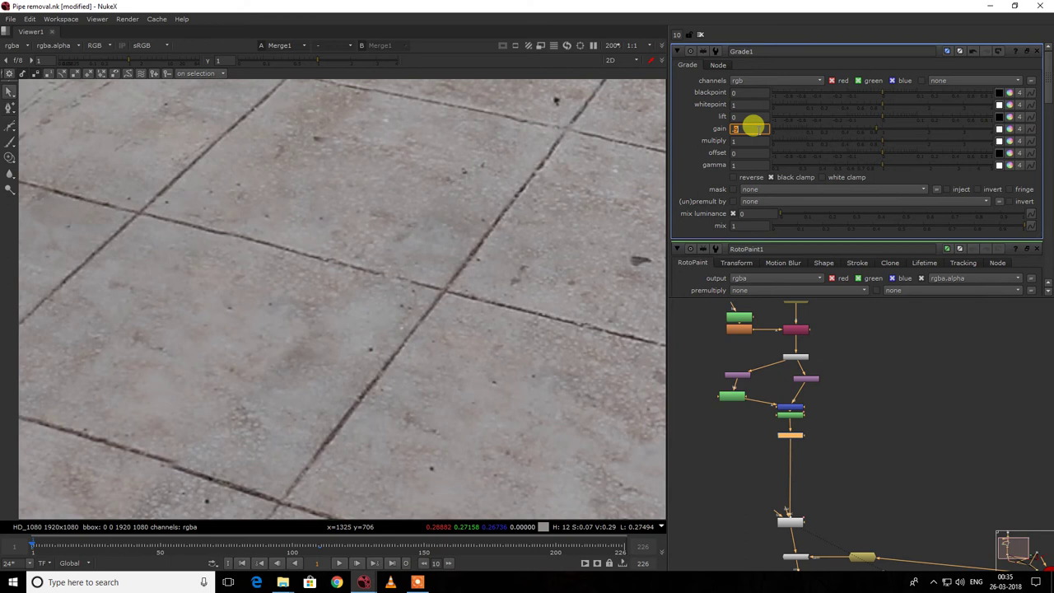
pyautogui.press('Return')
# Compare the graded patch with the surrounding tiles in the red and green channels and in full colour, with the viewer overlay hidden.
pyautogui.press('r')
pyautogui.press('g')
pyautogui.press('r')
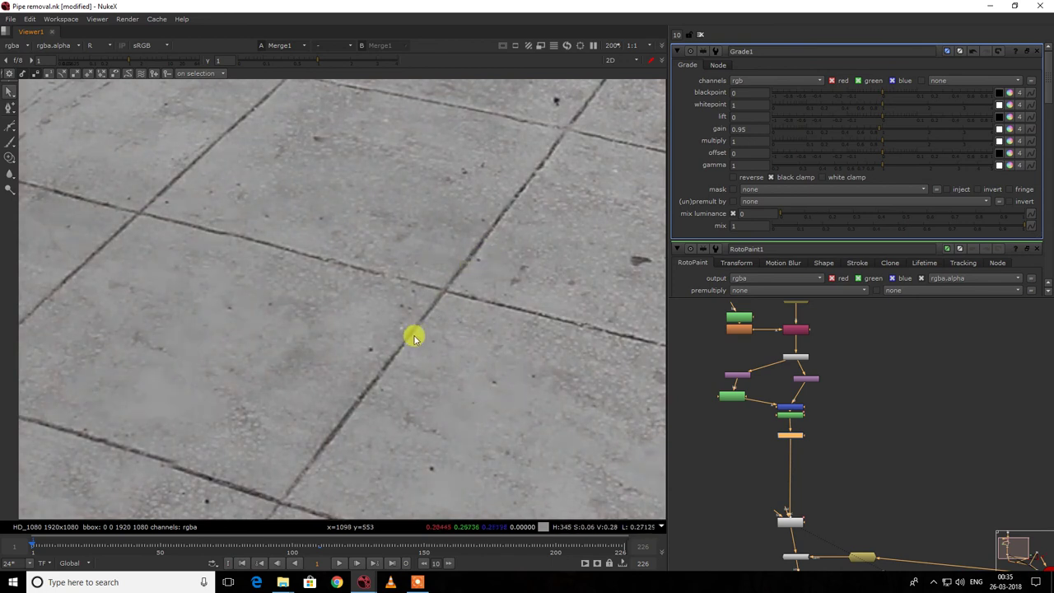
pyautogui.press('r')
pyautogui.press('f')
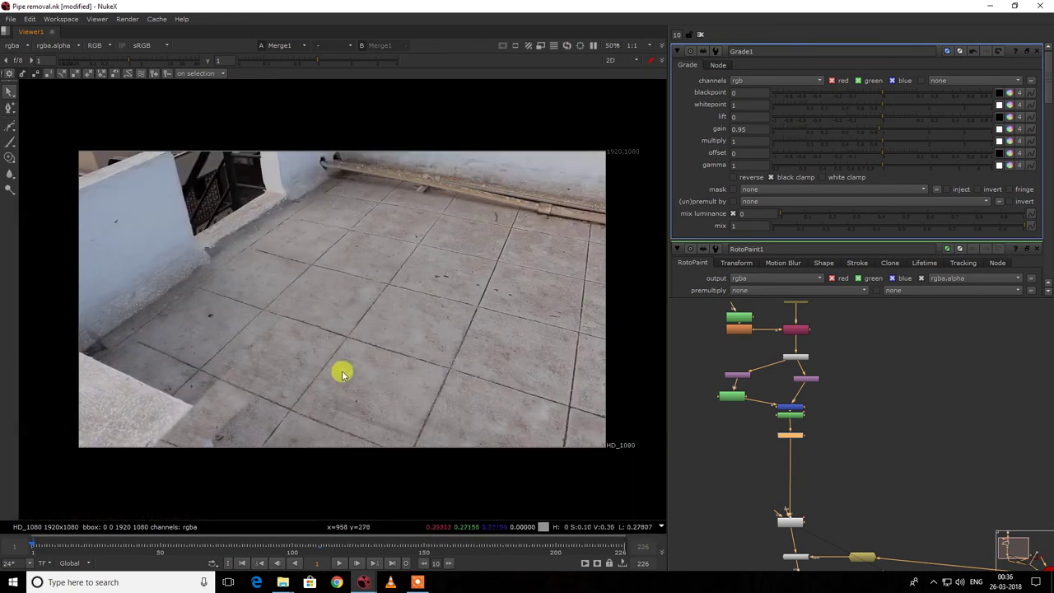
pyautogui.press('d')
pyautogui.press('d')
pyautogui.scroll(5, 376, 288)
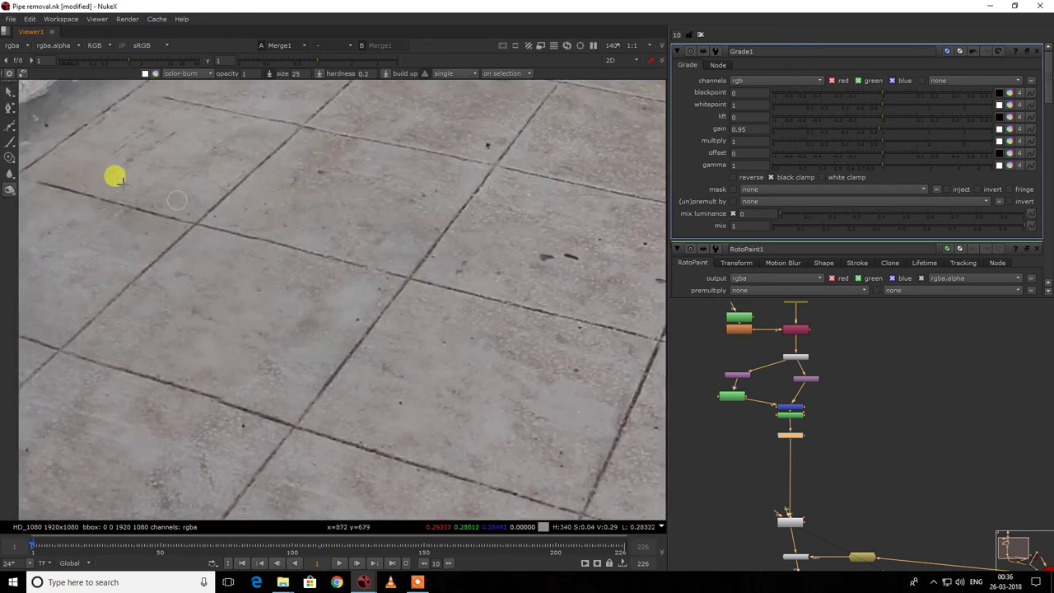
pyautogui.press('q')
pyautogui.press('f')
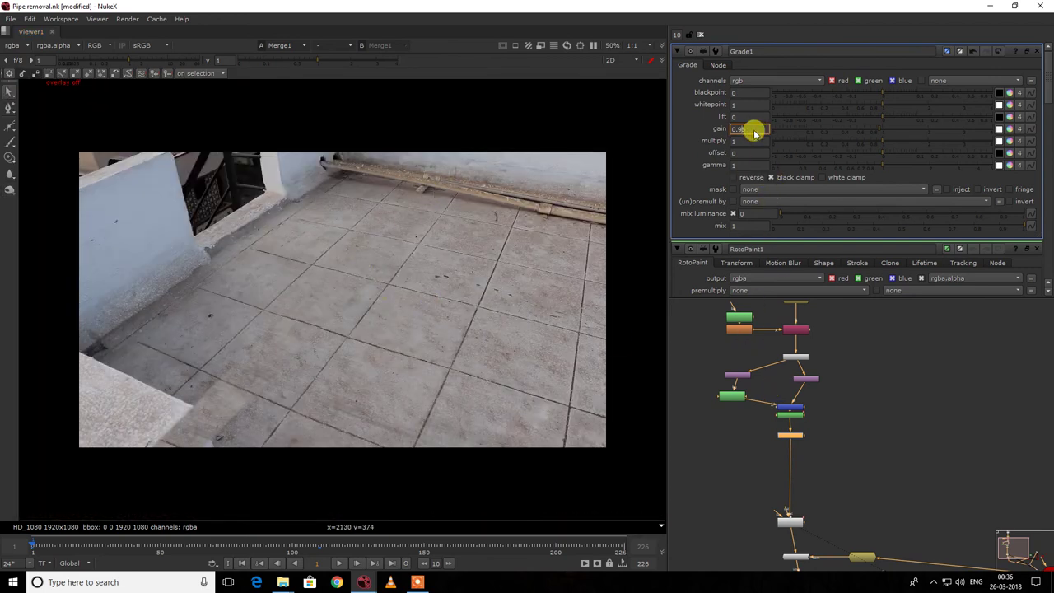
# Add a second Grade node below Grade1 and view its output.
pyautogui.scroll(2, 803, 444)
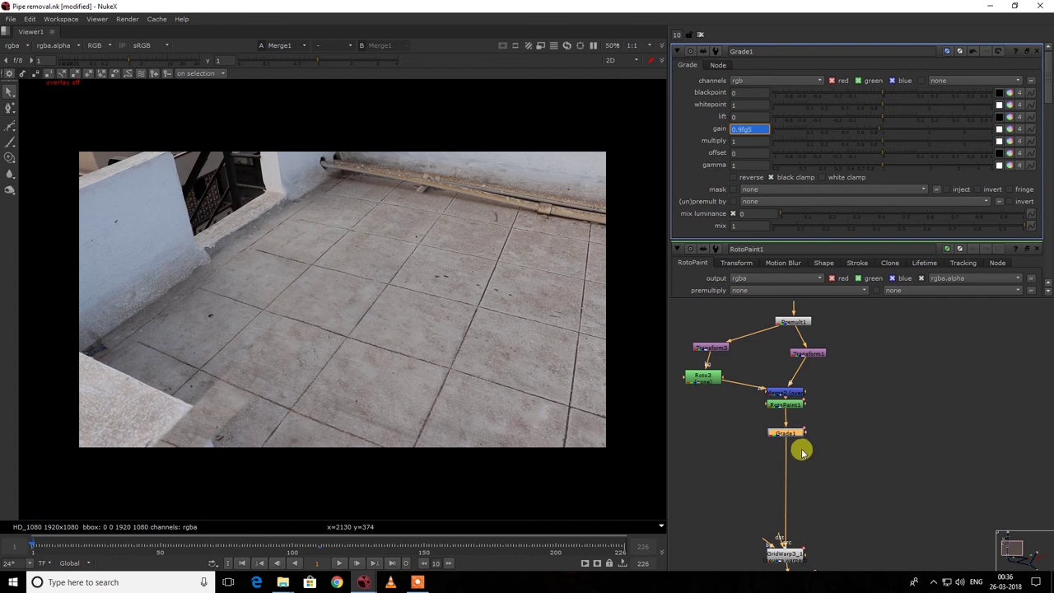
pyautogui.scroll(3, 791, 450)
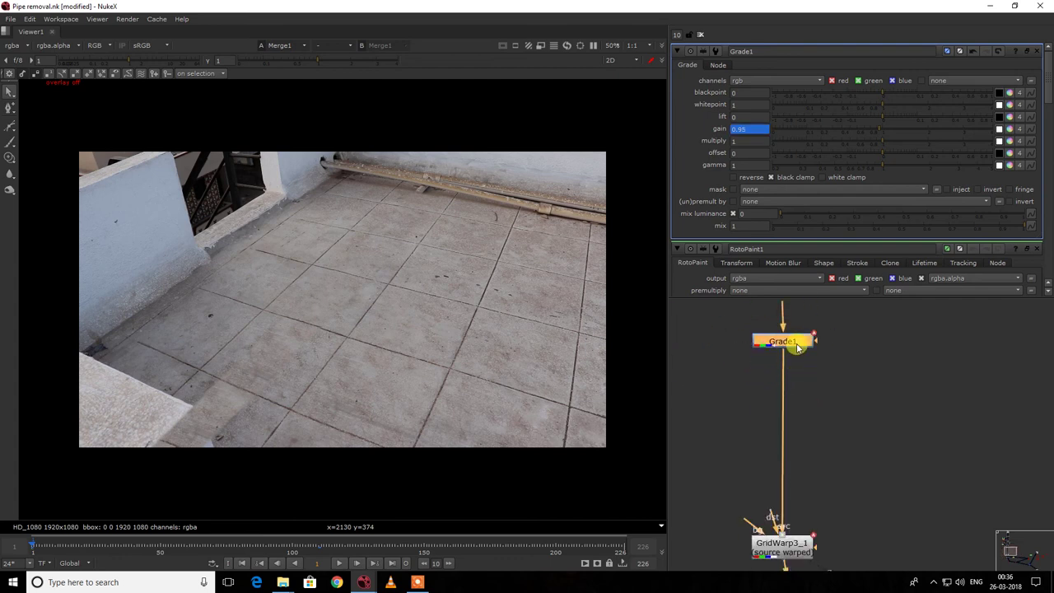
pyautogui.press('g')
pyautogui.moveTo(797, 362); pyautogui.dragTo(799, 407)
pyautogui.press('1')
# Create a Roto node beside Grade2 and connect it to Grade2's mask input.
pyautogui.click(886, 406)
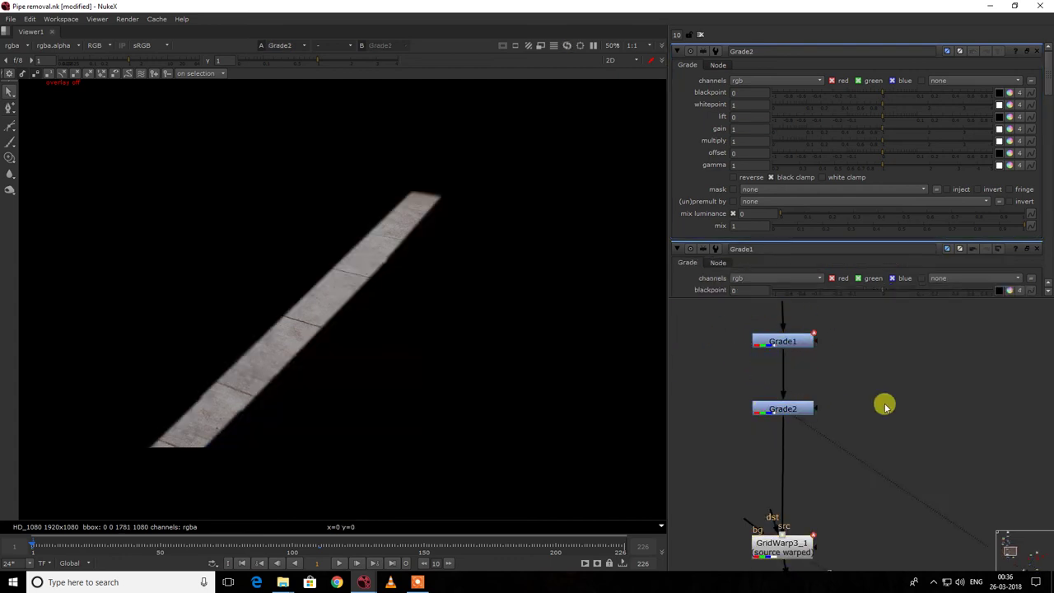
pyautogui.press('o')
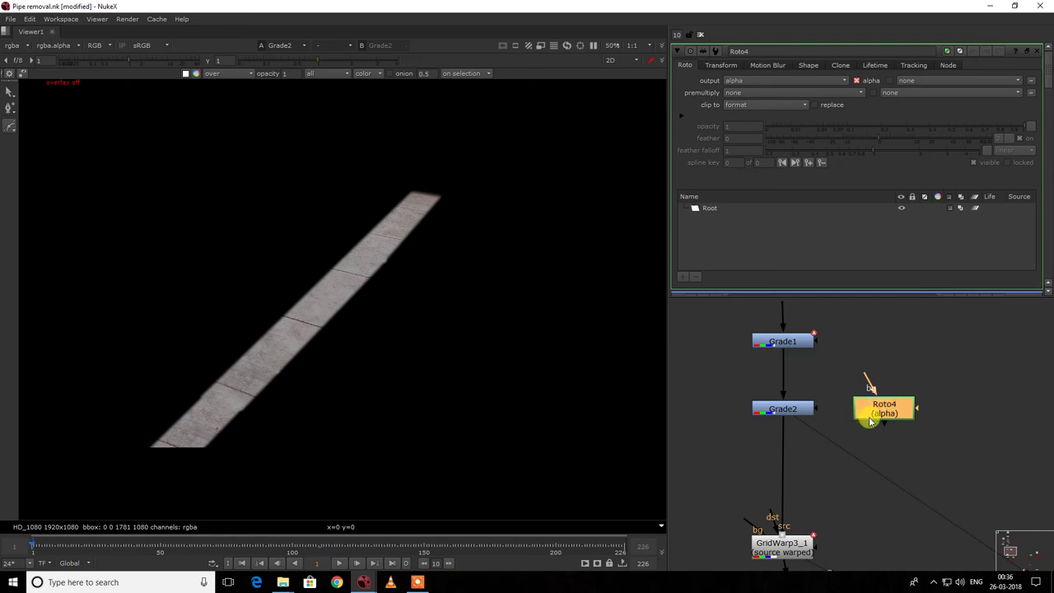
pyautogui.scroll(-1, 835, 412)
pyautogui.click(816, 406)
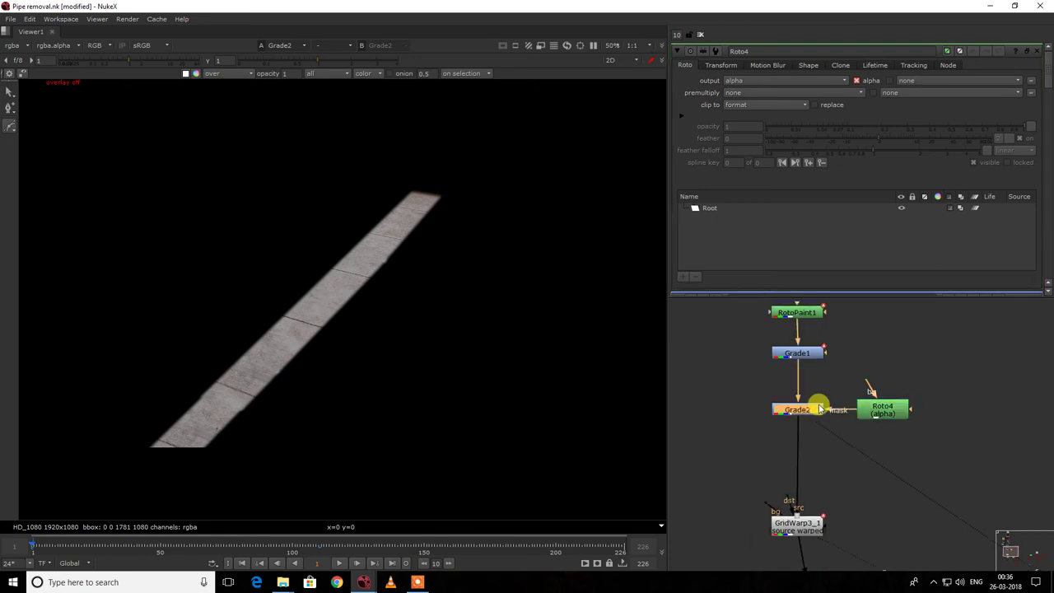
# View the full composite through the Merge1 node.
pyautogui.scroll(-8, 833, 407)
pyautogui.moveTo(898, 461); pyautogui.dragTo(866, 448, button='middle')
pyautogui.scroll(4, 867, 446)
pyautogui.moveTo(868, 443); pyautogui.dragTo(909, 471)
pyautogui.press('1')
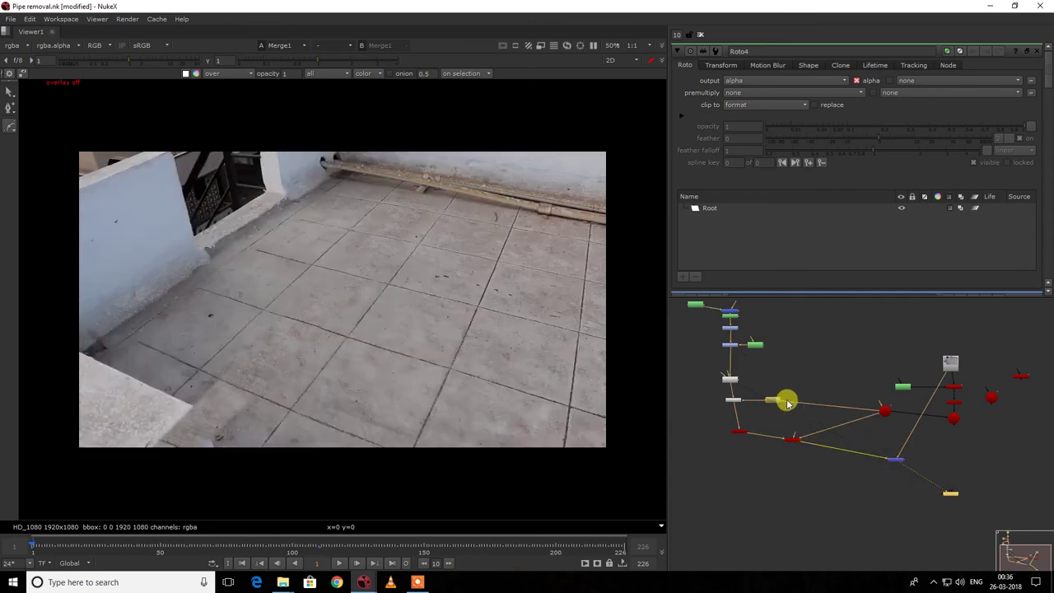
# Draw a closed four-point Bezier in Roto4 over the floor patch beside the white ledge, extending below the frame edge.
pyautogui.moveTo(780, 392); pyautogui.dragTo(842, 414, button='middle')
pyautogui.scroll(2, 831, 382)
pyautogui.click(816, 363)
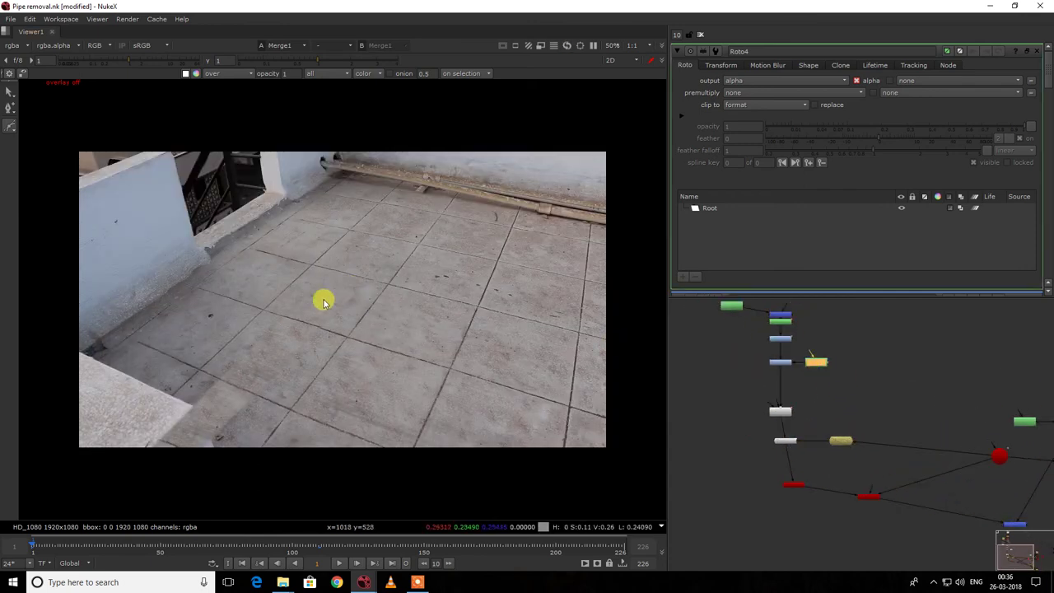
pyautogui.scroll(3, 206, 266)
pyautogui.rightClick(283, 321)
pyautogui.click(288, 322)
pyautogui.click(109, 359)
pyautogui.click(250, 376)
pyautogui.click(261, 458)
pyautogui.click(79, 465)
pyautogui.click(110, 361)
# Feather all the Bezier's points widely outward and set Roto4's clipping to no clip.
pyautogui.scroll(-2, 110, 368)
pyautogui.moveTo(110, 367); pyautogui.dragTo(144, 362, button='middle')
pyautogui.moveTo(56, 302); pyautogui.dragTo(297, 495)
pyautogui.scroll(1, 224, 375)
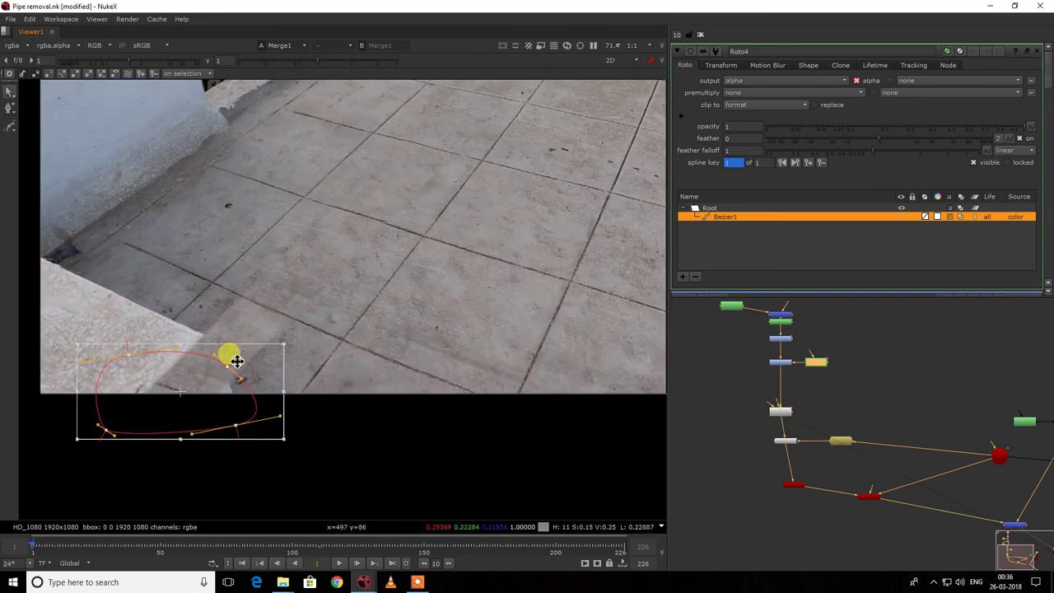
pyautogui.press('z')
pyautogui.moveTo(234, 357); pyautogui.dragTo(370, 221)
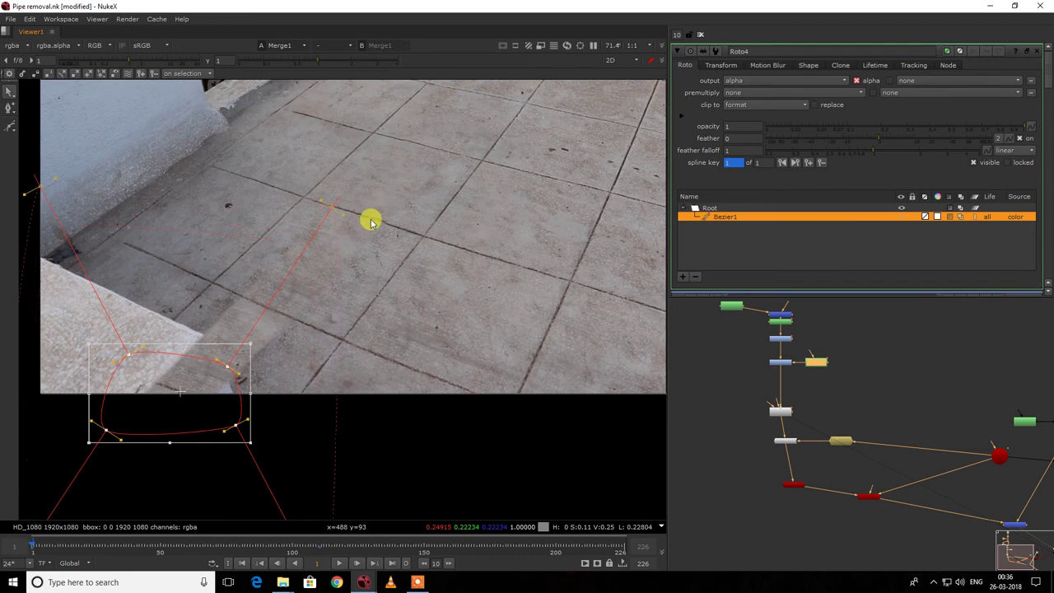
pyautogui.moveTo(224, 368); pyautogui.dragTo(236, 388)
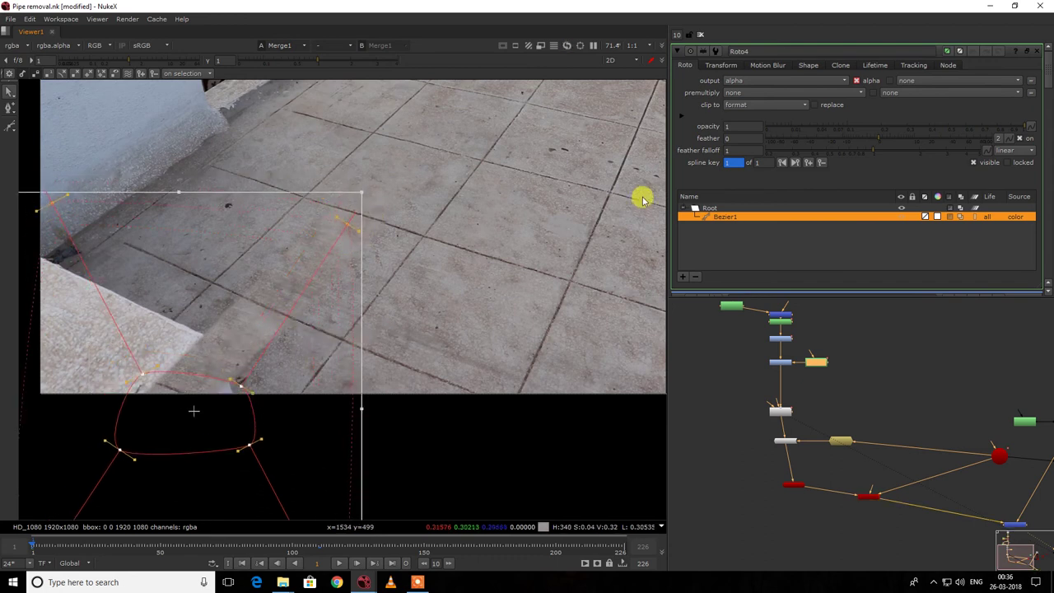
pyautogui.click(729, 105)
pyautogui.click(735, 83)
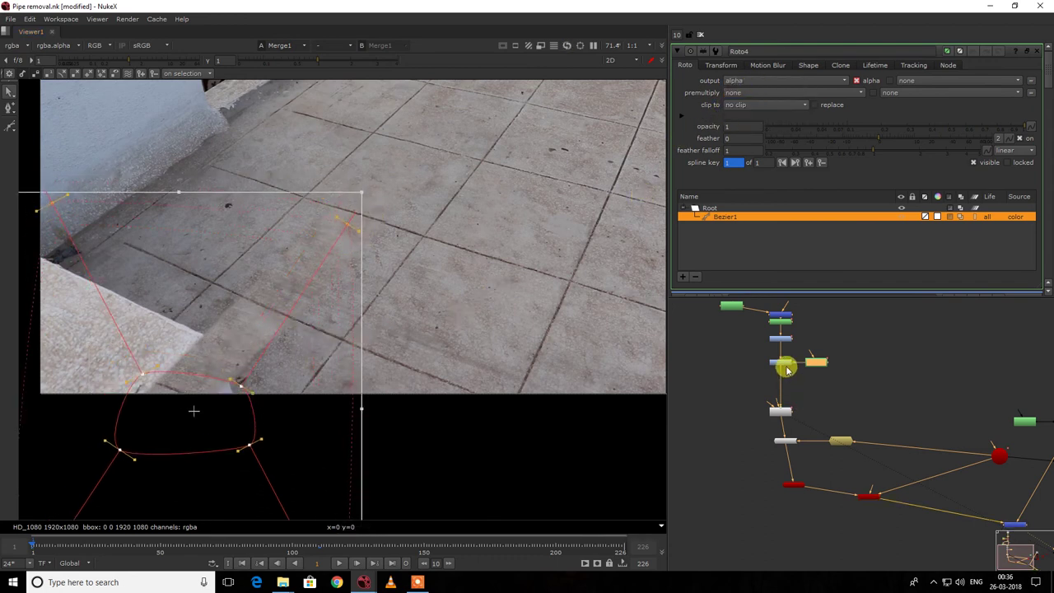
# Lower Grade2's gain to 0.67 and split it into separate channel values, viewing the patch's red channel up close.
pyautogui.doubleClick(784, 365)
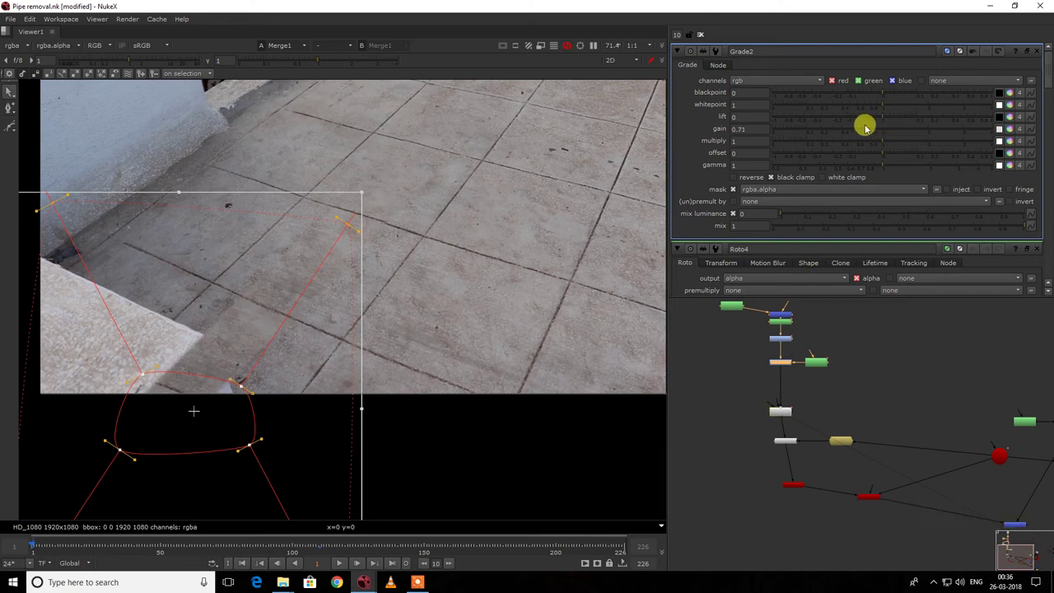
pyautogui.press('r')
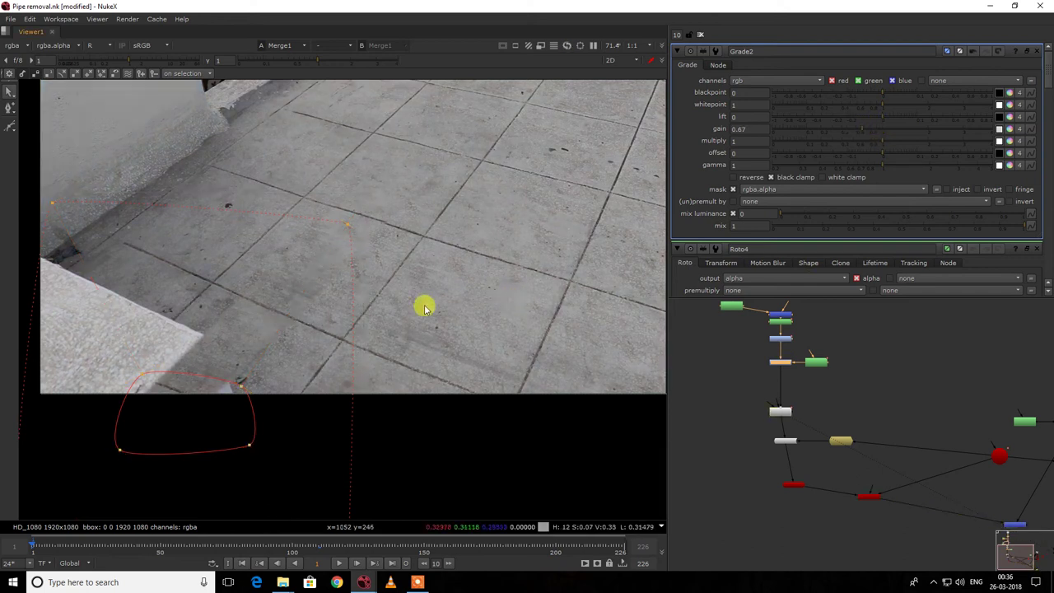
pyautogui.scroll(5, 284, 317)
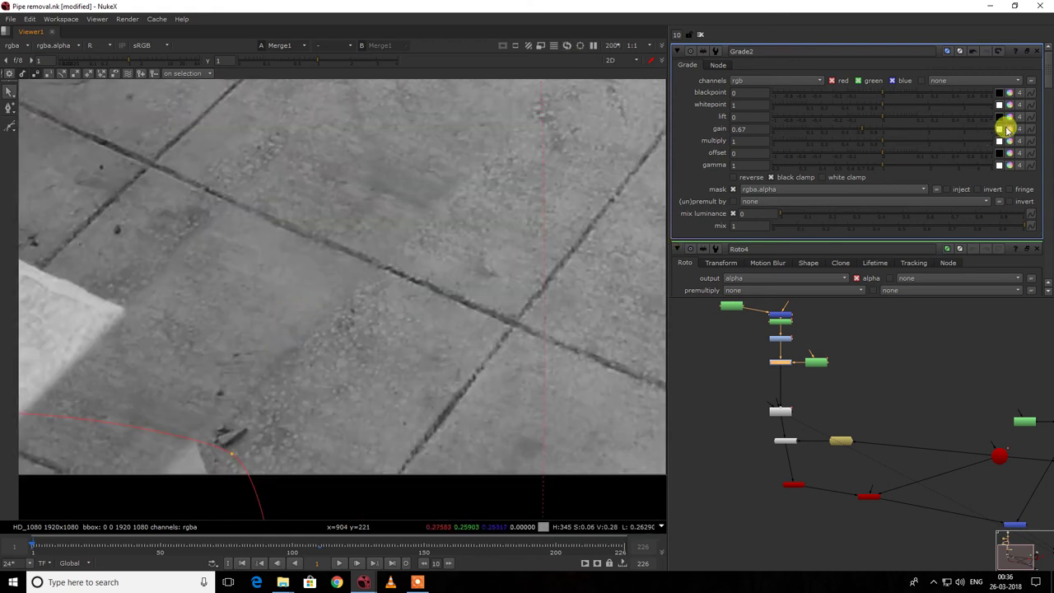
pyautogui.click(1007, 129)
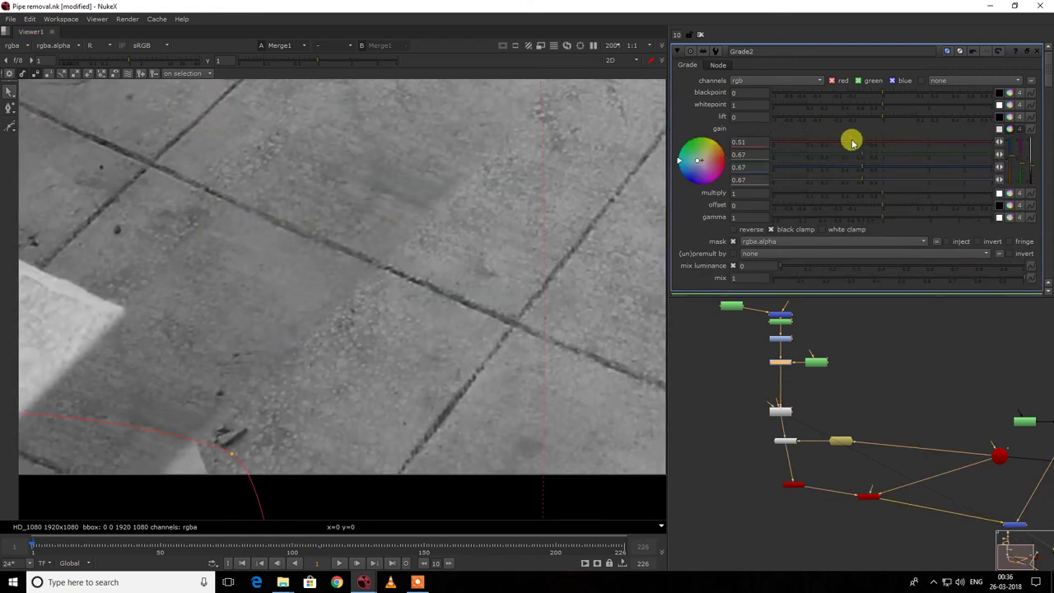
# Try matching Grade2's gain channel by channel, with red at 0.59 and blue at 0.79, comparing single channels with full colour.
pyautogui.press('g')
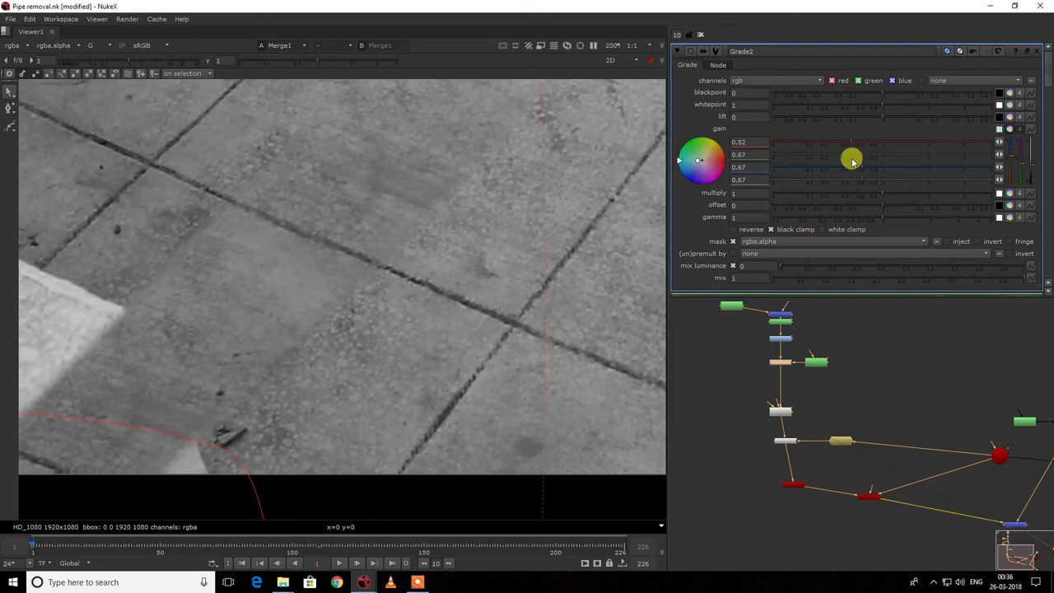
pyautogui.press('b')
pyautogui.moveTo(867, 172); pyautogui.dragTo(871, 170)
pyautogui.press('r')
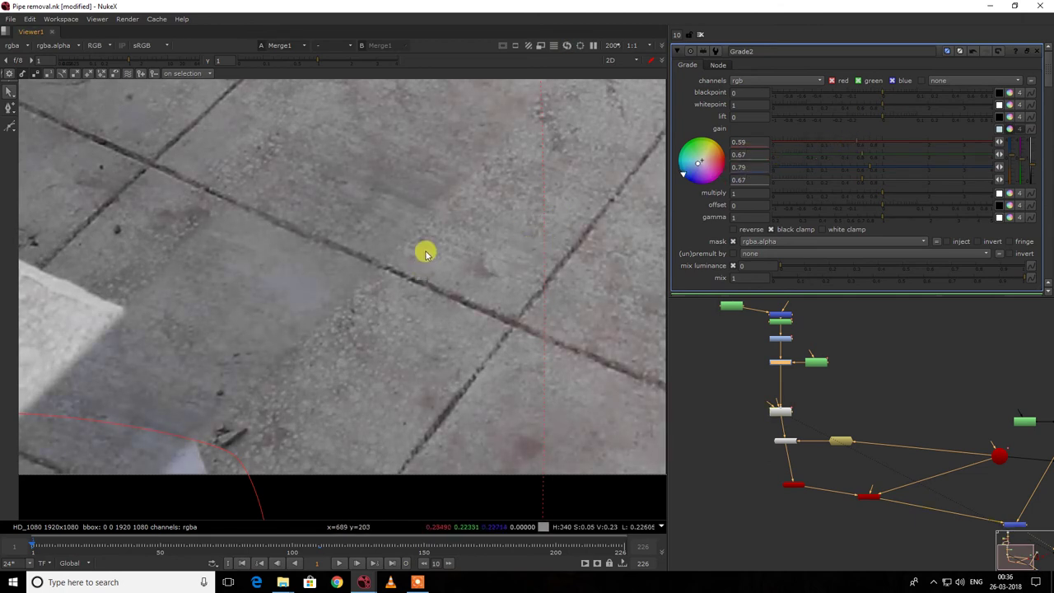
pyautogui.scroll(-4, 403, 262)
pyautogui.press('r')
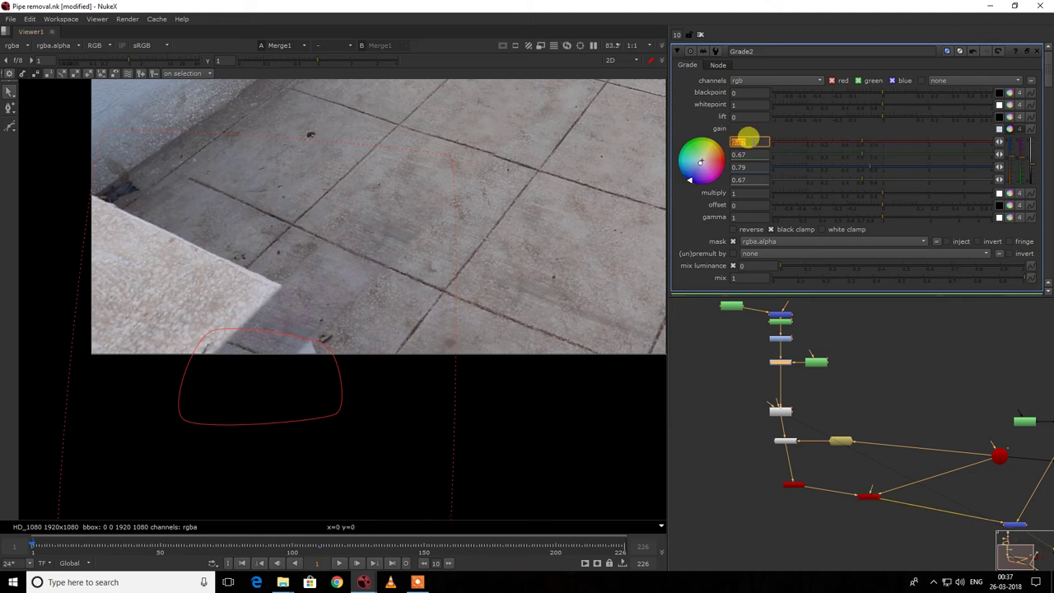
# Set Grade2's red, green and blue gain values to 0.6 each.
pyautogui.write('0.6')
pyautogui.click(744, 154)
pyautogui.click(751, 166)
pyautogui.write('.')
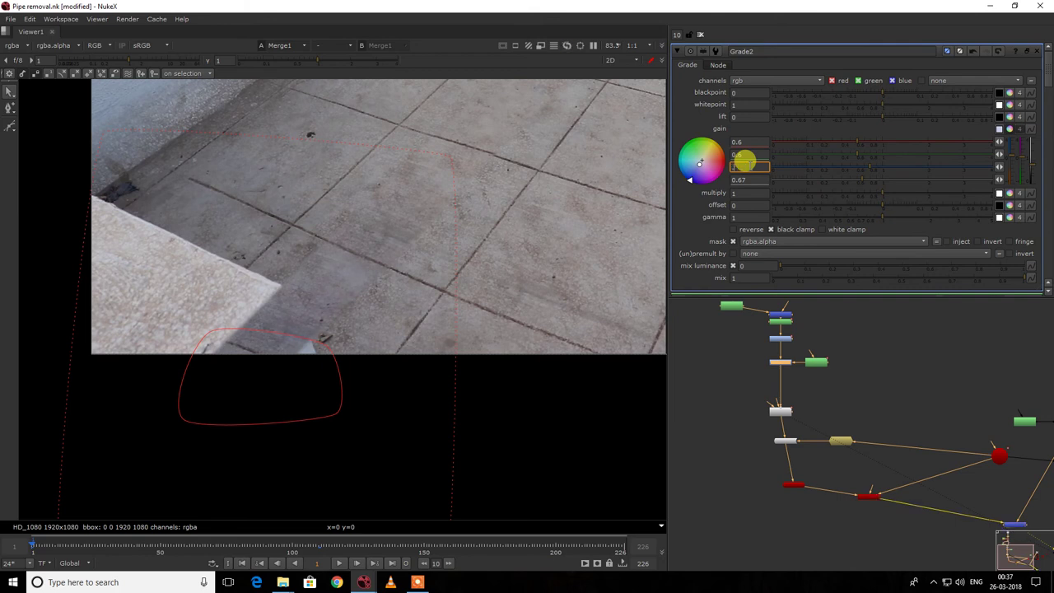
pyautogui.write('6')
pyautogui.press('Return')
# Examine the regraded floor patch up close in full colour and in the green channel, with the viewer overlay hidden.
pyautogui.rightClick(551, 196)
pyautogui.click(556, 206)
pyautogui.scroll(-1, 500, 228)
pyautogui.scroll(-1, 495, 239)
pyautogui.press('f')
pyautogui.moveTo(230, 395); pyautogui.dragTo(337, 309, button='middle')
pyautogui.scroll(4, 335, 308)
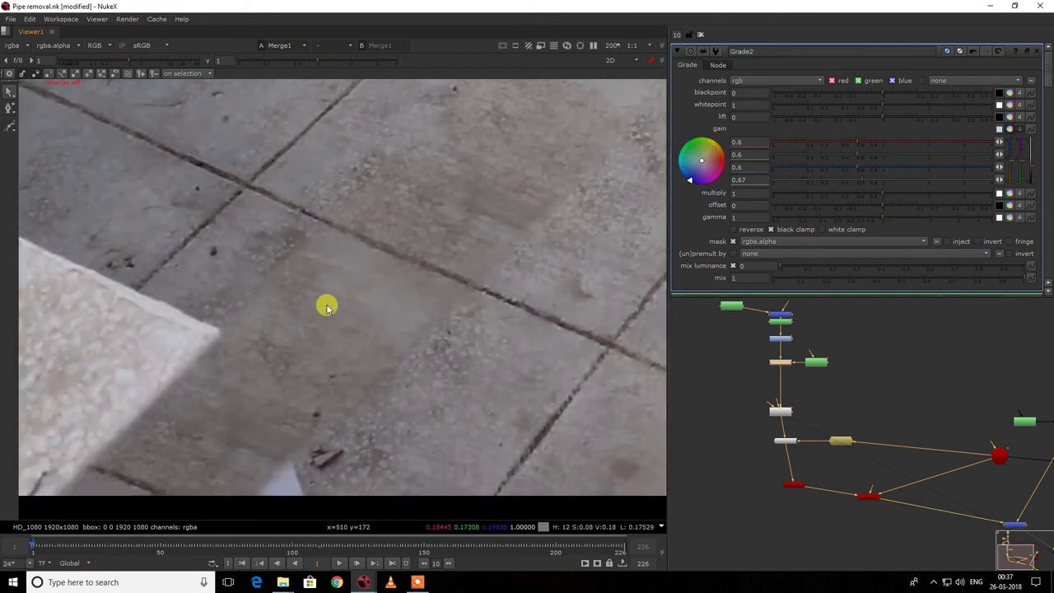
pyautogui.press('g')
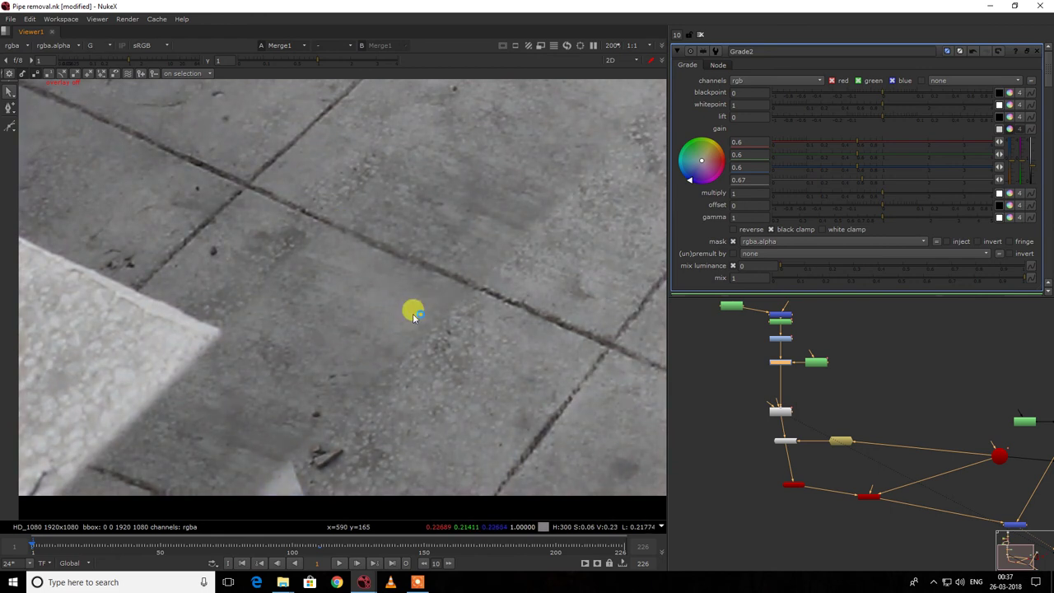
pyautogui.press('g')
pyautogui.scroll(-2, 353, 288)
# Check the mask shape with the overlay shown, and scrub the composite to frame 200 with the overlay hidden.
pyautogui.press('o')
pyautogui.scroll(-3, 365, 308)
pyautogui.moveTo(212, 429); pyautogui.dragTo(270, 373, button='middle')
pyautogui.moveTo(127, 237); pyautogui.dragTo(169, 288)
pyautogui.hotkey('ctrl', 'a')
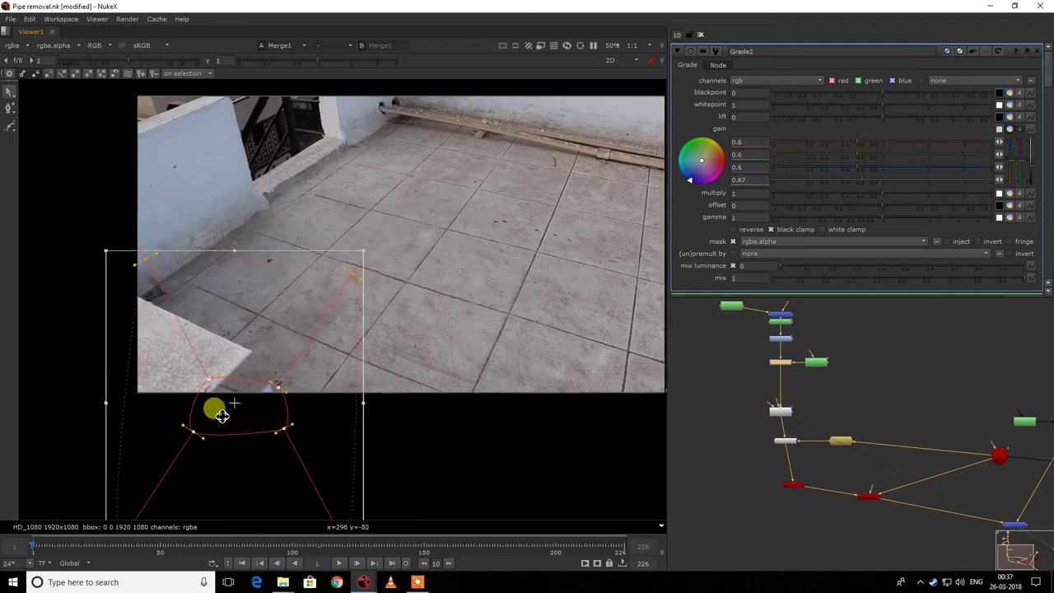
pyautogui.scroll(2, 222, 415)
pyautogui.press('q')
pyautogui.press('f')
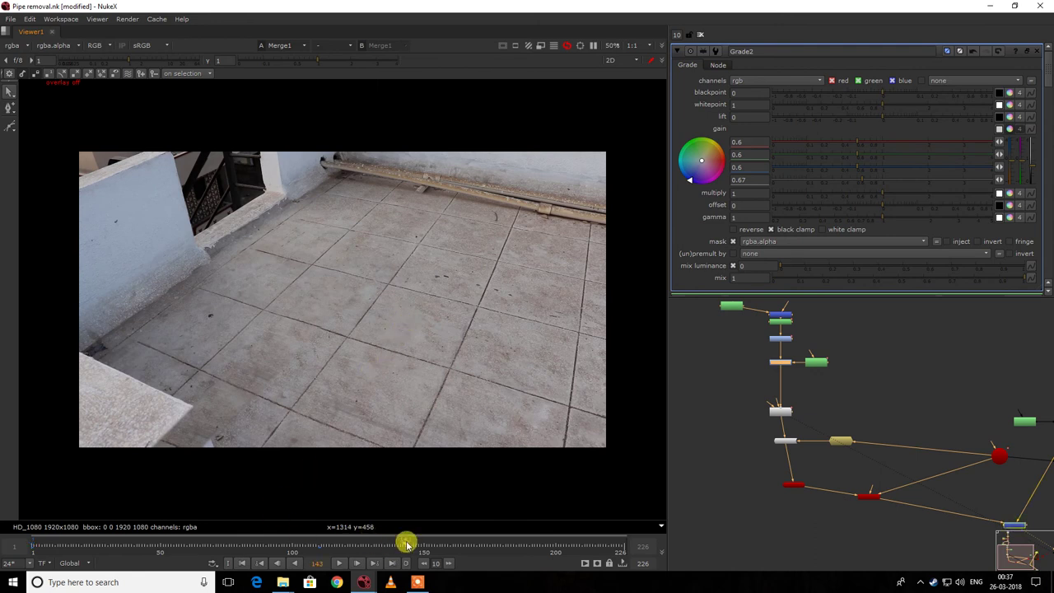
pyautogui.moveTo(514, 547); pyautogui.dragTo(598, 546)
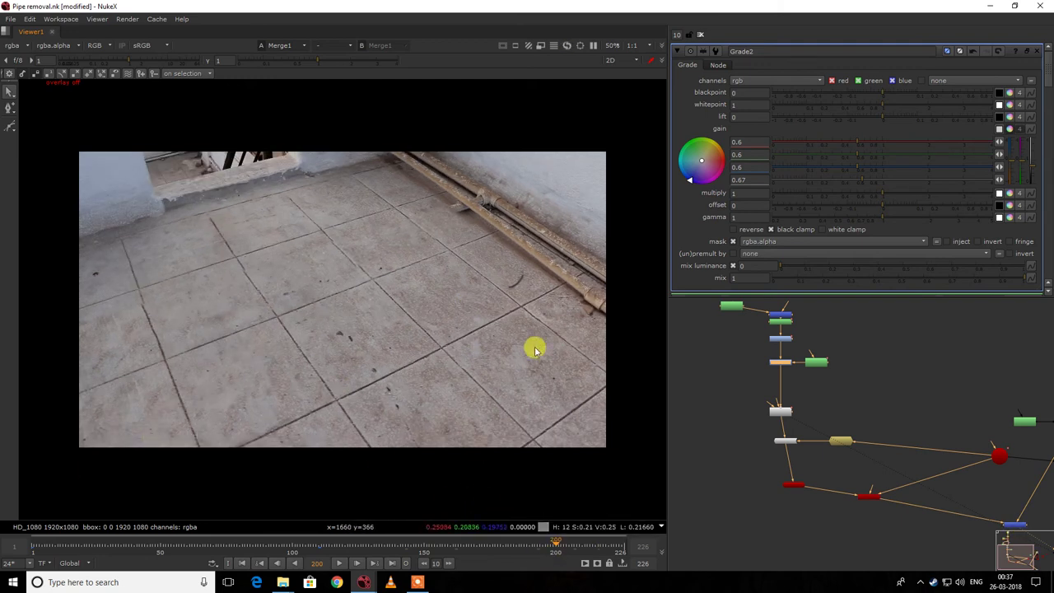
# Insert a MotionBlur3D node after ScanlineRender1 and connect its cam input to the camera.
pyautogui.scroll(-3, 869, 446)
pyautogui.scroll(3, 891, 462)
pyautogui.moveTo(912, 485); pyautogui.dragTo(948, 473)
pyautogui.press('Tab')
pyautogui.write('motion')
pyautogui.press('Down')
pyautogui.press('Down')
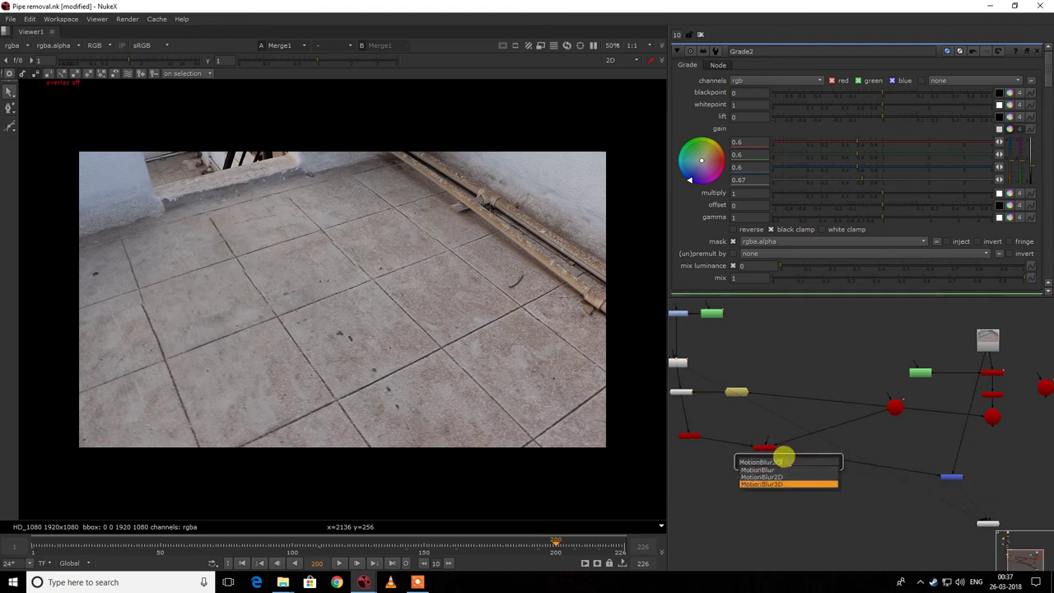
pyautogui.press('Return')
pyautogui.moveTo(789, 463); pyautogui.dragTo(896, 412)
# Examine the MultiSample settings of ScanlineRender1 and the shutter settings of MotionBlur3D1.
pyautogui.scroll(5, 843, 452)
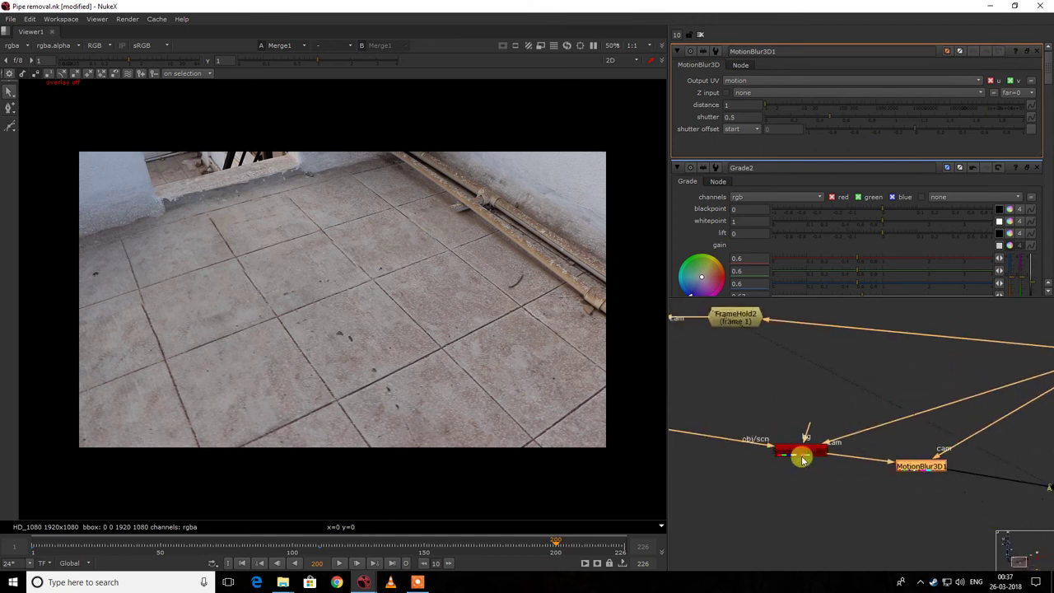
pyautogui.doubleClick(801, 452)
pyautogui.click(746, 65)
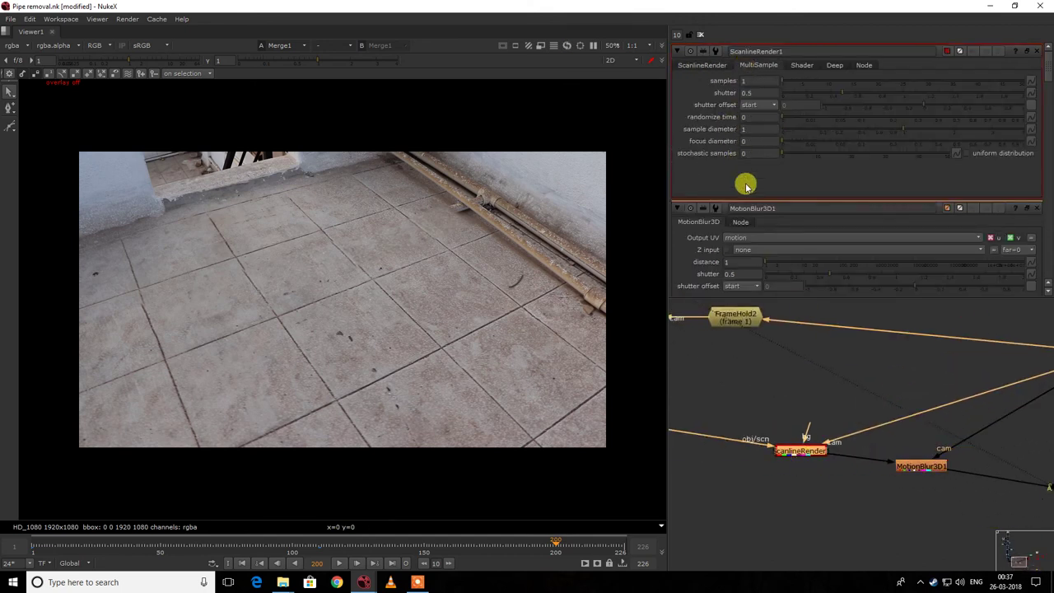
pyautogui.scroll(-1, 912, 384)
pyautogui.moveTo(926, 445); pyautogui.dragTo(897, 441, button='middle')
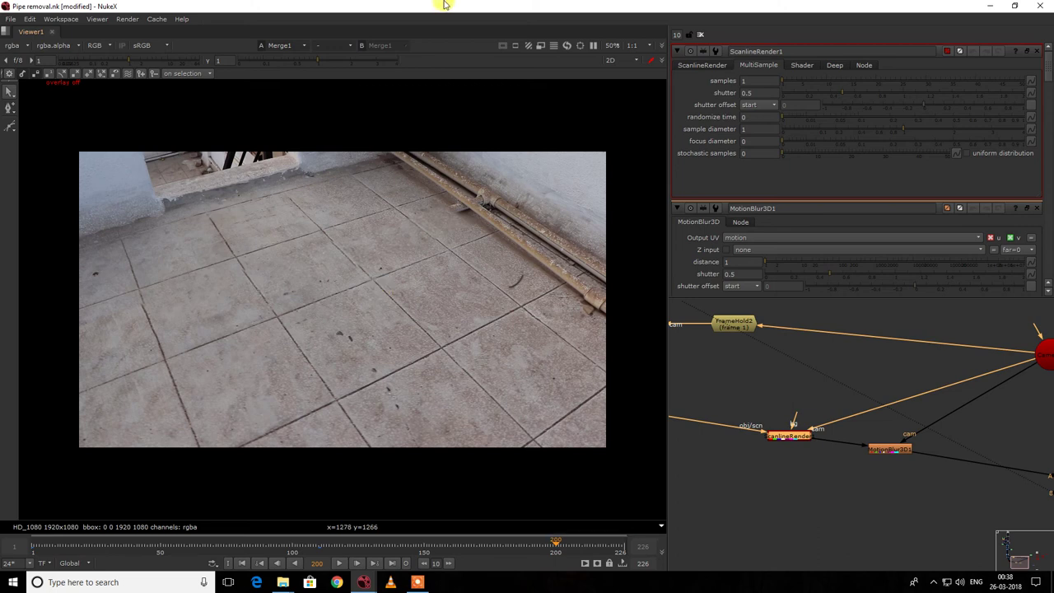
pyautogui.doubleClick(890, 453)
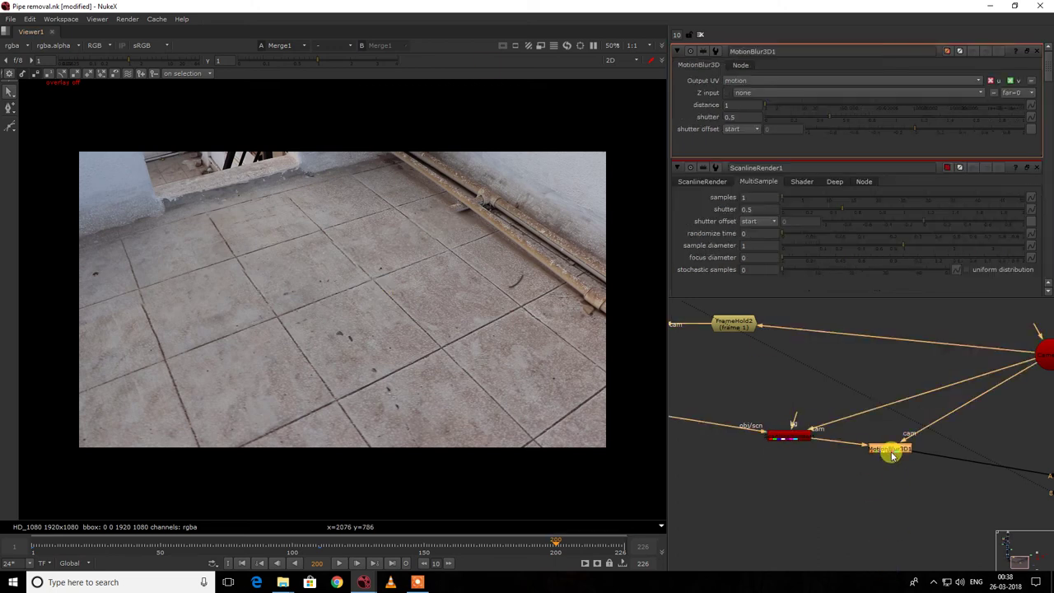
pyautogui.moveTo(918, 455); pyautogui.dragTo(799, 412, button='middle')
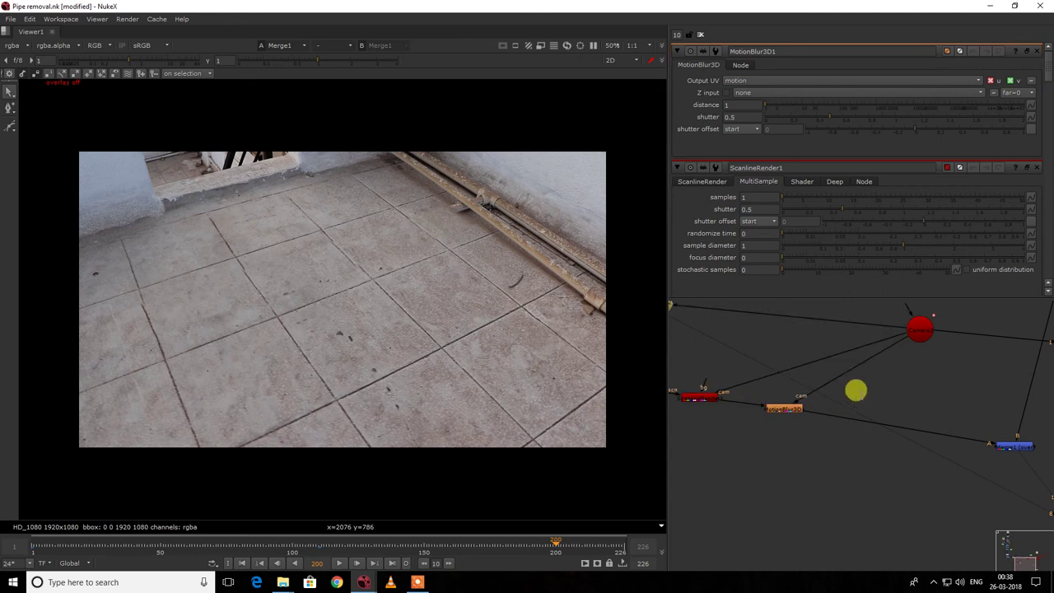
pyautogui.press('Tab')
pyautogui.write('vector')
pyautogui.click(842, 423)
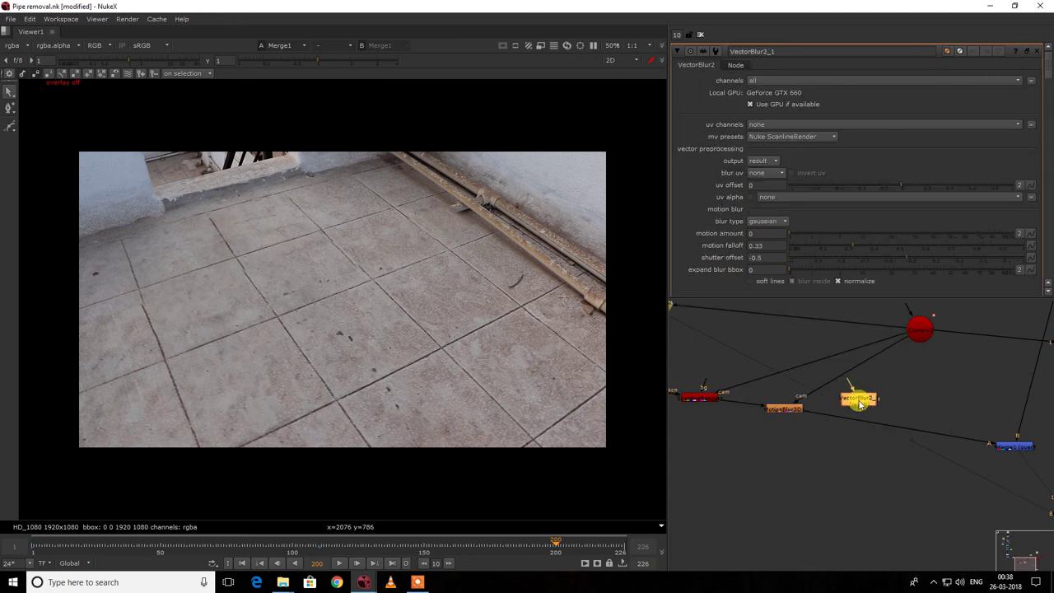
pyautogui.press('Delete')
# Update the node list to include all plugins.
pyautogui.rightClick(876, 399)
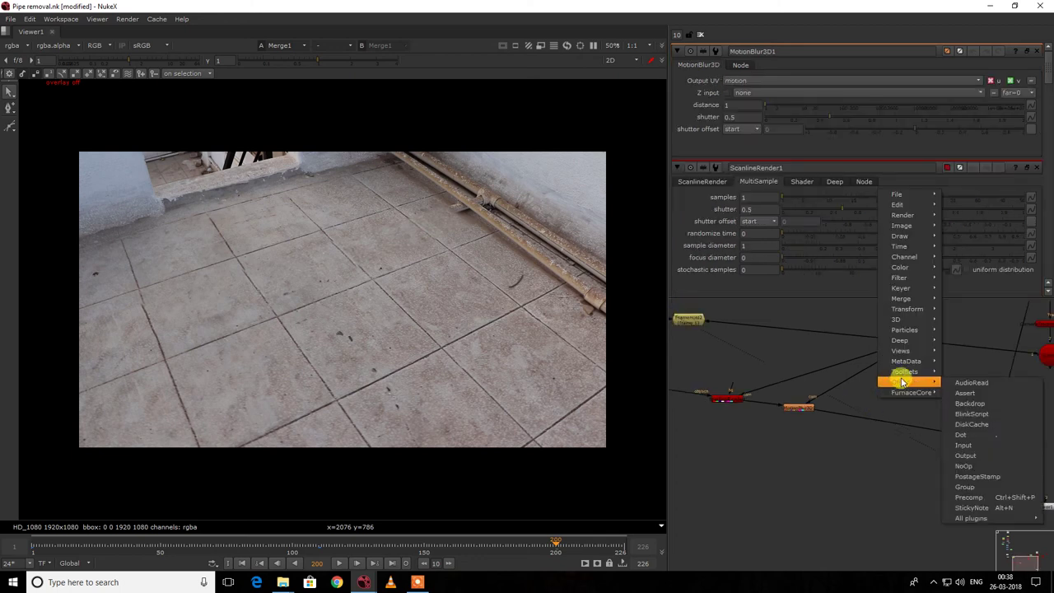
pyautogui.moveTo(908, 383)
pyautogui.moveTo(972, 518)
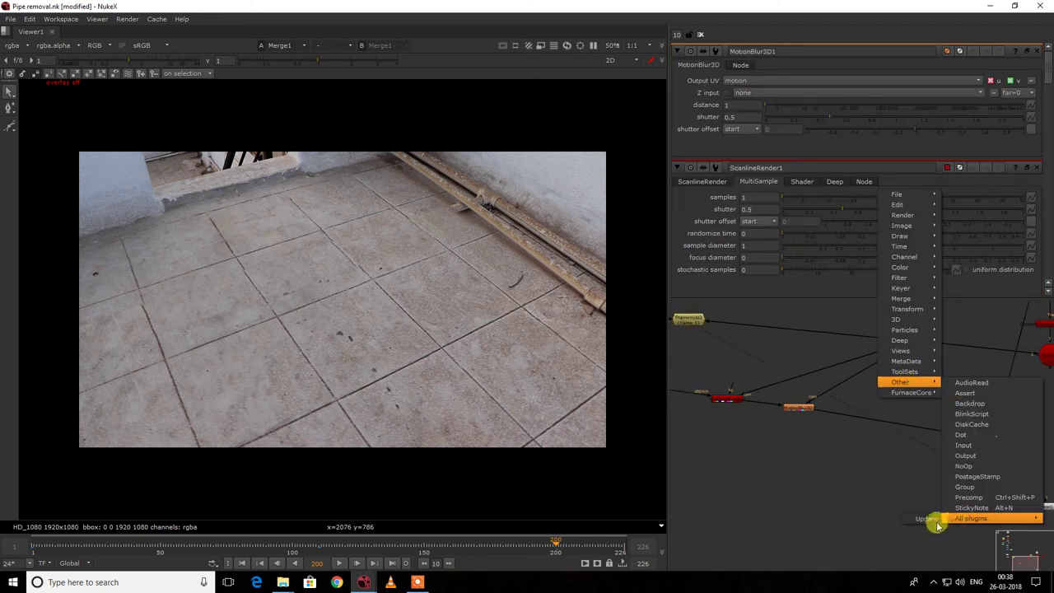
pyautogui.click(924, 519)
# Insert a VectorBlur node between MotionBlur3D1 and Merge1, and reposition both VectorBlur and Merge1 for a clear layout.
pyautogui.press('Tab')
pyautogui.write('ve')
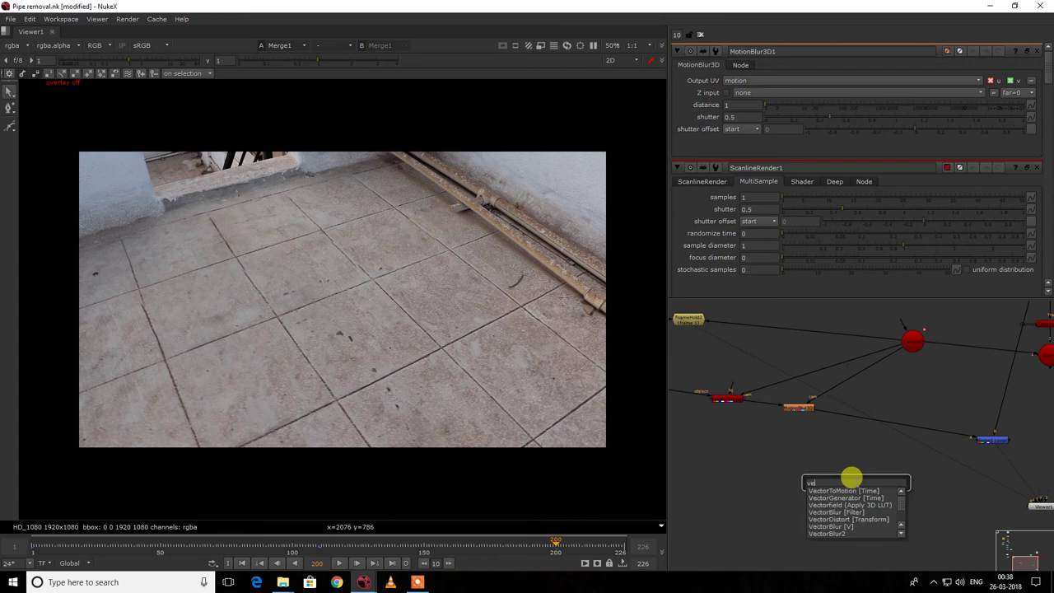
pyautogui.click(840, 528)
pyautogui.moveTo(841, 495); pyautogui.dragTo(834, 456)
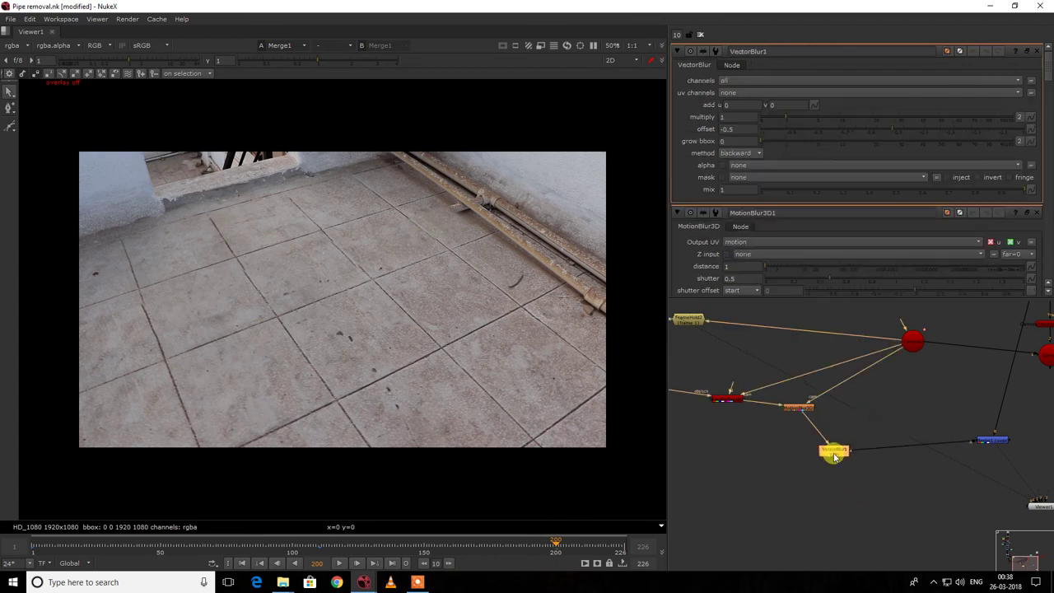
pyautogui.moveTo(923, 417); pyautogui.dragTo(1007, 462)
# Set VectorBlur1's uv channels to motion.
pyautogui.click(830, 458)
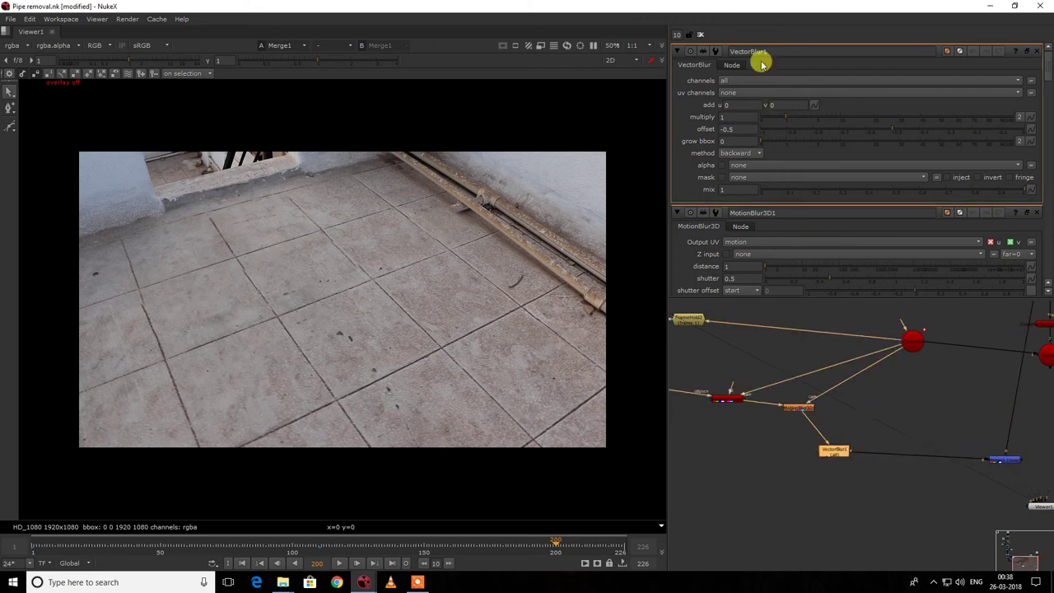
pyautogui.click(741, 92)
pyautogui.click(743, 155)
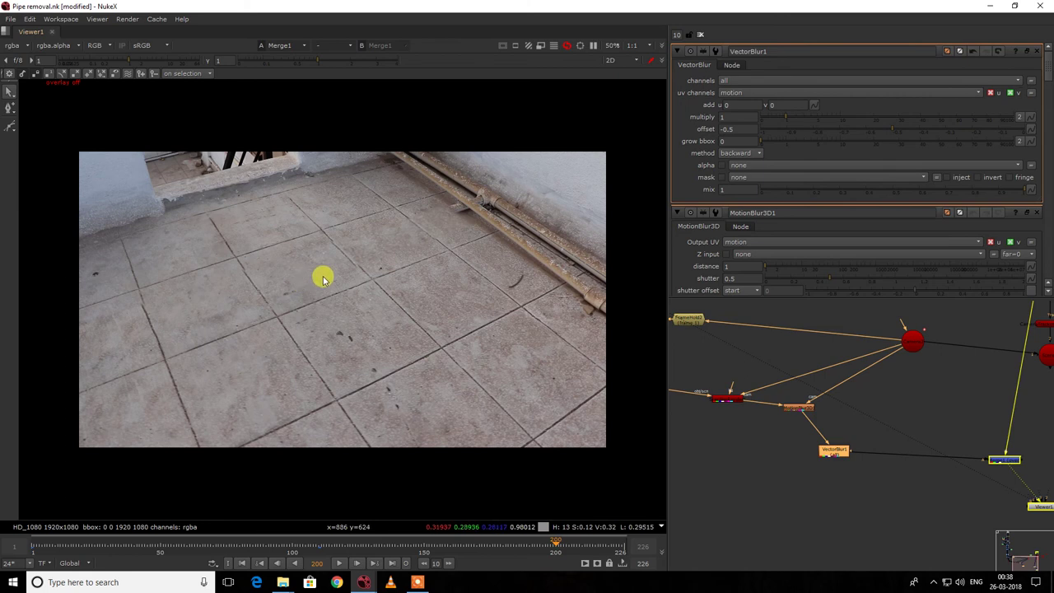
# Compare the tile joints up close with VectorBlur1 disabled and enabled.
pyautogui.scroll(3, 252, 313)
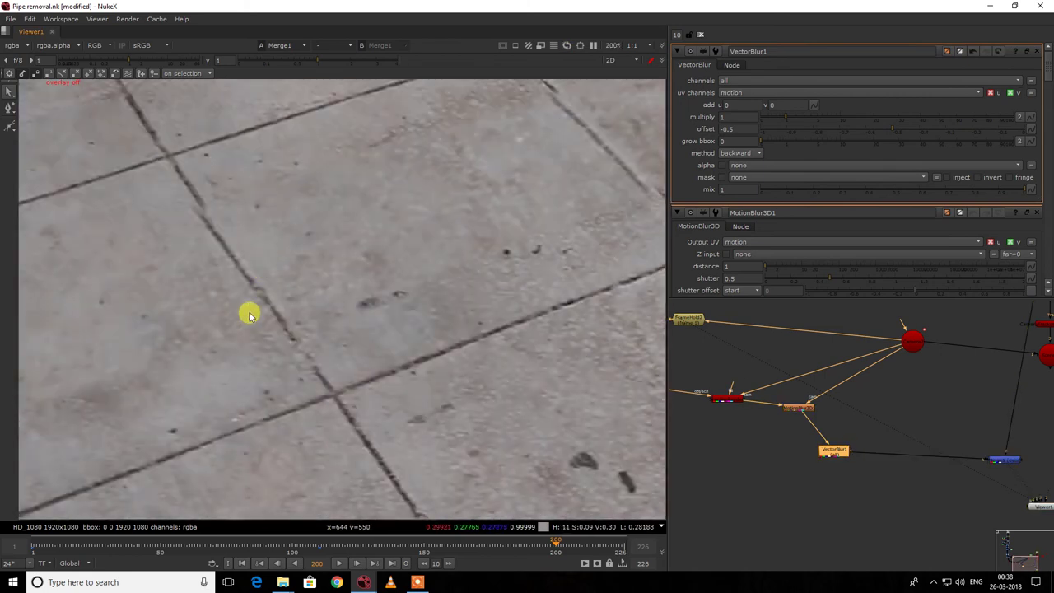
pyautogui.press('d')
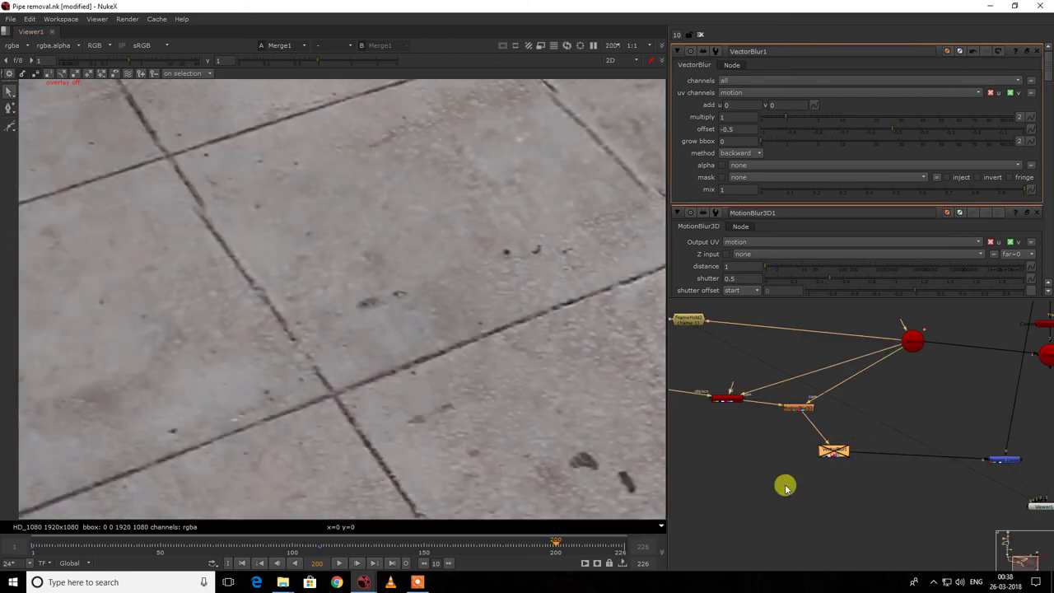
pyautogui.press('d')
pyautogui.scroll(2, 247, 278)
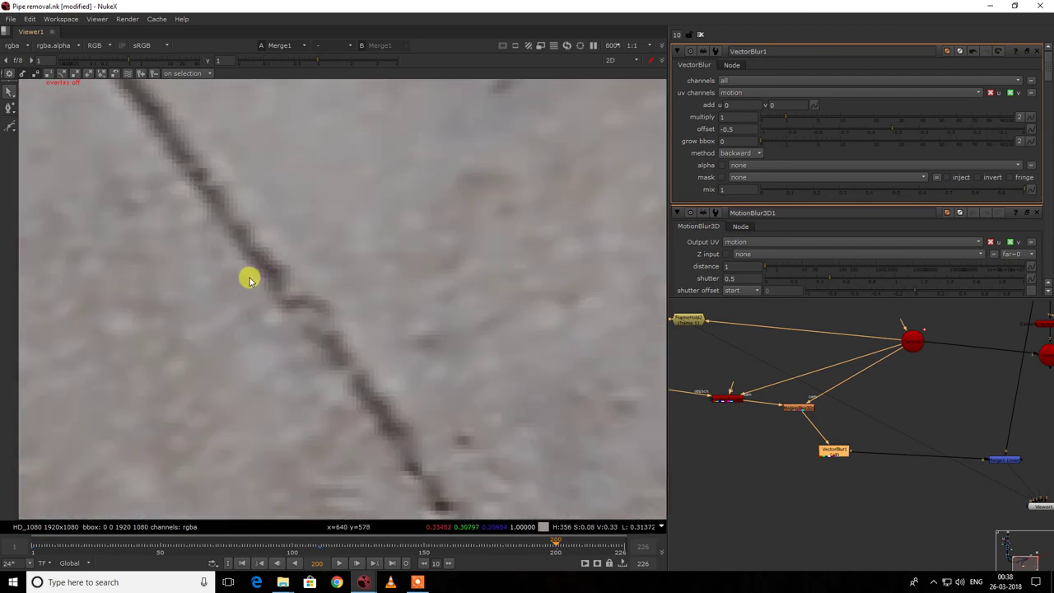
# Try a multiply value of 3 on VectorBlur1 while viewing its output, and restore the multiply to 1.
pyautogui.press('f')
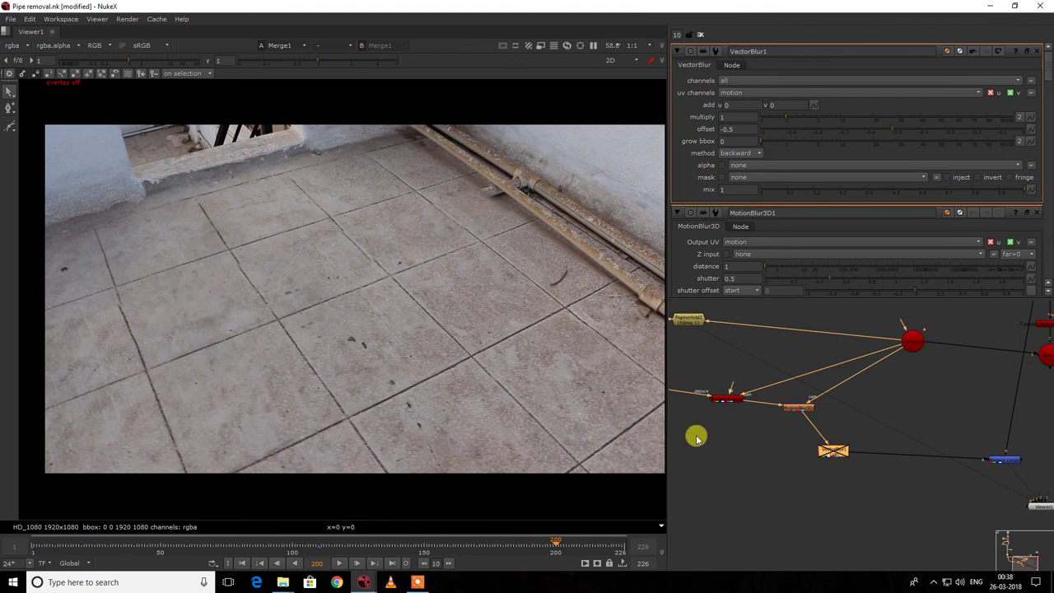
pyautogui.scroll(2, 261, 294)
pyautogui.press('d')
pyautogui.press('1')
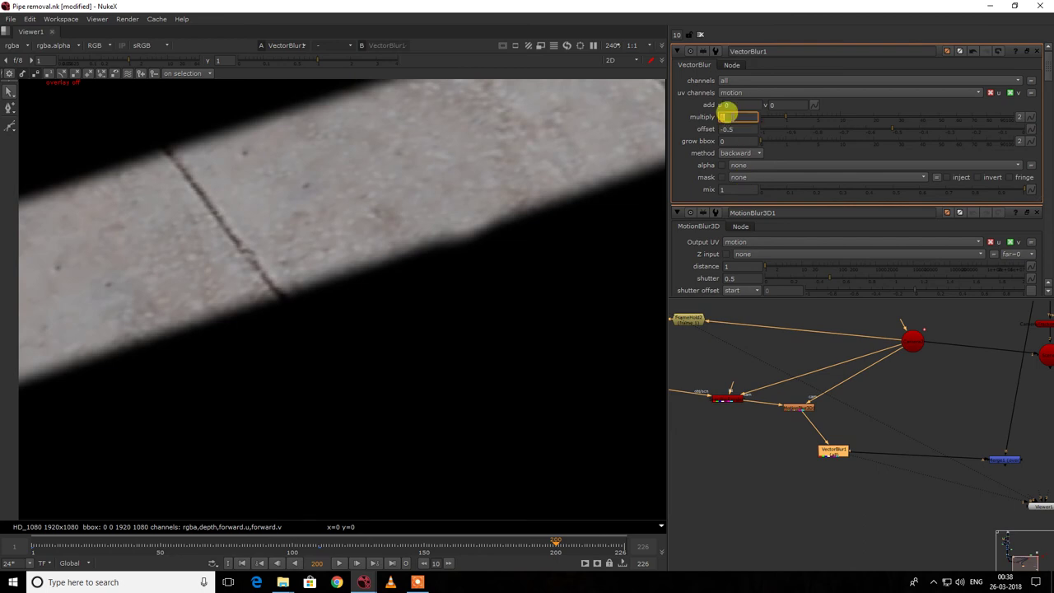
pyautogui.press('Return')
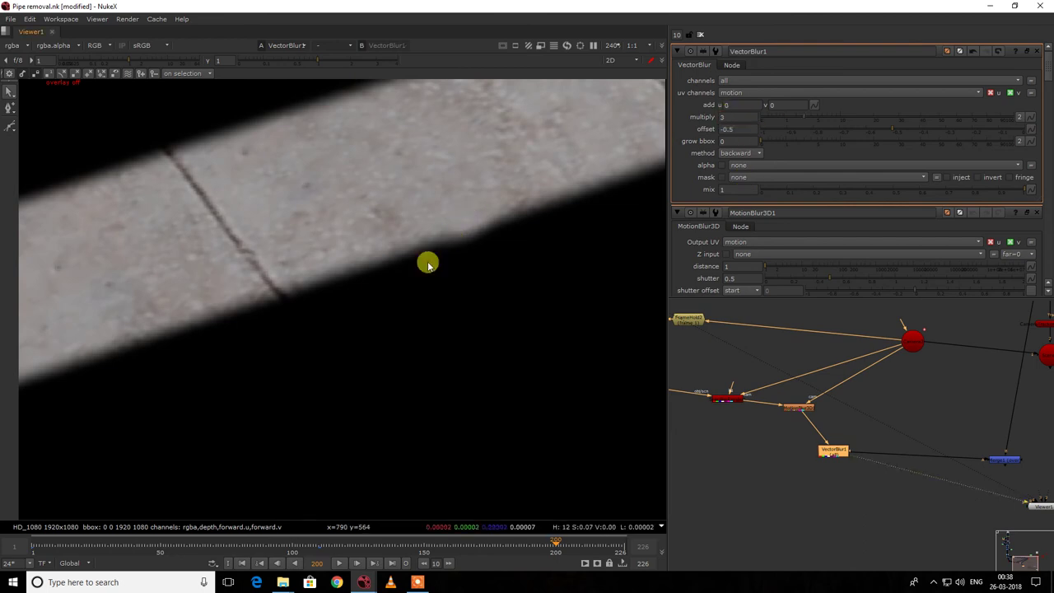
pyautogui.doubleClick(727, 116)
pyautogui.write('1')
pyautogui.press('Return')
# View Merge1's full composite and play it from frame 200 through the end and on to frame 11, checking the floor patch.
pyautogui.moveTo(1008, 430); pyautogui.dragTo(923, 418, button='middle')
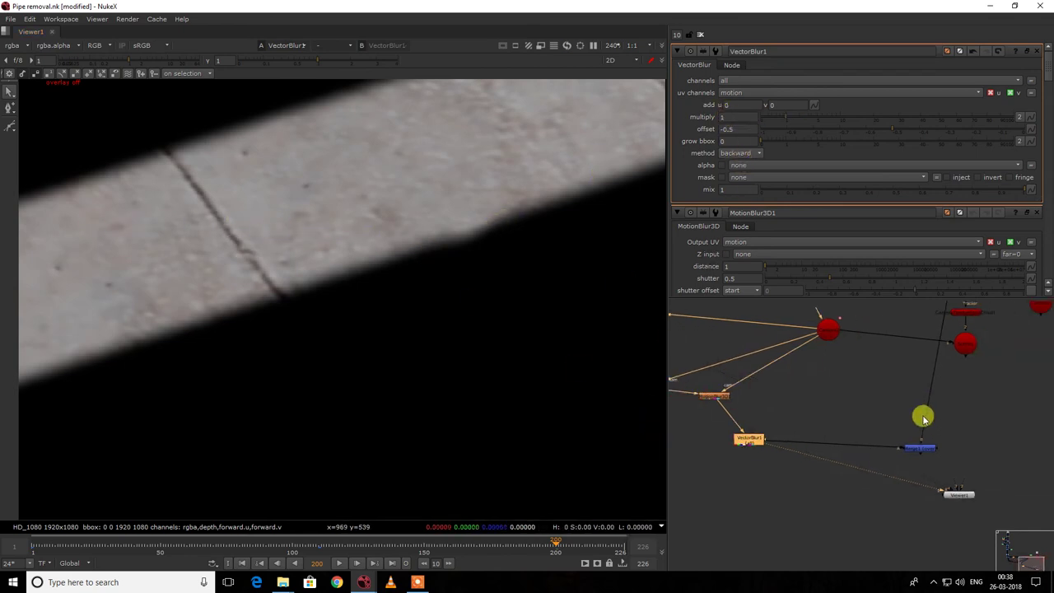
pyautogui.click(919, 447)
pyautogui.press('1')
pyautogui.press('f')
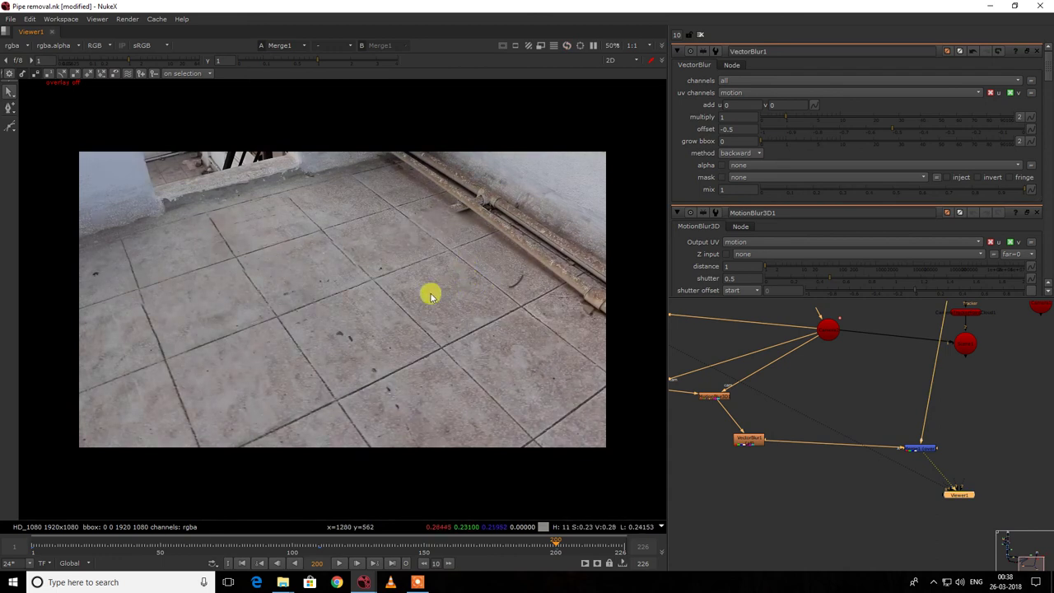
pyautogui.press('Right')
pyautogui.press('Right')
pyautogui.press('Right')
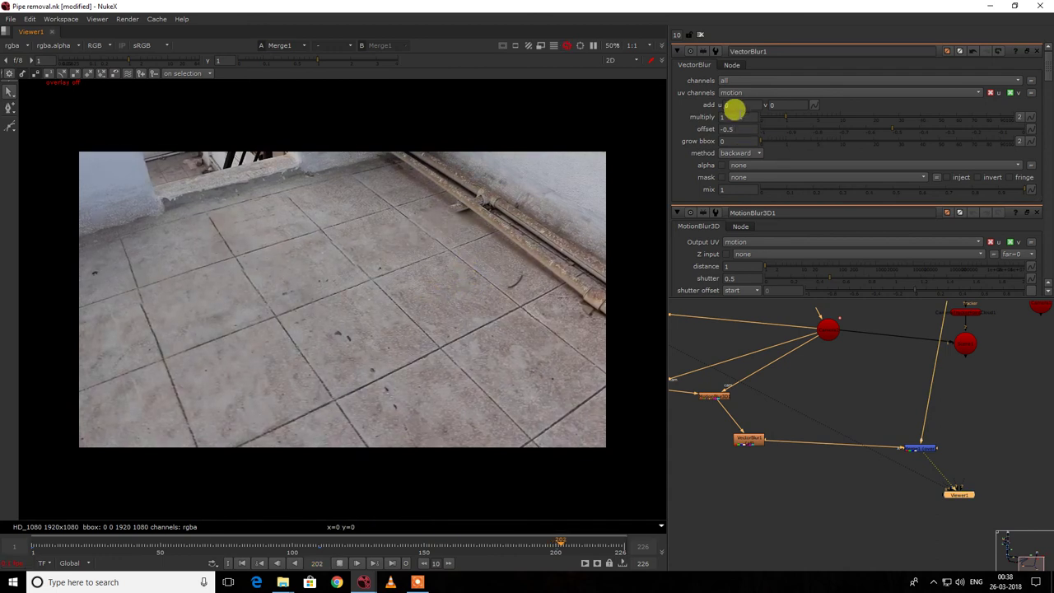
pyautogui.press('Right')
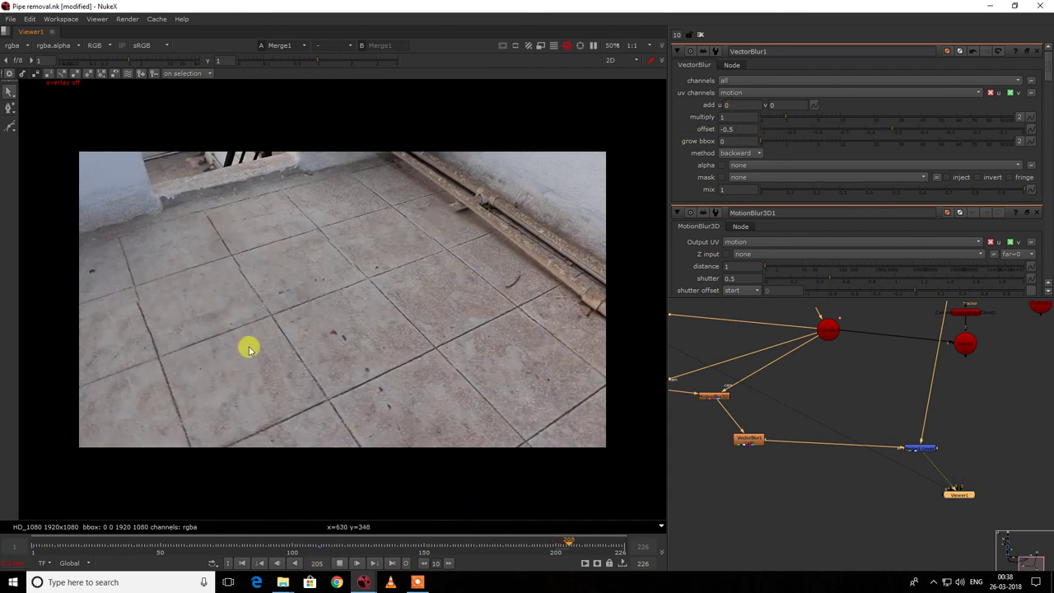
pyautogui.press('Right')
pyautogui.press('Right')
pyautogui.press('Right')
pyautogui.press('Right')
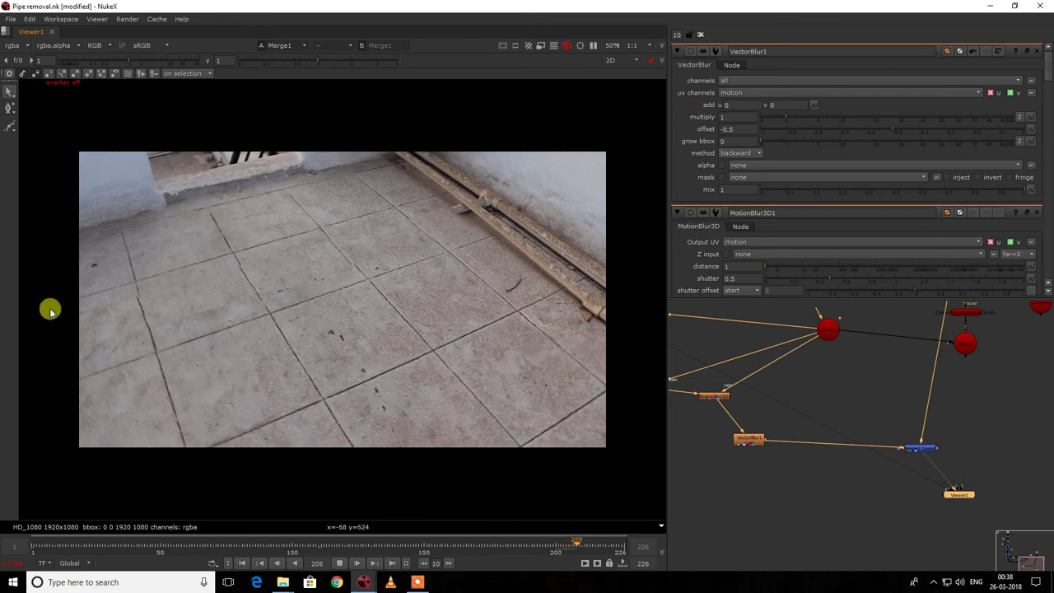
pyautogui.press('Right')
pyautogui.press('Right')
pyautogui.press('Right')
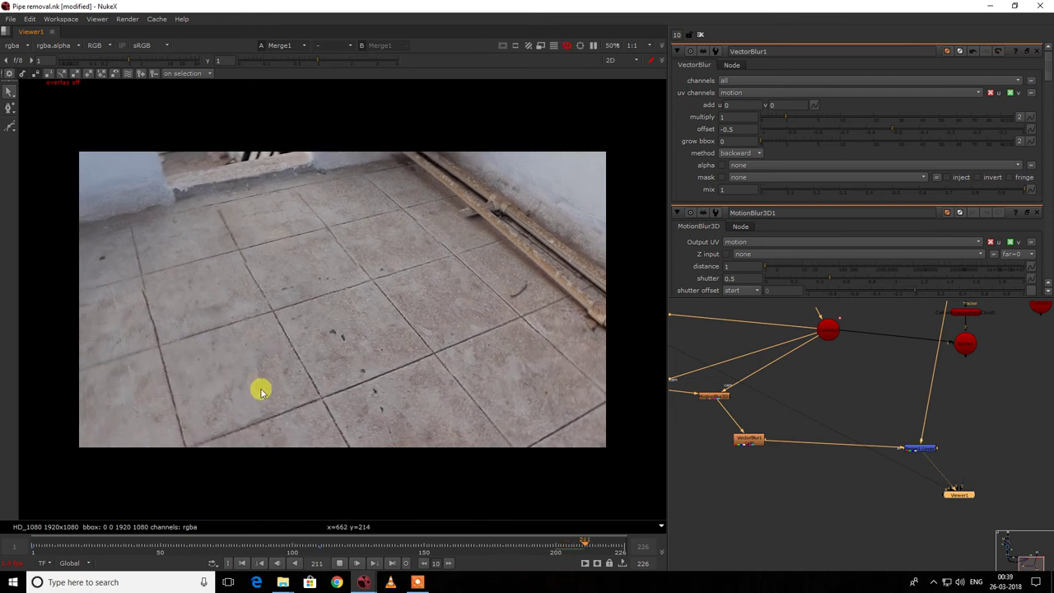
pyautogui.press('Right')
pyautogui.press('Right')
pyautogui.press('Right')
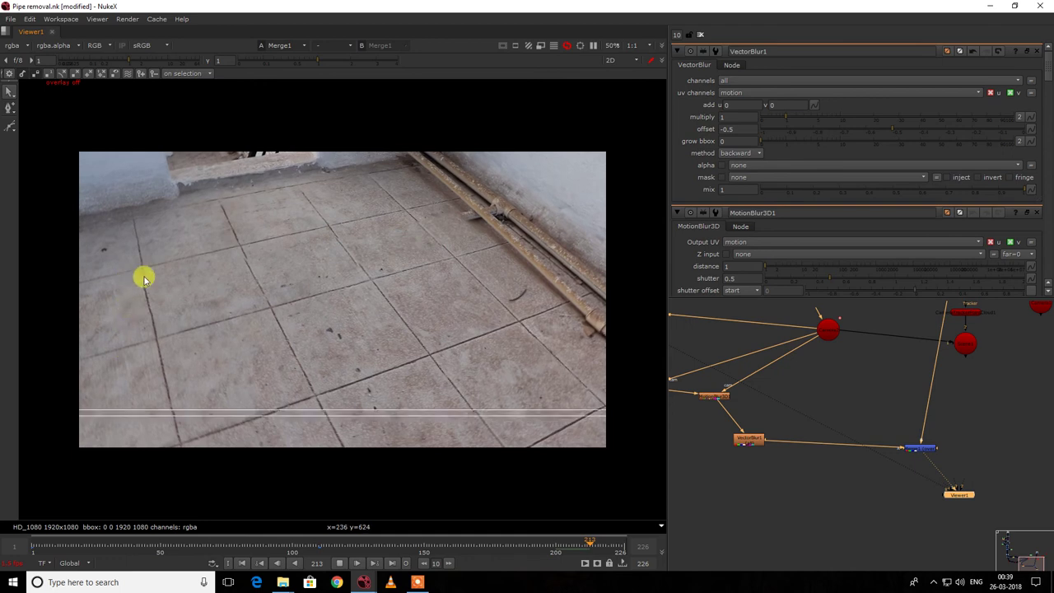
pyautogui.press('Right')
pyautogui.press('Right')
pyautogui.press('Right')
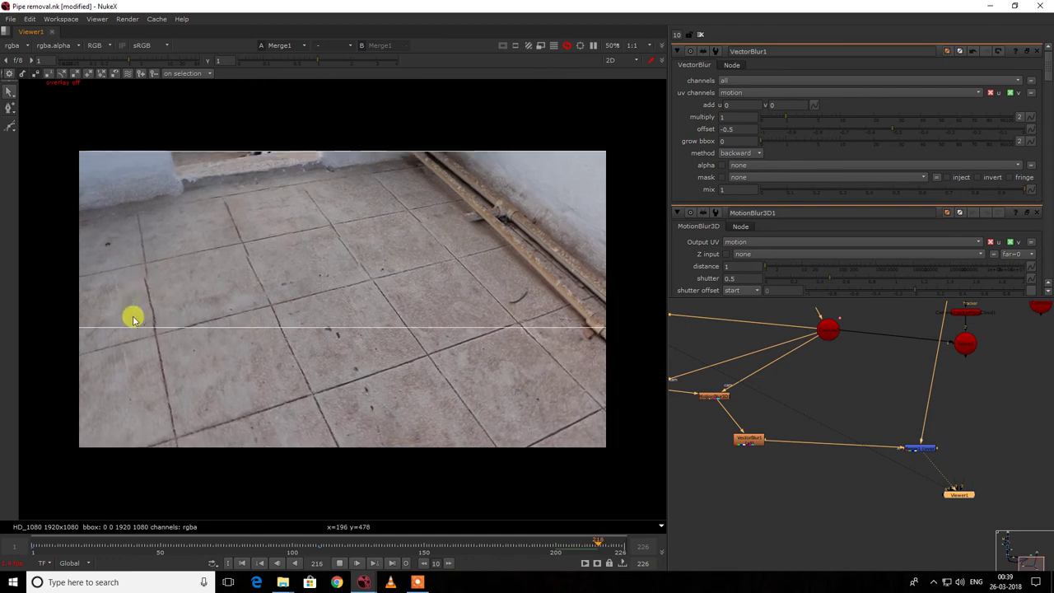
pyautogui.press('Right')
pyautogui.press('Right')
pyautogui.press('Right')
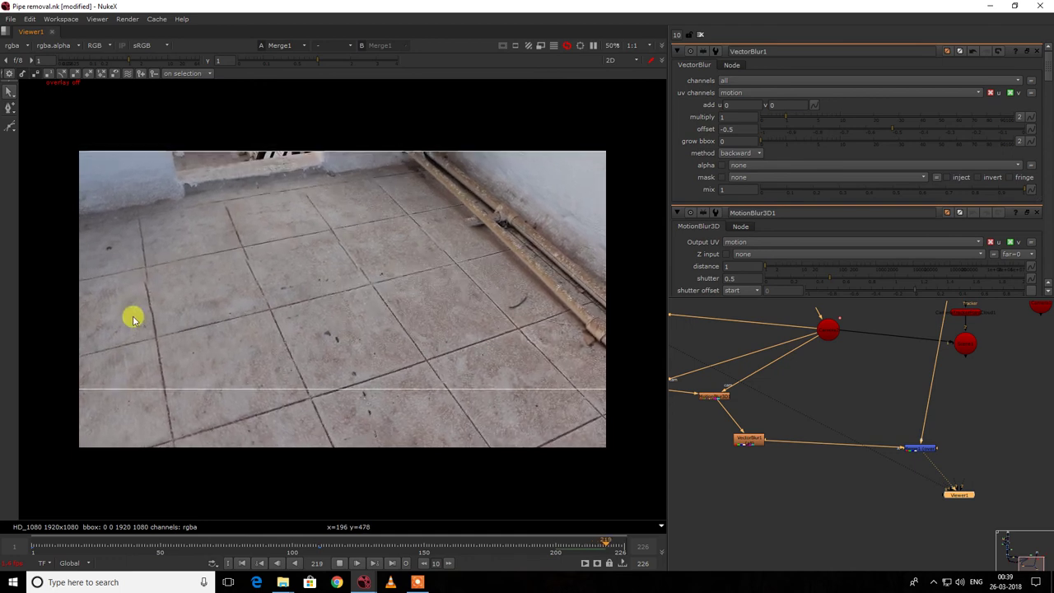
pyautogui.press('Right')
pyautogui.press('Right')
pyautogui.press('Right')
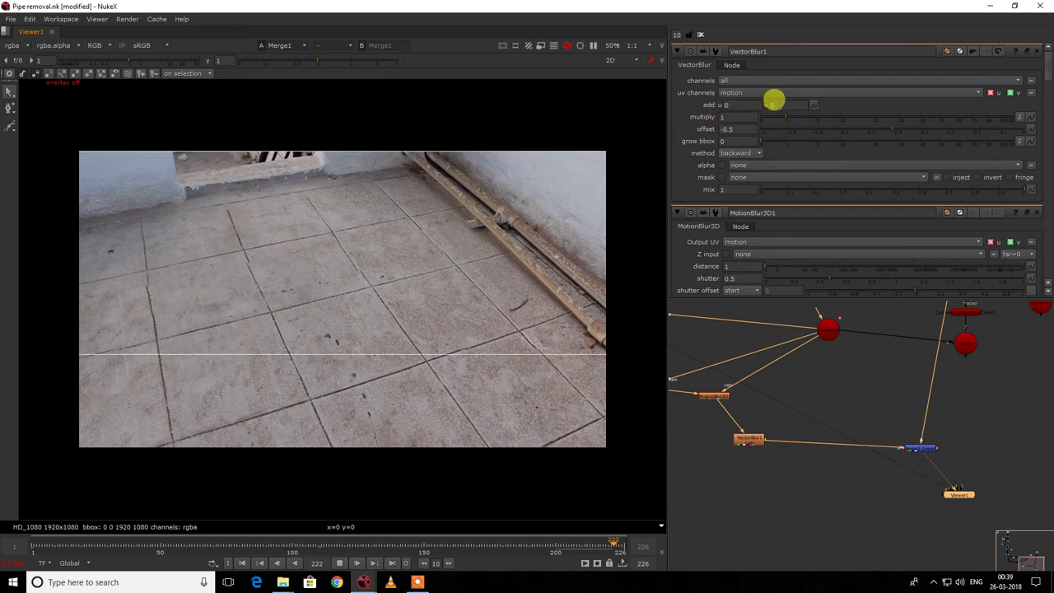
pyautogui.press('Left')
pyautogui.press('Left')
pyautogui.click(560, 550)
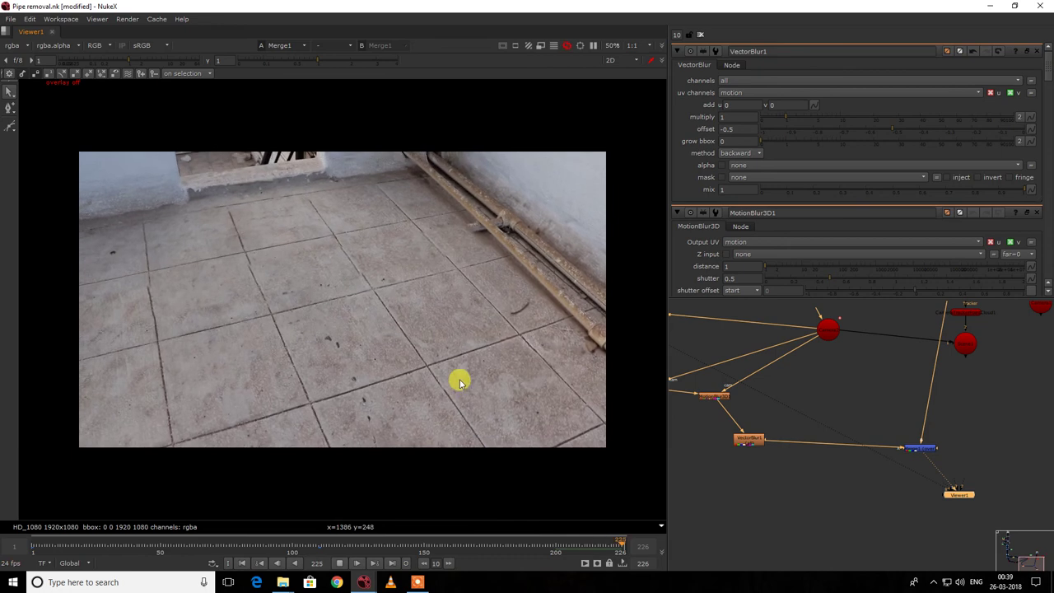
pyautogui.press('l')
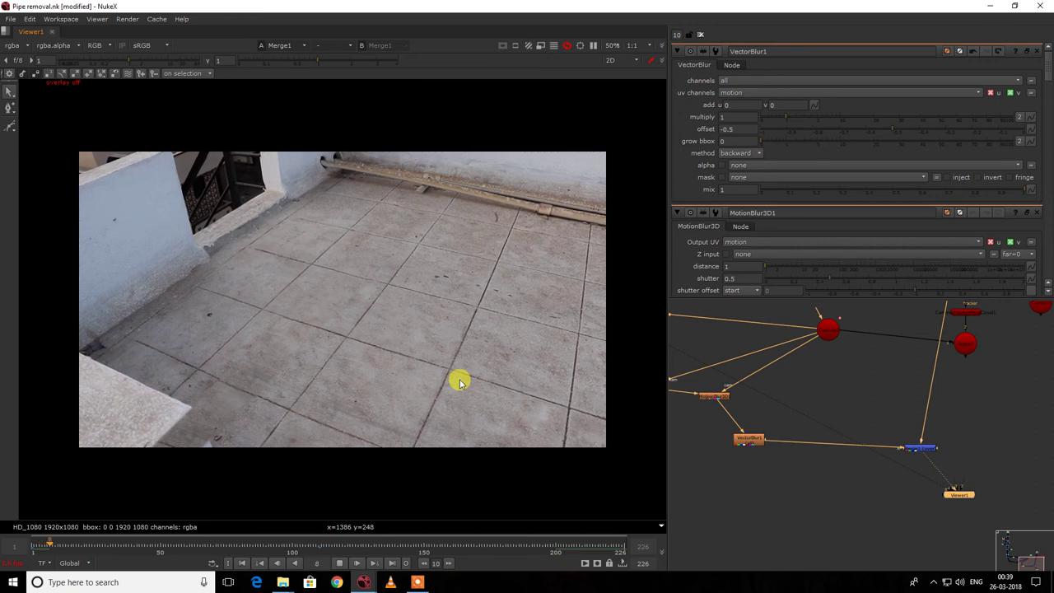
pyautogui.press('k')
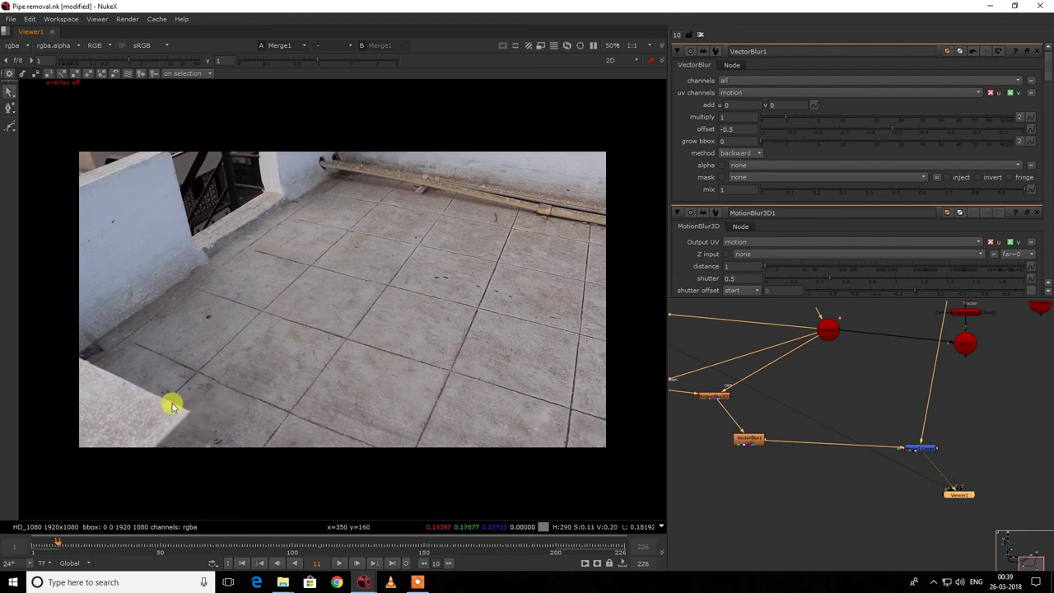
# View the original footage from Read2 and create a new Roto node for masking the foreground ledge.
pyautogui.scroll(-5, 835, 399)
pyautogui.moveTo(835, 396); pyautogui.dragTo(831, 480, button='middle')
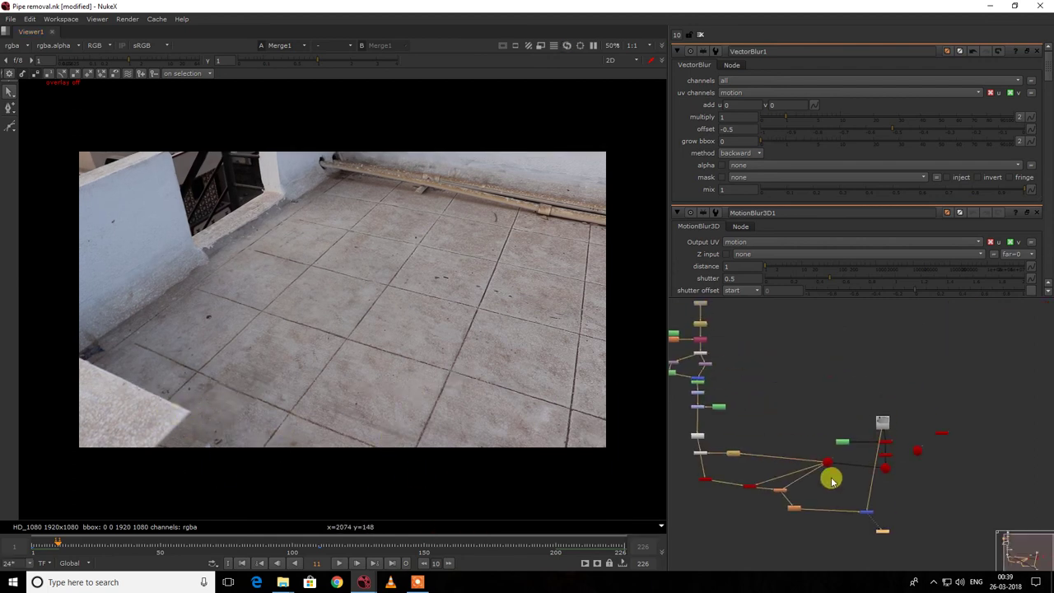
pyautogui.scroll(5, 867, 434)
pyautogui.click(896, 420)
pyautogui.press('1')
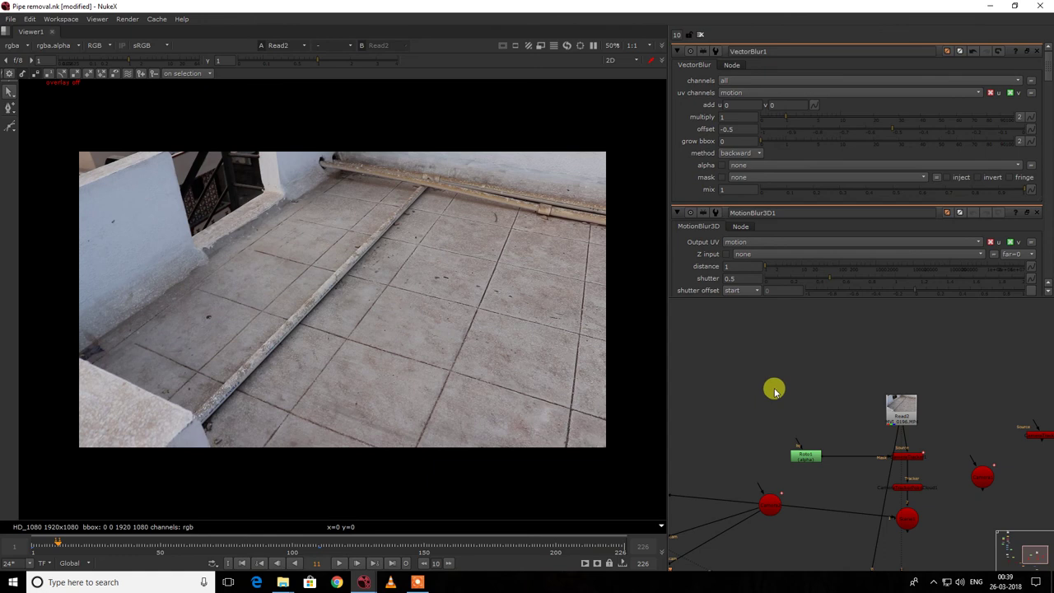
pyautogui.press('o')
pyautogui.scroll(3, 256, 319)
pyautogui.rightClick(268, 324)
pyautogui.click(268, 324)
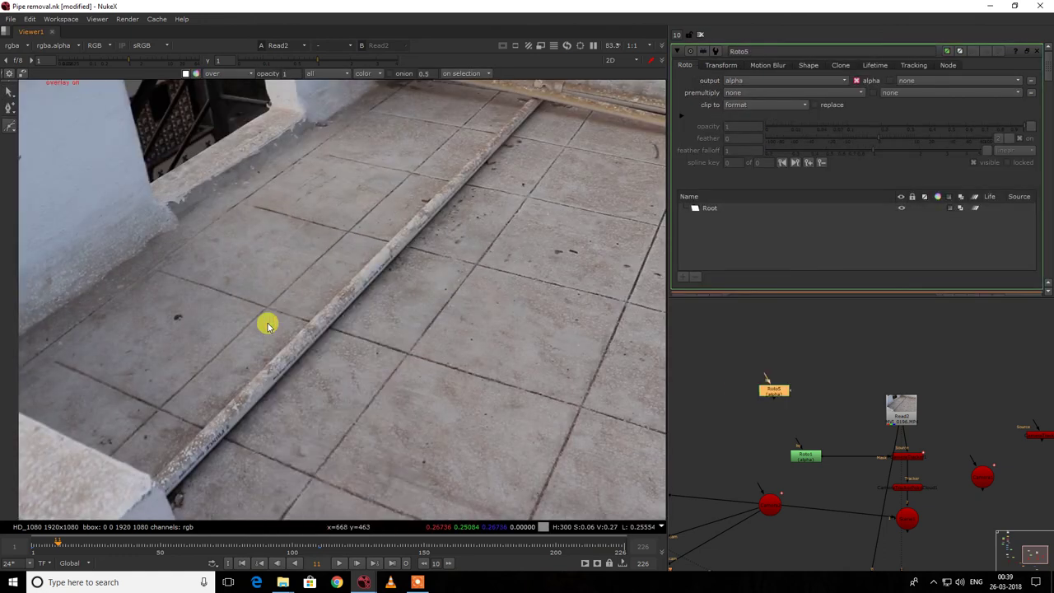
# Draw a closed Bezier around the white ledge at frame 11, following its corner by the pipe and extending beyond the image edges.
pyautogui.scroll(-2, 301, 249)
pyautogui.scroll(4, 158, 290)
pyautogui.click(99, 251)
pyautogui.click(373, 390)
pyautogui.click(392, 406)
pyautogui.click(405, 420)
pyautogui.moveTo(440, 499); pyautogui.dragTo(419, 419, button='middle')
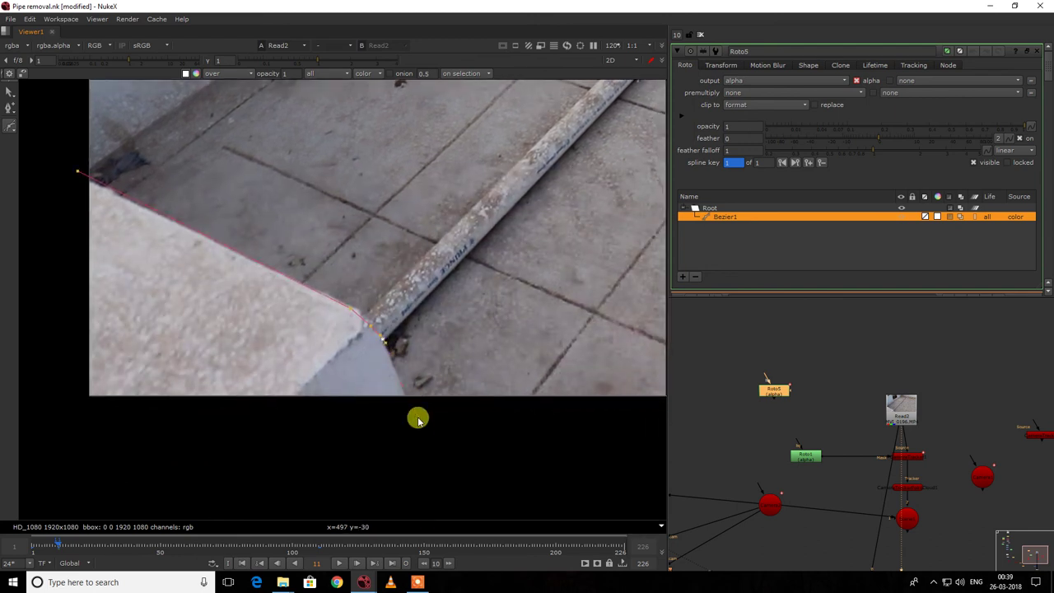
pyautogui.scroll(-2, 397, 428)
pyautogui.click(397, 429)
pyautogui.moveTo(264, 458); pyautogui.dragTo(219, 458)
pyautogui.moveTo(179, 404); pyautogui.dragTo(190, 373)
pyautogui.click(231, 303)
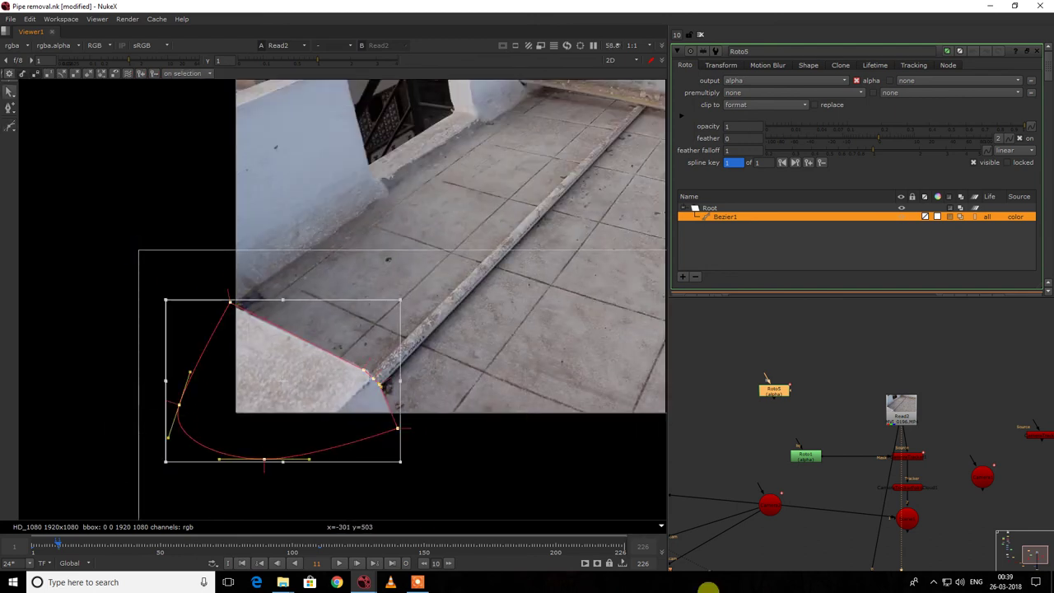
# Keyframe the Bezier shape to follow the ledge on the frames around frame 11, back to frame 3.
pyautogui.scroll(4, 490, 446)
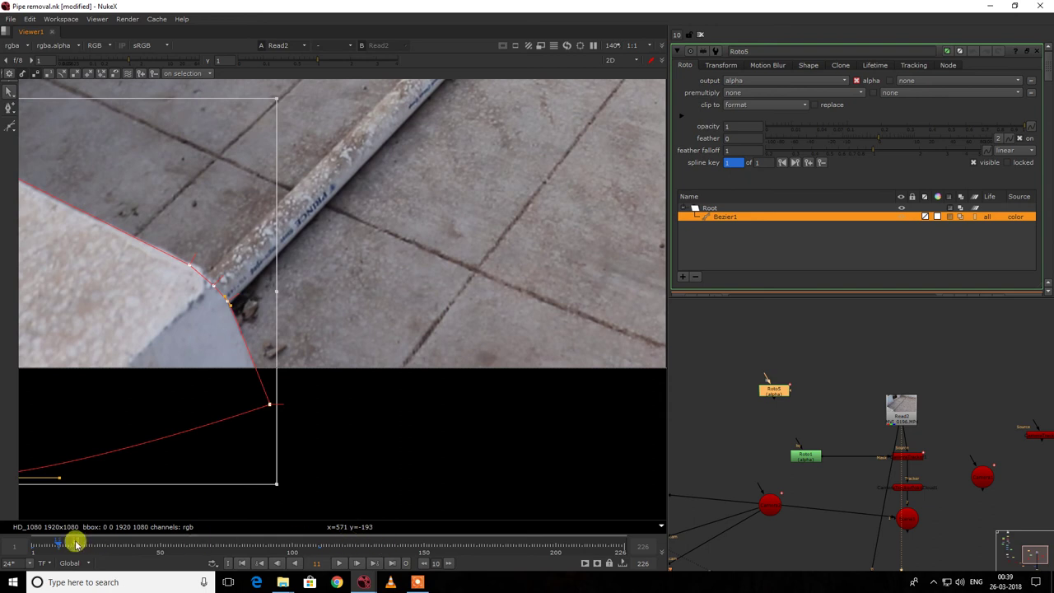
pyautogui.click(75, 543)
pyautogui.moveTo(136, 400); pyautogui.dragTo(279, 372, button='middle')
pyautogui.moveTo(279, 372); pyautogui.dragTo(257, 366)
pyautogui.click(61, 551)
pyautogui.click(42, 549)
pyautogui.click(37, 546)
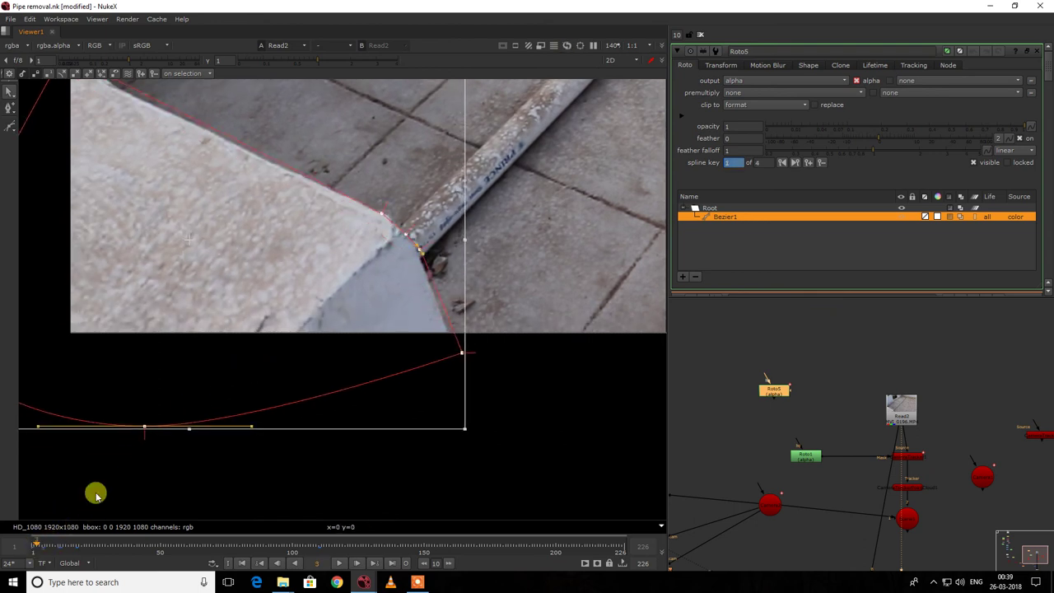
# Reposition the Bezier over the ledge at frame 8 and on further frames up to frame 25.
pyautogui.click(48, 546)
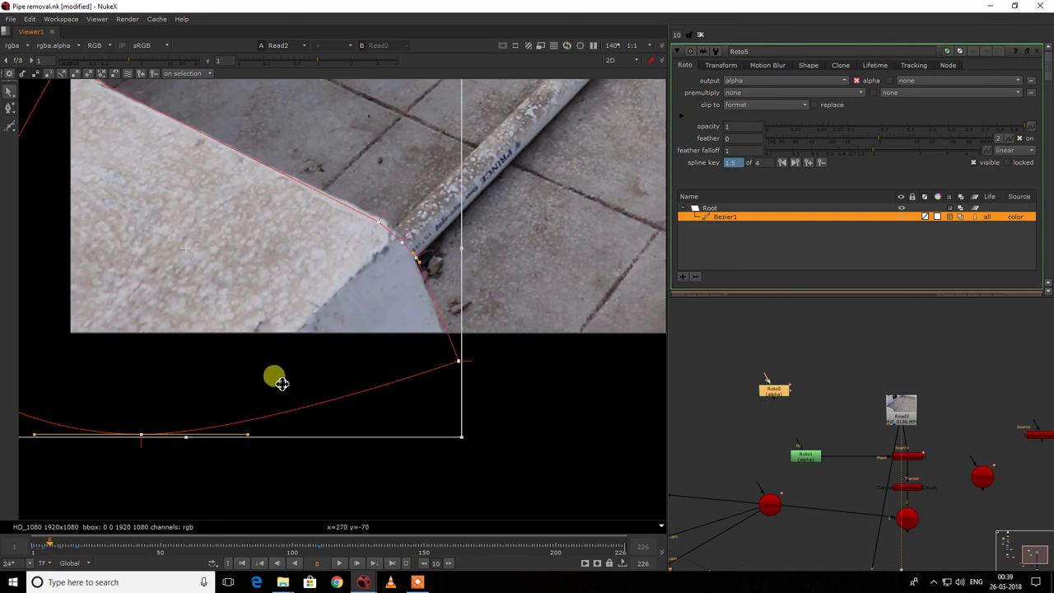
pyautogui.moveTo(275, 376); pyautogui.dragTo(275, 370)
pyautogui.click(68, 546)
pyautogui.moveTo(277, 318); pyautogui.dragTo(283, 324)
pyautogui.click(97, 546)
pyautogui.moveTo(236, 383); pyautogui.dragTo(226, 354)
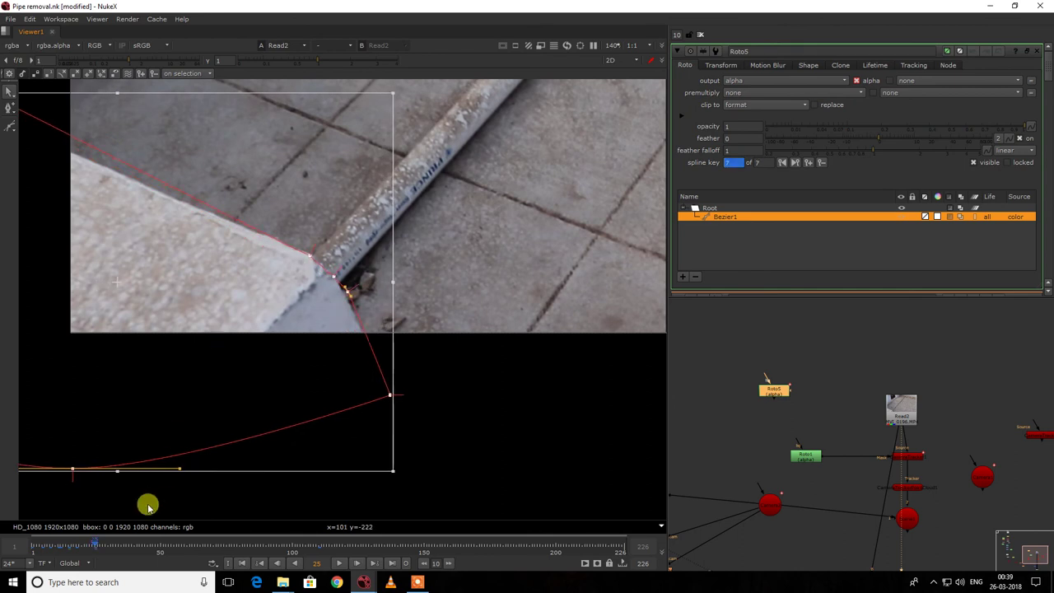
# Keyframe the Bezier to follow the ledge through frame 44 and out of view at frame 56, and scrub back to frame 28.
pyautogui.click(113, 546)
pyautogui.moveTo(205, 394); pyautogui.dragTo(181, 406)
pyautogui.moveTo(178, 398); pyautogui.dragTo(138, 377)
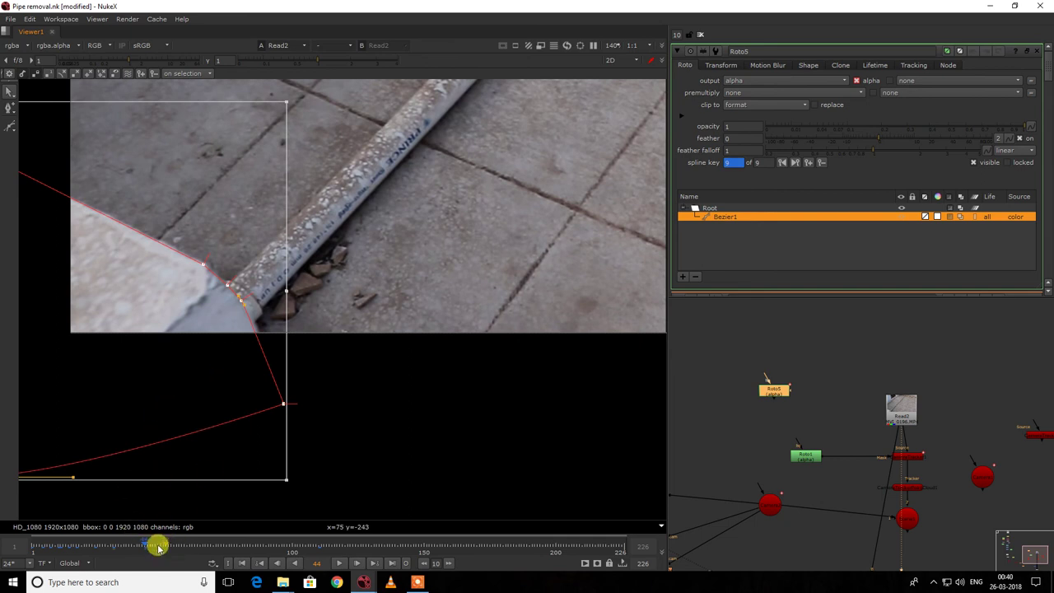
pyautogui.click(175, 548)
pyautogui.scroll(-4, 188, 395)
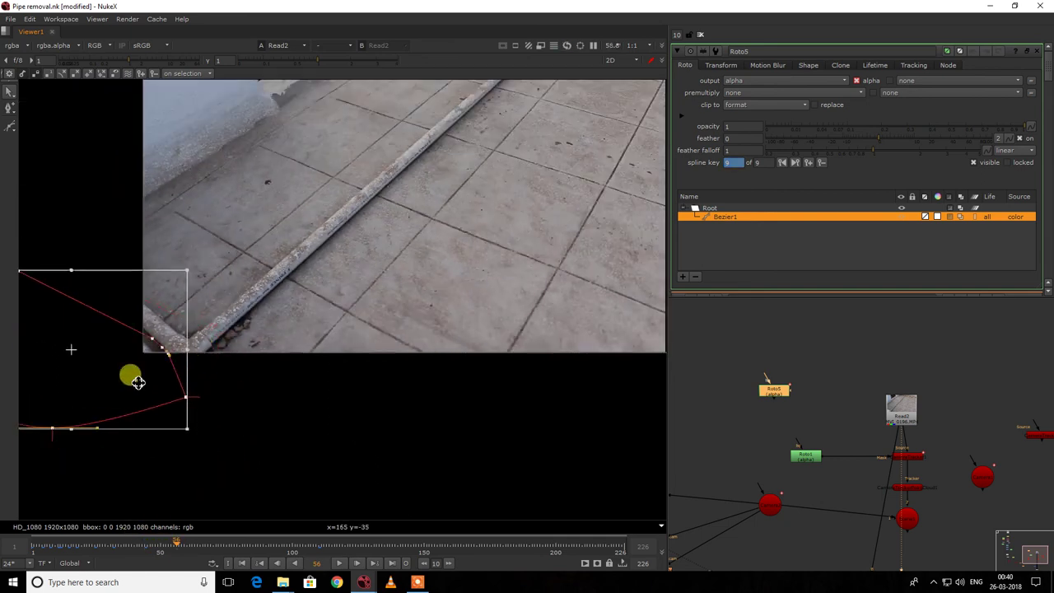
pyautogui.moveTo(146, 547); pyautogui.dragTo(102, 547)
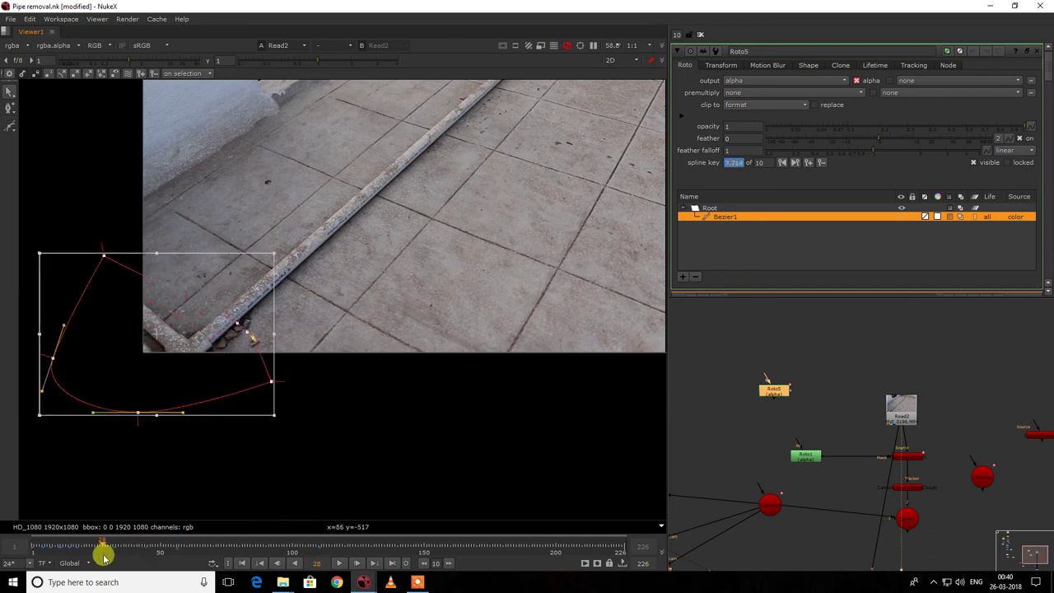
# View Merge1's composite with the overlay hidden and move Roto5 down between VectorBlur1 and Merge1.
pyautogui.scroll(-4, 980, 371)
pyautogui.moveTo(967, 400); pyautogui.dragTo(919, 375, button='middle')
pyautogui.scroll(1, 861, 458)
pyautogui.click(885, 502)
pyautogui.press('1')
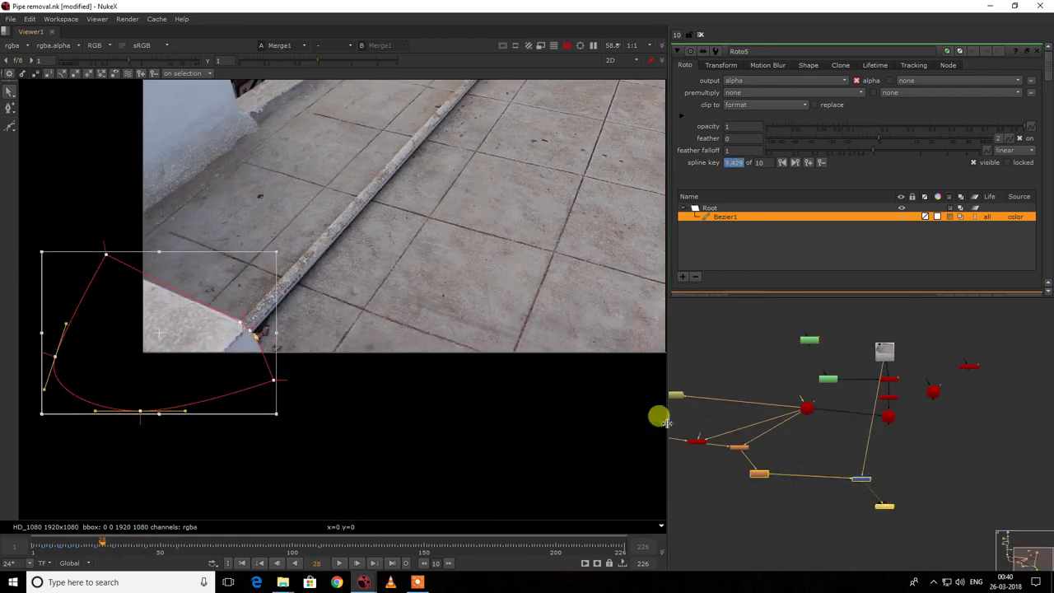
pyautogui.press('o')
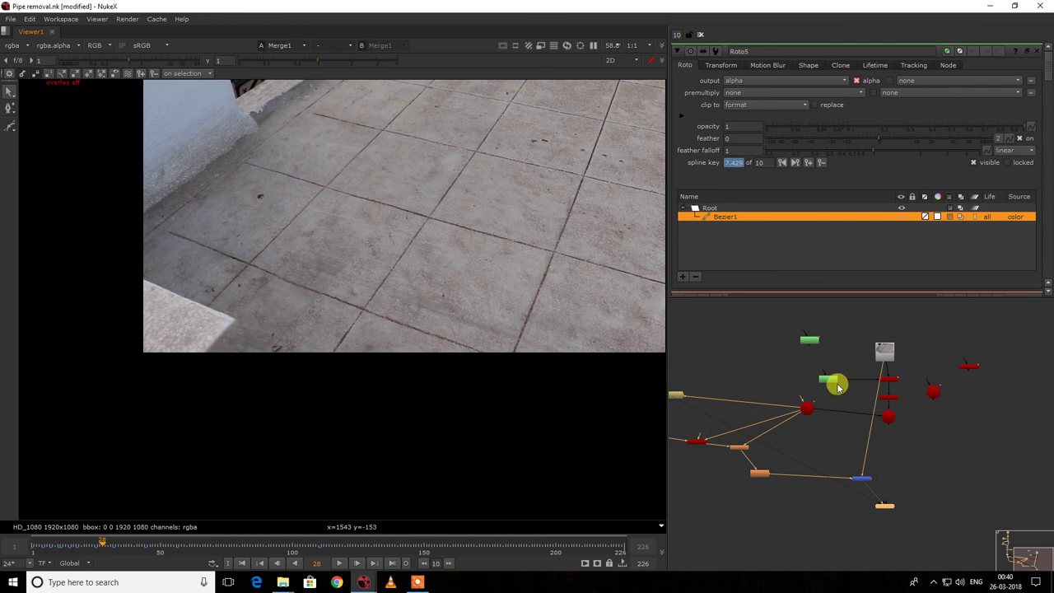
pyautogui.scroll(3, 814, 339)
pyautogui.moveTo(807, 337); pyautogui.dragTo(812, 550)
pyautogui.moveTo(804, 550); pyautogui.dragTo(816, 407, button='middle')
pyautogui.click(816, 446)
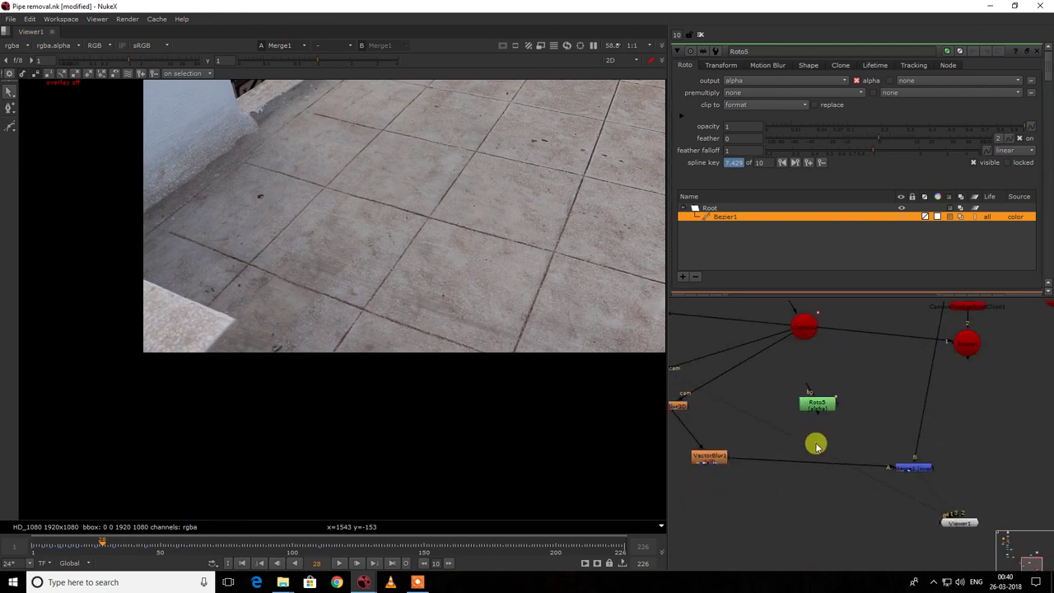
# Insert a Merge node between VectorBlur1 and Merge1 with Roto5 as its A input, and set its operation to stencil.
pyautogui.press('m')
pyautogui.moveTo(815, 443); pyautogui.dragTo(805, 461)
pyautogui.moveTo(817, 406); pyautogui.dragTo(817, 406)
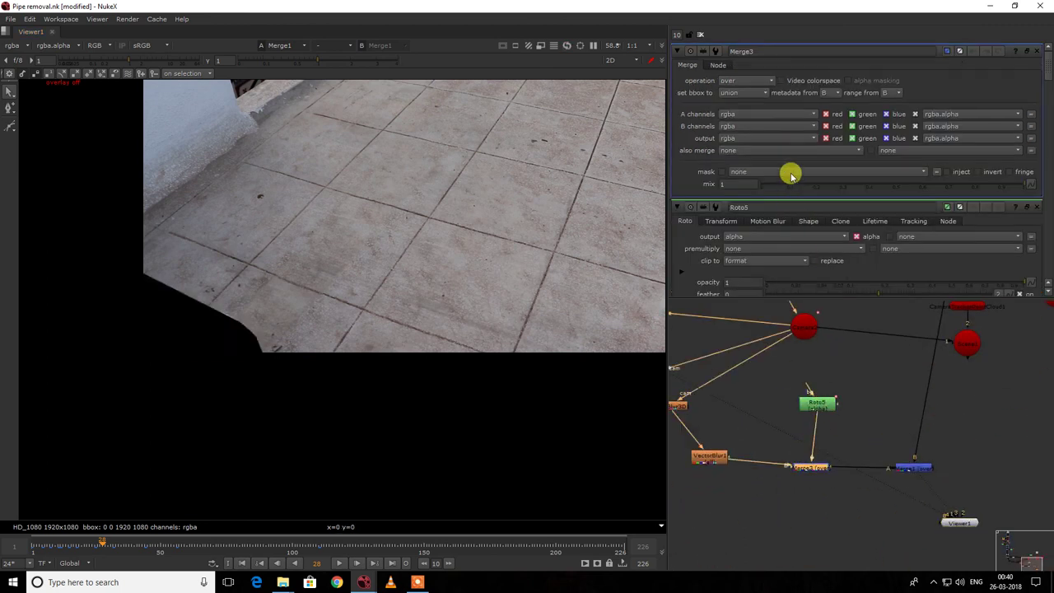
pyautogui.click(743, 82)
pyautogui.click(736, 283)
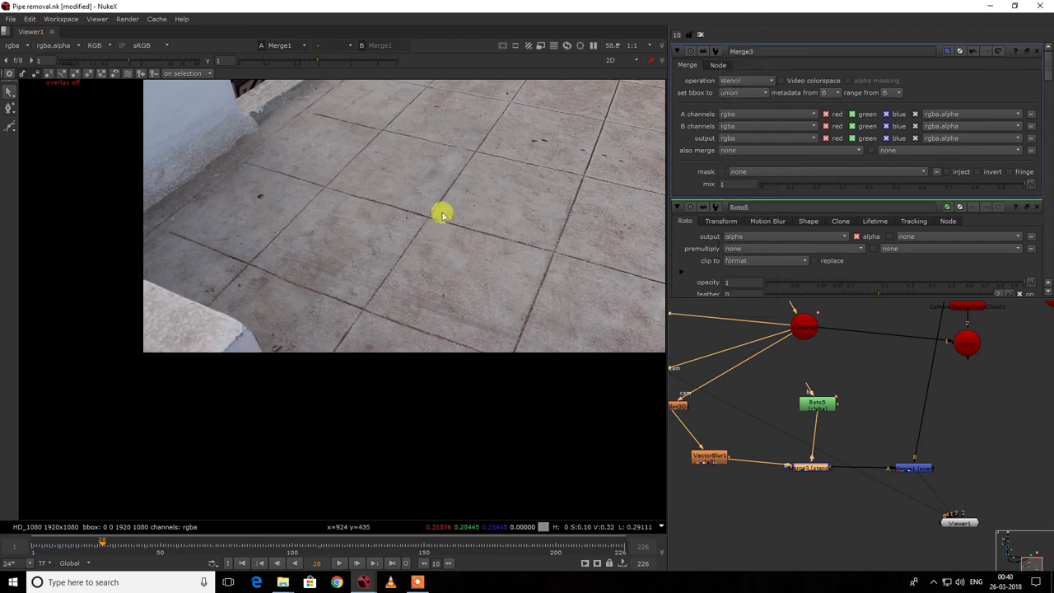
# Compare the composite with the stencil Merge3 disabled and enabled, and inspect the ledge corner up close.
pyautogui.press('d')
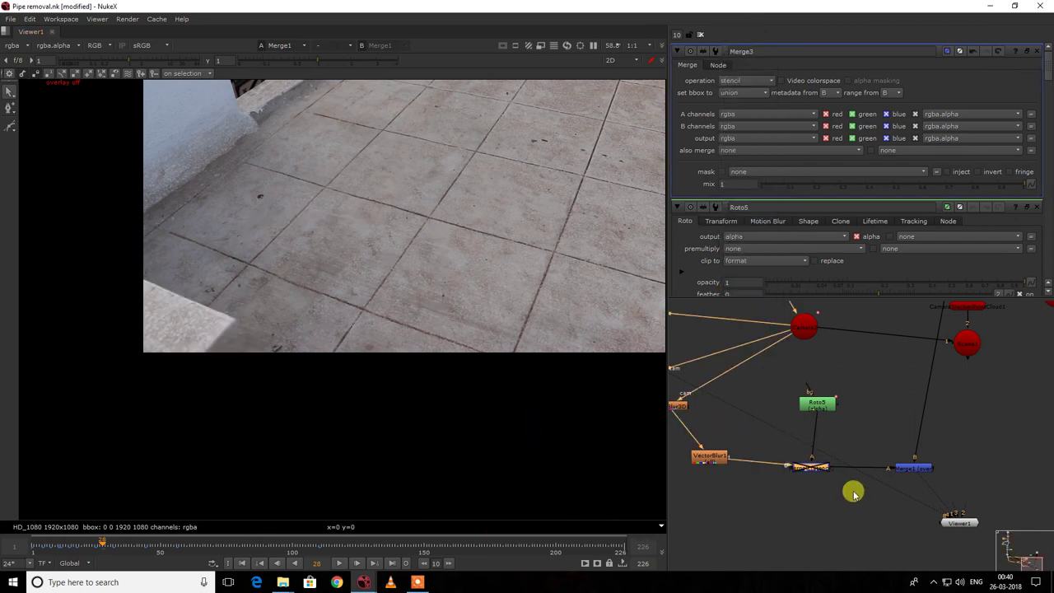
pyautogui.press('d')
pyautogui.moveTo(320, 305); pyautogui.dragTo(224, 369)
pyautogui.press('r')
pyautogui.scroll(8, 316, 277)
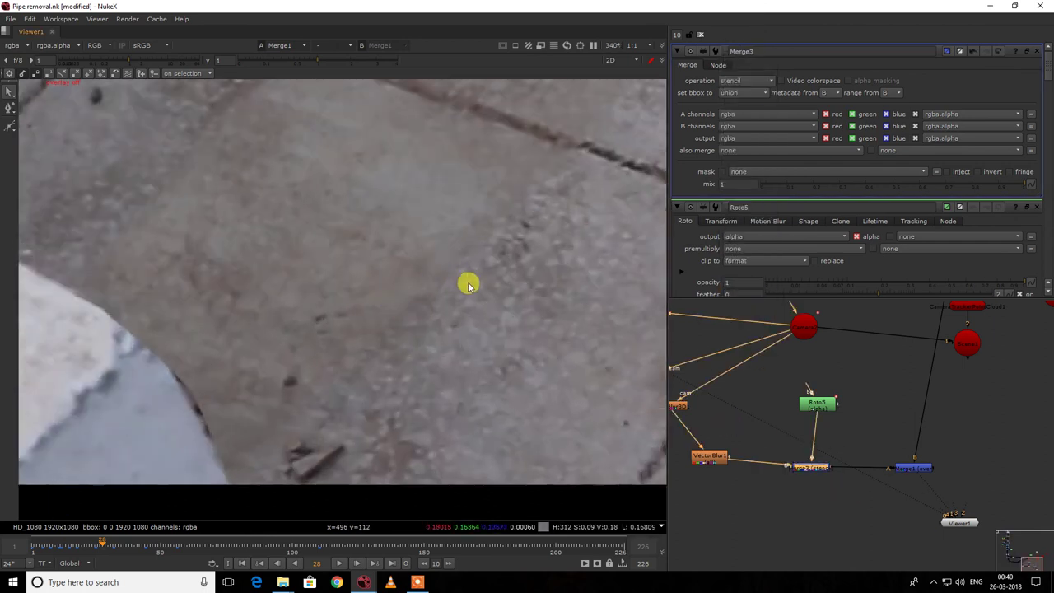
# Examine the floor patch in the green and red channels at frame 28, and go back to frame 1.
pyautogui.press('g')
pyautogui.press('g')
pyautogui.press('r')
pyautogui.press('r')
pyautogui.moveTo(452, 294); pyautogui.dragTo(392, 336)
pyautogui.scroll(-3, 392, 337)
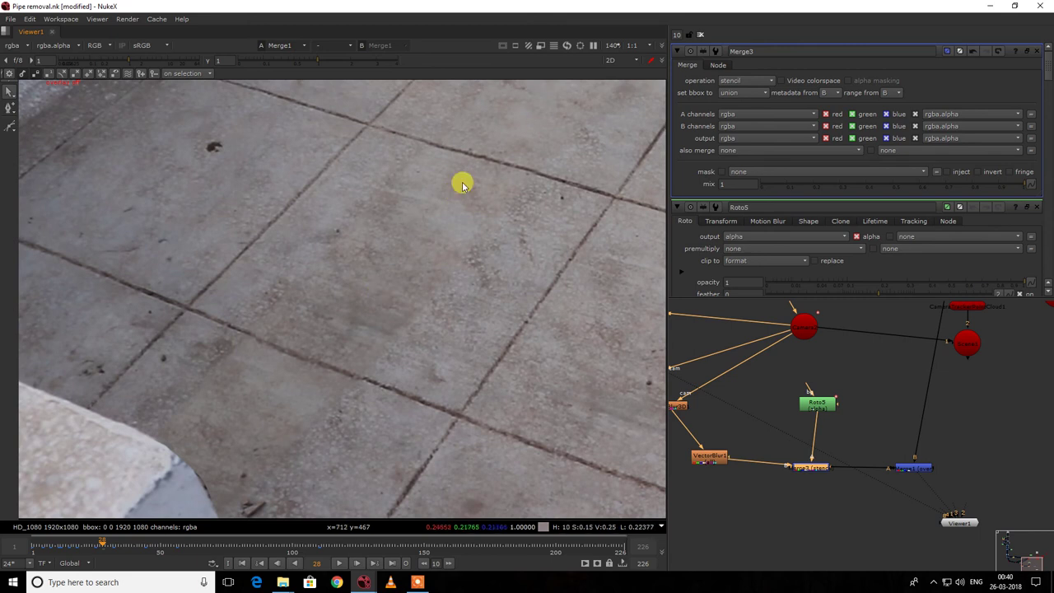
pyautogui.scroll(-1, 736, 395)
pyautogui.press('Home')
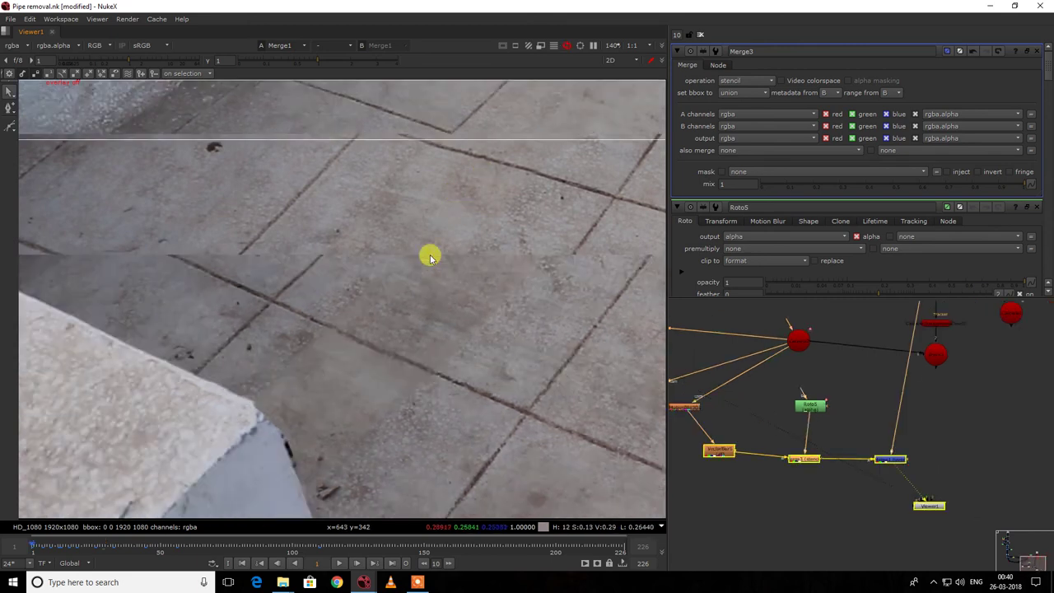
# Insert a Grade node between Grade2 and GridWarp3_1, and connect a new Roto node to its mask input.
pyautogui.moveTo(756, 396); pyautogui.dragTo(867, 371, button='middle')
pyautogui.press('g')
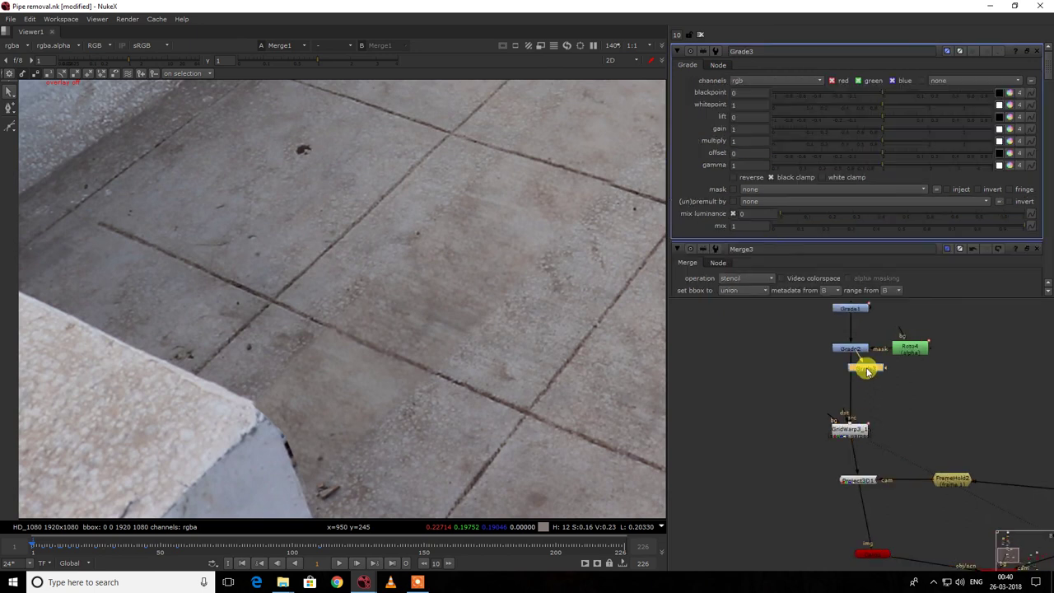
pyautogui.click(933, 390)
pyautogui.press('o')
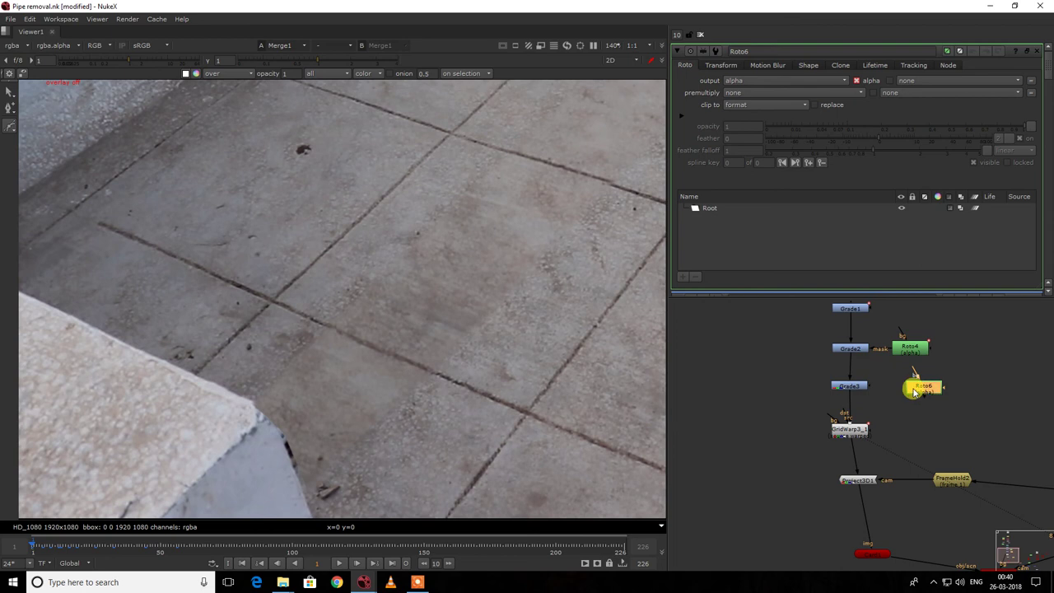
pyautogui.moveTo(867, 385)
pyautogui.mouseDown()
pyautogui.moveTo(888, 385)
pyautogui.moveTo(871, 387)
pyautogui.mouseUp()
pyautogui.click(895, 386)
# Turn the overlay on and draw a closed five-point Bezier in Roto6 around the ledge corner and the adjoining floor.
pyautogui.scroll(-3, 369, 330)
pyautogui.moveTo(360, 337); pyautogui.dragTo(358, 294, button='middle')
pyautogui.rightClick(358, 294)
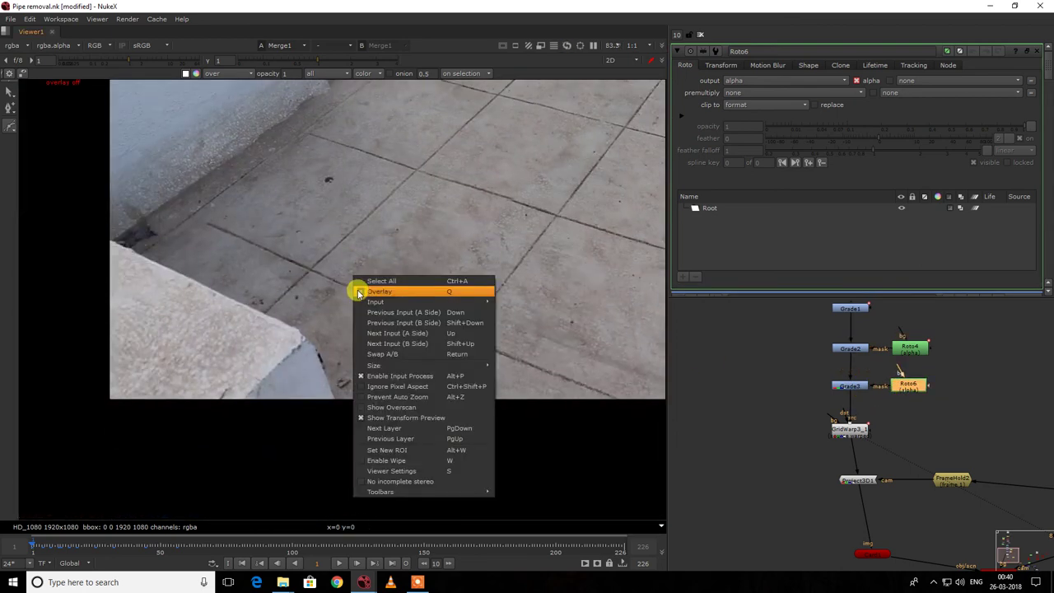
pyautogui.click(358, 294)
pyautogui.click(253, 313)
pyautogui.click(338, 340)
pyautogui.click(349, 410)
pyautogui.click(216, 421)
pyautogui.click(211, 358)
pyautogui.click(252, 314)
# Pull the Roto6 Bezier's feather far outward on all sides and adjust the shape around the ledge corner.
pyautogui.moveTo(139, 273); pyautogui.dragTo(445, 558)
pyautogui.press('z')
pyautogui.moveTo(313, 398); pyautogui.dragTo(305, 413)
pyautogui.keyDown('ctrl'); pyautogui.moveTo(345, 338); pyautogui.dragTo(466, 278); pyautogui.keyUp('ctrl')
pyautogui.hotkey('ctrl', 'z')
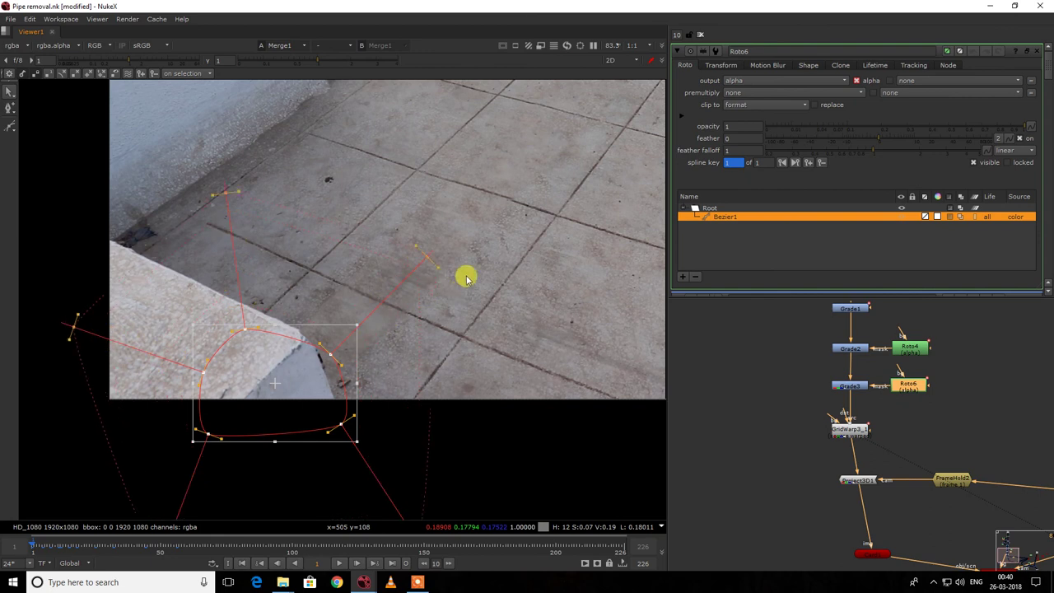
pyautogui.moveTo(332, 376); pyautogui.dragTo(326, 383)
pyautogui.click(512, 302)
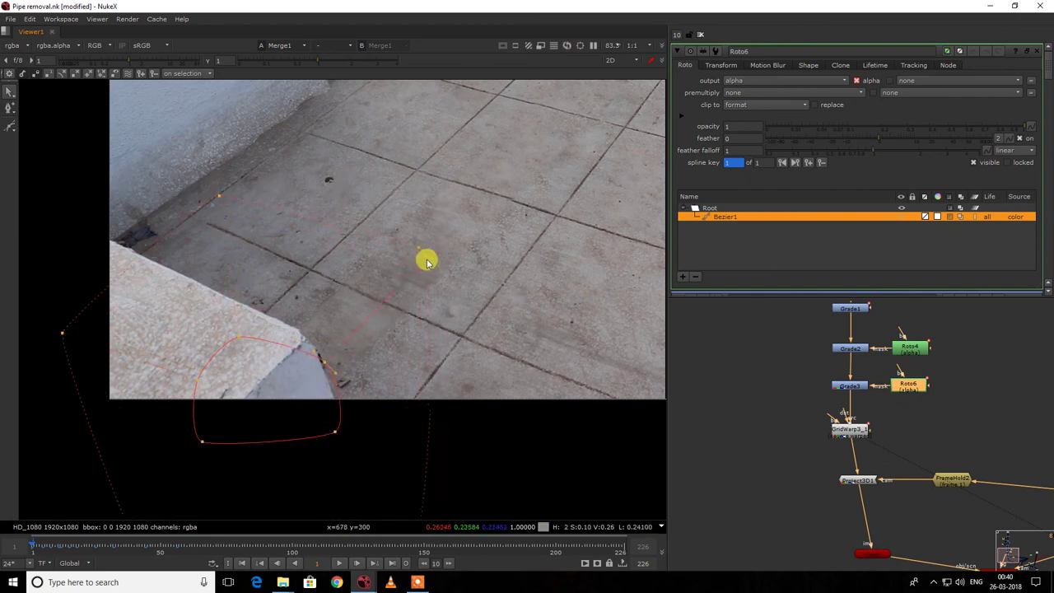
# View the red channel, split Grade3's gain into separate channels and set the red gain to 0.98.
pyautogui.scroll(4, 363, 337)
pyautogui.press('r')
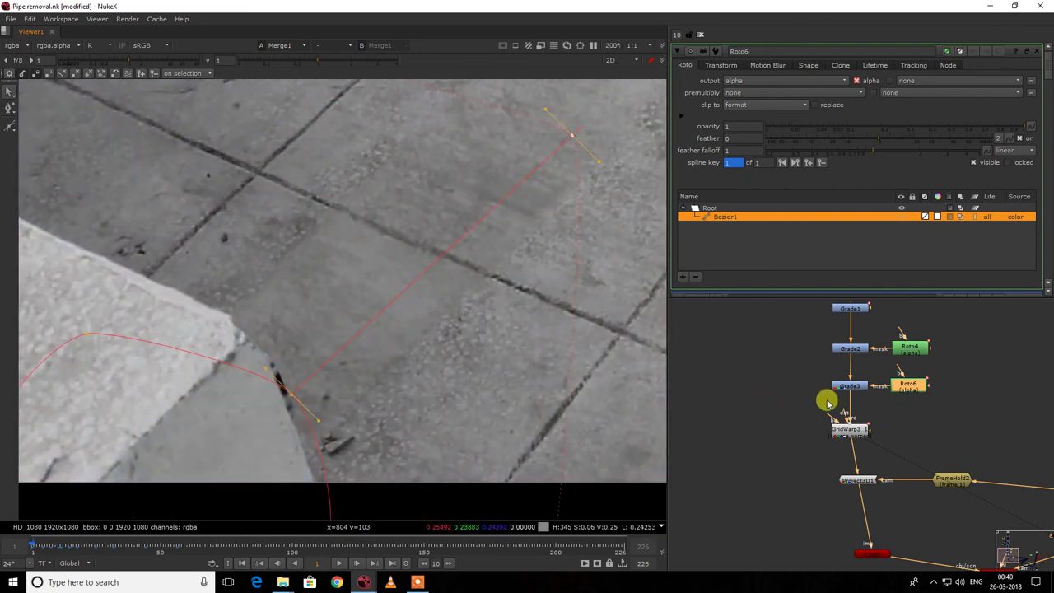
pyautogui.doubleClick(848, 386)
pyautogui.click(1008, 130)
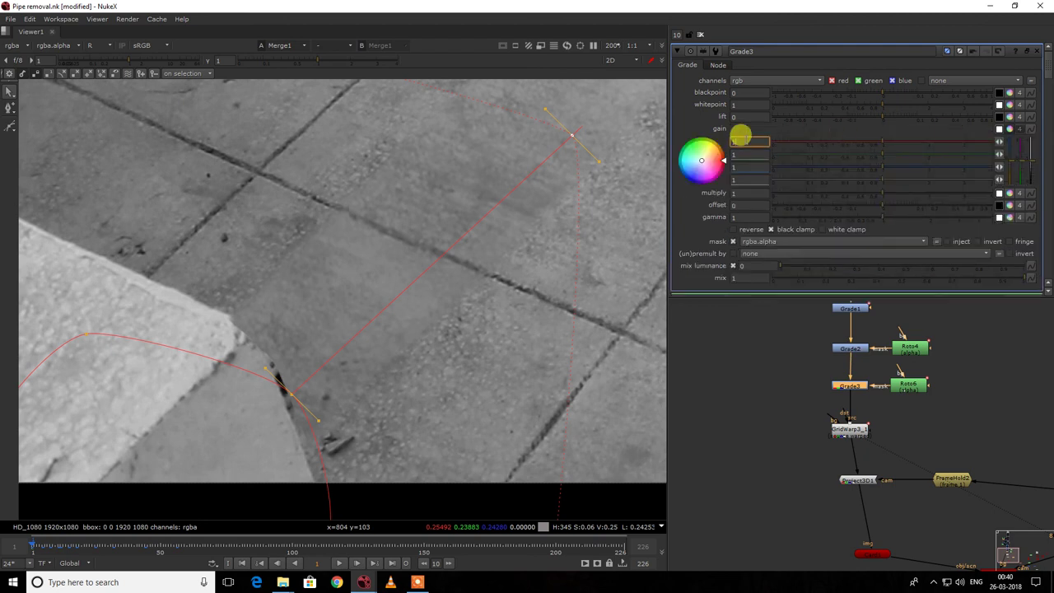
pyautogui.write('1.05')
pyautogui.press('Return')
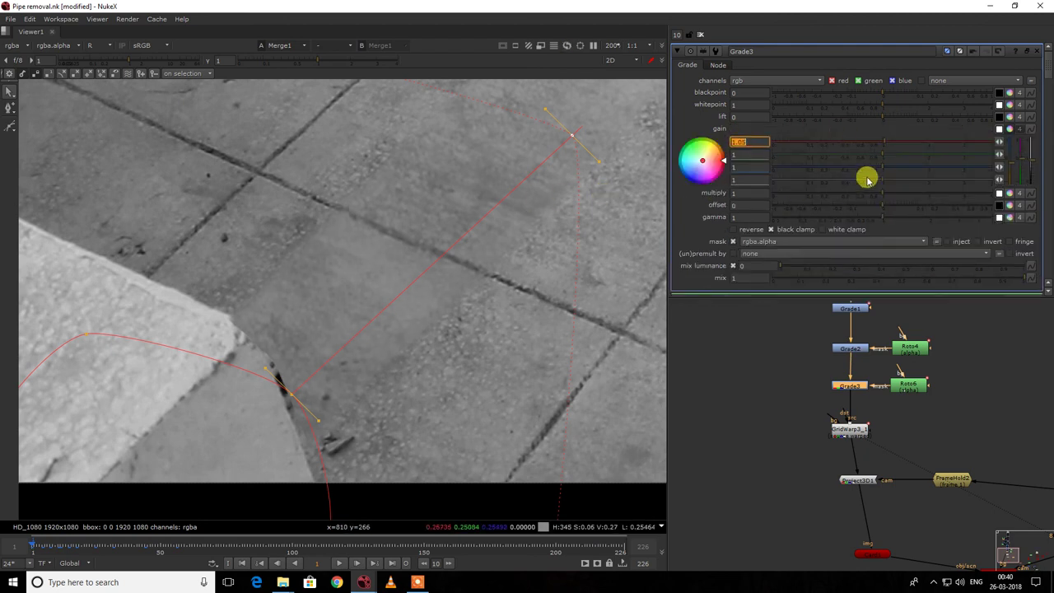
pyautogui.click(878, 144)
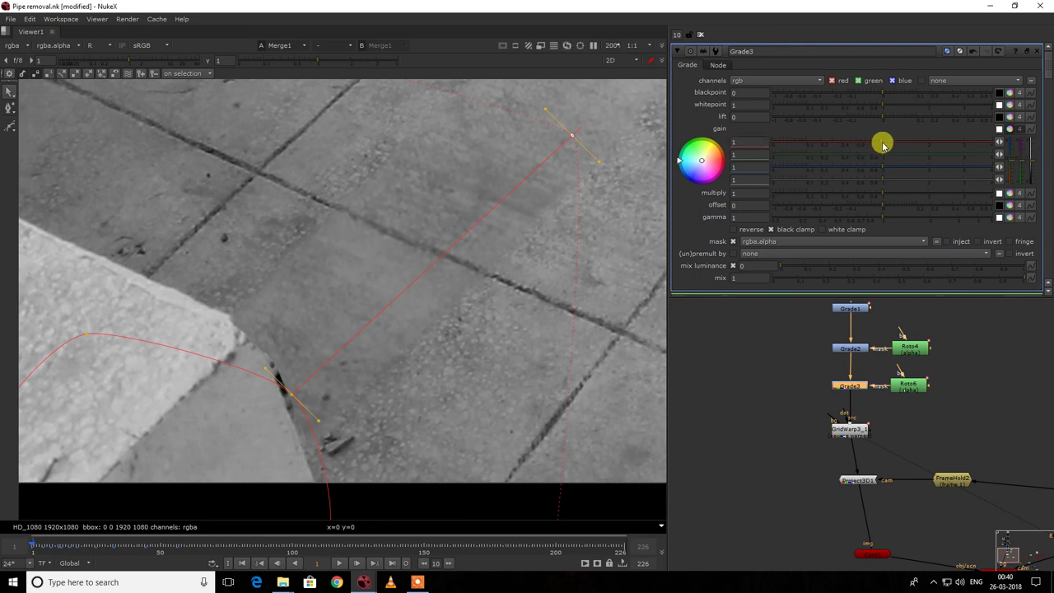
# Set Grade3's green gain to 1.06 and blue gain to 1.2 while viewing the matching channel for each.
pyautogui.press('g')
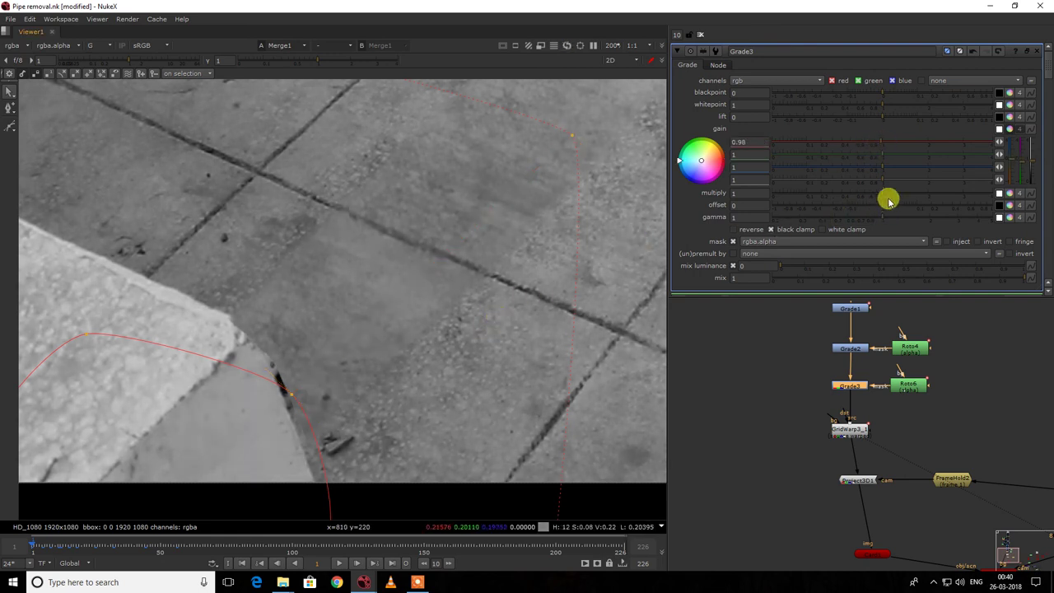
pyautogui.click(880, 155)
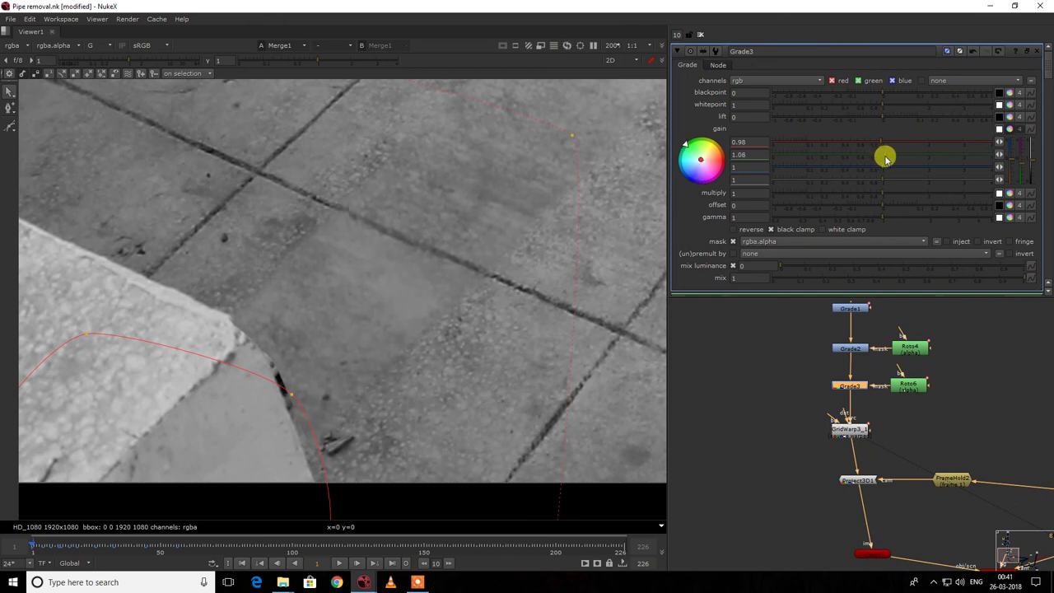
pyautogui.press('b')
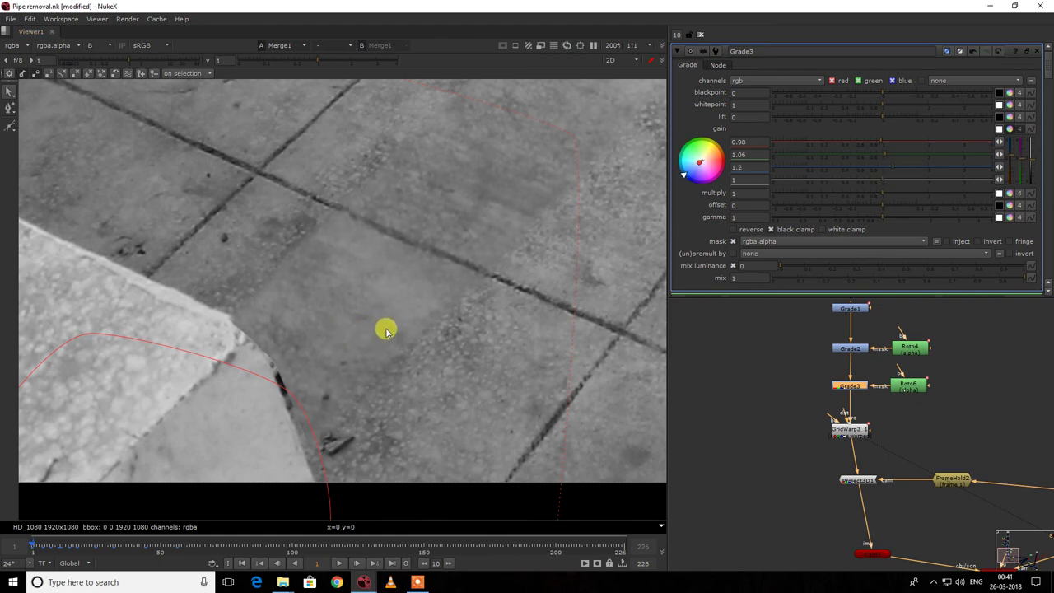
# Compare the full-colour composite with Grade3 disabled and enabled, and set its blue gain to 1.1.
pyautogui.press('b')
pyautogui.scroll(-1, 386, 330)
pyautogui.scroll(-6, 379, 345)
pyautogui.scroll(1, 376, 343)
pyautogui.press('o')
pyautogui.press('d')
pyautogui.press('d')
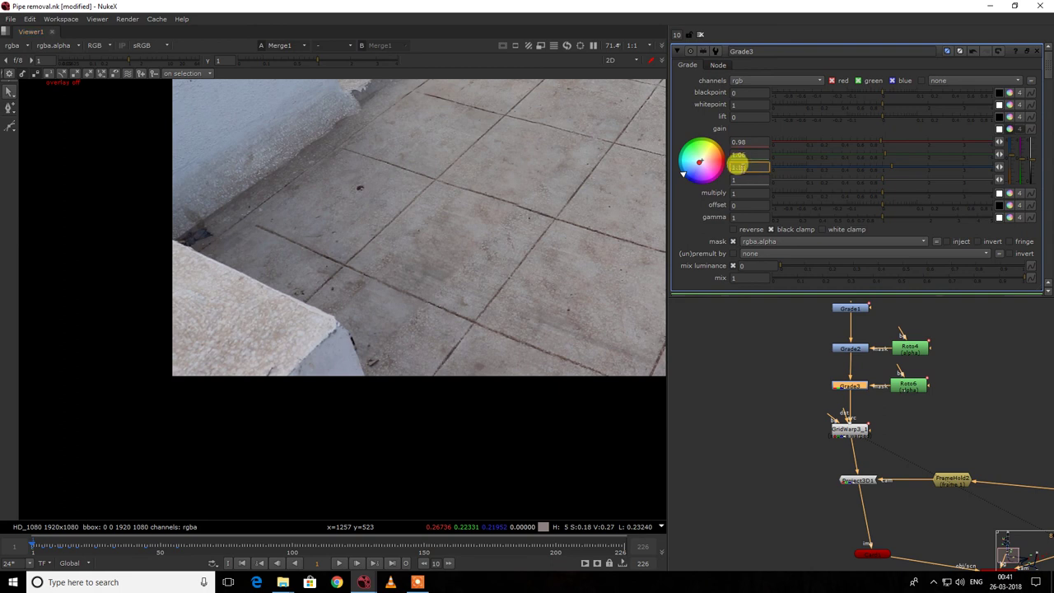
pyautogui.keyDown('ctrl'); pyautogui.keyDown('shift'); pyautogui.moveTo(434, 302); pyautogui.dragTo(330, 394); pyautogui.keyUp('shift'); pyautogui.keyUp('ctrl')
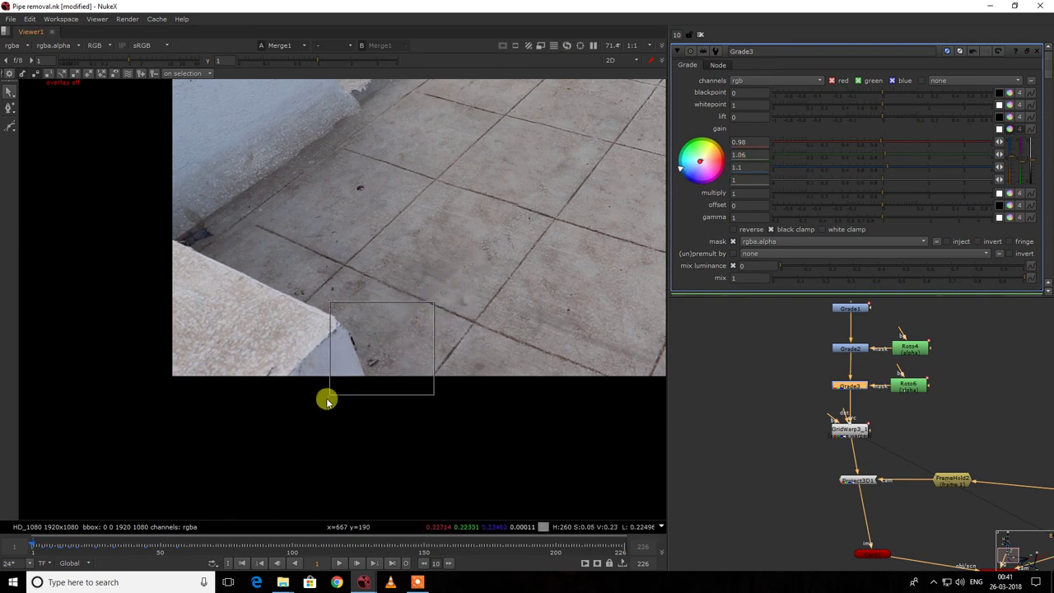
# Open Roto2 and view its Bezier over the floor with the overlay turned on.
pyautogui.scroll(-3, 909, 387)
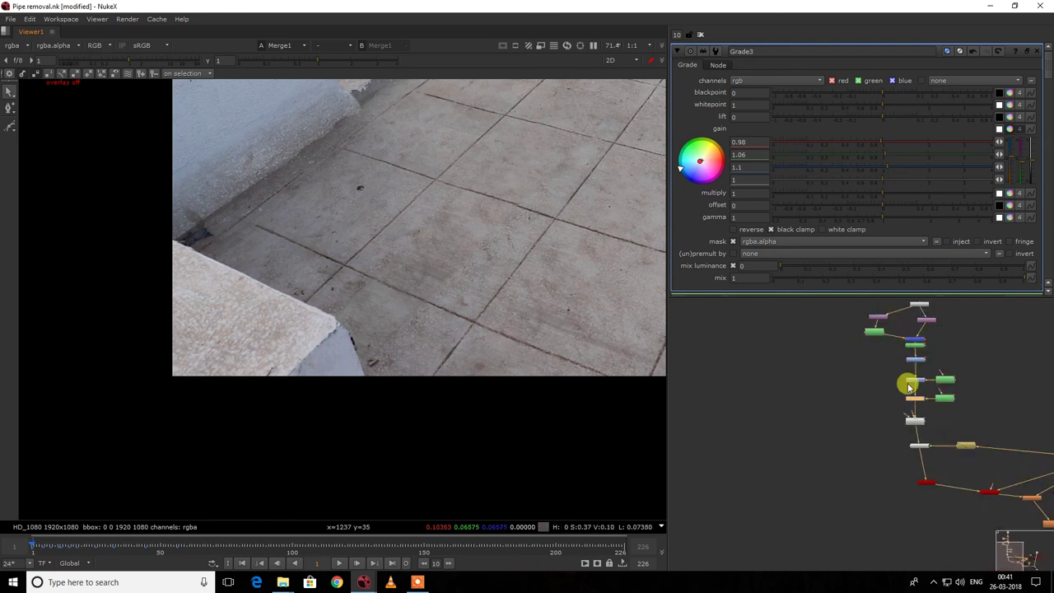
pyautogui.scroll(3, 897, 385)
pyautogui.scroll(2, 871, 354)
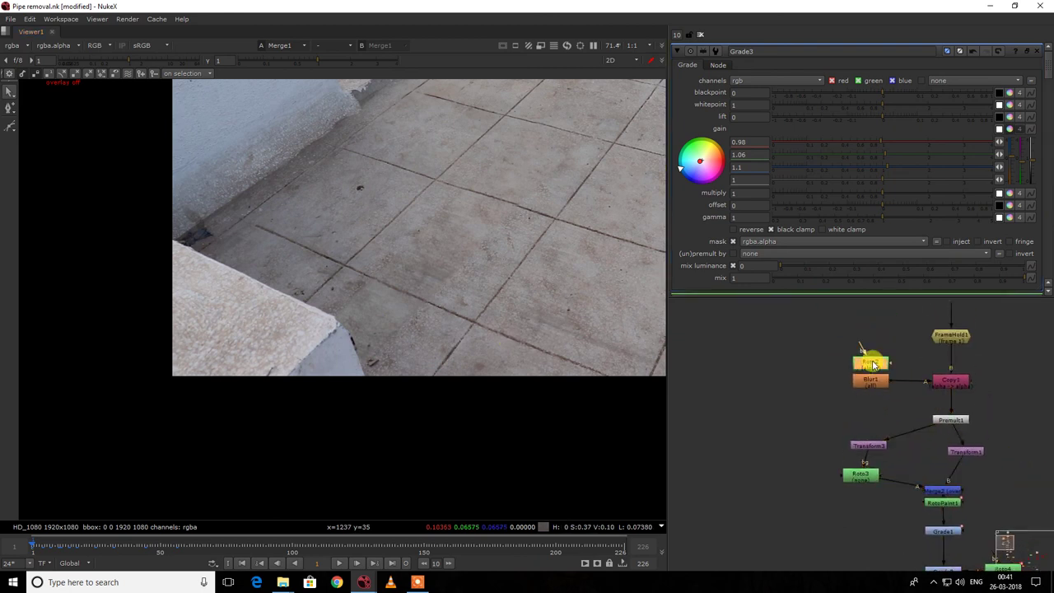
pyautogui.doubleClick(873, 365)
pyautogui.rightClick(429, 270)
pyautogui.click(434, 284)
pyautogui.scroll(-2, 518, 324)
pyautogui.moveTo(487, 338); pyautogui.dragTo(445, 352, button='middle')
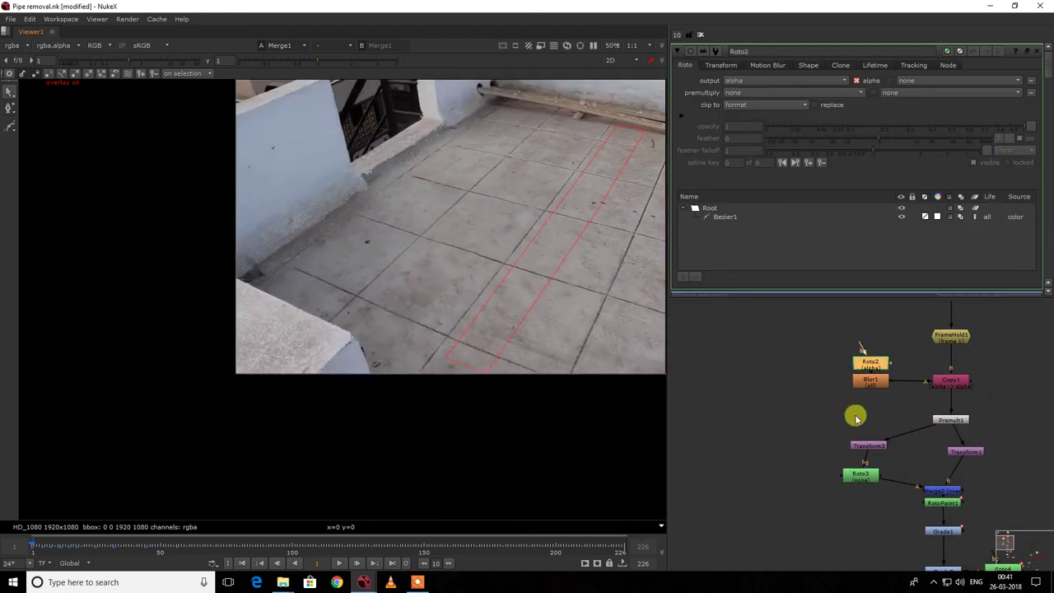
# Open Roto3, place the node further from Merge2, and move the Bezier point beside the ledge debris slightly outward.
pyautogui.moveTo(863, 446); pyautogui.dragTo(802, 433, button='middle')
pyautogui.doubleClick(803, 463)
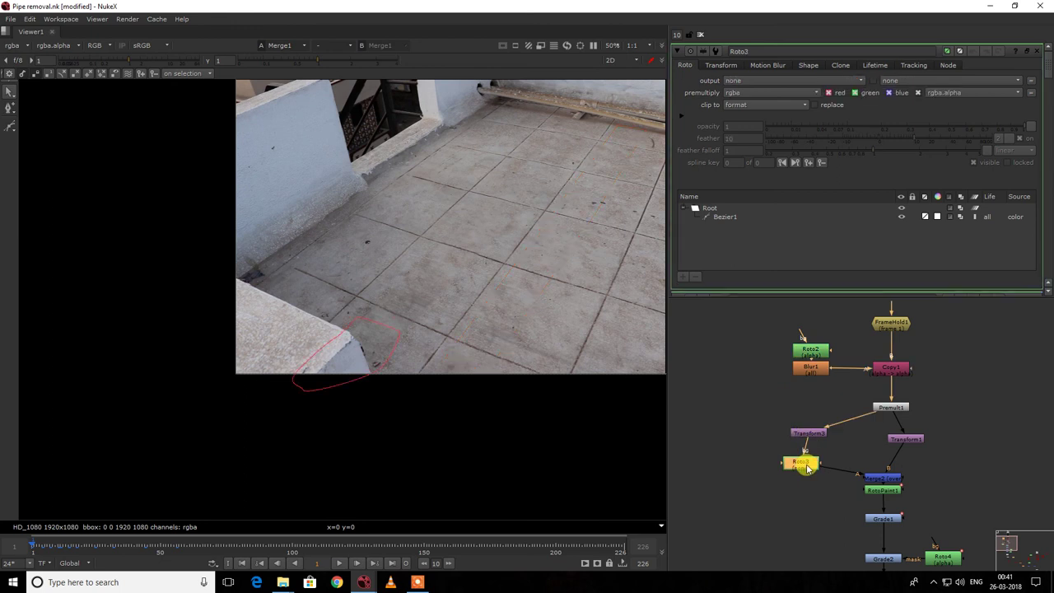
pyautogui.moveTo(796, 467); pyautogui.dragTo(772, 462)
pyautogui.click(384, 367)
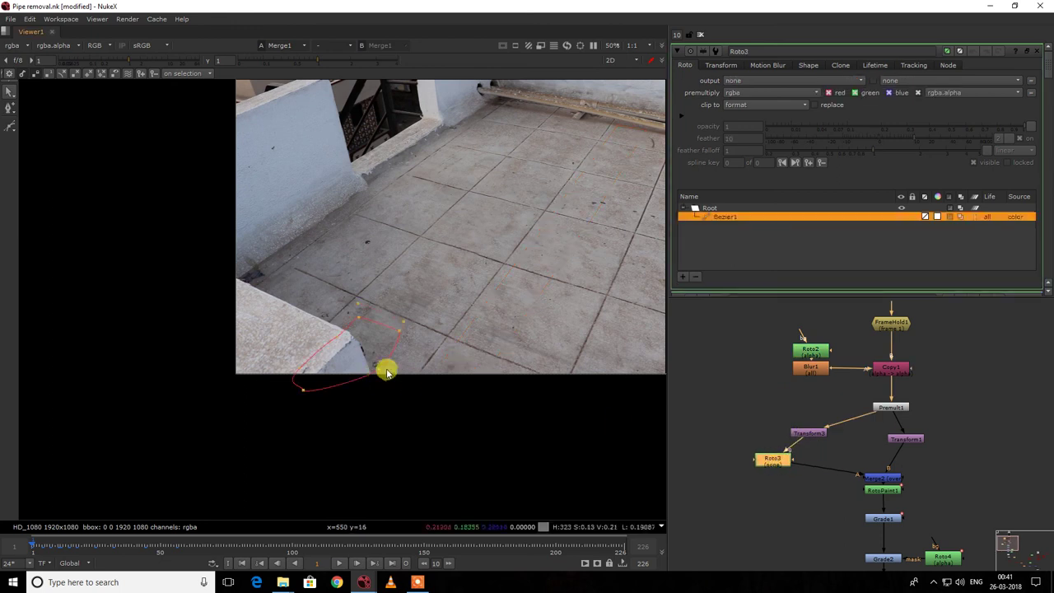
pyautogui.scroll(2, 377, 370)
pyautogui.scroll(2, 377, 370)
pyautogui.click(359, 353)
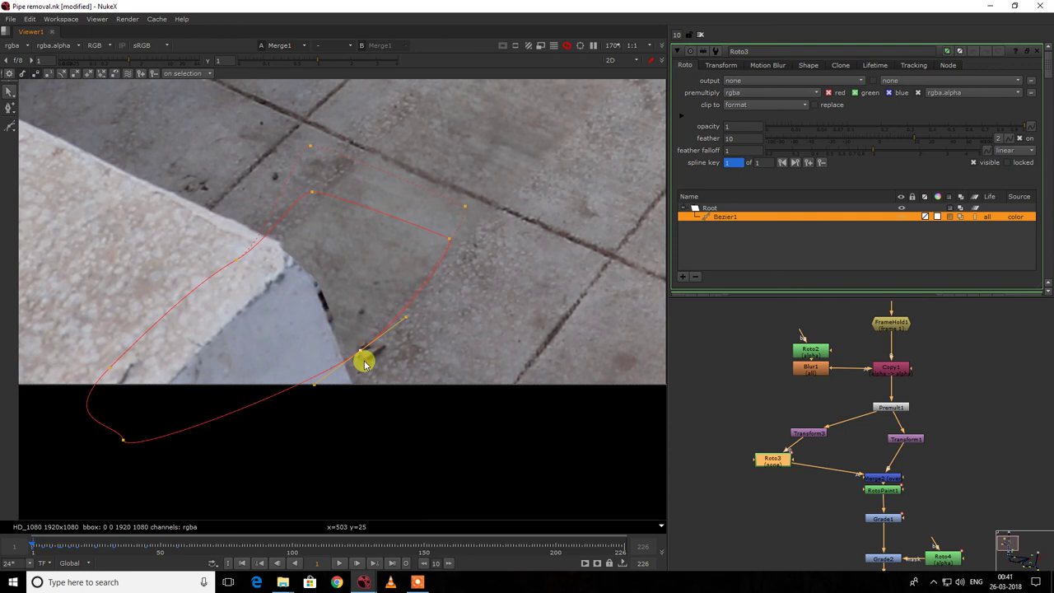
pyautogui.moveTo(365, 362)
pyautogui.mouseDown()
pyautogui.moveTo(416, 399)
pyautogui.moveTo(372, 368)
pyautogui.mouseUp()
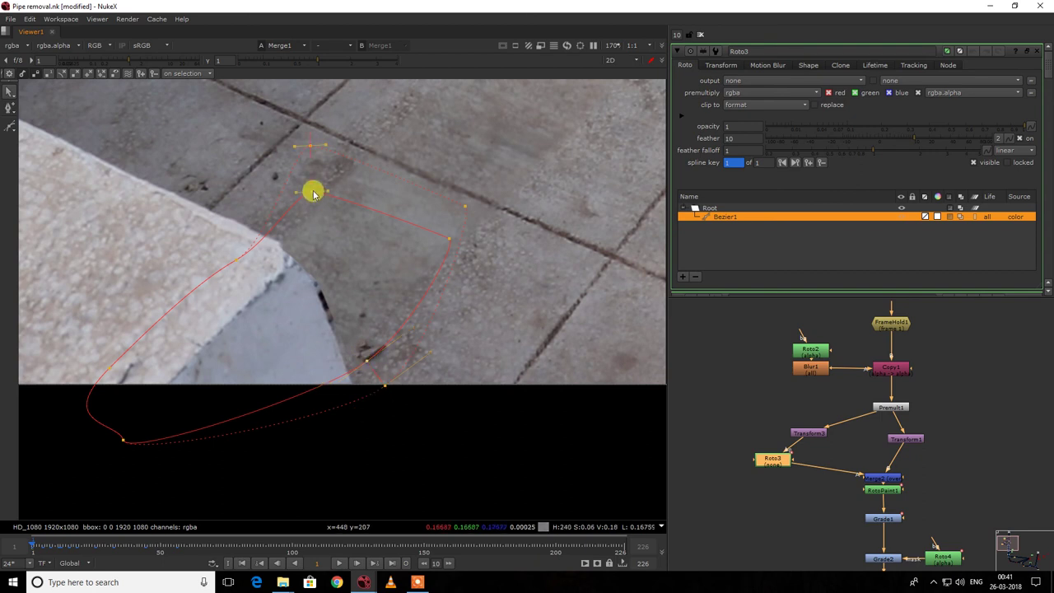
# Open Roto2 again and pull feather outward from the two lower corner points of its Bezier.
pyautogui.click(812, 351)
pyautogui.doubleClick(813, 351)
pyautogui.scroll(-4, 381, 192)
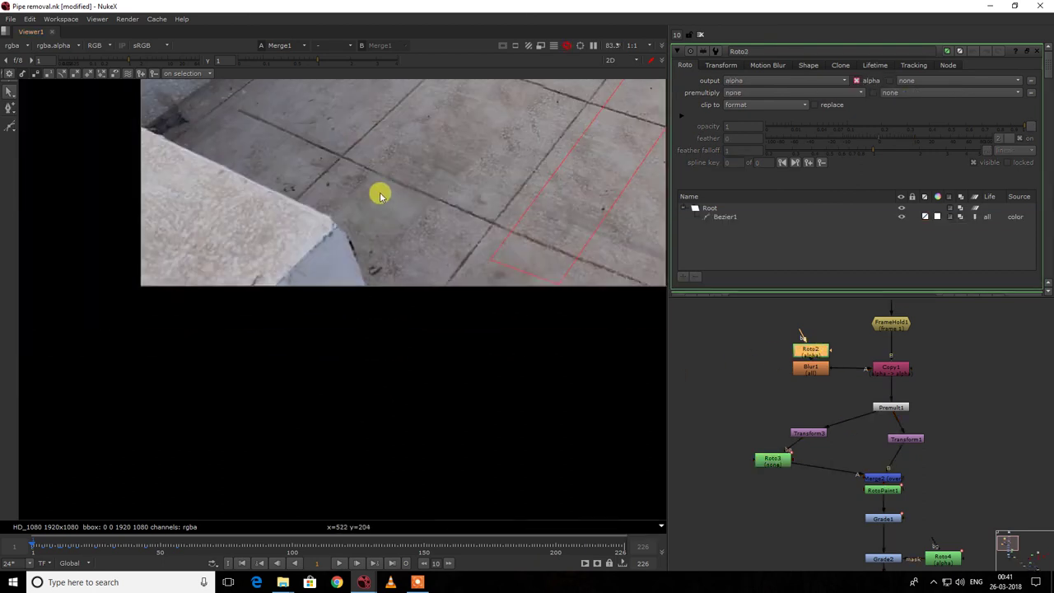
pyautogui.moveTo(381, 193); pyautogui.dragTo(365, 239, button='middle')
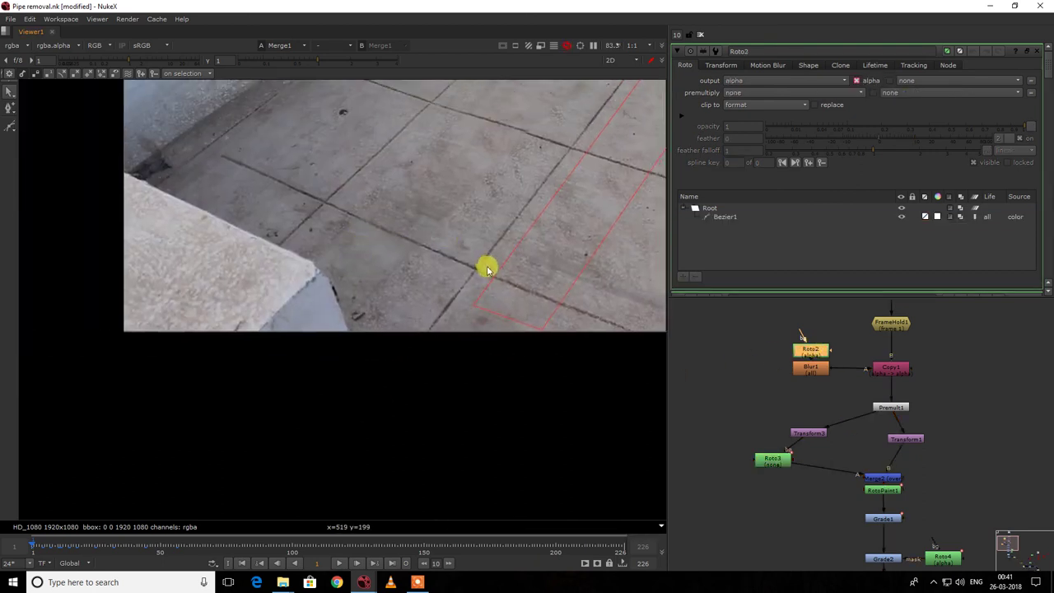
pyautogui.click(476, 306)
pyautogui.scroll(3, 476, 306)
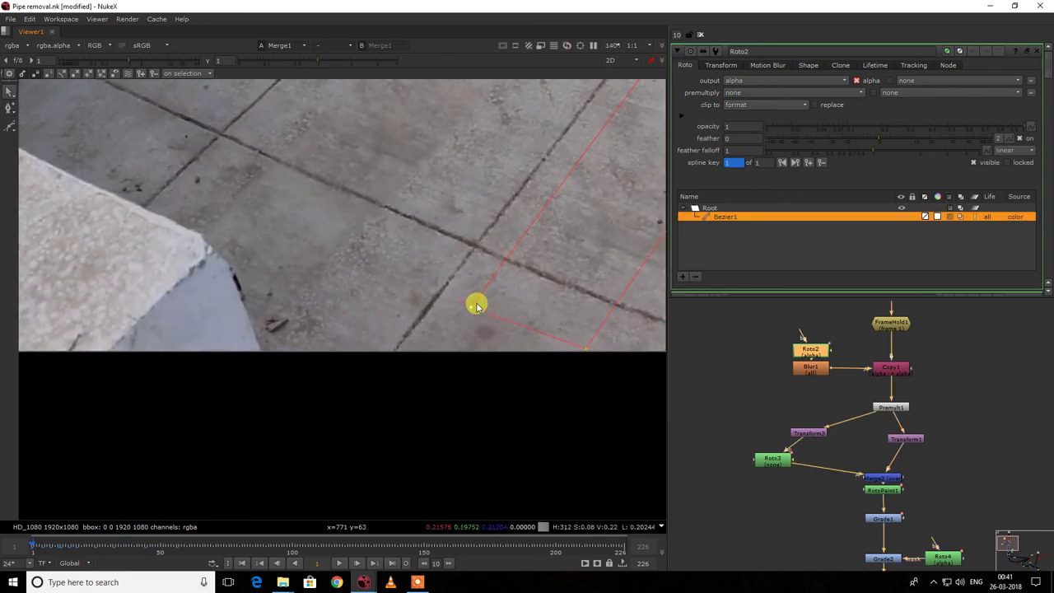
pyautogui.click(486, 305)
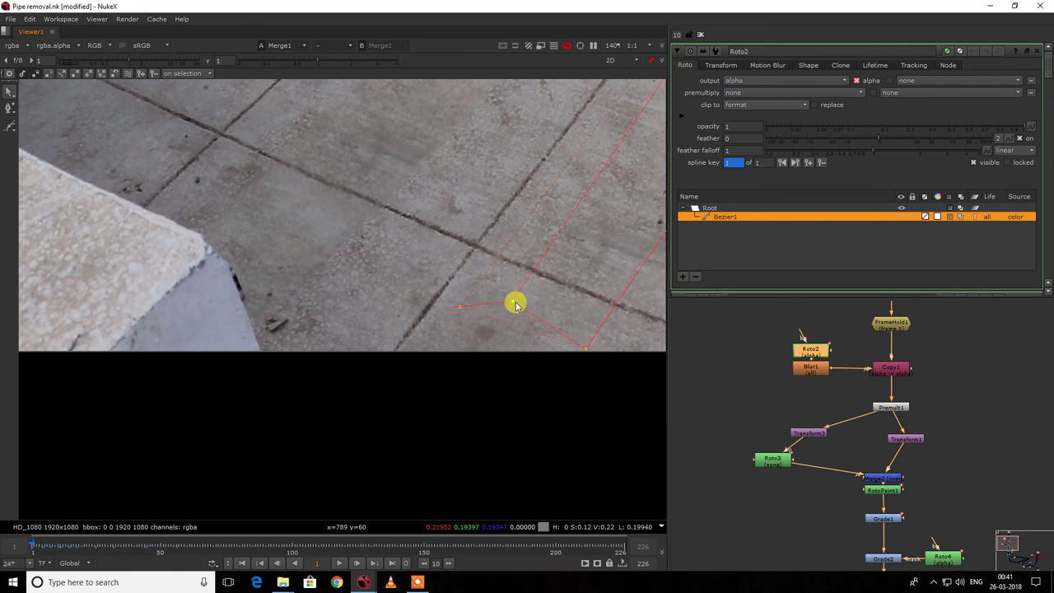
pyautogui.moveTo(515, 306); pyautogui.dragTo(486, 304)
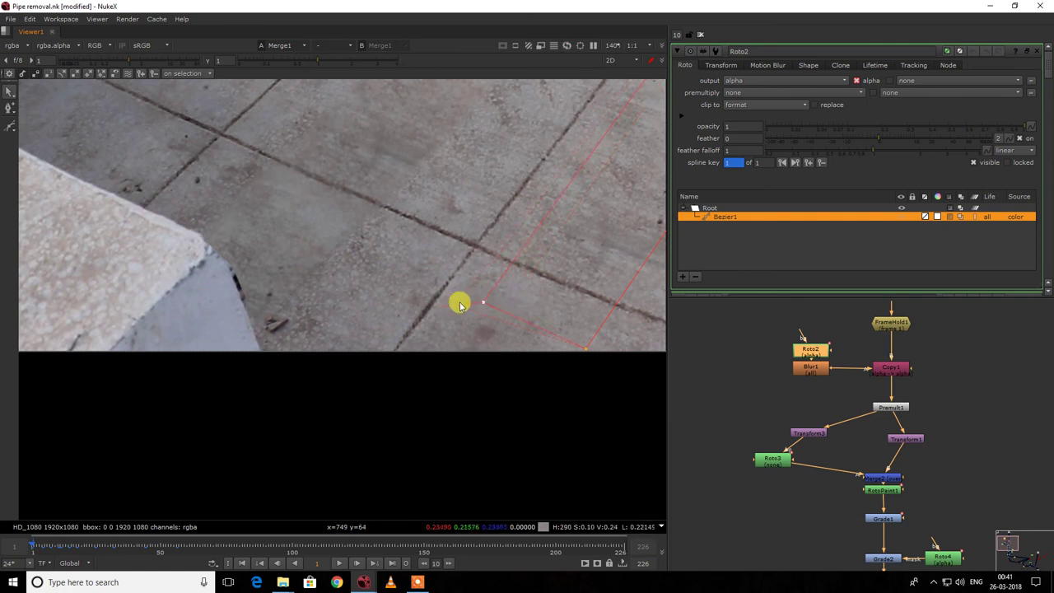
pyautogui.moveTo(517, 303); pyautogui.dragTo(487, 292, button='middle')
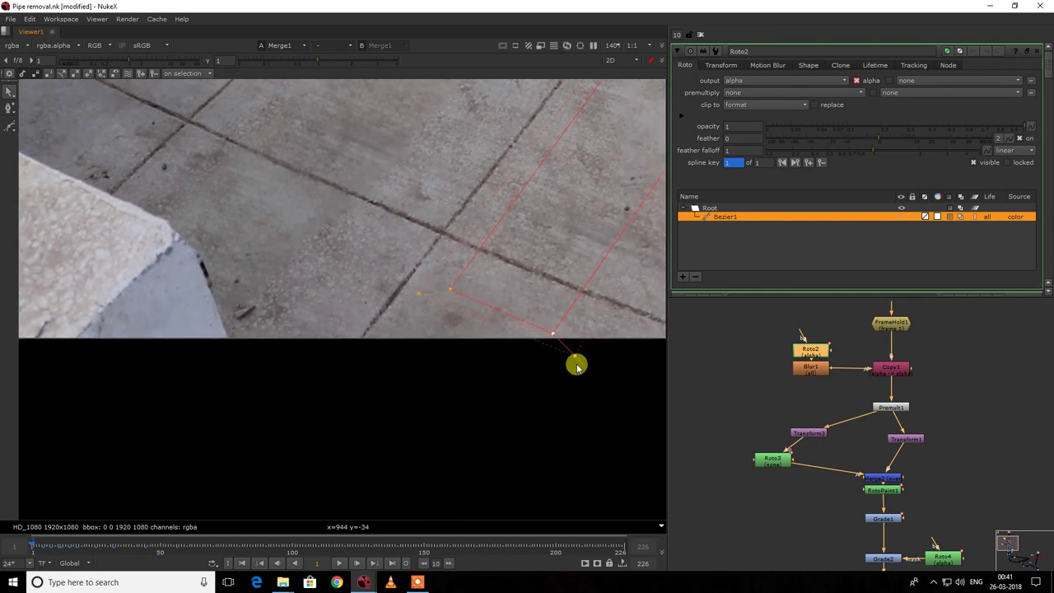
# Examine the floor patch beside the ledge corner up close with the overlay hidden.
pyautogui.scroll(-3, 402, 259)
pyautogui.press('q')
pyautogui.moveTo(401, 191); pyautogui.dragTo(268, 252)
pyautogui.scroll(3, 312, 248)
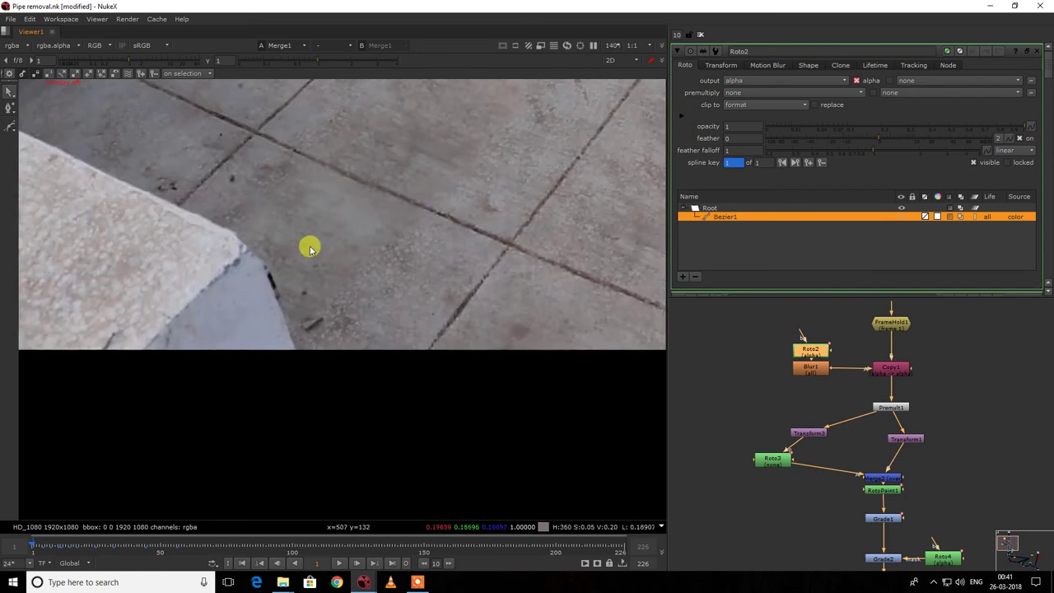
# Open Grade3, view the red channel, split the blackpoint into separate channels and set its red value to -0.008.
pyautogui.scroll(-5, 782, 400)
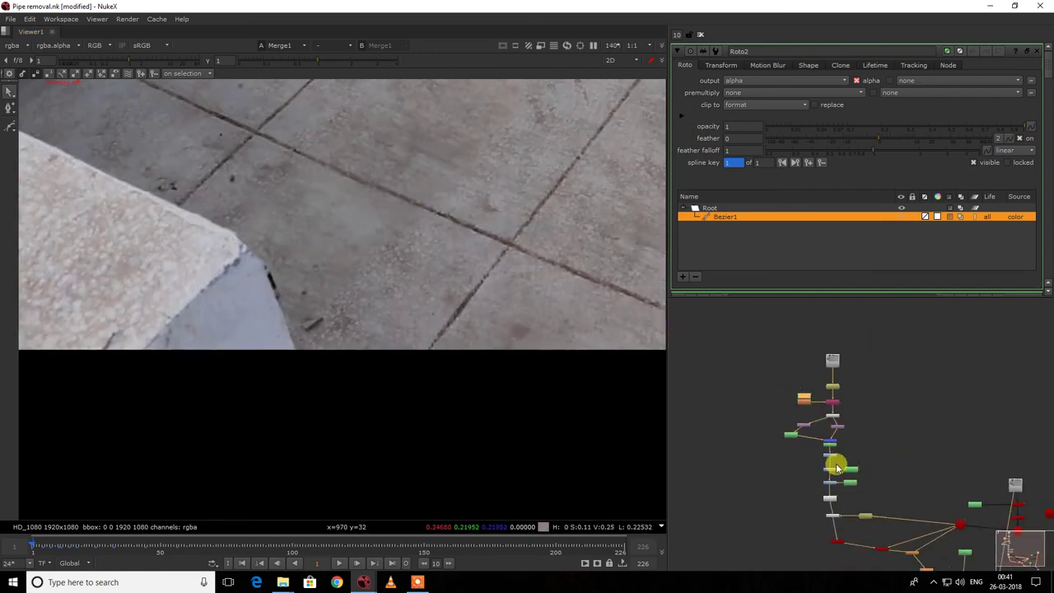
pyautogui.scroll(4, 832, 465)
pyautogui.doubleClick(811, 455)
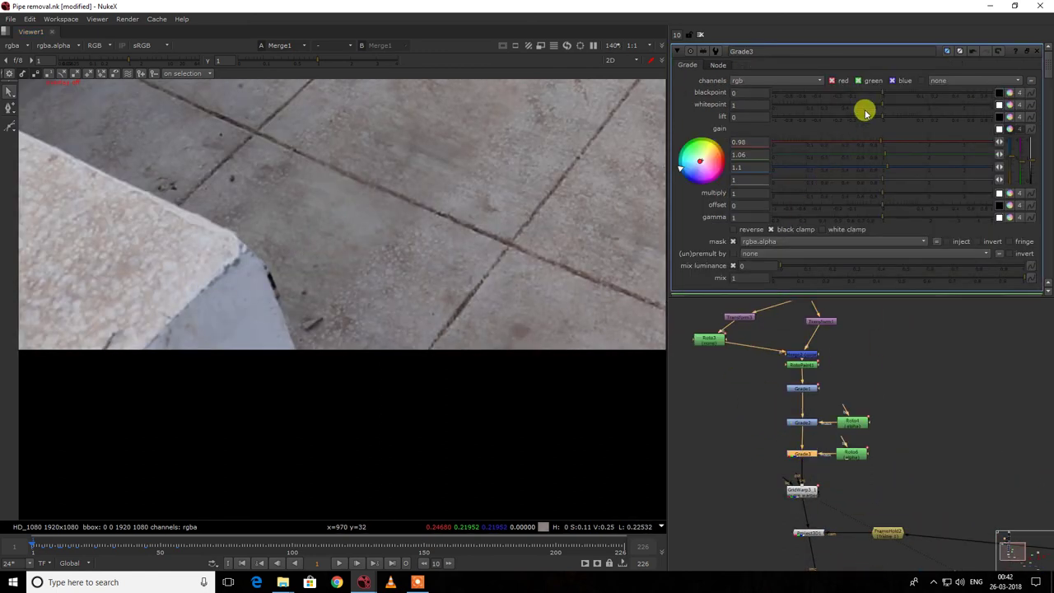
pyautogui.press('r')
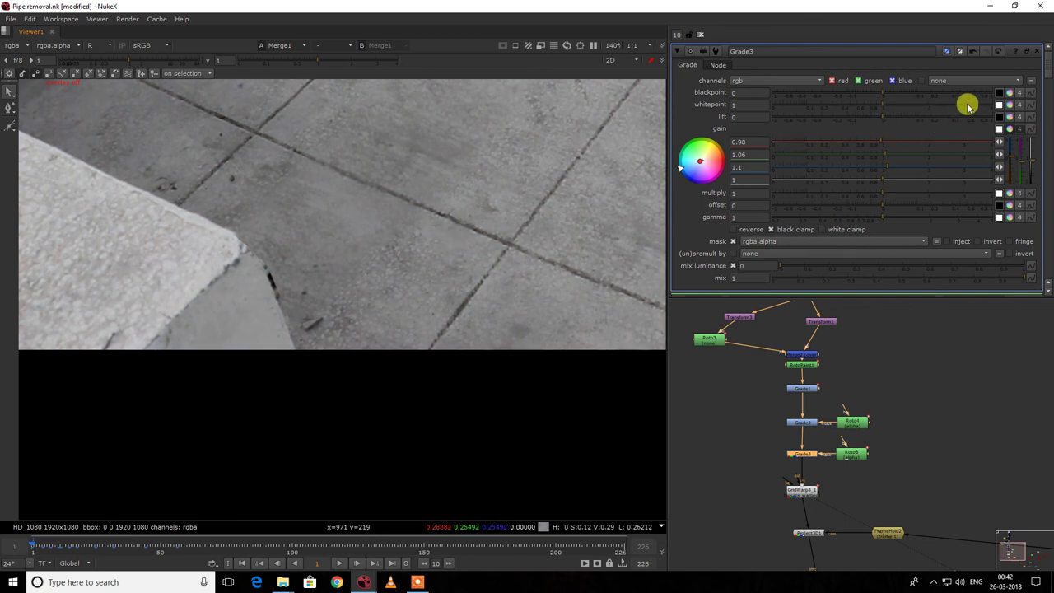
pyautogui.click(1009, 93)
pyautogui.moveTo(880, 105); pyautogui.dragTo(875, 107)
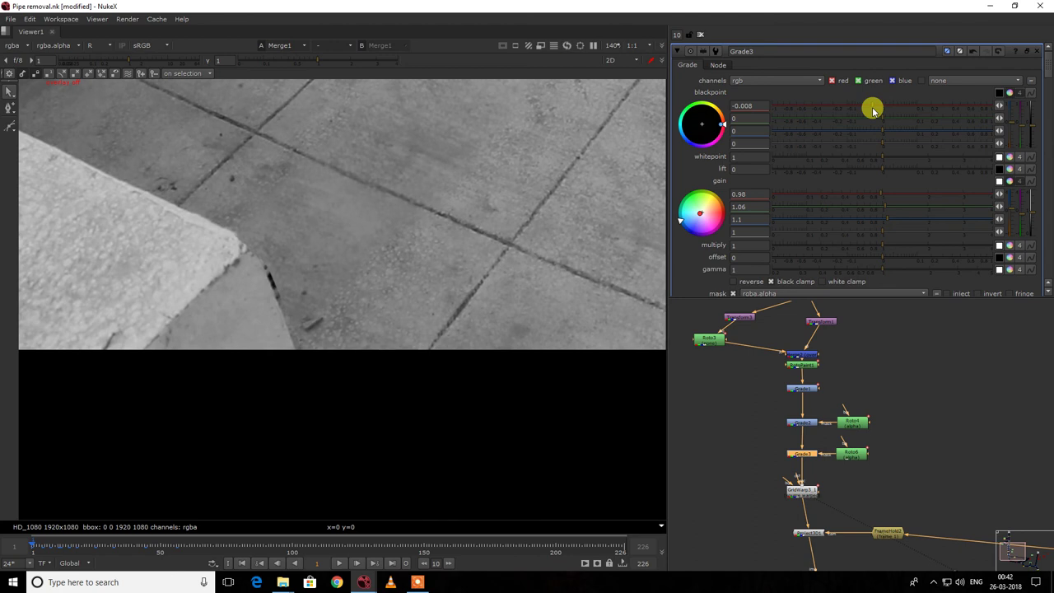
# Set Grade3's (un)premult option to rgba.alpha.
pyautogui.scroll(-5, 788, 234)
pyautogui.click(763, 143)
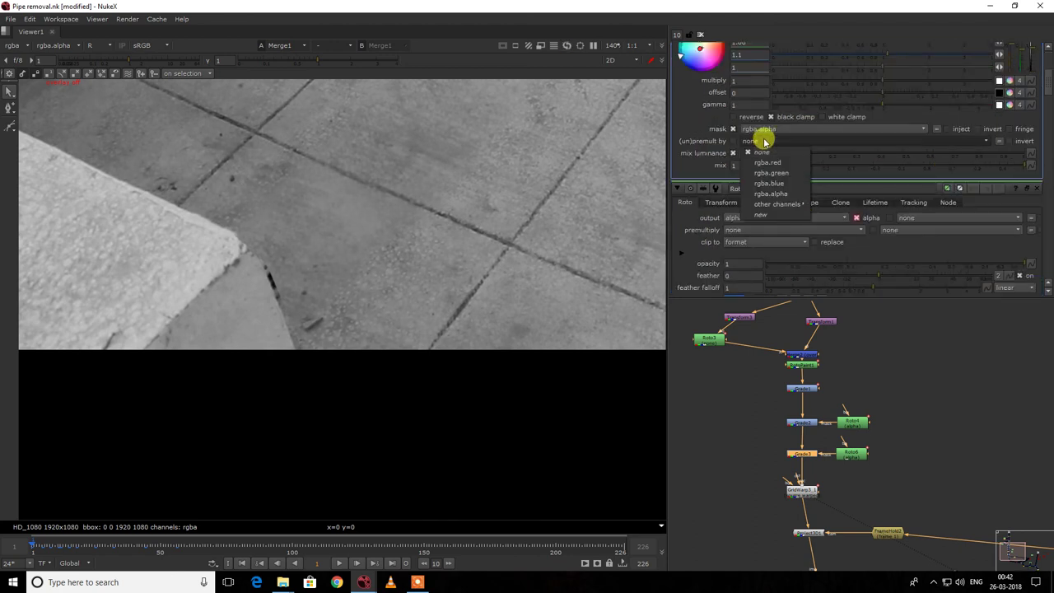
pyautogui.click(765, 182)
pyautogui.scroll(5, 769, 187)
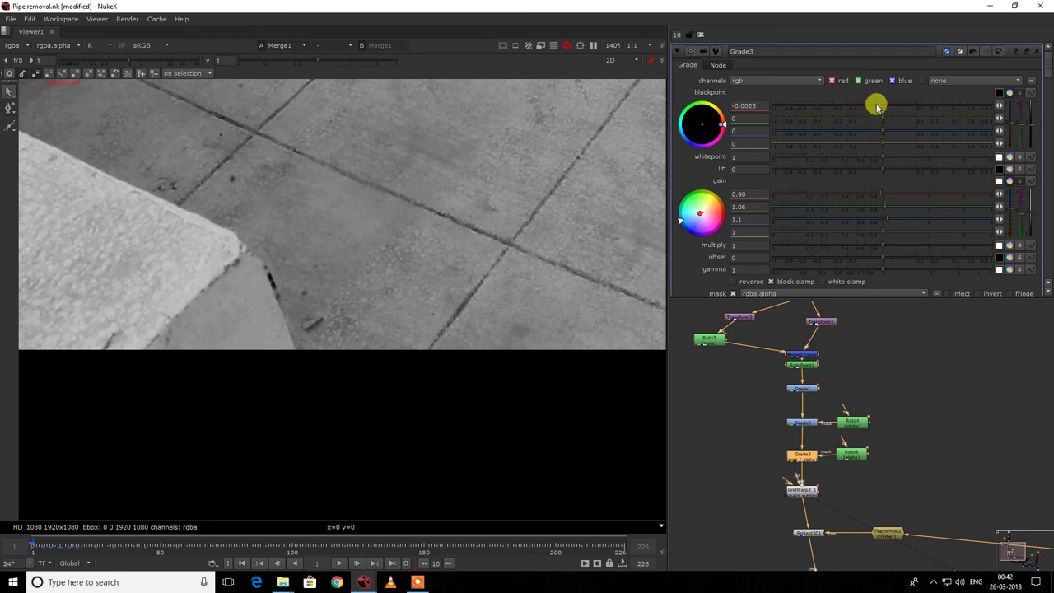
# Match the floor patch channel by channel by setting Grade3's blackpoint to red -0.01, green -0.02 and blue -0.026.
pyautogui.press('g')
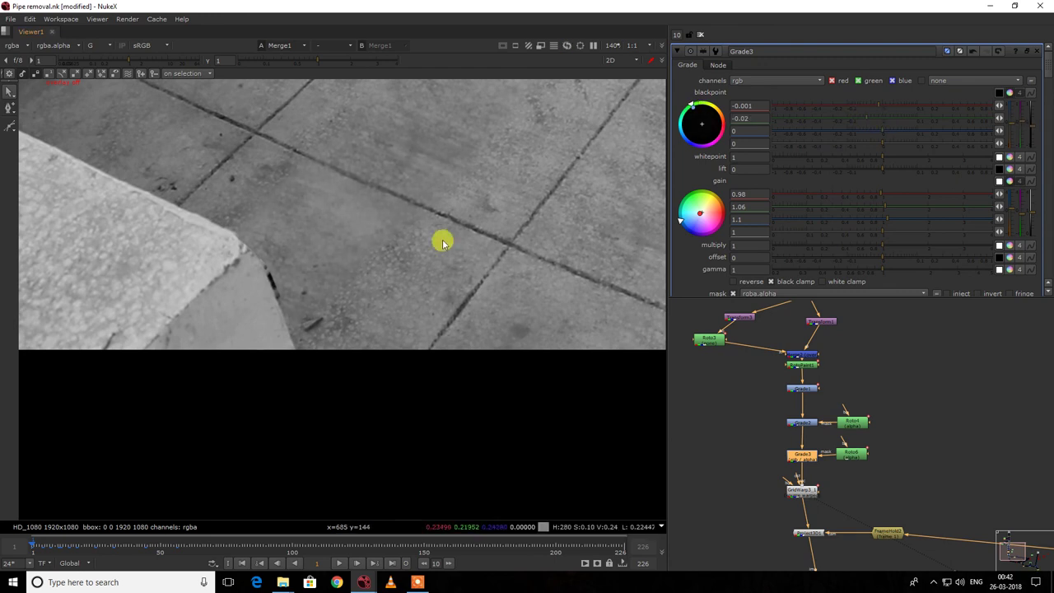
pyautogui.press('b')
pyautogui.moveTo(894, 130); pyautogui.dragTo(851, 132)
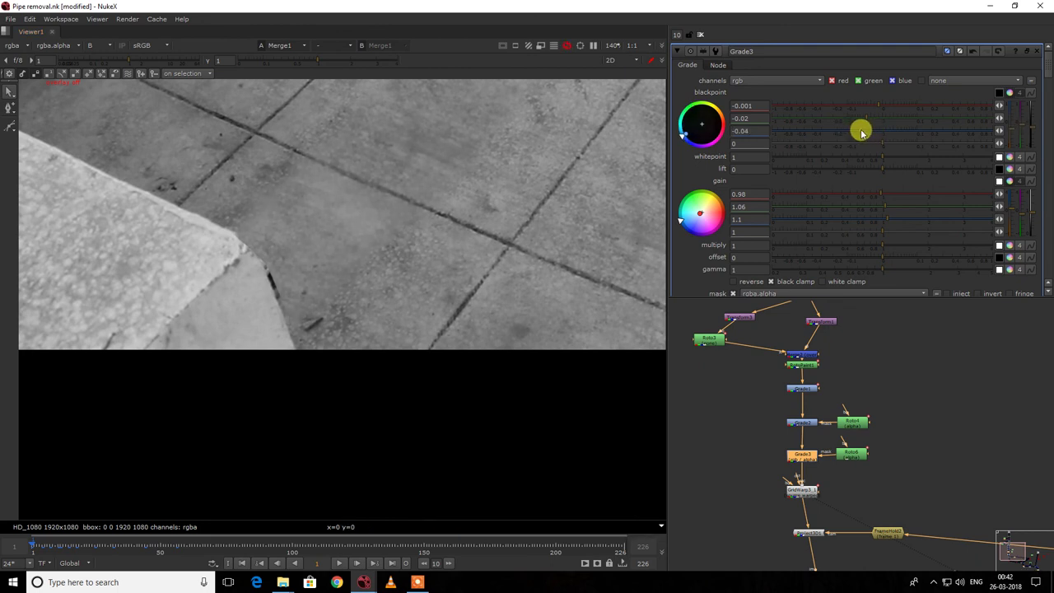
pyautogui.press('r')
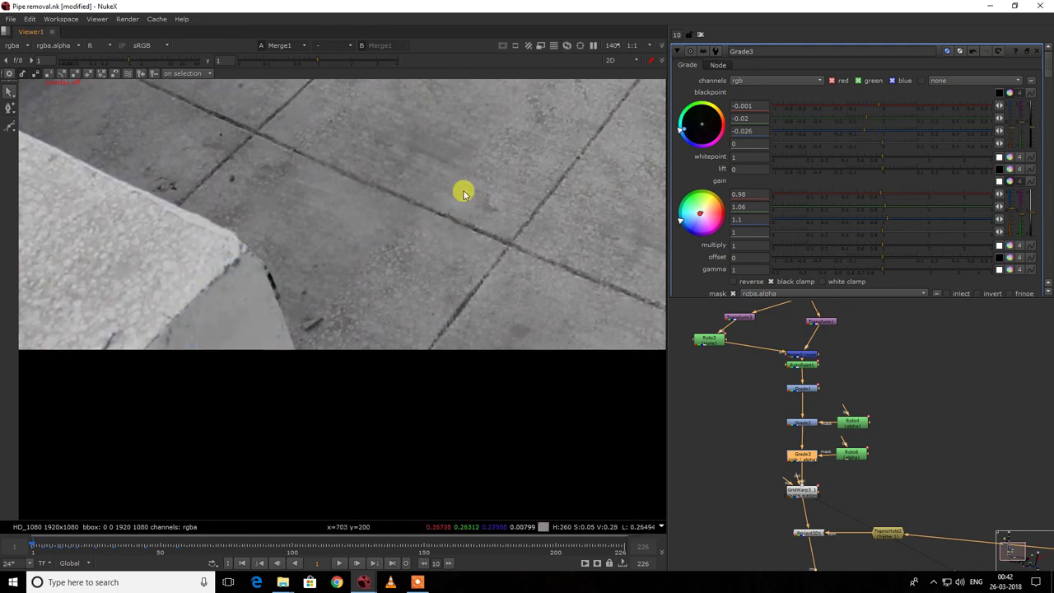
pyautogui.click(864, 107)
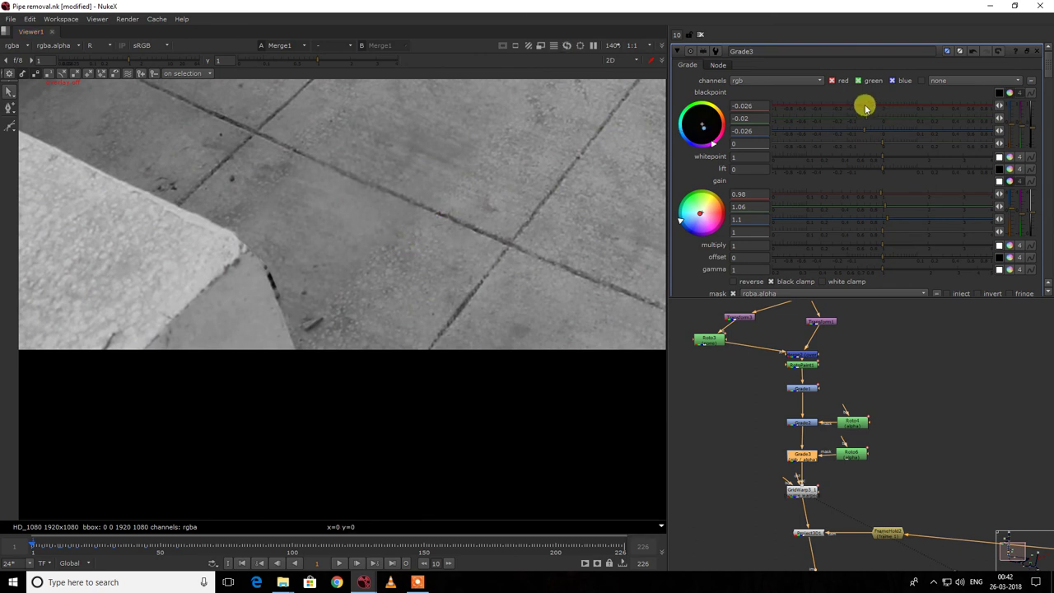
pyautogui.press('r')
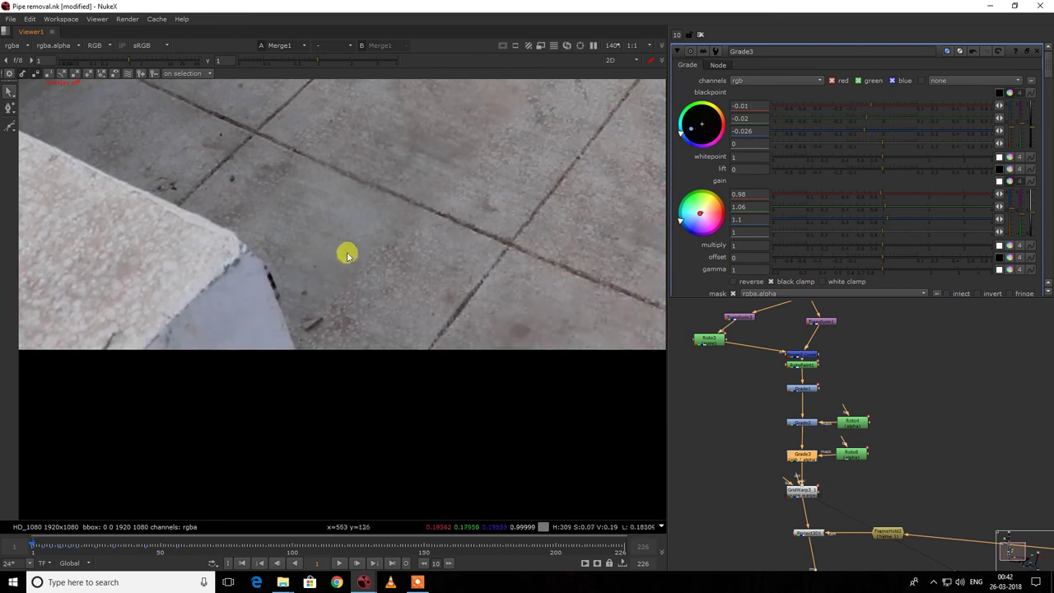
# Compare the floor patch with Grade3 disabled and enabled, and reduce the grade's mix to 0.425.
pyautogui.scroll(-5, 361, 253)
pyautogui.press('d')
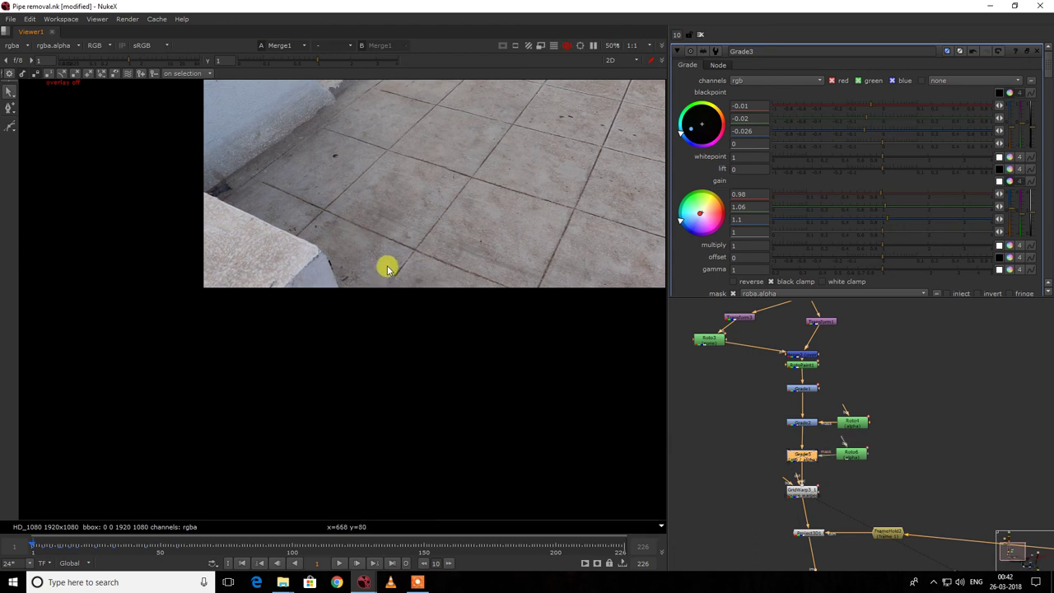
pyautogui.scroll(2, 341, 261)
pyautogui.press('d')
pyautogui.scroll(-3, 894, 268)
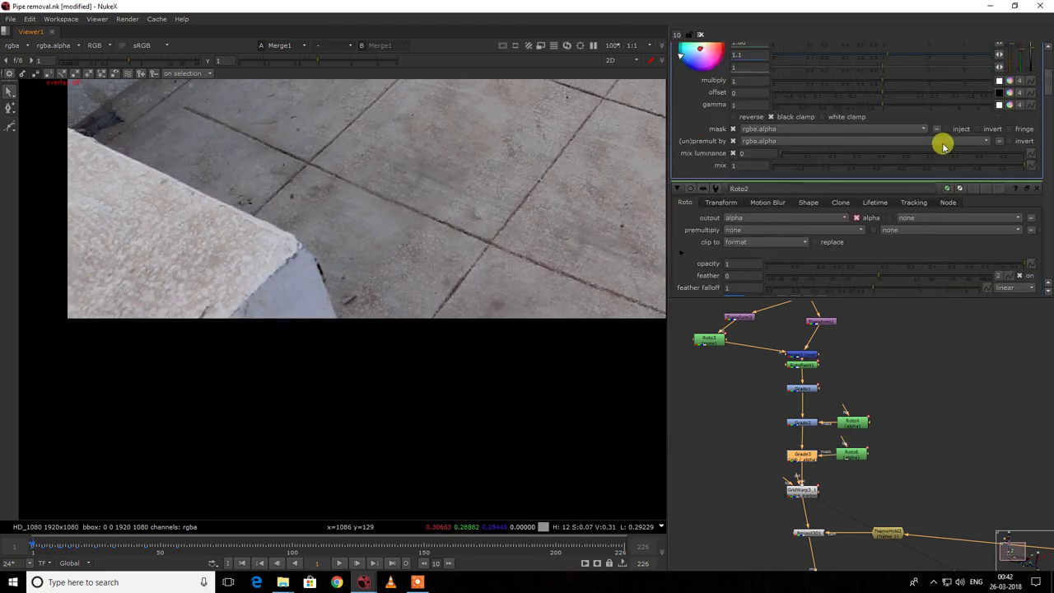
pyautogui.moveTo(901, 165); pyautogui.dragTo(872, 166)
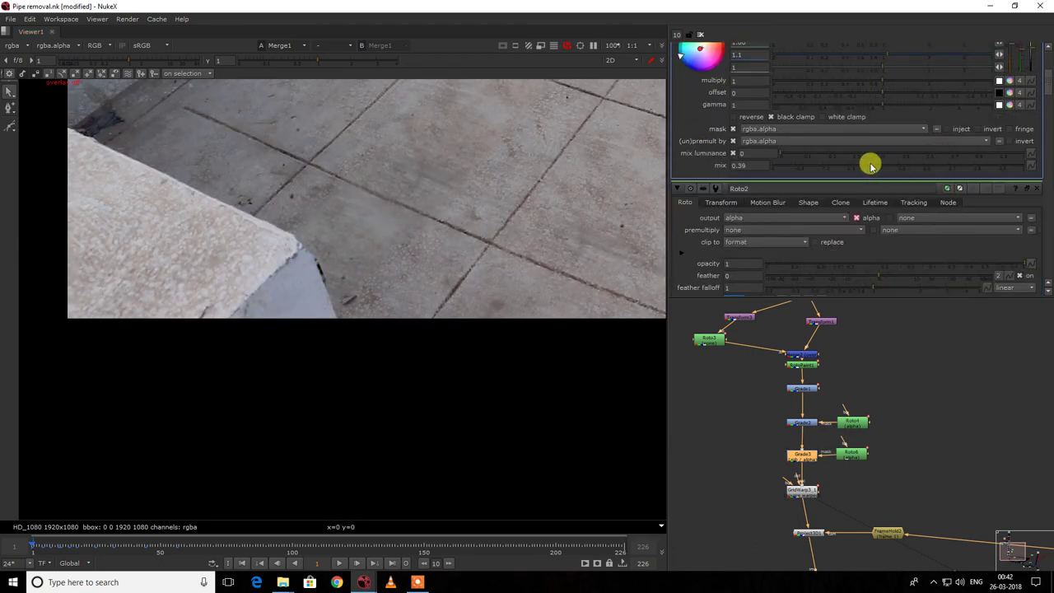
# Examine the whole frame and the graded floor patch beside the ledge corner up close.
pyautogui.press('f')
pyautogui.press('r')
pyautogui.press('b')
pyautogui.press('b')
pyautogui.moveTo(497, 285); pyautogui.dragTo(249, 465)
pyautogui.moveTo(297, 354); pyautogui.dragTo(57, 508)
pyautogui.press('q')
pyautogui.press('q')
pyautogui.moveTo(305, 245); pyautogui.dragTo(247, 320)
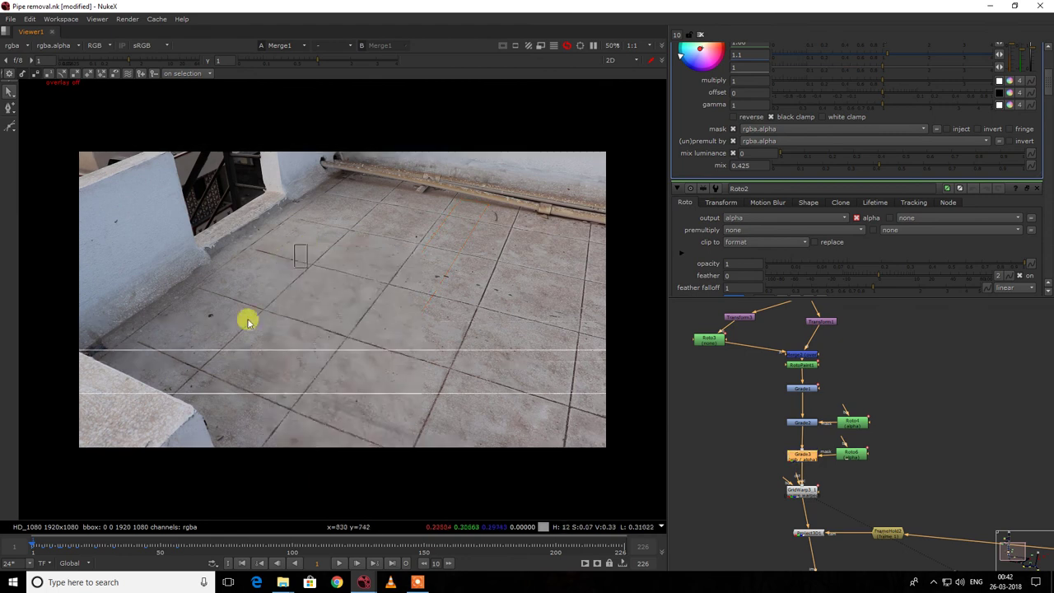
pyautogui.scroll(3, 266, 364)
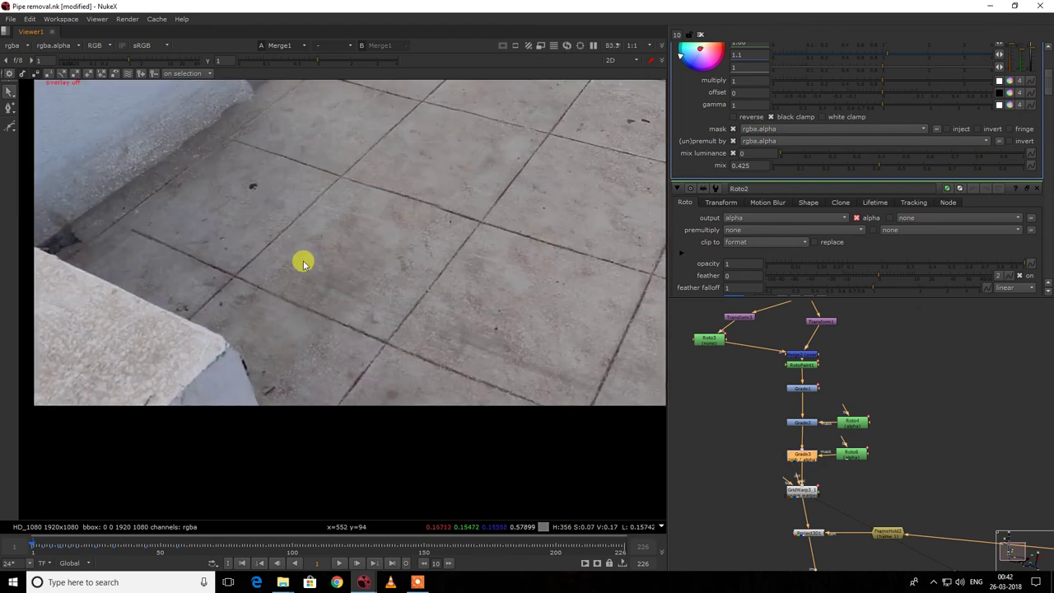
pyautogui.scroll(5, 280, 321)
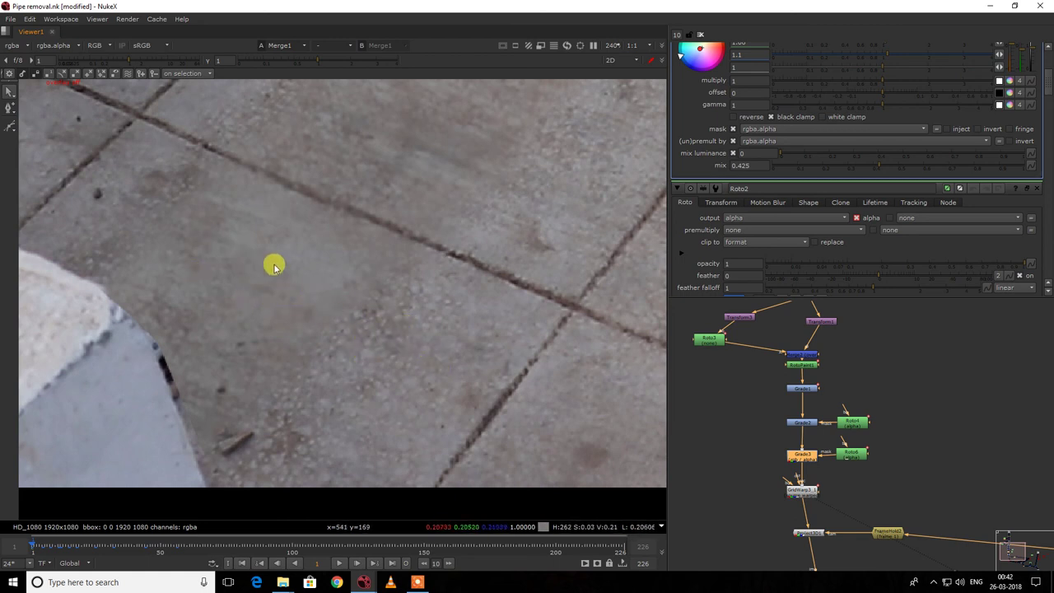
# Play and scrub the shot through to frame 225, checking how the floor patch holds up.
pyautogui.press('f')
pyautogui.press('r')
pyautogui.press('r')
pyautogui.press('l')
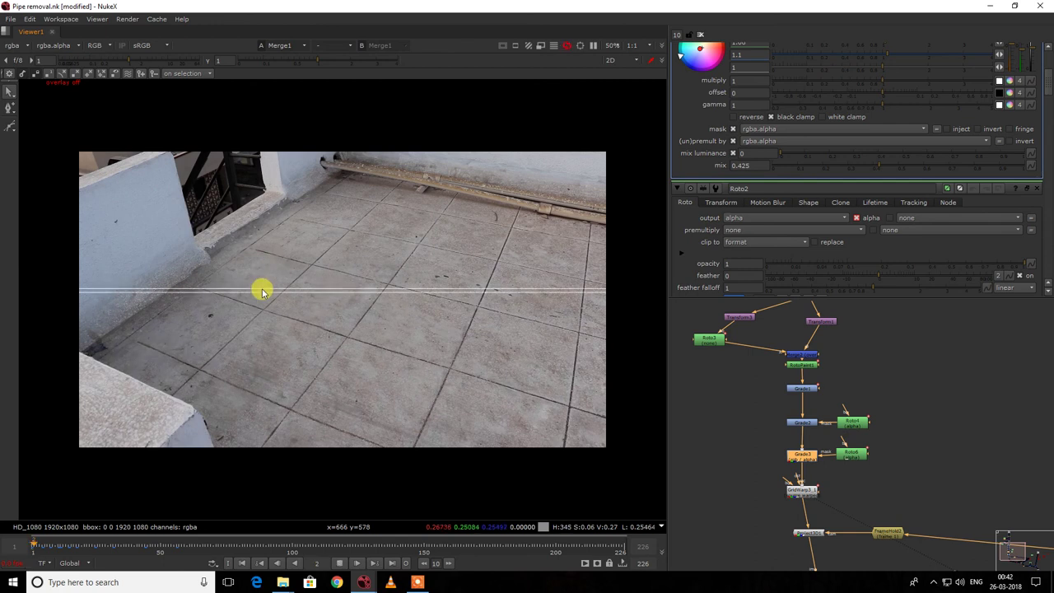
pyautogui.click(290, 544)
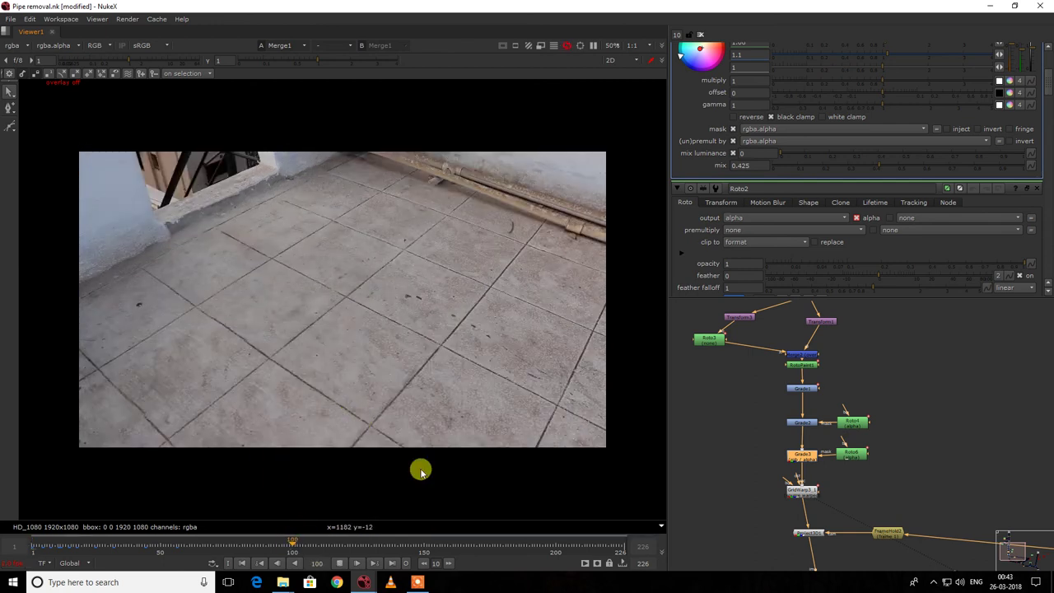
pyautogui.moveTo(476, 554); pyautogui.dragTo(598, 549)
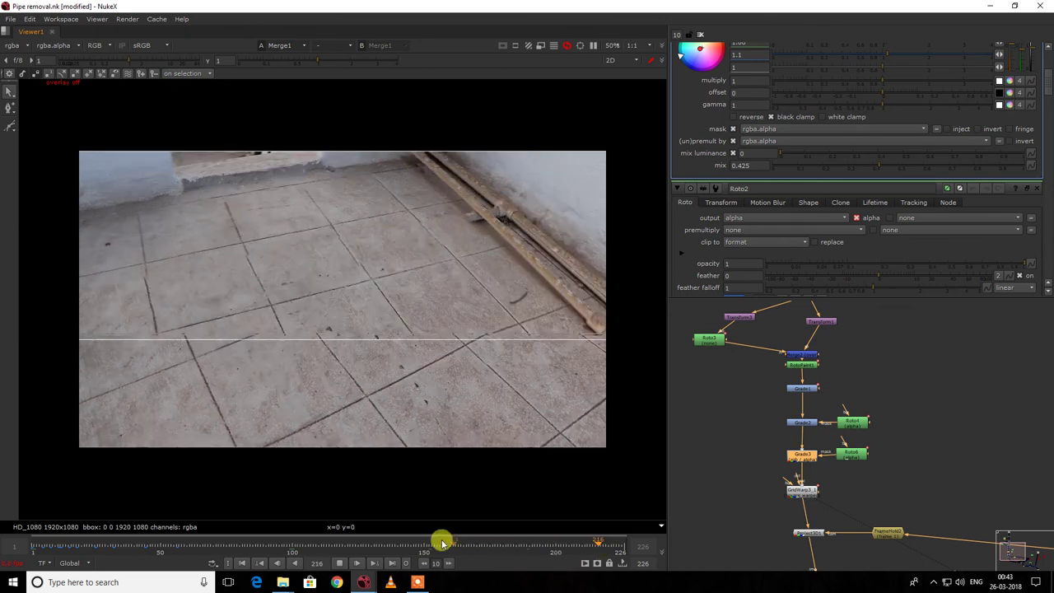
pyautogui.click(369, 564)
pyautogui.click(339, 562)
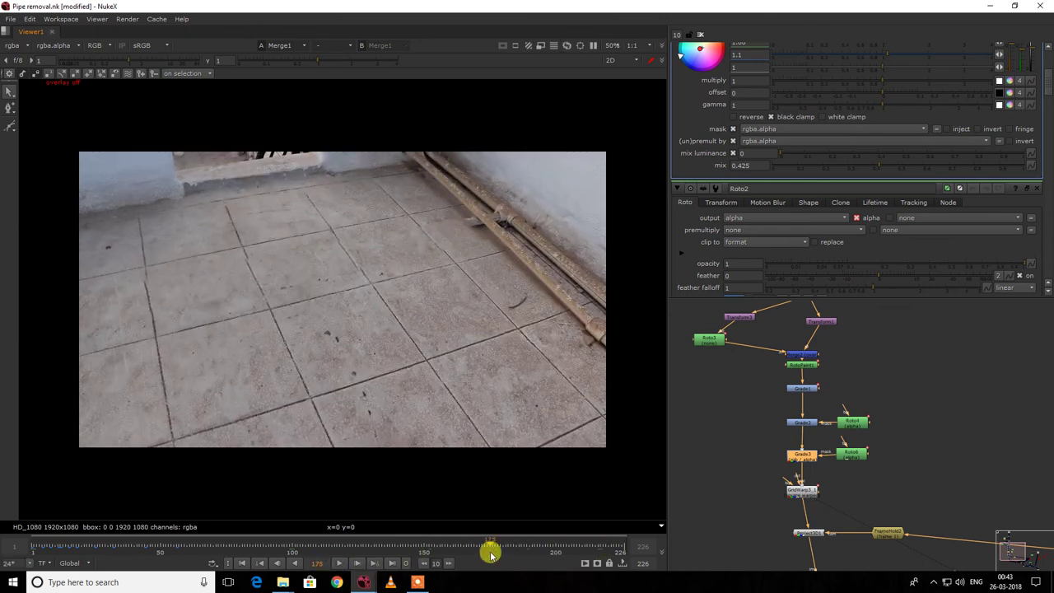
pyautogui.click(330, 545)
pyautogui.moveTo(327, 545); pyautogui.dragTo(619, 551)
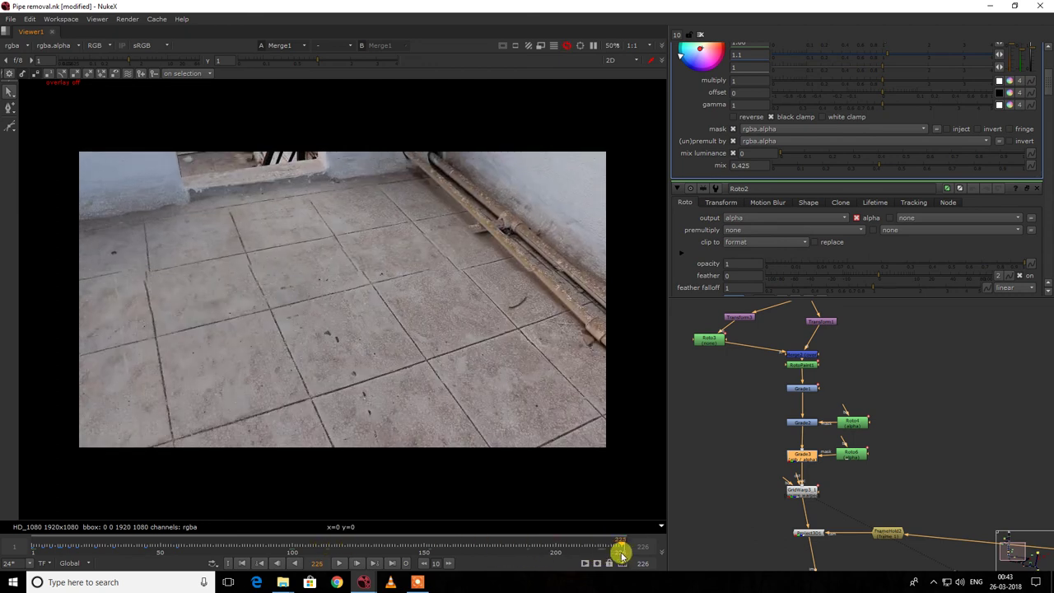
pyautogui.scroll(4, 445, 231)
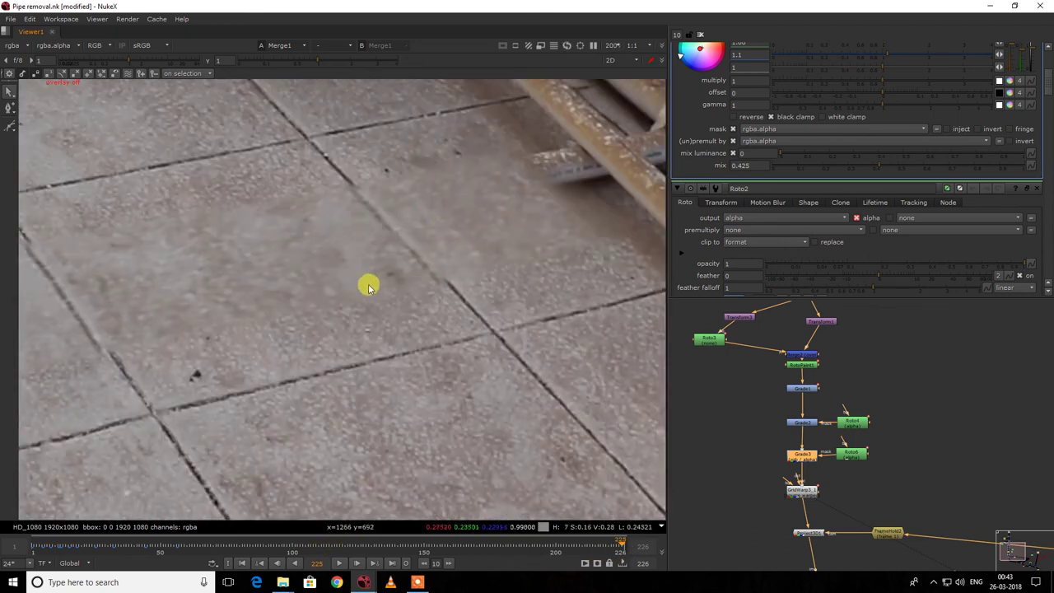
pyautogui.scroll(-6, 439, 271)
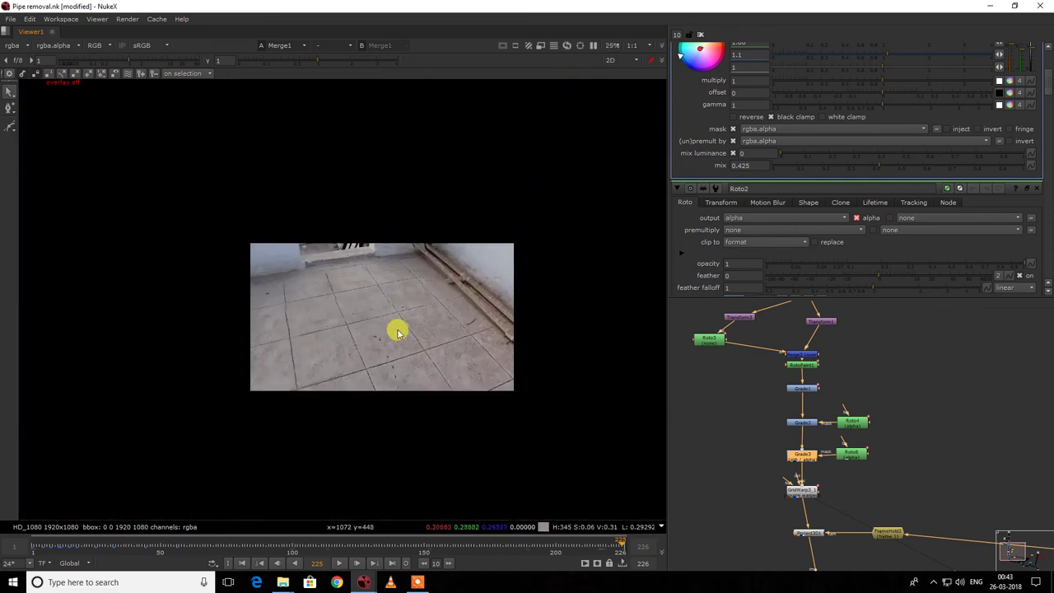
pyautogui.scroll(2, 400, 329)
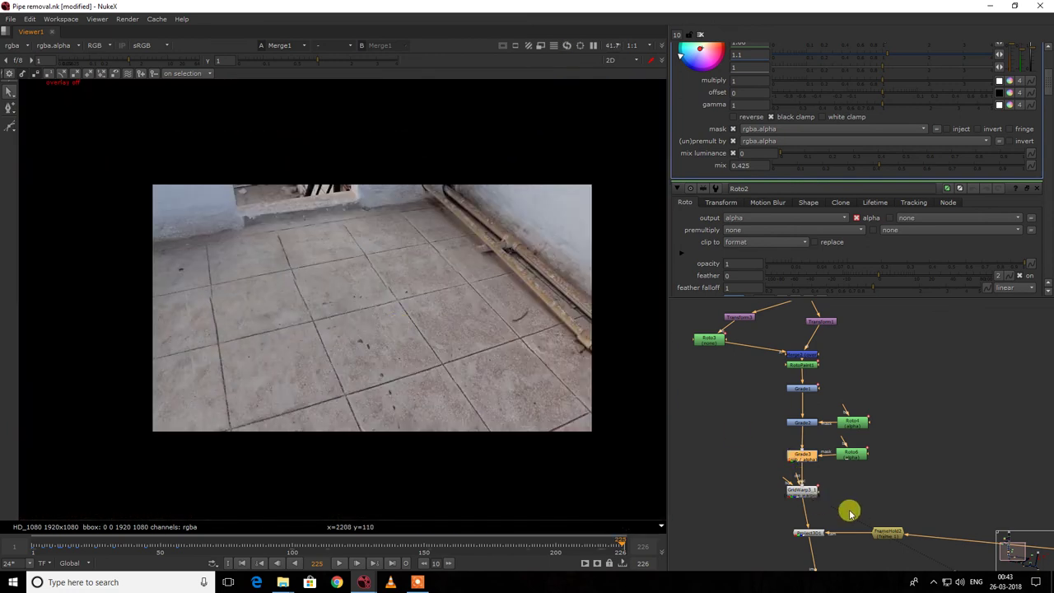
pyautogui.click(418, 582)
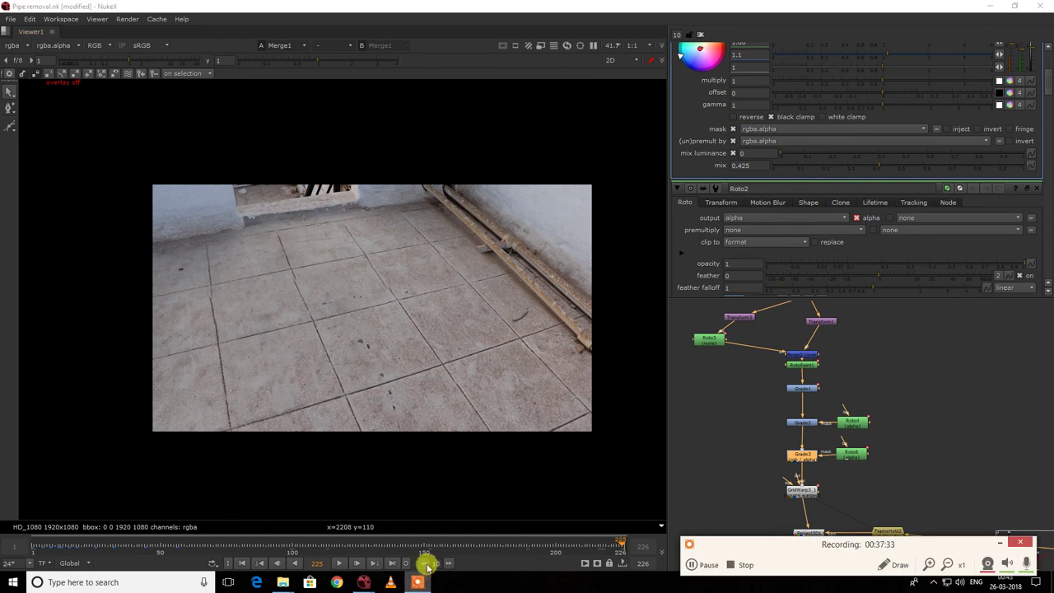
pyautogui.click(701, 565)
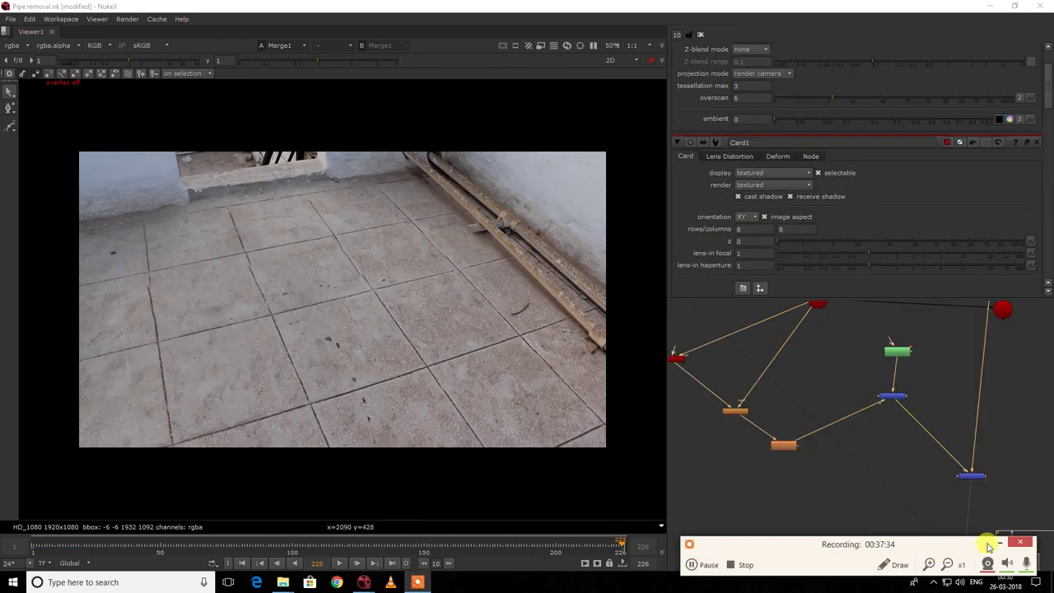
pyautogui.click(998, 541)
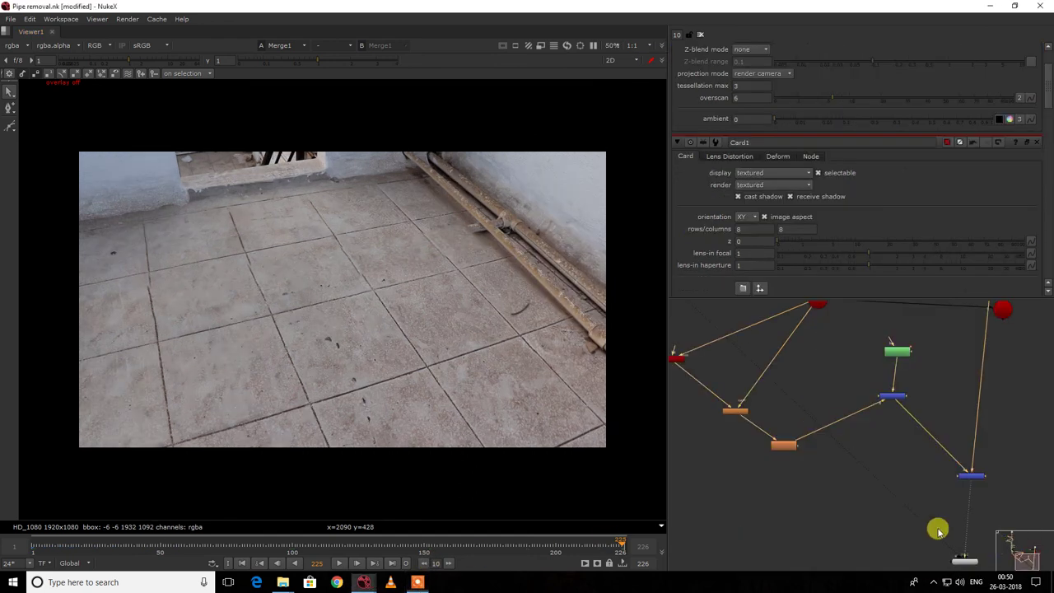
# Inspect the patched tiles and their joints up close at frame 225 for softness and misalignment.
pyautogui.scroll(6, 458, 329)
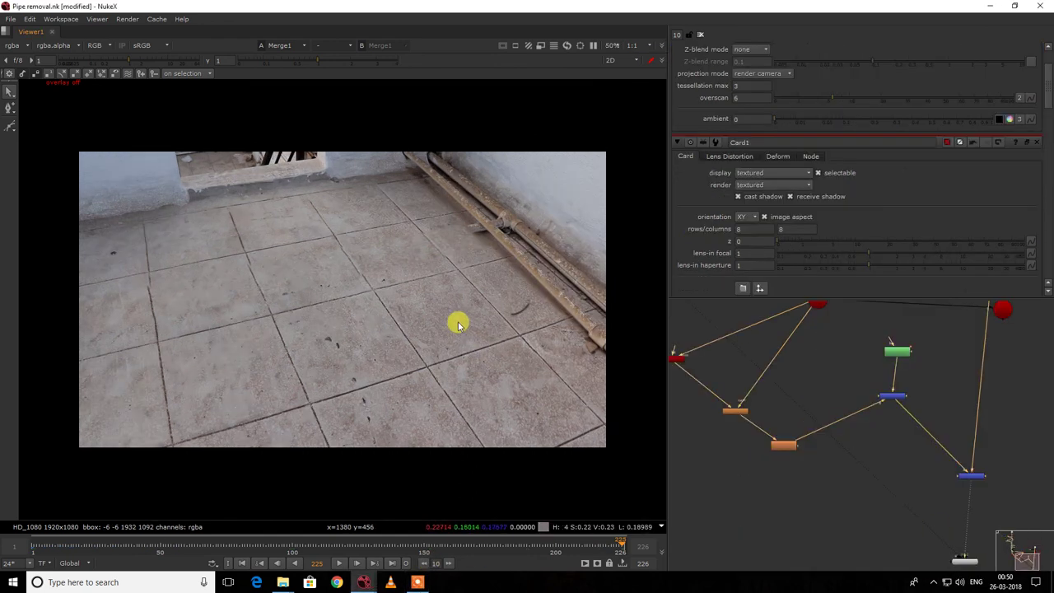
pyautogui.scroll(1, 435, 276)
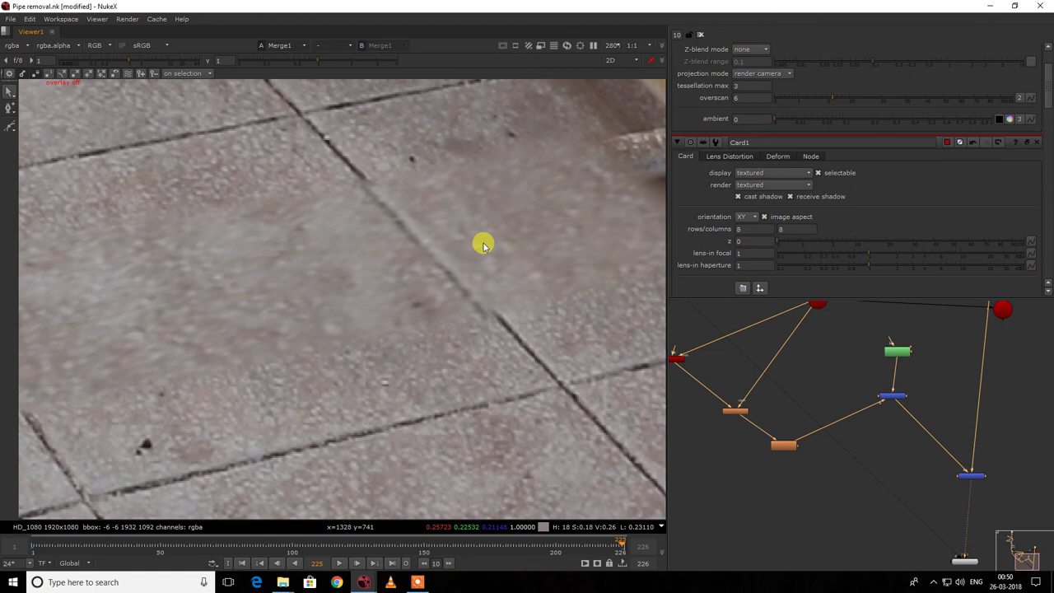
pyautogui.scroll(-3, 445, 255)
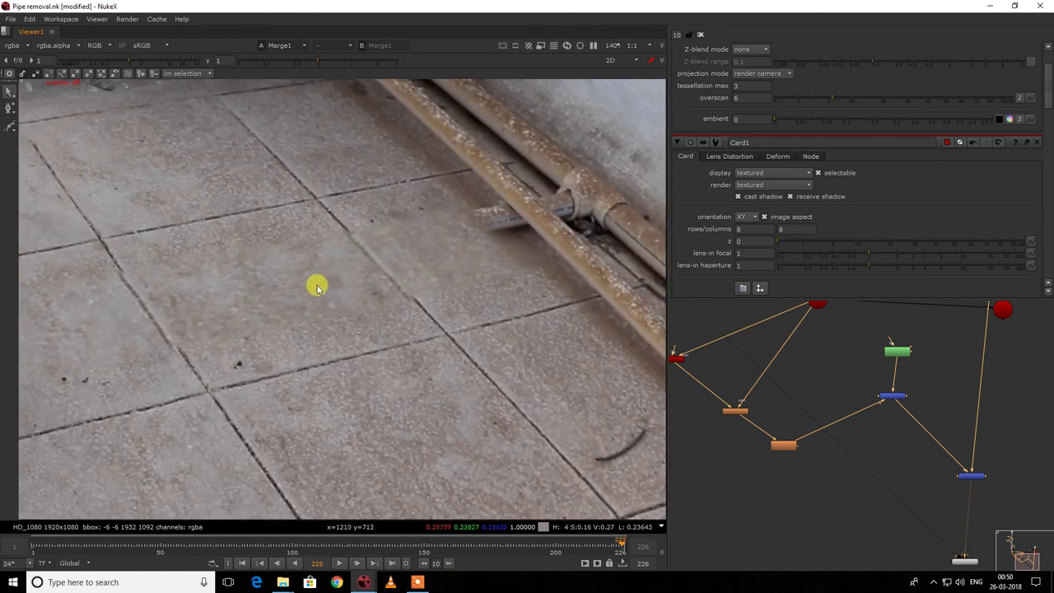
pyautogui.moveTo(317, 287); pyautogui.dragTo(379, 289, button='middle')
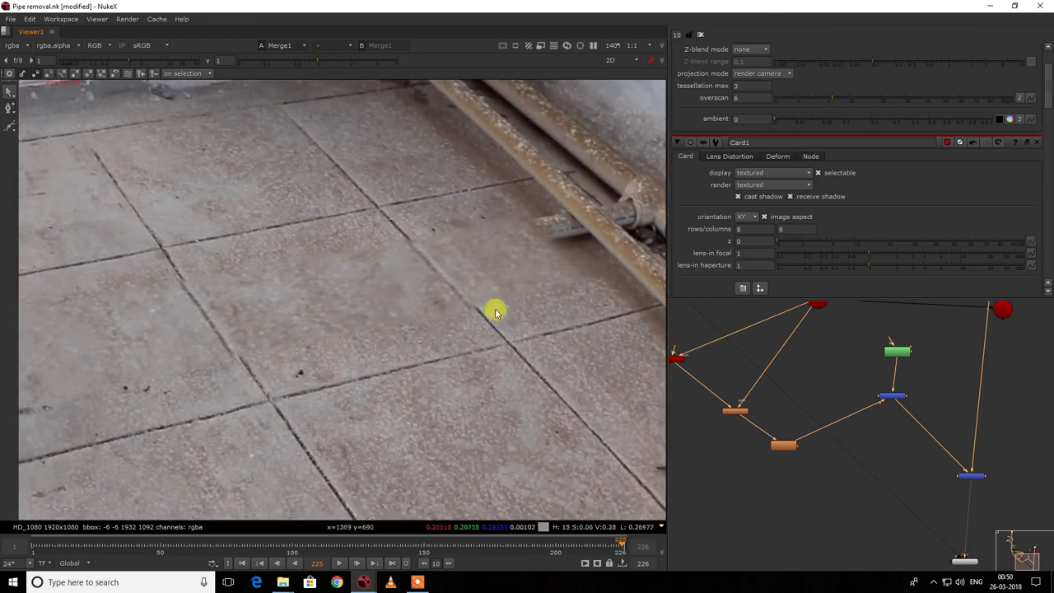
pyautogui.scroll(-3, 425, 285)
pyautogui.moveTo(293, 318); pyautogui.dragTo(407, 294, button='middle')
pyautogui.scroll(3, 404, 294)
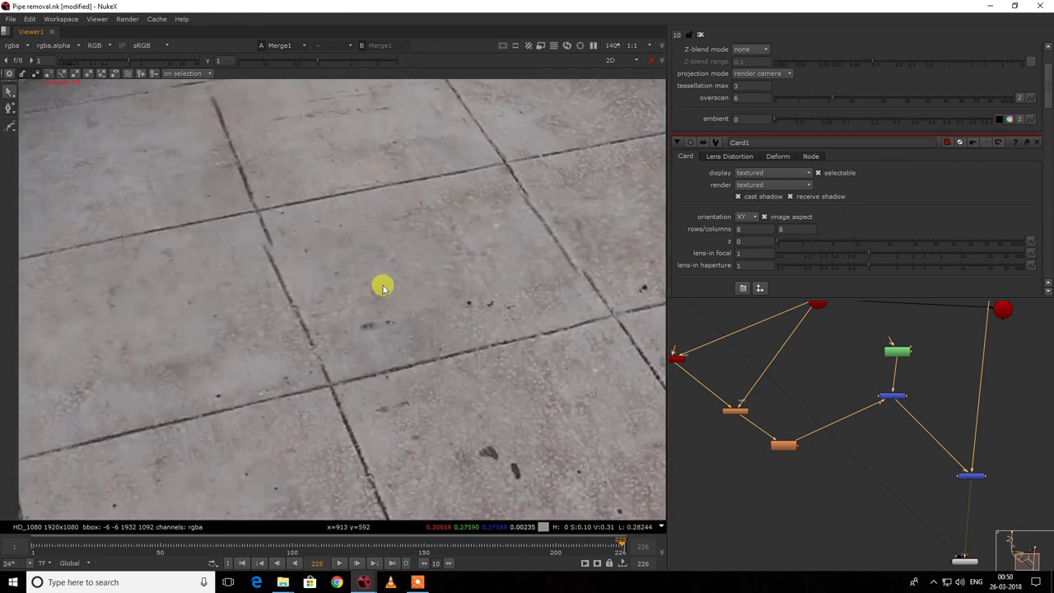
pyautogui.scroll(-2, 383, 286)
pyautogui.scroll(-3, 383, 286)
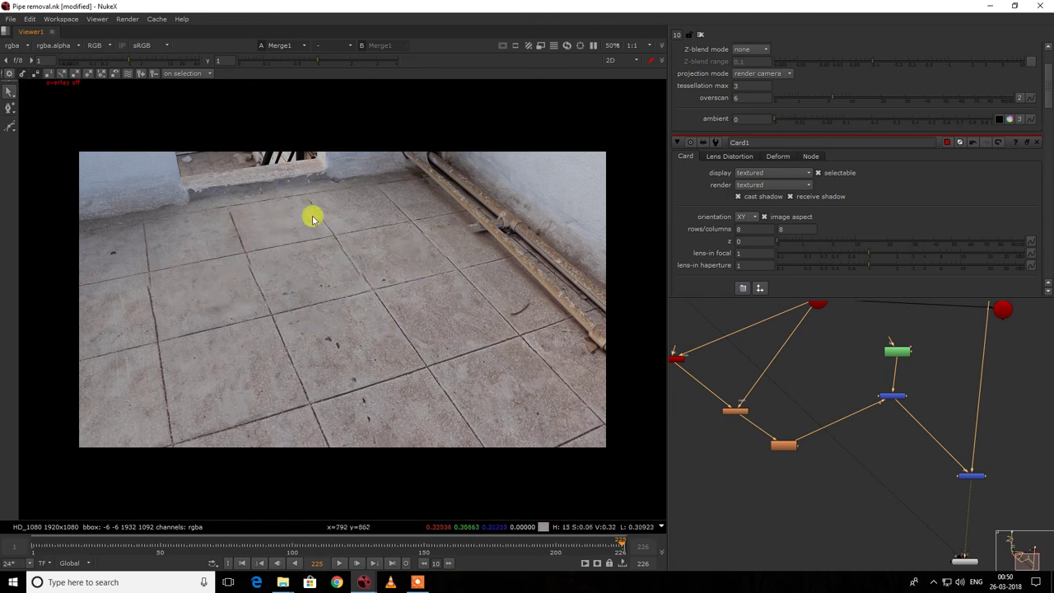
pyautogui.scroll(1, 434, 262)
pyautogui.scroll(2, 420, 251)
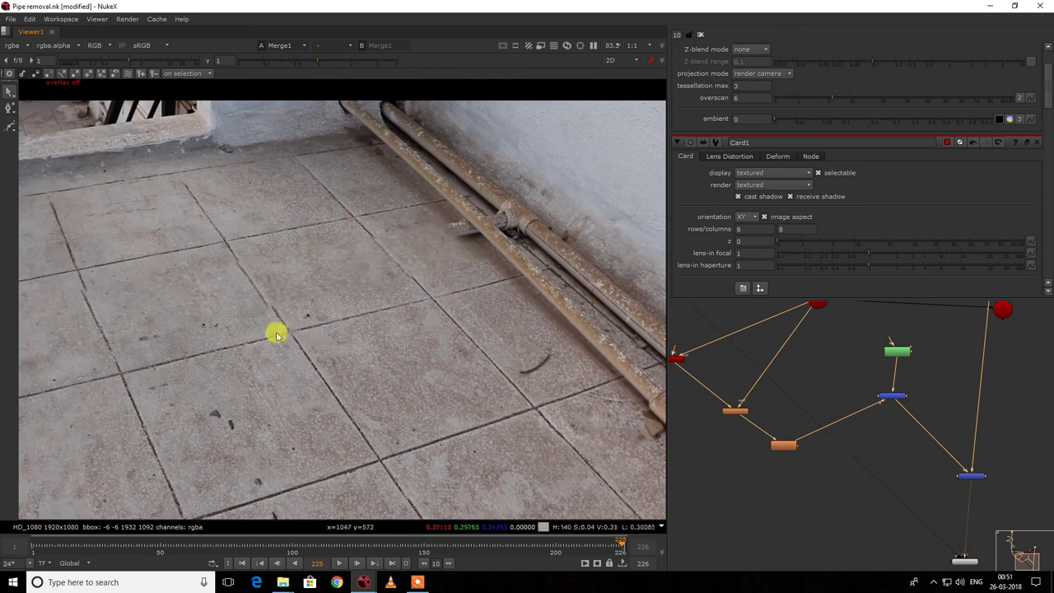
pyautogui.scroll(3, 440, 266)
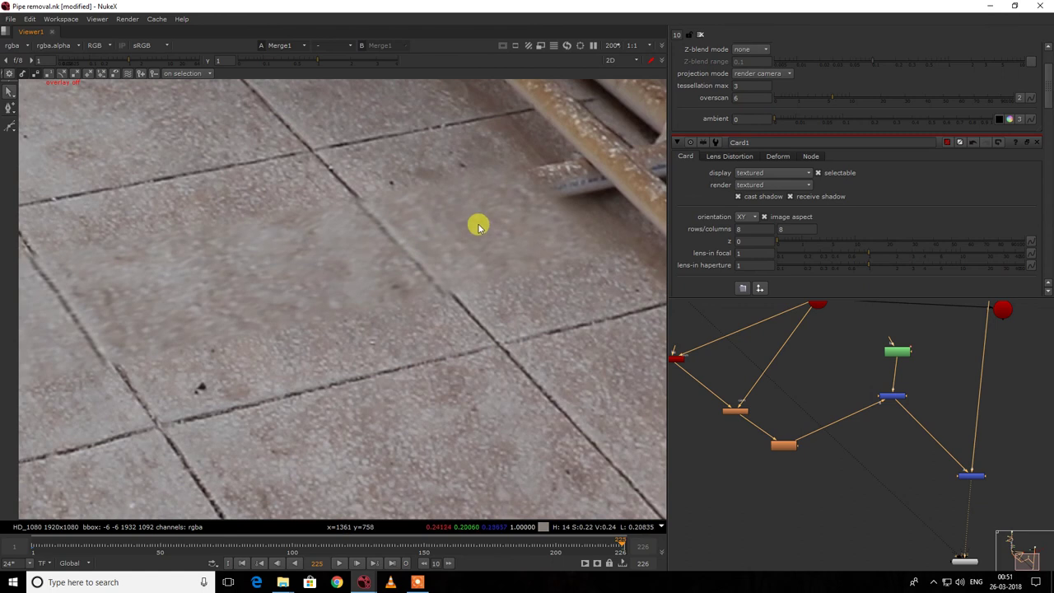
pyautogui.scroll(-5, 375, 300)
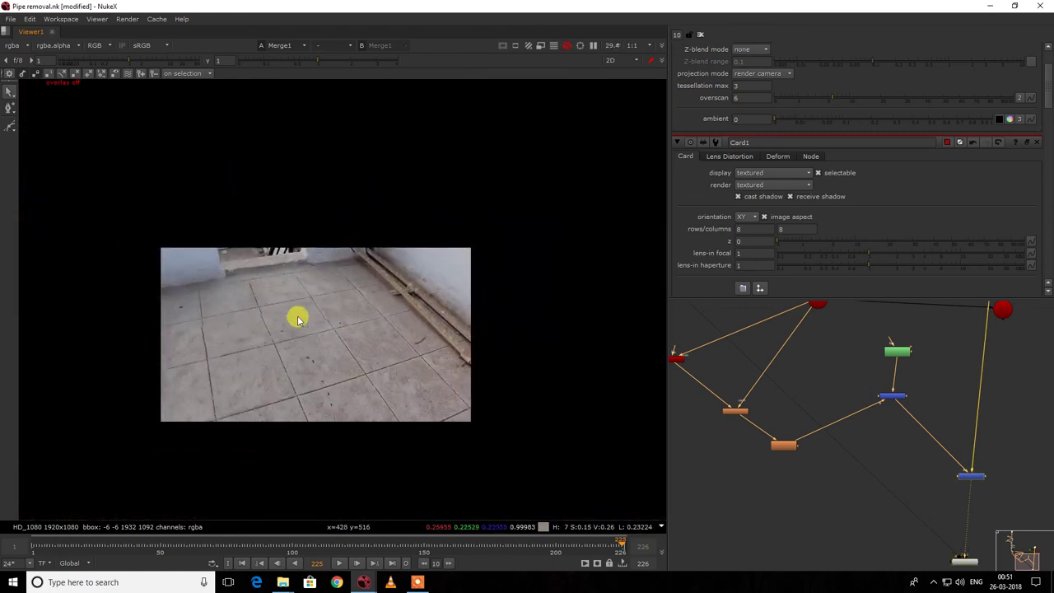
# Return to frame 1 and play the finished composite from the start.
pyautogui.scroll(2, 329, 317)
pyautogui.press('Home')
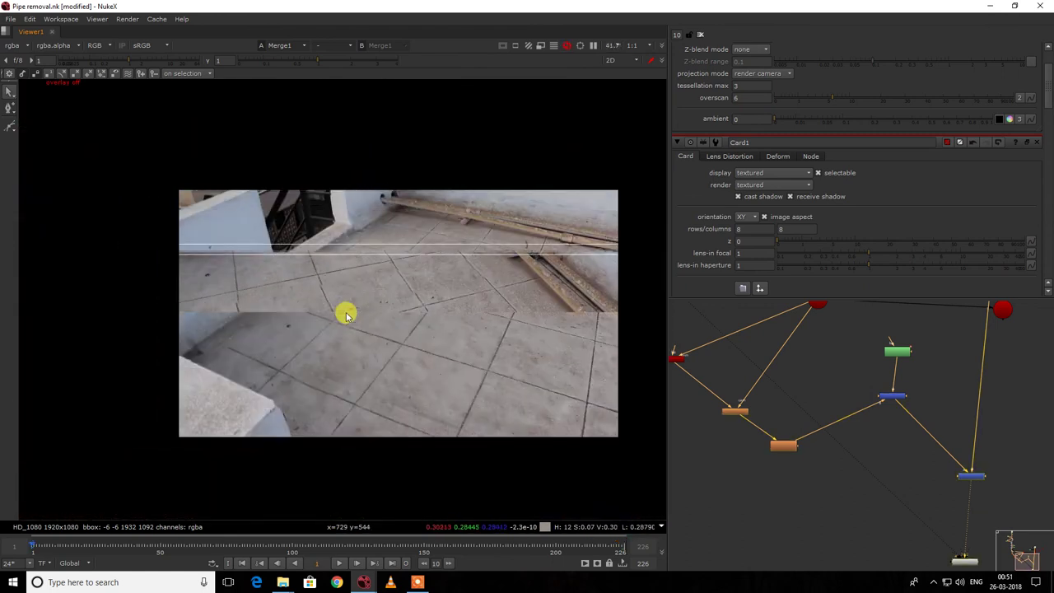
pyautogui.press('Right')
pyautogui.press('Right')
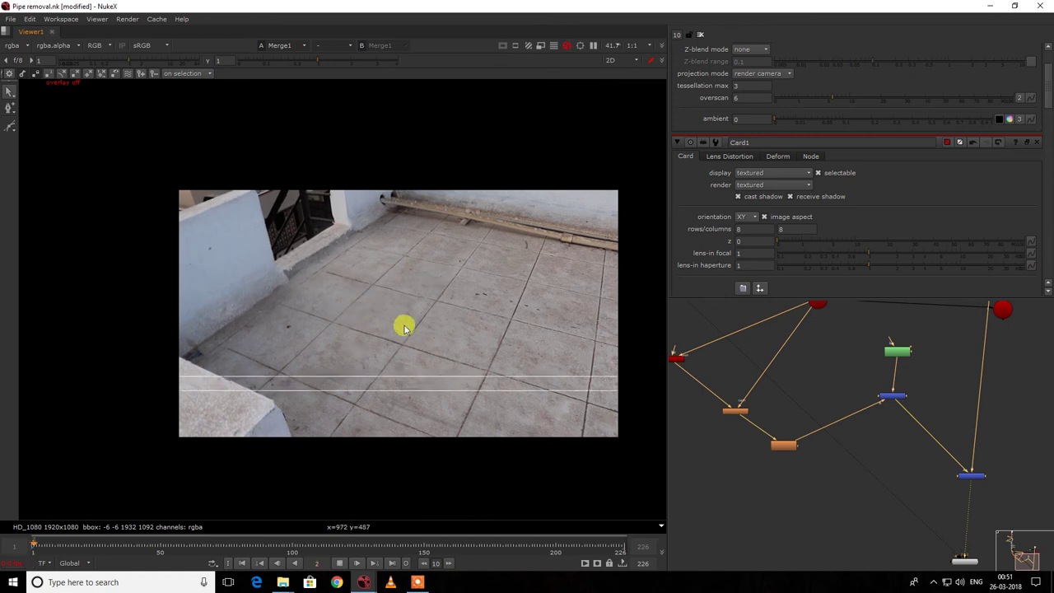
# Compare the patched floor tiles and their joints up close between frame 1 and frame 226, checking texture sharpness and alignment.
pyautogui.press('Left')
pyautogui.press('Left')
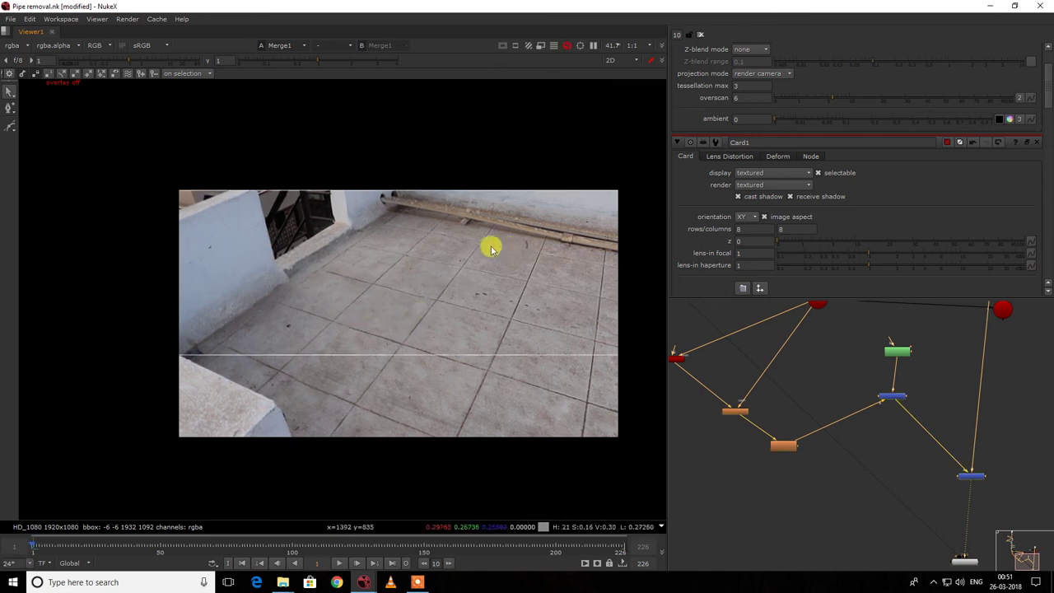
pyautogui.scroll(10, 454, 259)
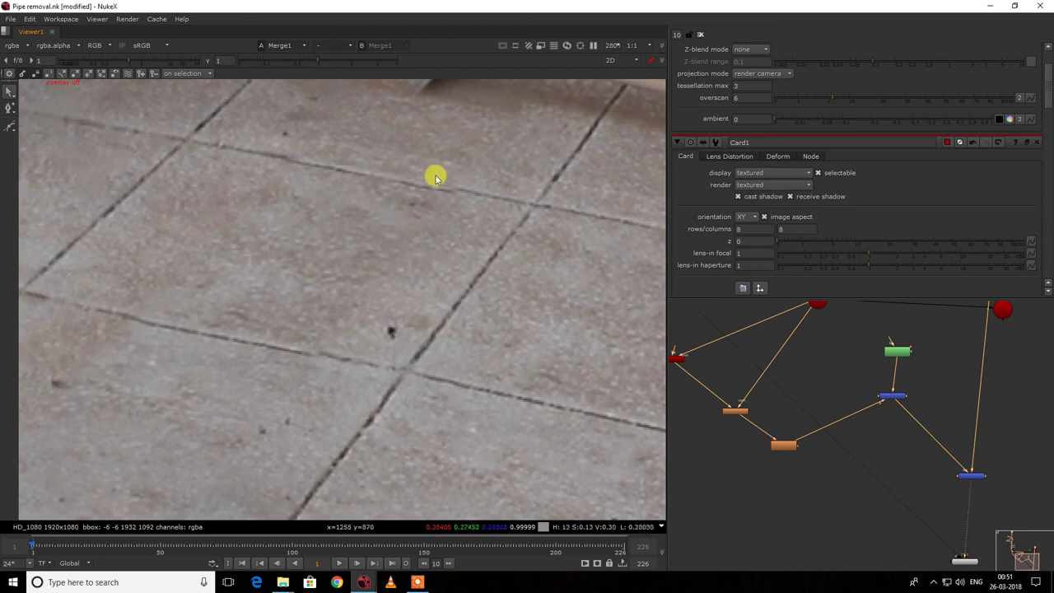
pyautogui.press('End')
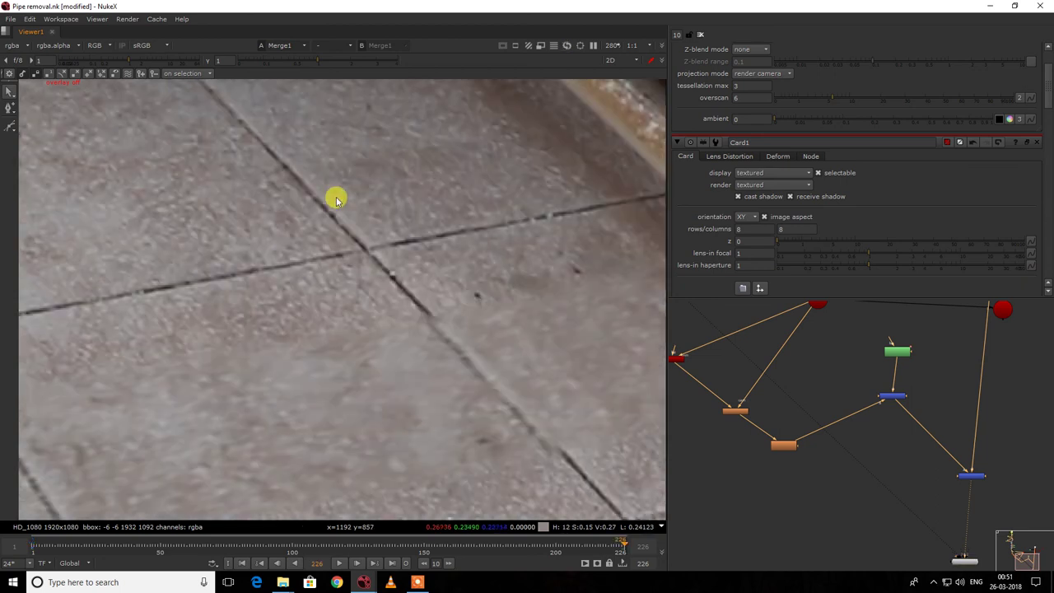
pyautogui.scroll(-4, 349, 205)
pyautogui.moveTo(362, 287); pyautogui.dragTo(327, 269, button='middle')
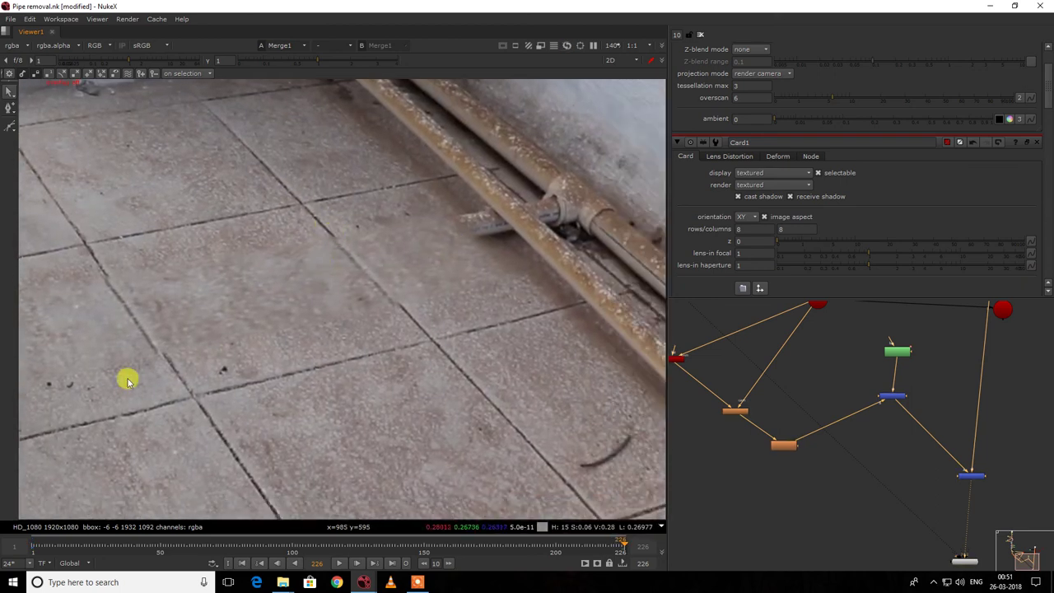
pyautogui.scroll(-2, 353, 293)
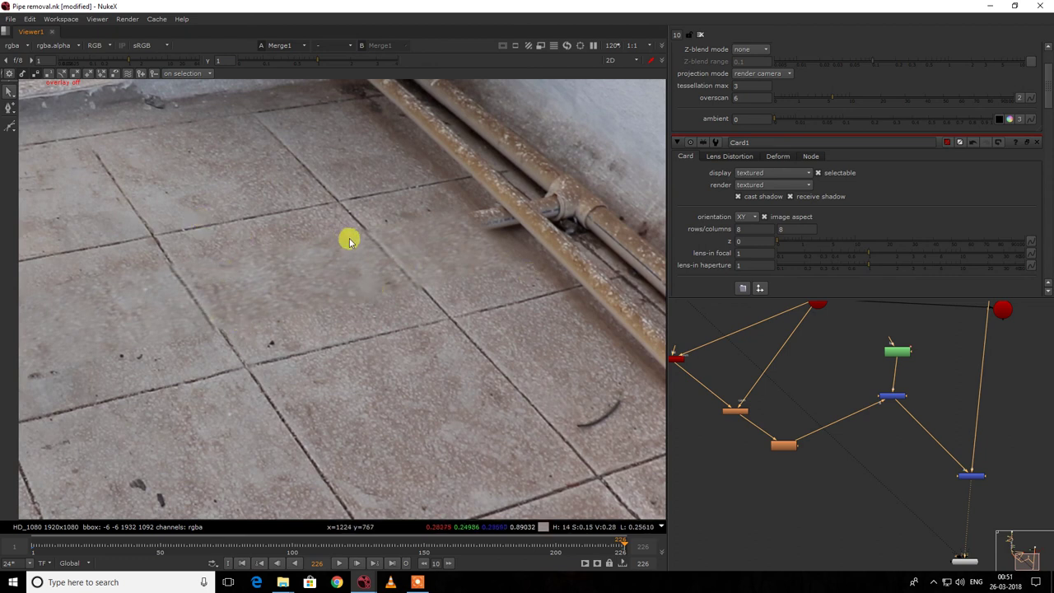
pyautogui.press('Home')
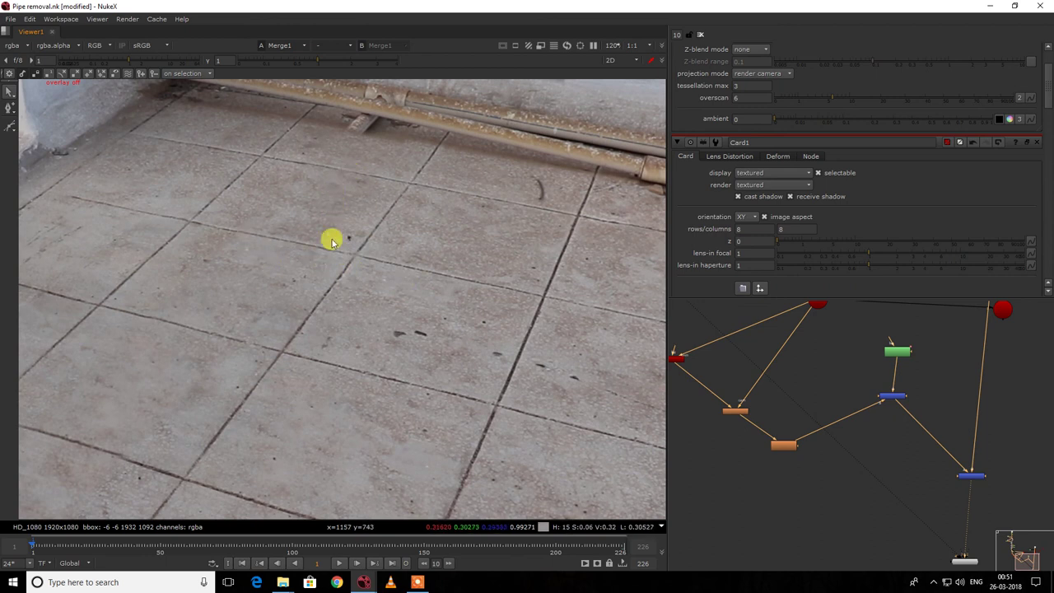
pyautogui.press('End')
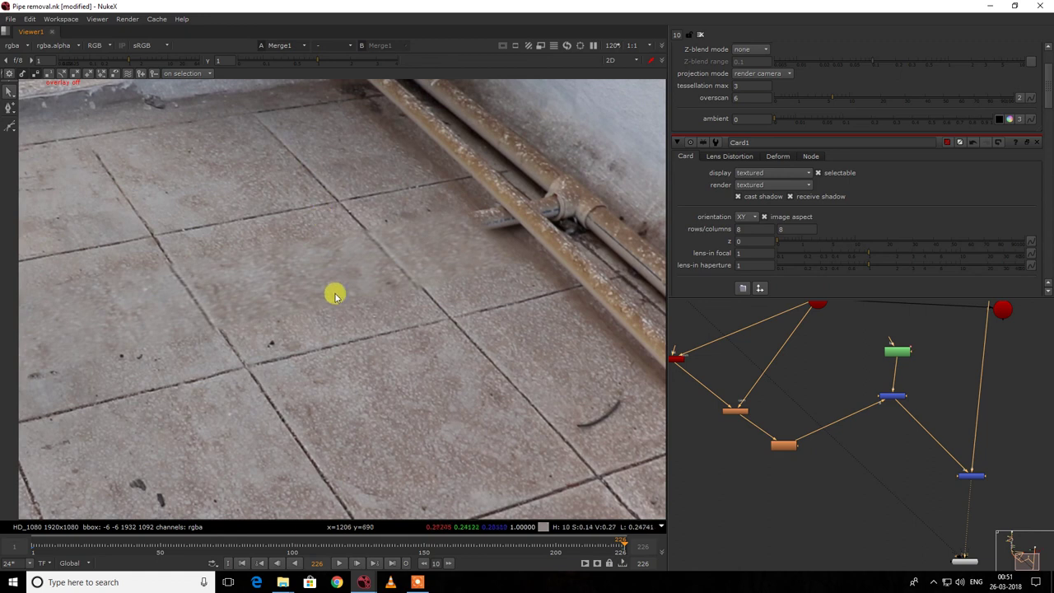
pyautogui.scroll(2, 332, 294)
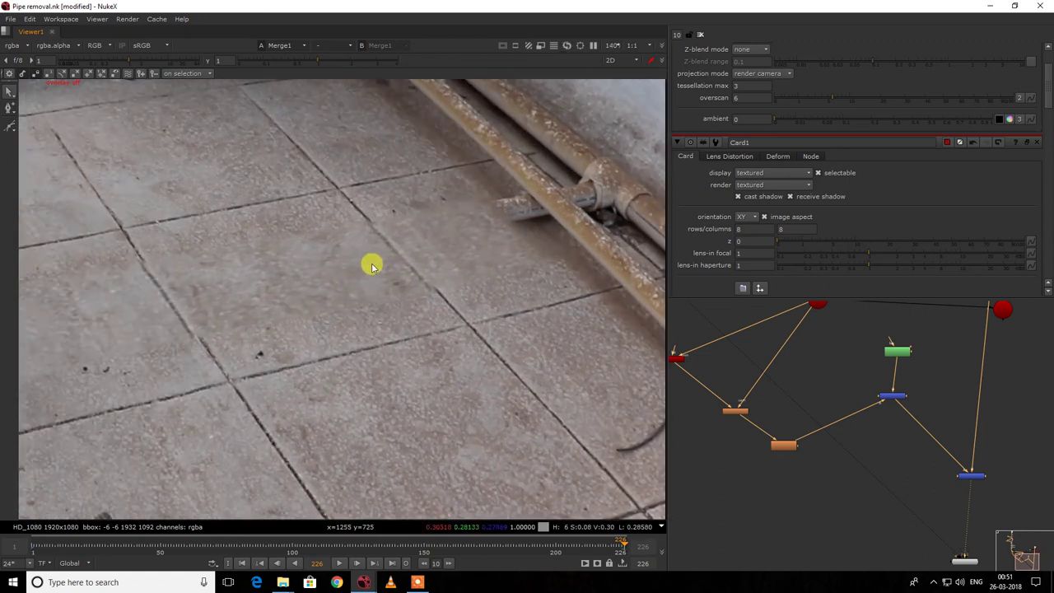
pyautogui.press('Home')
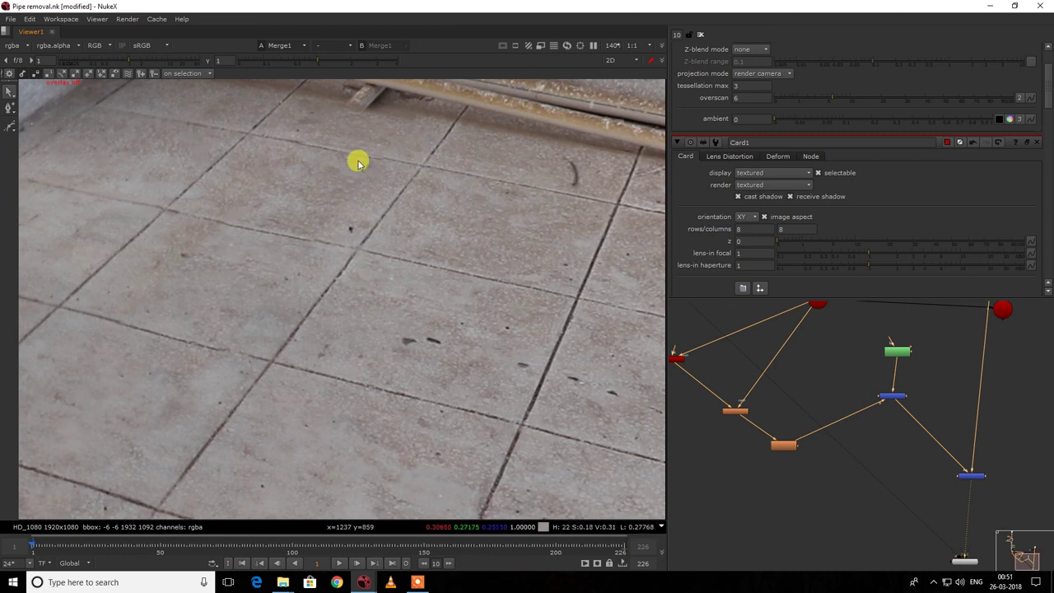
pyautogui.press('End')
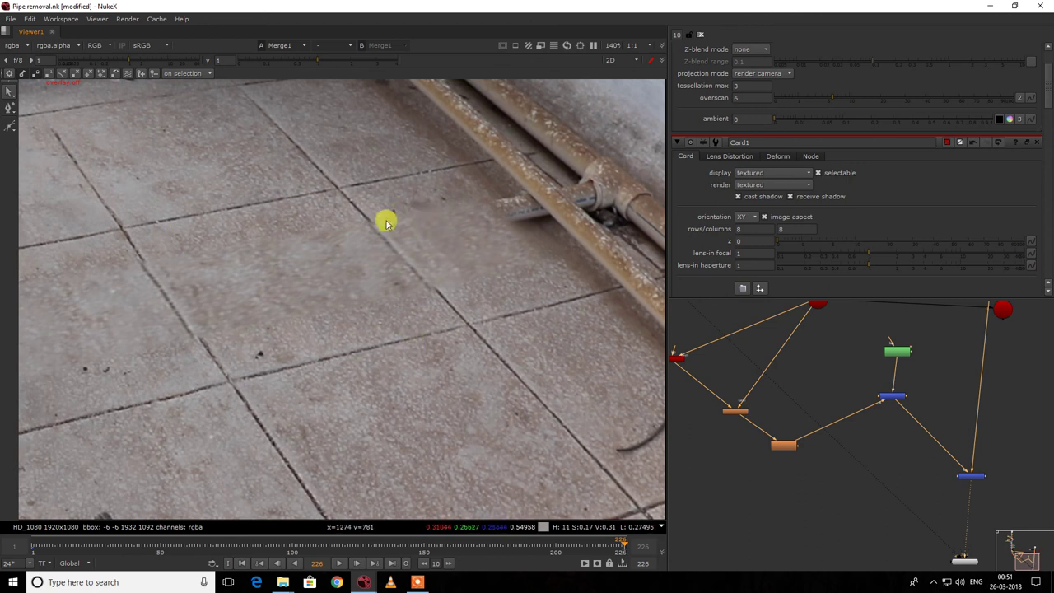
# Review the whole composite at frame 226, the node tree behind it, and the patched tiles near the wall pipes up close.
pyautogui.scroll(-6, 386, 222)
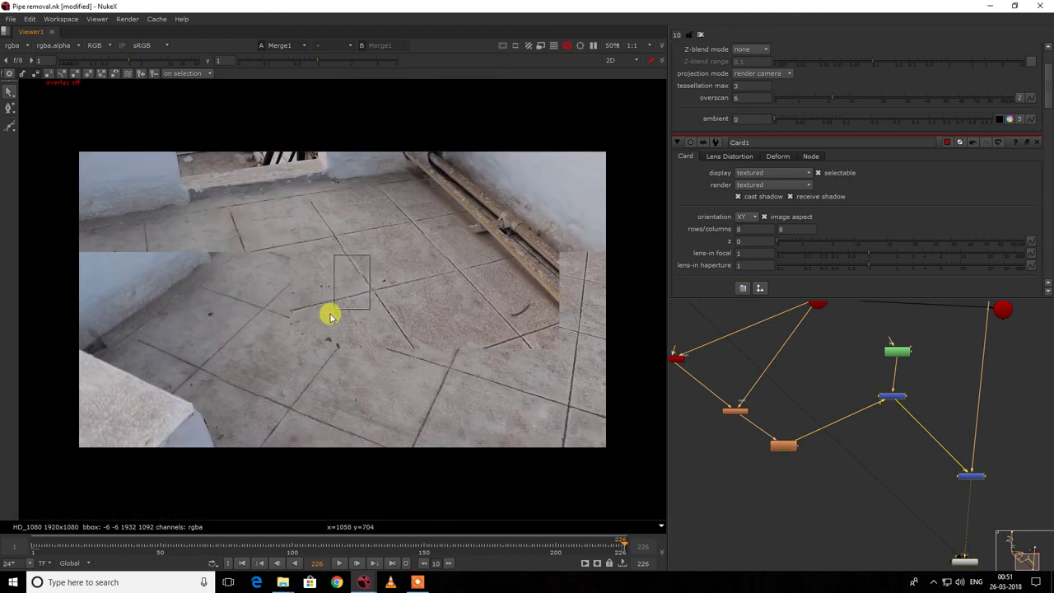
pyautogui.scroll(-5, 767, 409)
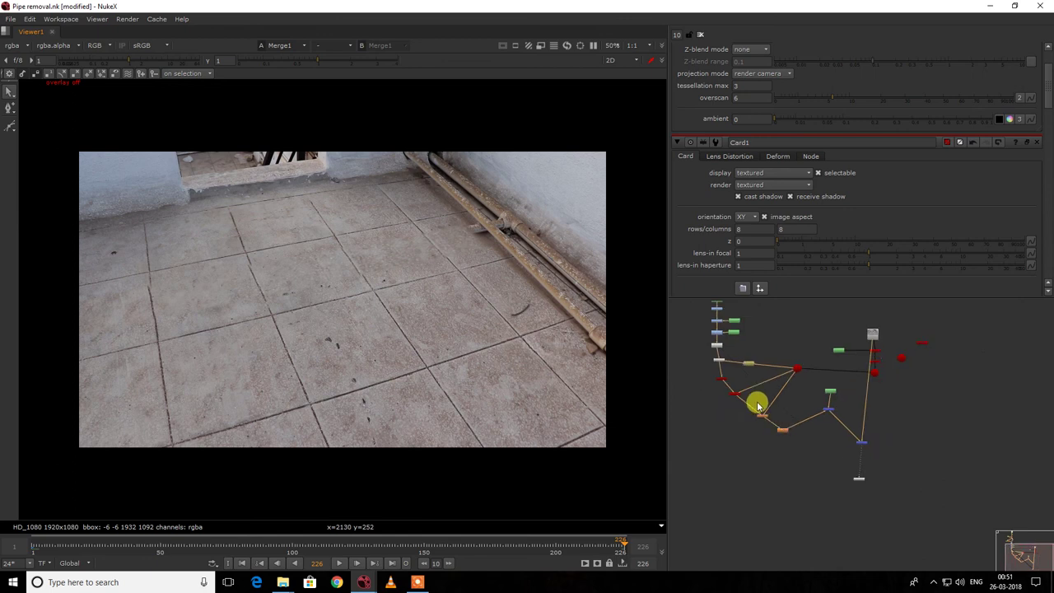
pyautogui.moveTo(749, 365); pyautogui.dragTo(853, 343, button='middle')
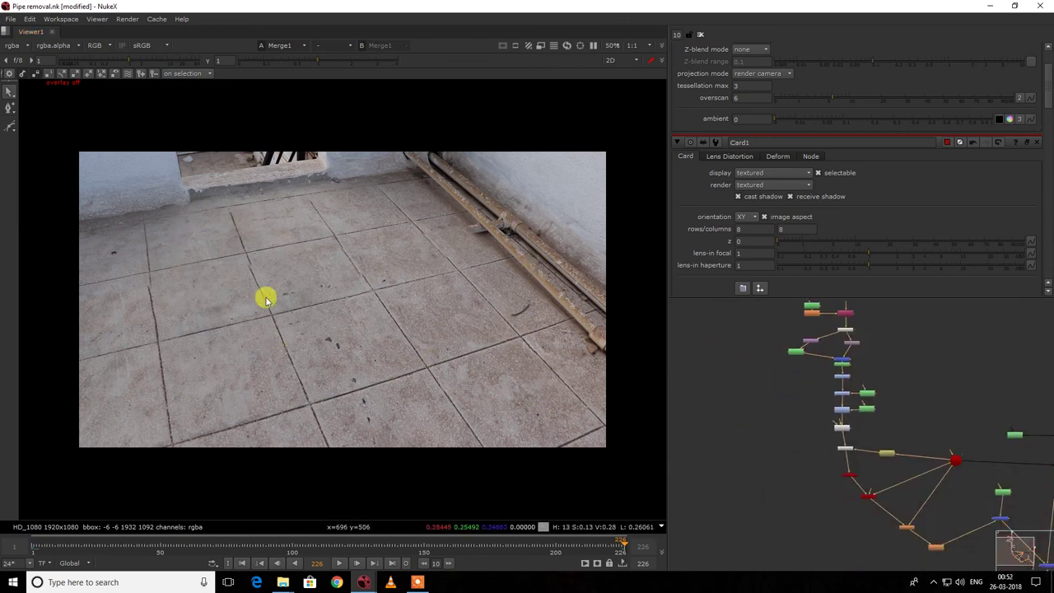
pyautogui.scroll(6, 442, 244)
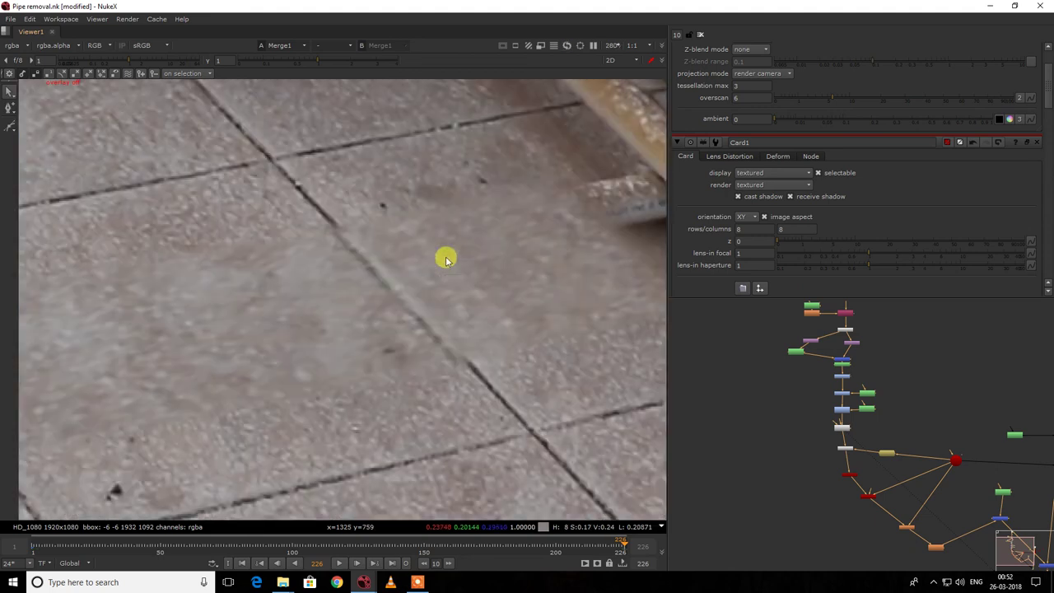
pyautogui.scroll(-6, 469, 297)
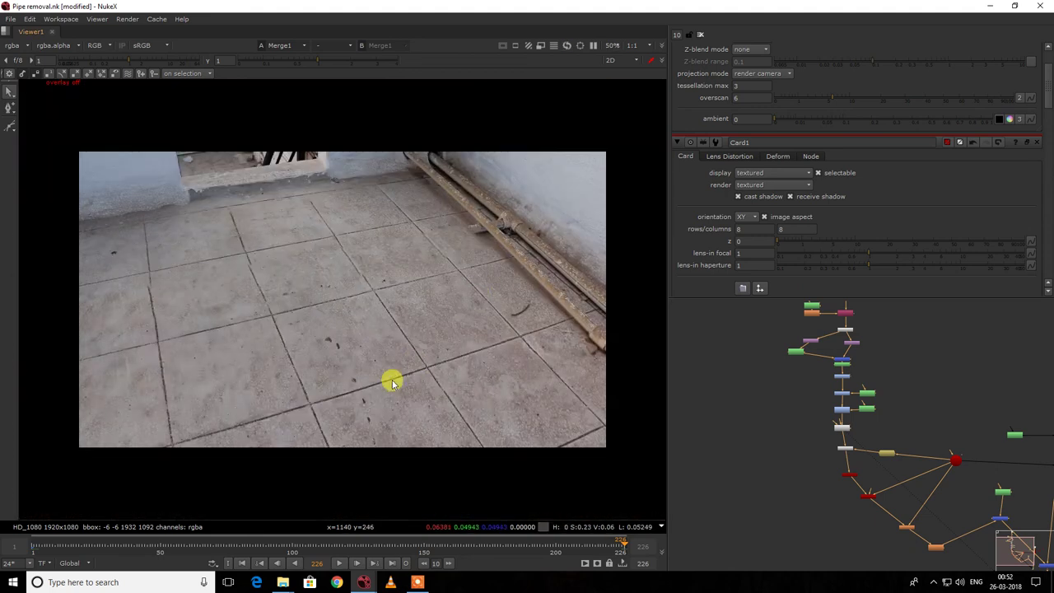